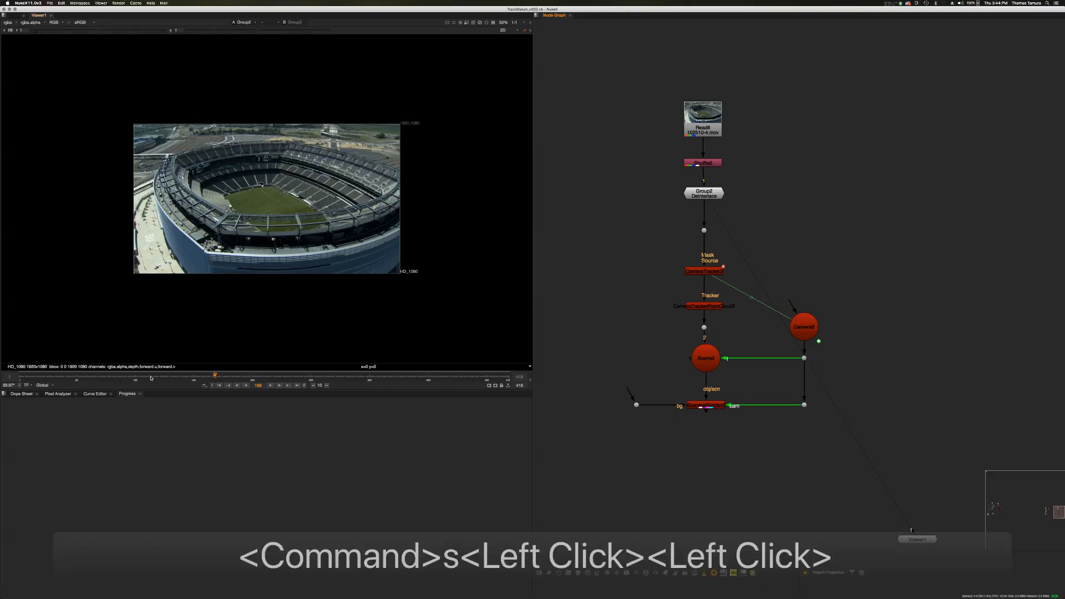
# View the Scene node's tracked point cloud and camera in the 3D viewer, from above and from a low angle
pyautogui.click(748, 169)
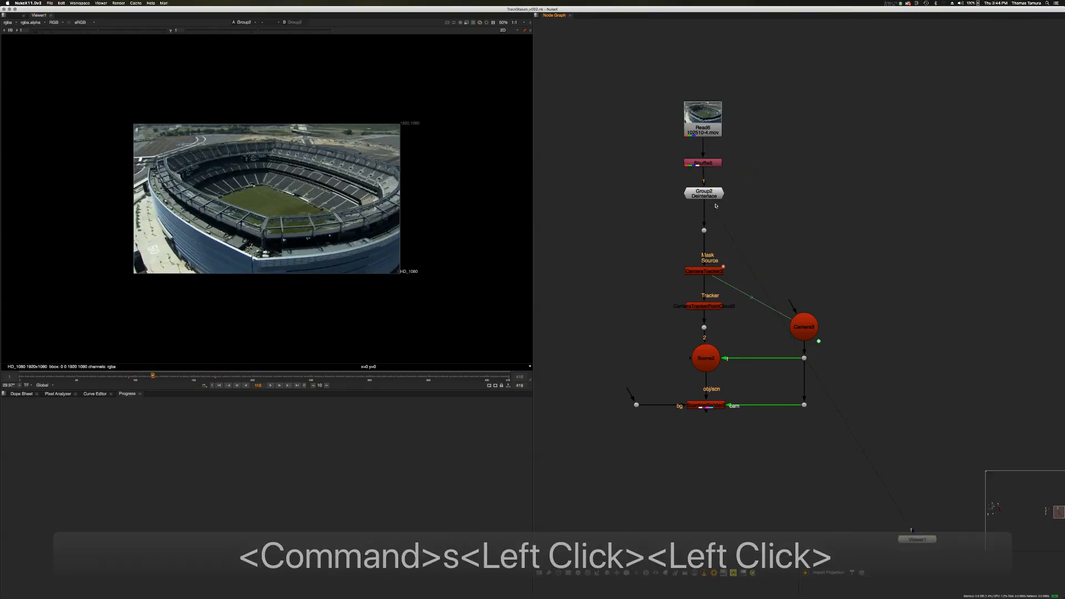
pyautogui.moveTo(714, 203); pyautogui.dragTo(706, 355)
pyautogui.click(415, 235)
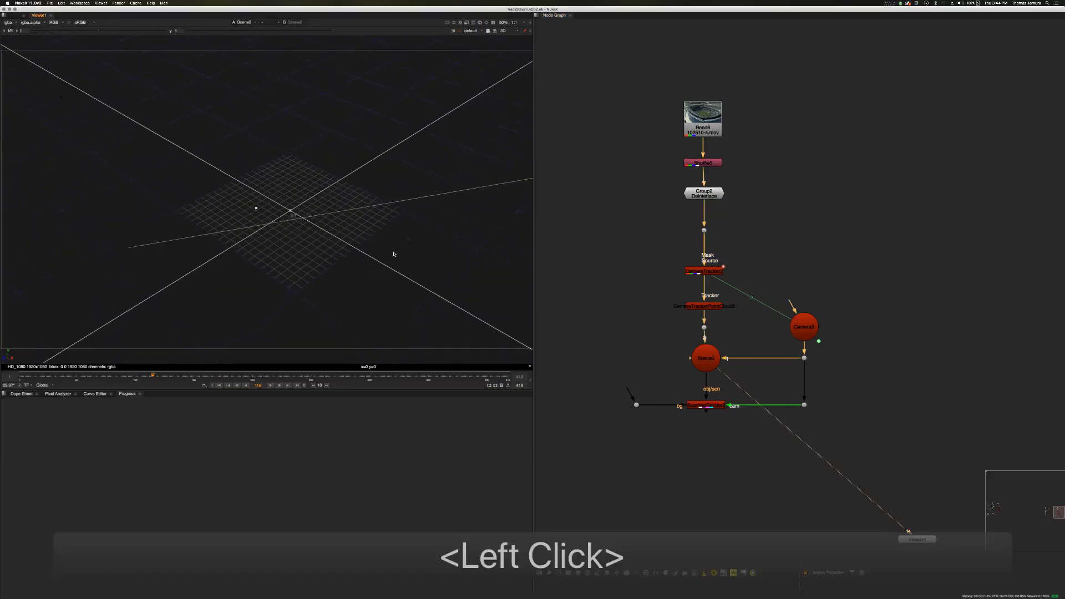
pyautogui.keyDown('alt'); pyautogui.moveTo(370, 245); pyautogui.dragTo(518, 276); pyautogui.keyUp('alt')
pyautogui.scroll(-10, 395, 254)
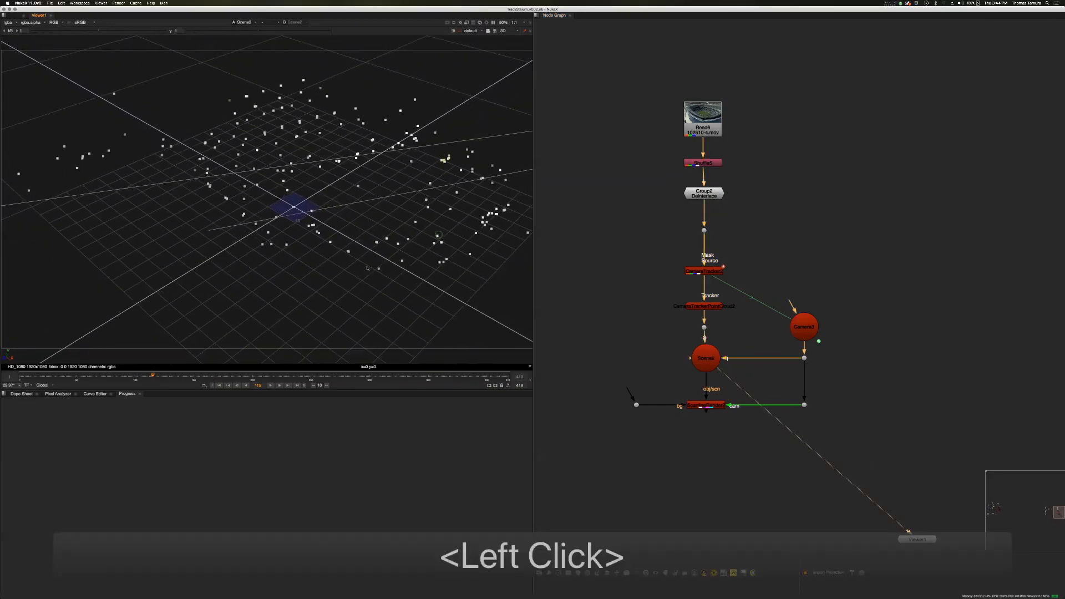
pyautogui.keyDown('alt'); pyautogui.moveTo(395, 253); pyautogui.dragTo(375, 249); pyautogui.keyUp('alt')
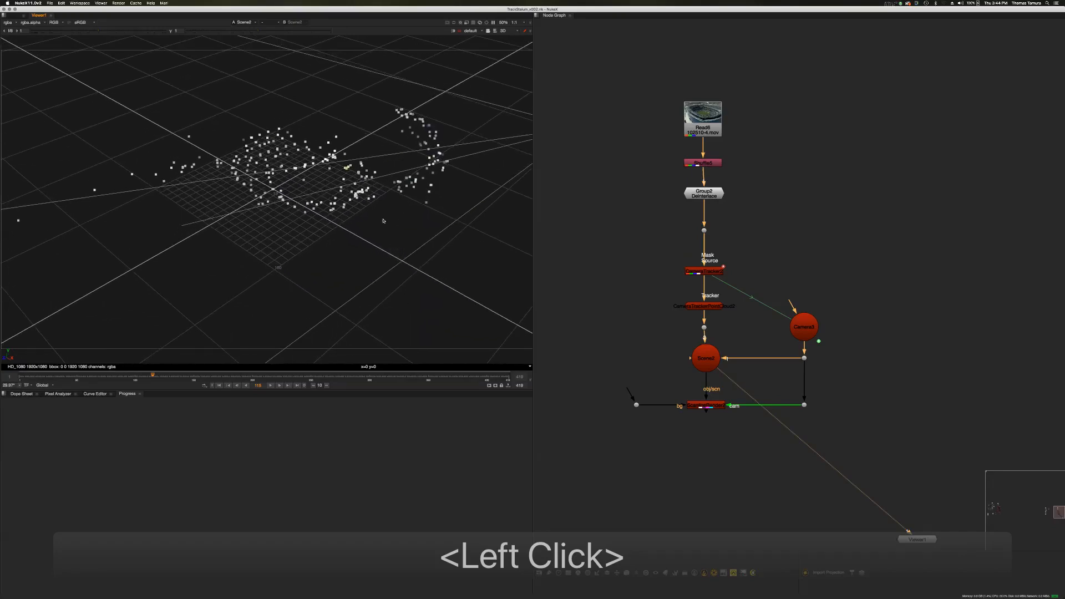
pyautogui.press('Tab')
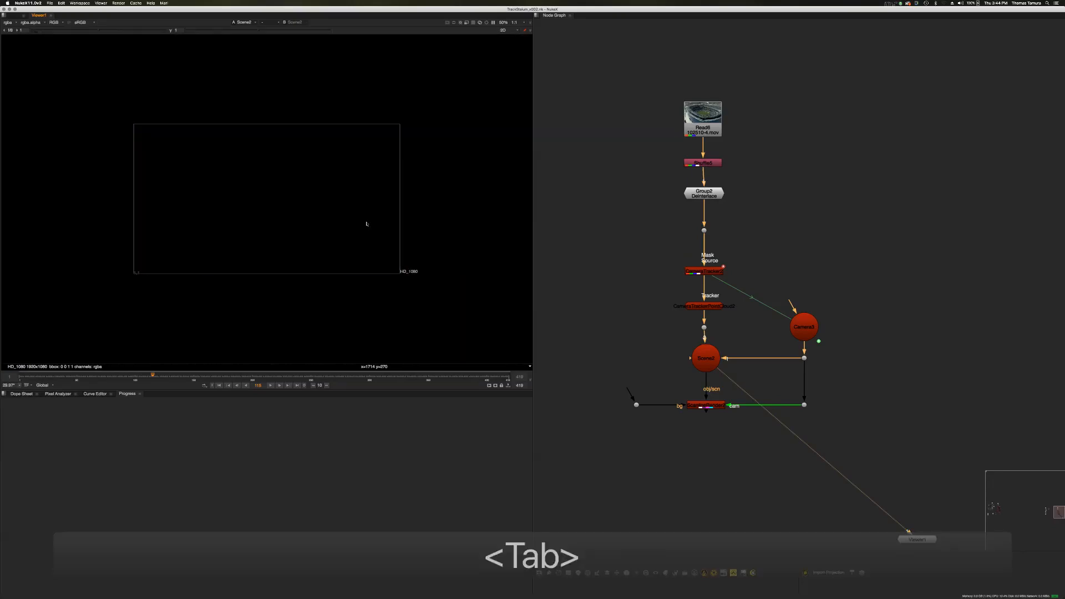
pyautogui.press('Tab')
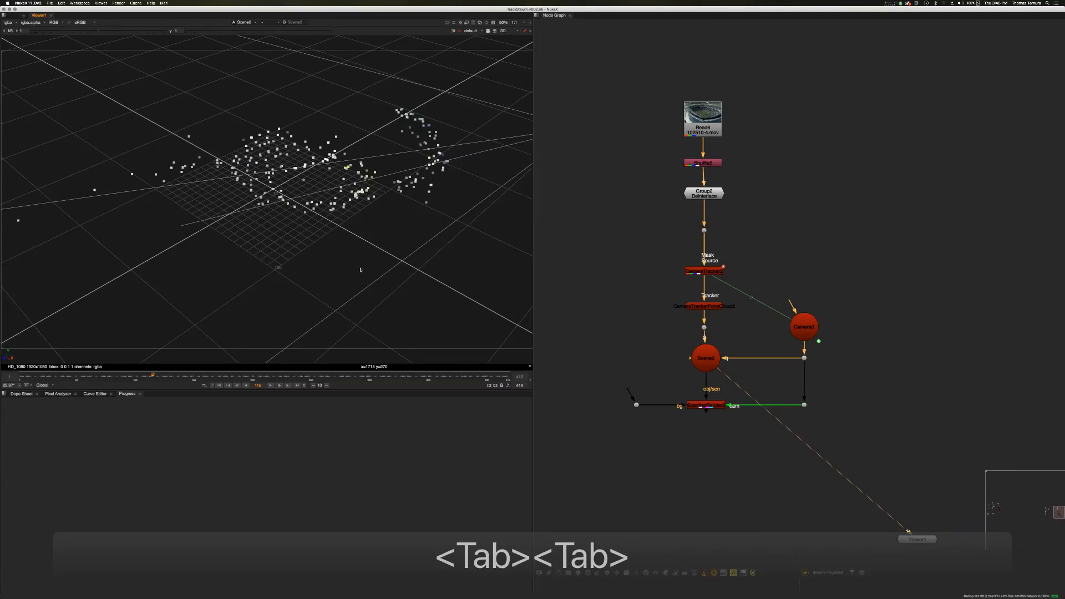
pyautogui.press('super')
pyautogui.keyDown('super'); pyautogui.moveTo(381, 251); pyautogui.dragTo(352, 228); pyautogui.keyUp('super')
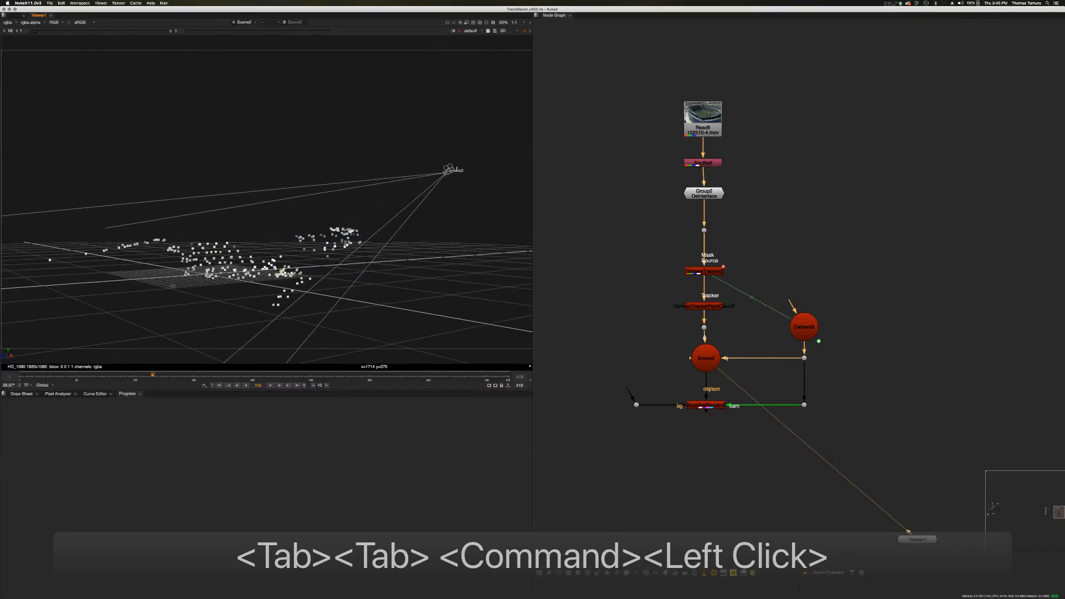
# Scrub through the timeline to examine the solved camera's motion around the point cloud
pyautogui.click(227, 376)
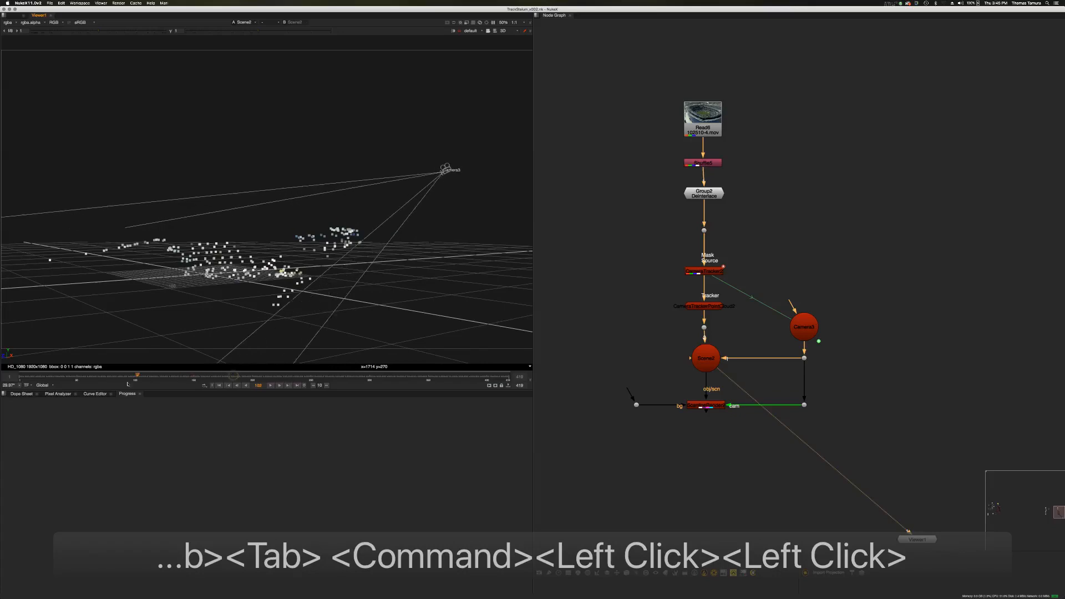
pyautogui.moveTo(59, 390); pyautogui.dragTo(333, 380)
pyautogui.keyDown('super'); pyautogui.moveTo(428, 255); pyautogui.dragTo(336, 209); pyautogui.keyUp('super')
# Display the stadium footage from its shuffle node and review an early frame up close
pyautogui.moveTo(730, 386); pyautogui.dragTo(699, 171)
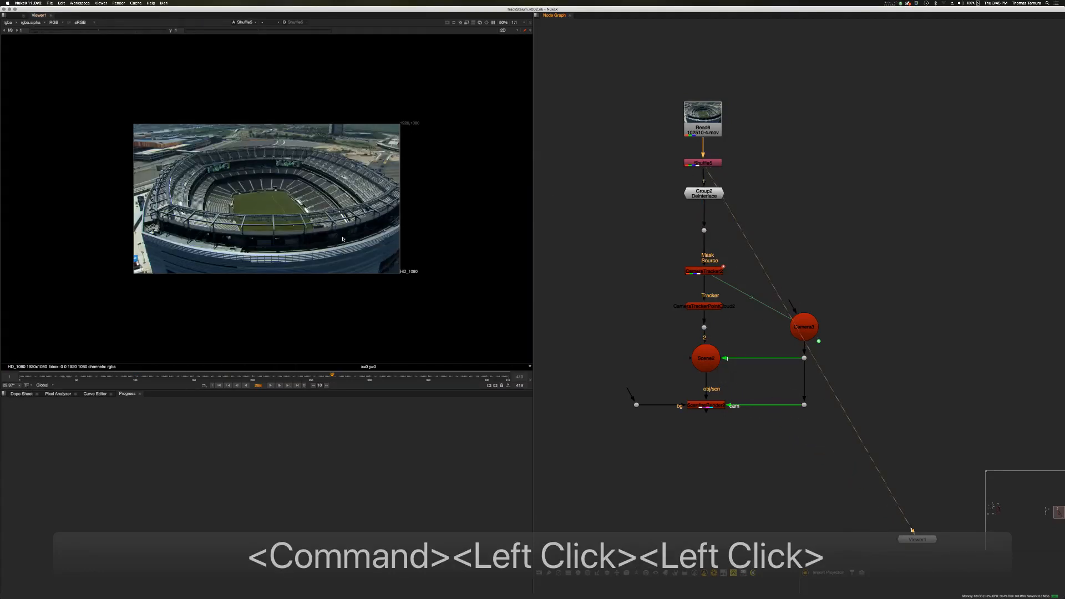
pyautogui.moveTo(340, 240); pyautogui.dragTo(386, 229, button='middle')
pyautogui.click(75, 376)
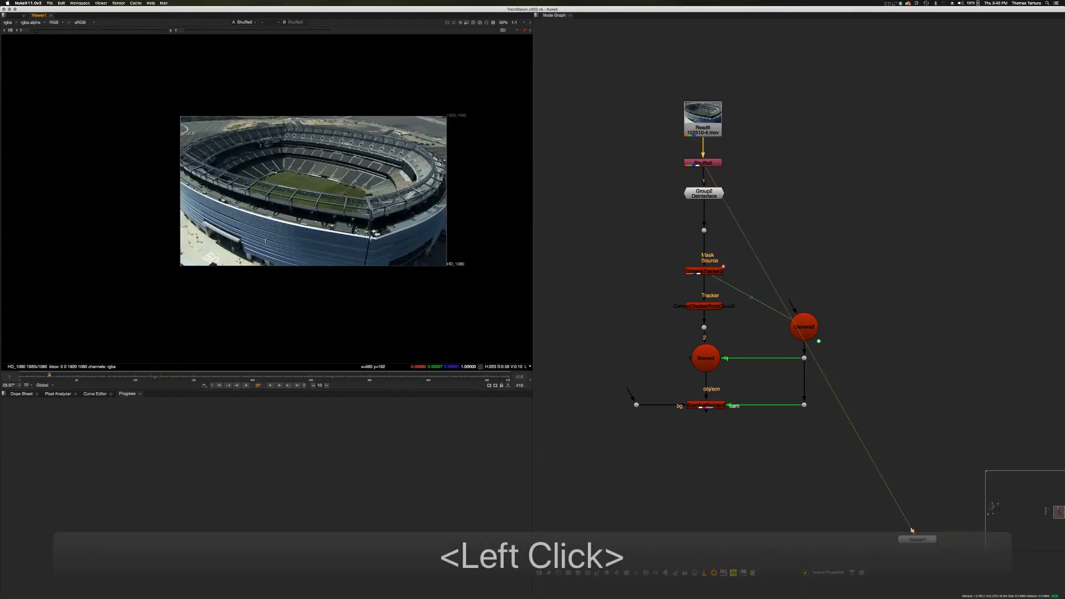
pyautogui.scroll(1, 292, 245)
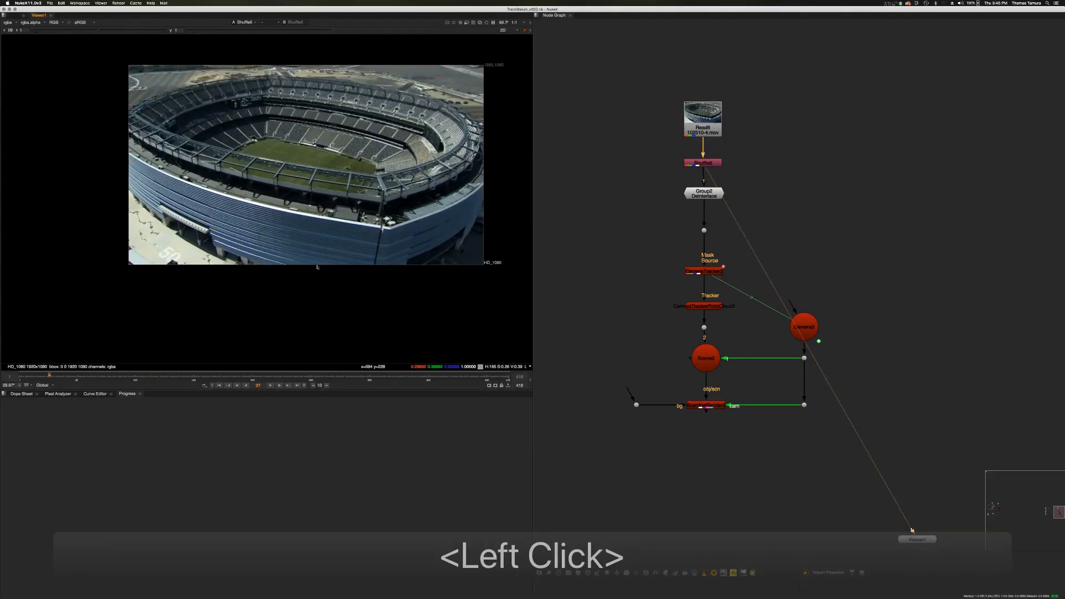
# Display the concrete wall image with the hole, and move its Read and shuffle nodes to open space near the tracking tree
pyautogui.doubleClick(628, 281)
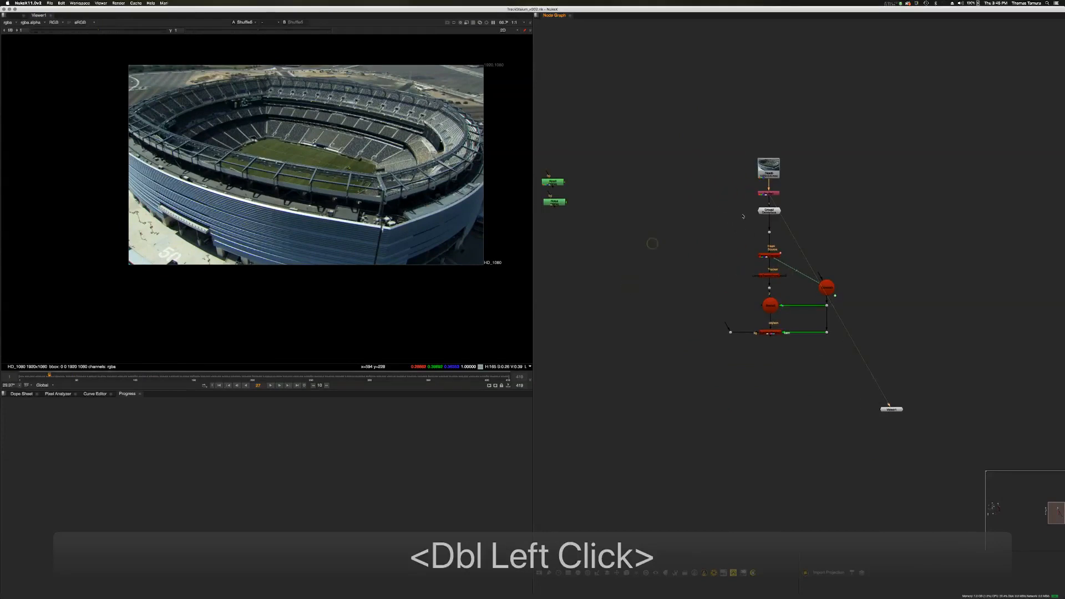
pyautogui.moveTo(743, 216); pyautogui.dragTo(869, 216, button='middle')
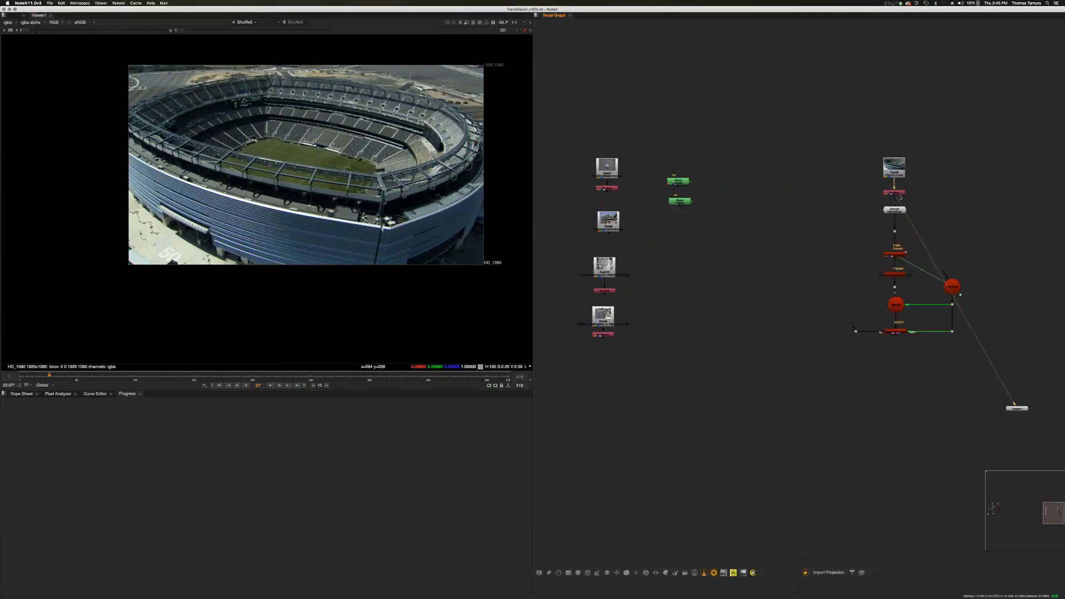
pyautogui.moveTo(900, 197); pyautogui.dragTo(605, 190)
pyautogui.moveTo(573, 150); pyautogui.dragTo(627, 208)
pyautogui.moveTo(606, 166); pyautogui.dragTo(735, 272)
pyautogui.scroll(2, 736, 202)
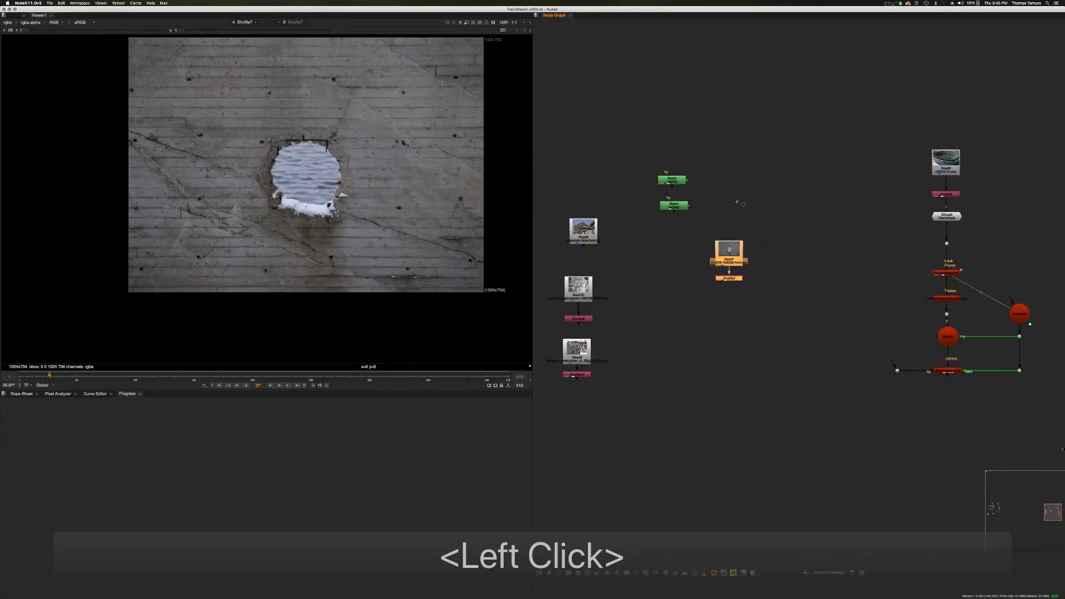
pyautogui.scroll(1, 736, 201)
pyautogui.moveTo(737, 204); pyautogui.dragTo(737, 175, button='middle')
pyautogui.moveTo(770, 291); pyautogui.dragTo(701, 197)
pyautogui.moveTo(727, 223); pyautogui.dragTo(729, 217)
pyautogui.click(710, 264)
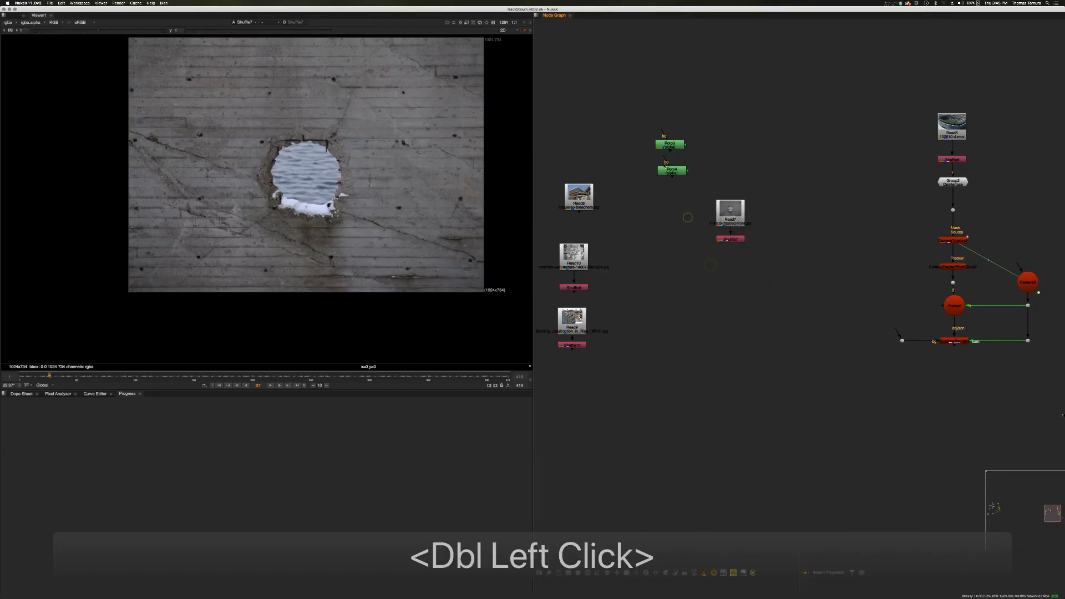
# Set the upper unattached Roto node's premultiply to none and connect it below the wall image's shuffle node
pyautogui.click(676, 145)
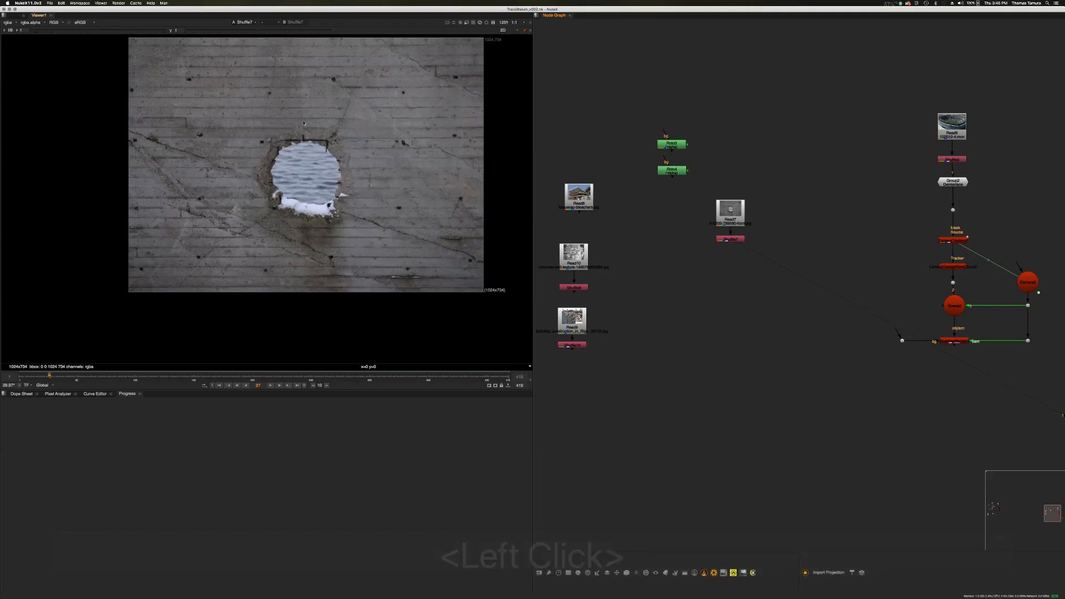
pyautogui.click(666, 301)
pyautogui.doubleClick(672, 145)
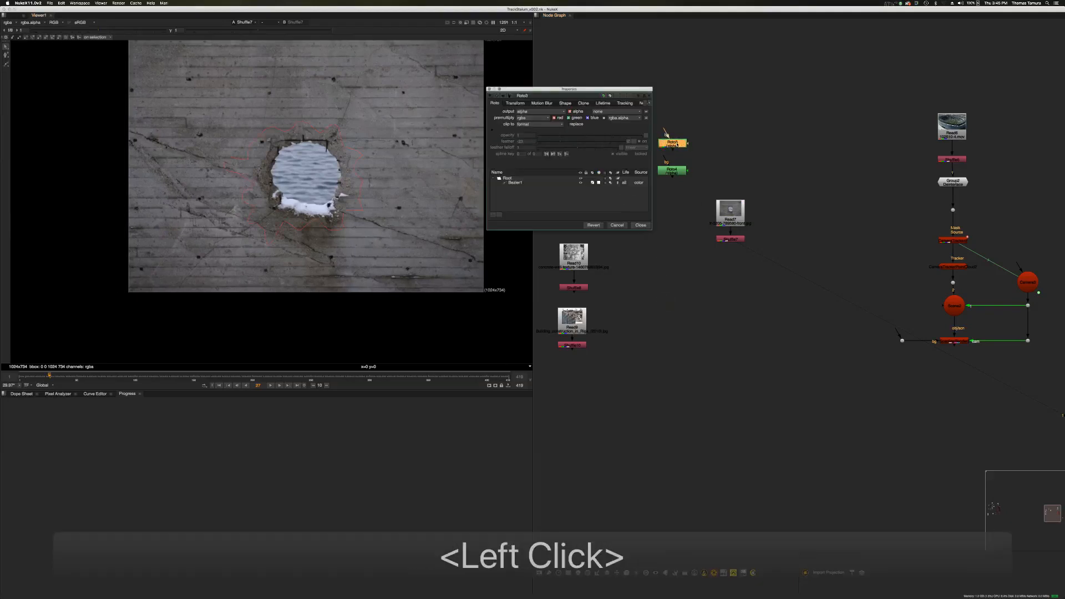
pyautogui.moveTo(677, 148); pyautogui.dragTo(676, 144)
pyautogui.click(526, 118)
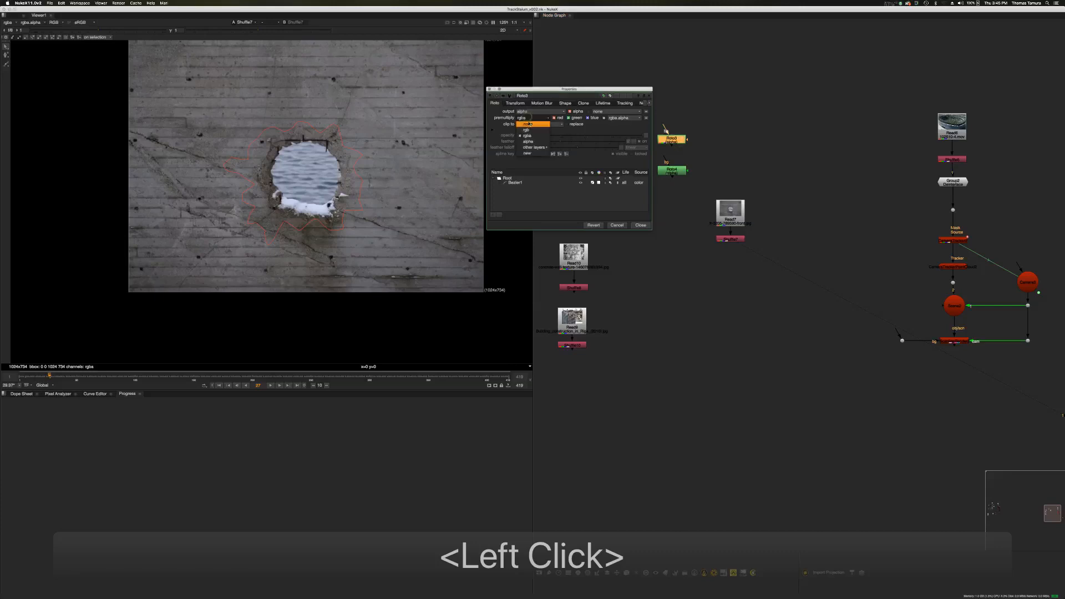
pyautogui.click(529, 123)
pyautogui.moveTo(671, 139); pyautogui.dragTo(725, 263)
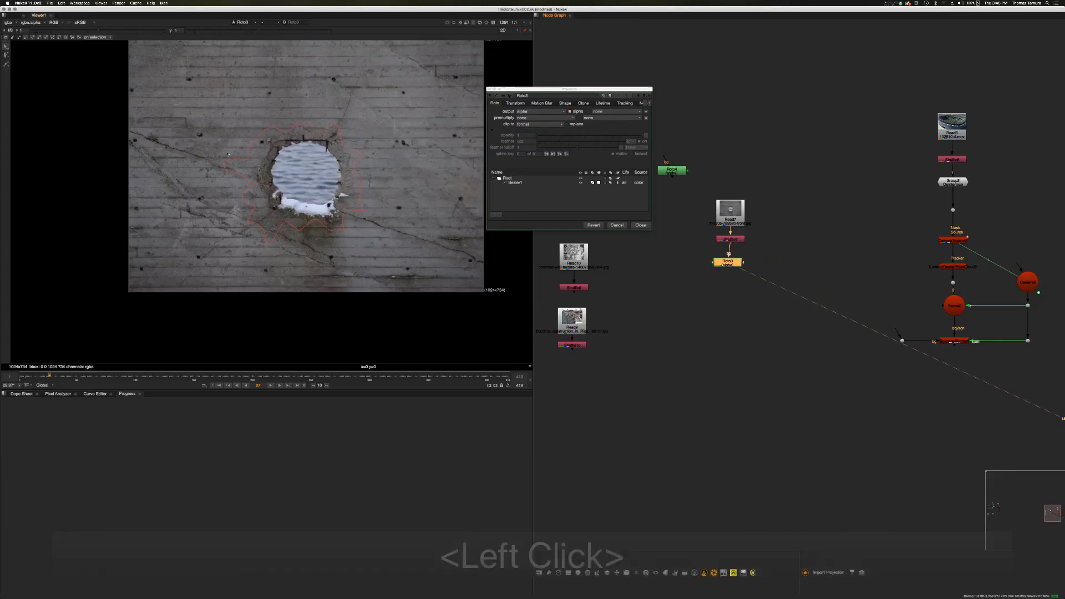
# Set the connected Roto's premultiply to rgba to cut out the jagged wall patch, and close its properties
pyautogui.click(549, 118)
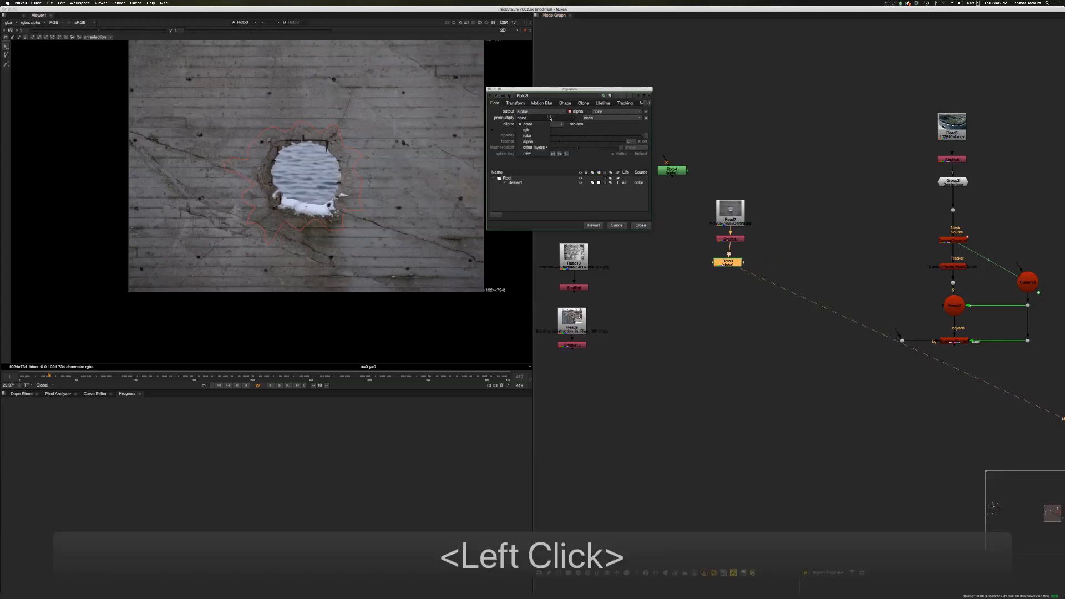
pyautogui.click(541, 137)
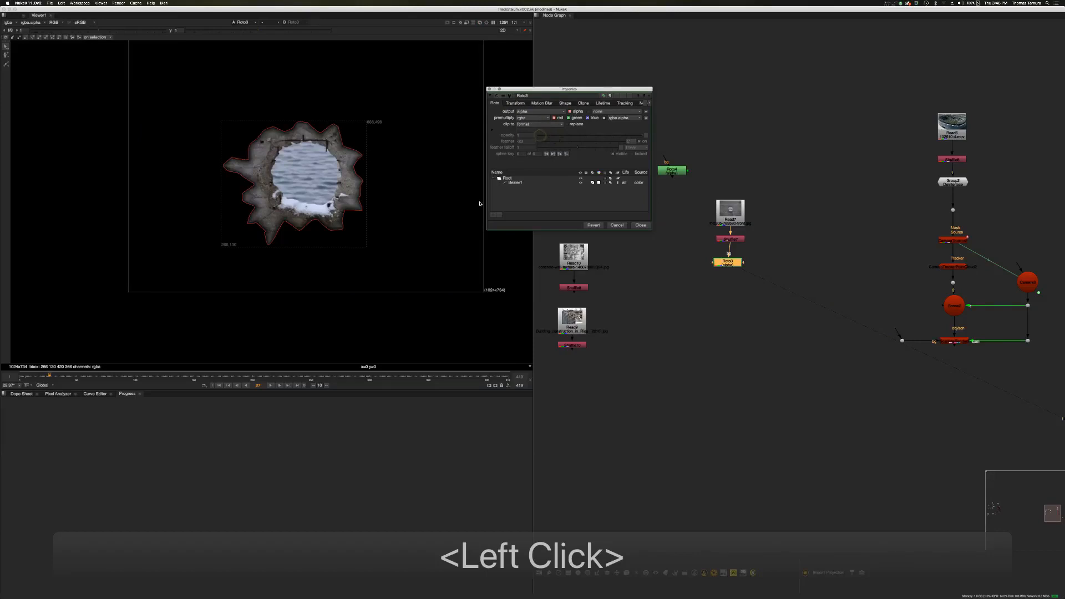
pyautogui.click(640, 225)
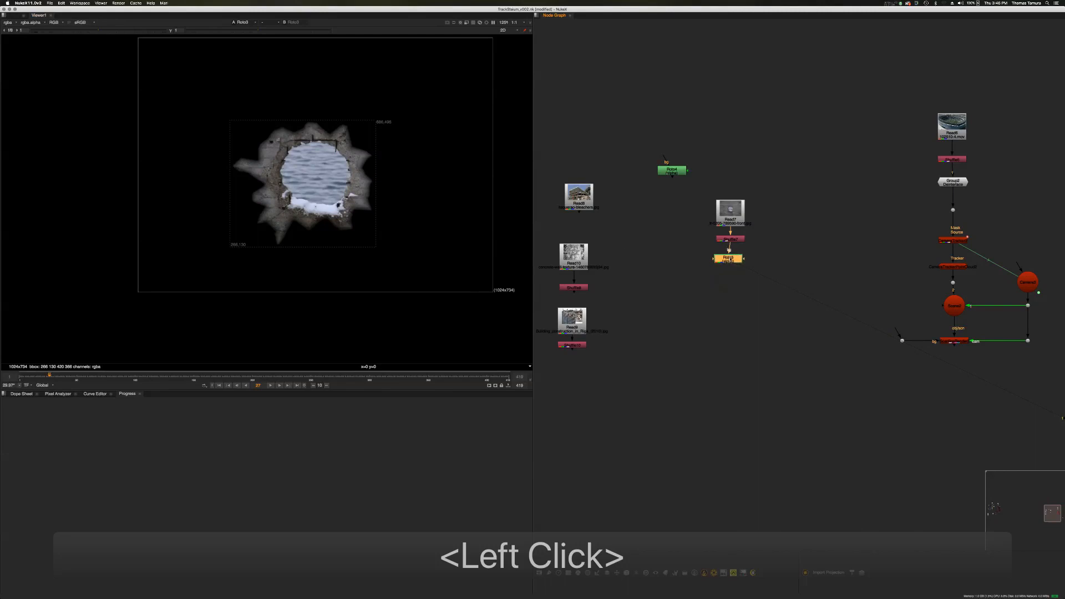
# Place the remaining Roto node beside the wall branch and inspect its shape around the hole's edge
pyautogui.moveTo(672, 171); pyautogui.dragTo(658, 292)
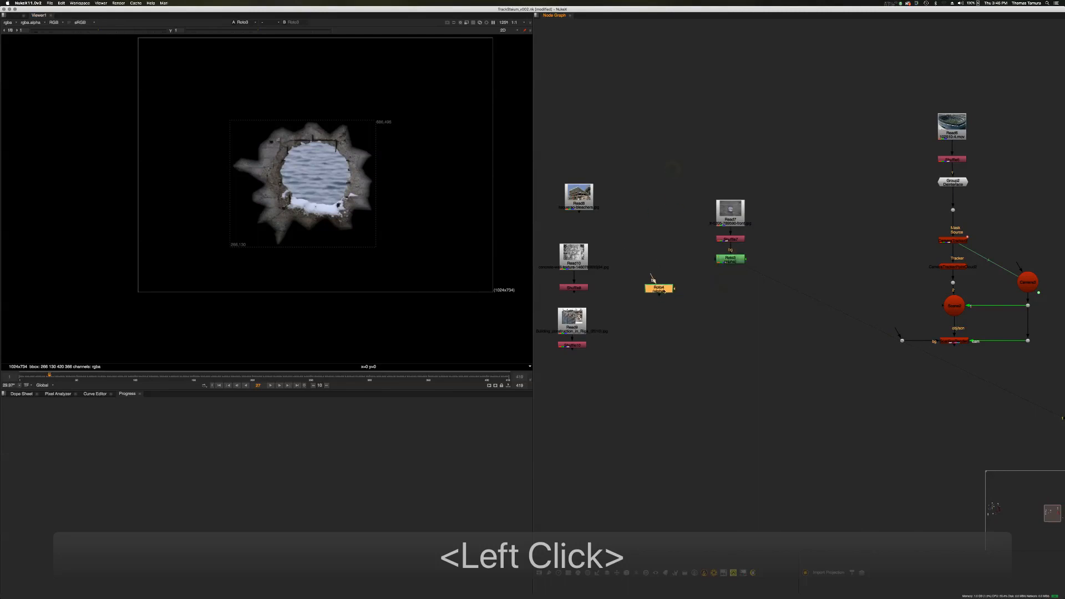
pyautogui.doubleClick(659, 289)
pyautogui.click(305, 185)
pyautogui.scroll(8, 305, 184)
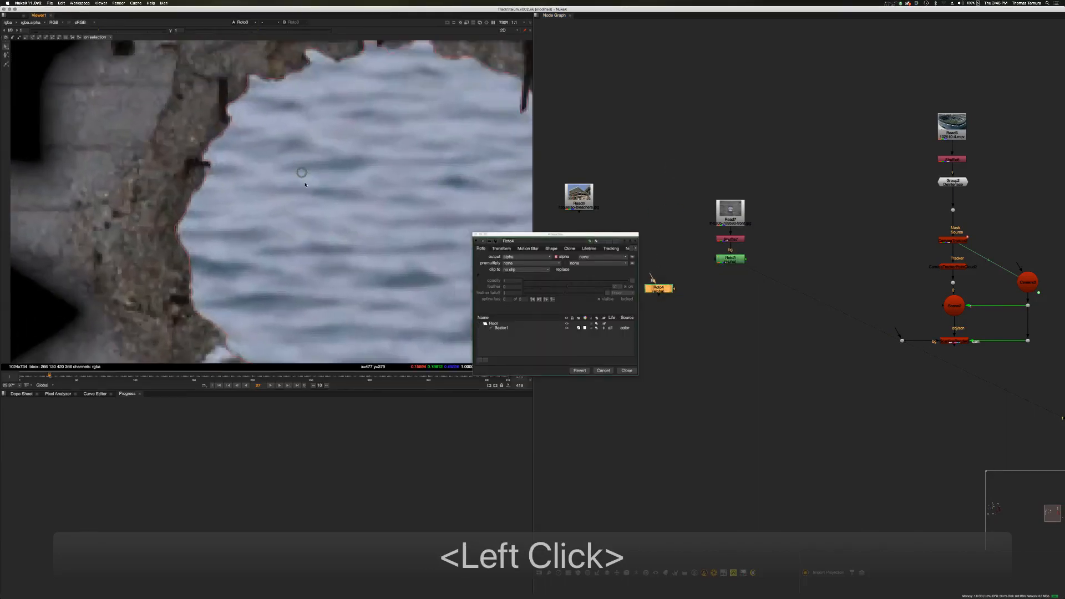
pyautogui.scroll(-4, 304, 183)
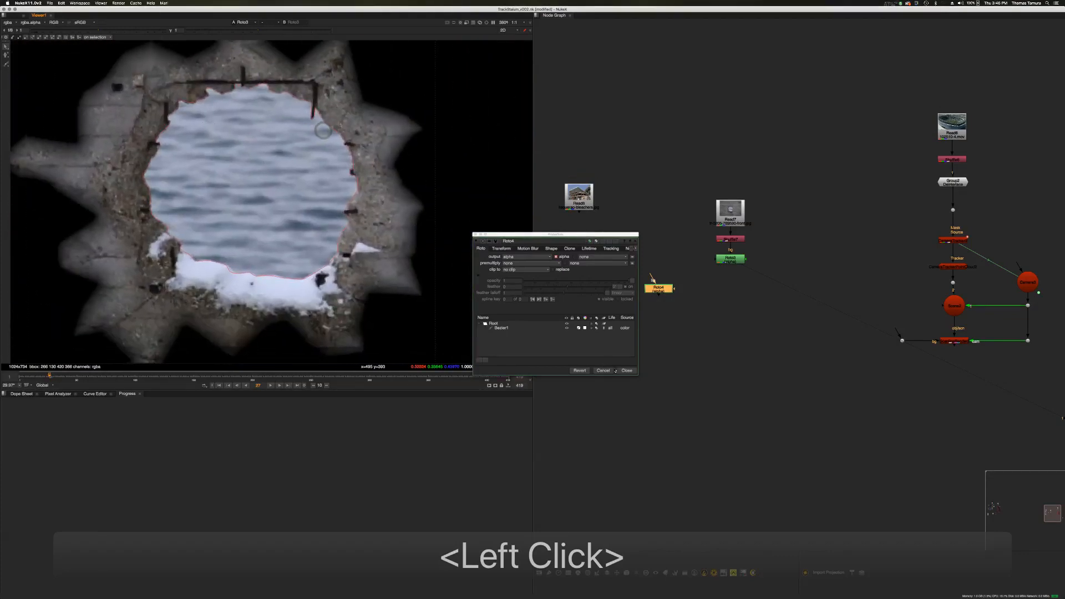
pyautogui.click(625, 371)
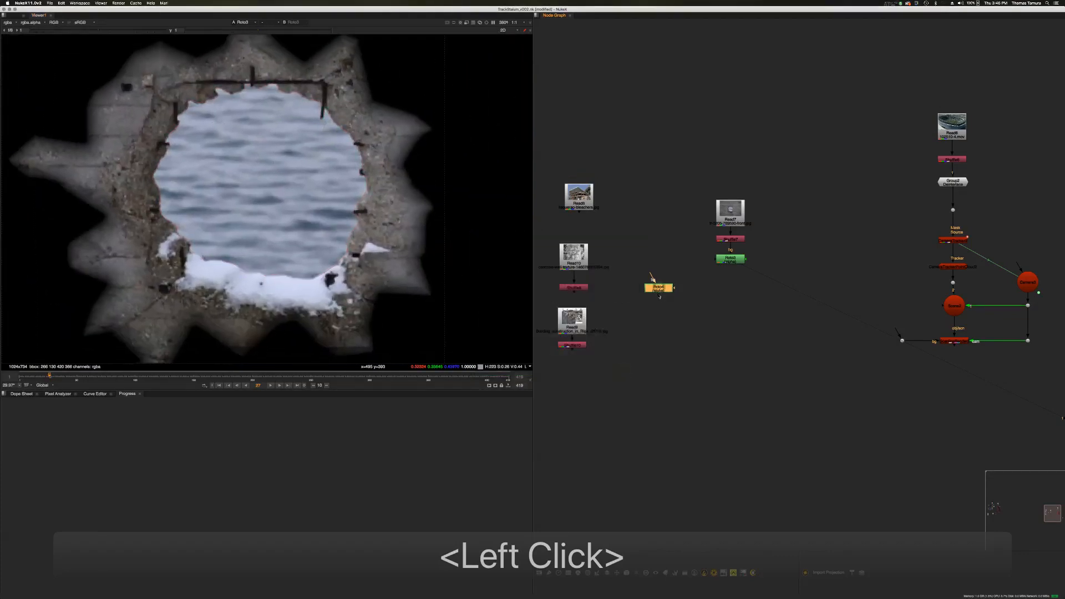
# Add a Merge node combining the hole's Roto with the wall branch below its Roto, and check the alpha channel
pyautogui.press('m')
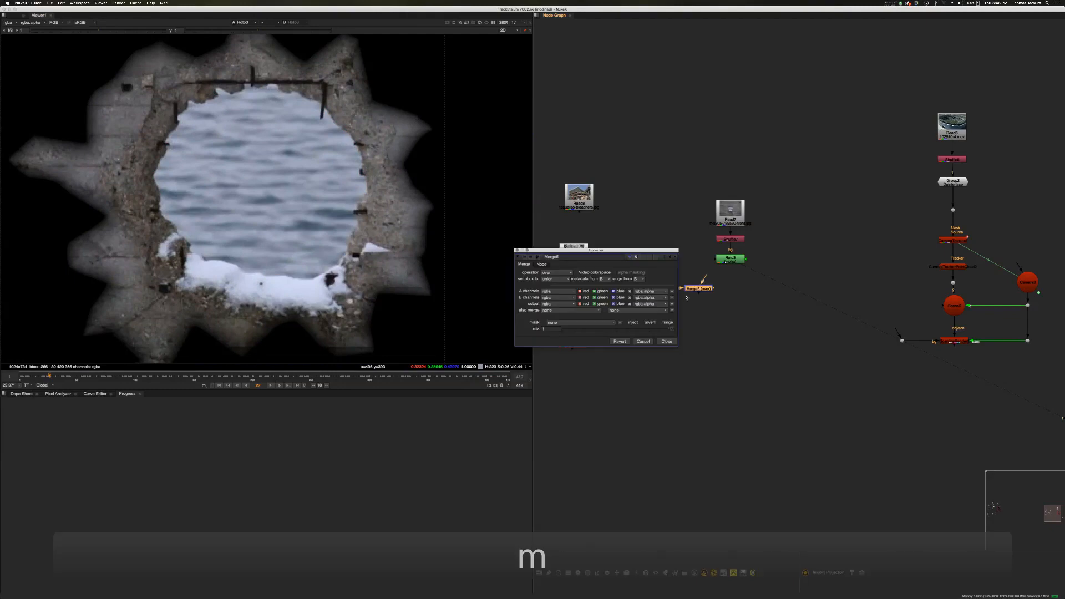
pyautogui.click(699, 289)
pyautogui.moveTo(750, 287)
pyautogui.mouseDown()
pyautogui.moveTo(769, 276)
pyautogui.moveTo(730, 290)
pyautogui.mouseUp()
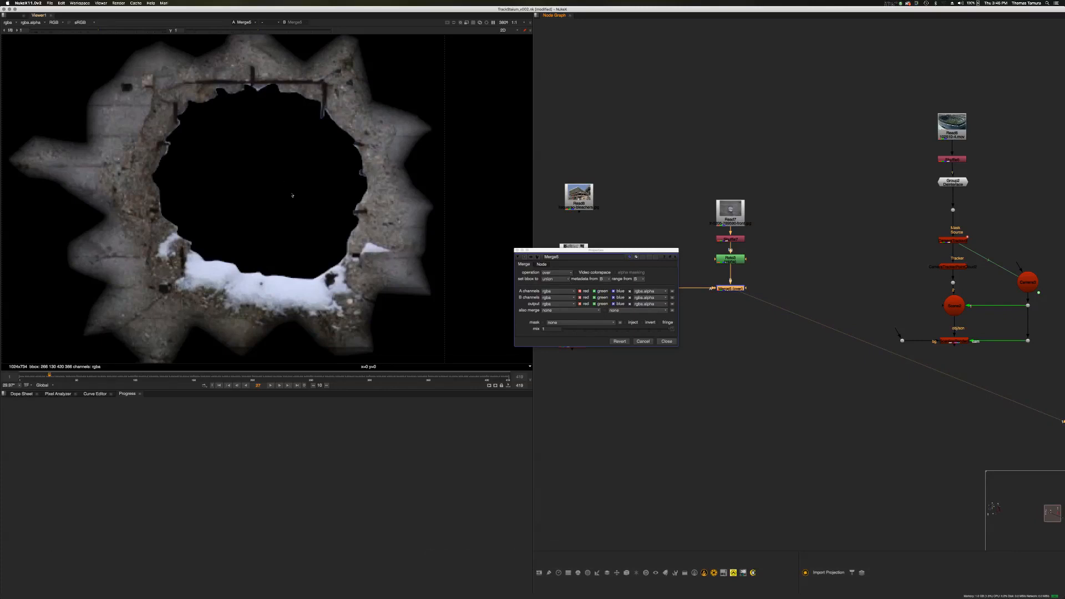
pyautogui.press('a')
pyautogui.press('a')
pyautogui.press('a')
pyautogui.press('a')
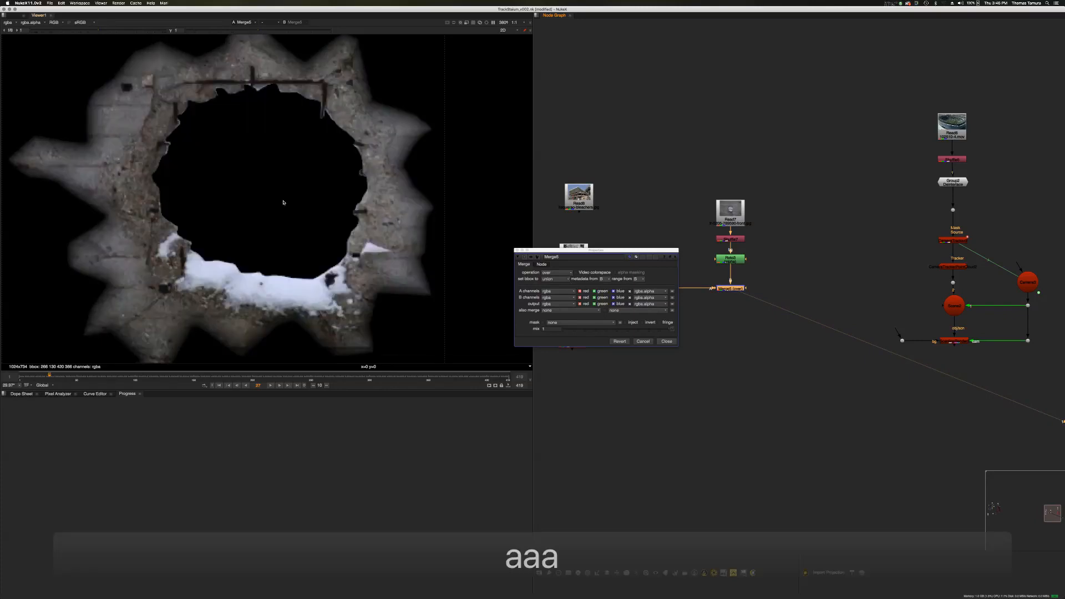
pyautogui.press('a')
pyautogui.press('a')
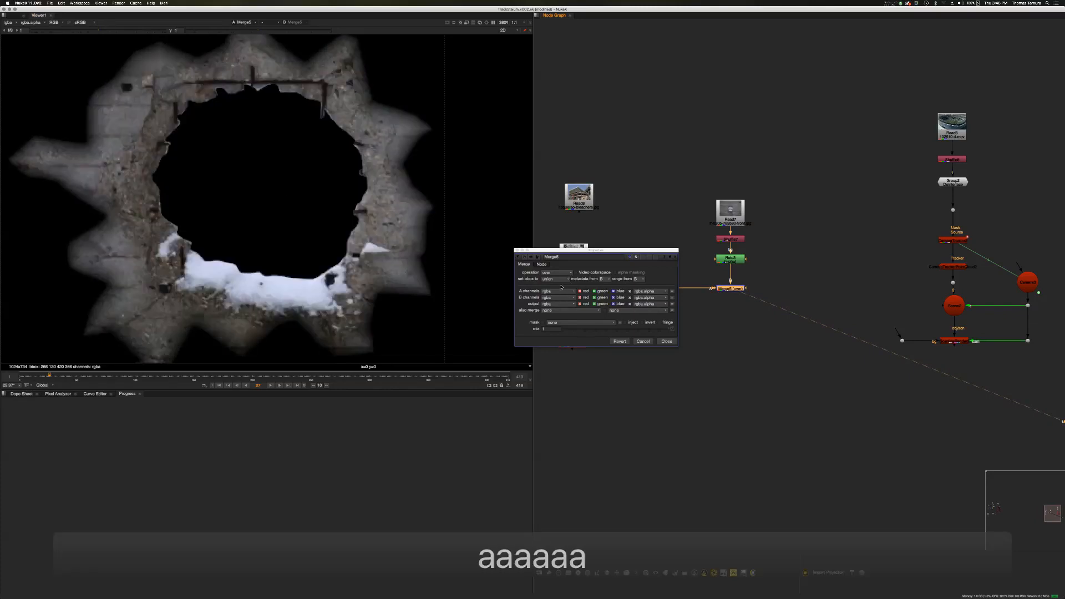
# Set the Merge operation to stencil and compare the resulting alpha channel with the colour image
pyautogui.click(559, 272)
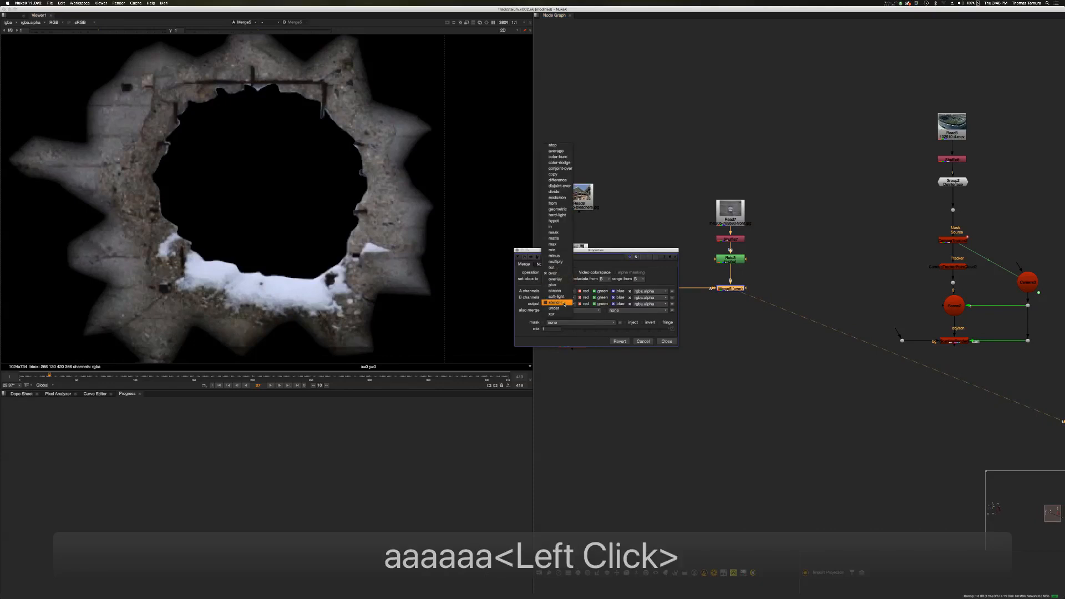
pyautogui.click(564, 304)
pyautogui.press('a')
pyautogui.press('a')
pyautogui.press('a')
pyautogui.press('a')
pyautogui.press('a')
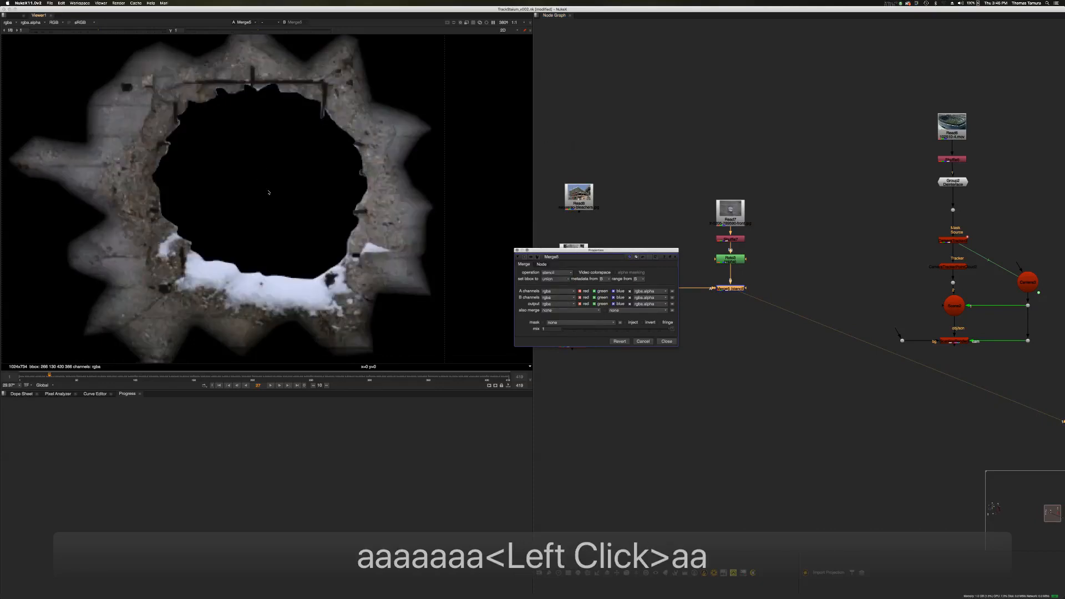
pyautogui.press('a')
pyautogui.press('a')
pyautogui.press('a')
pyautogui.press('a')
pyautogui.press('a')
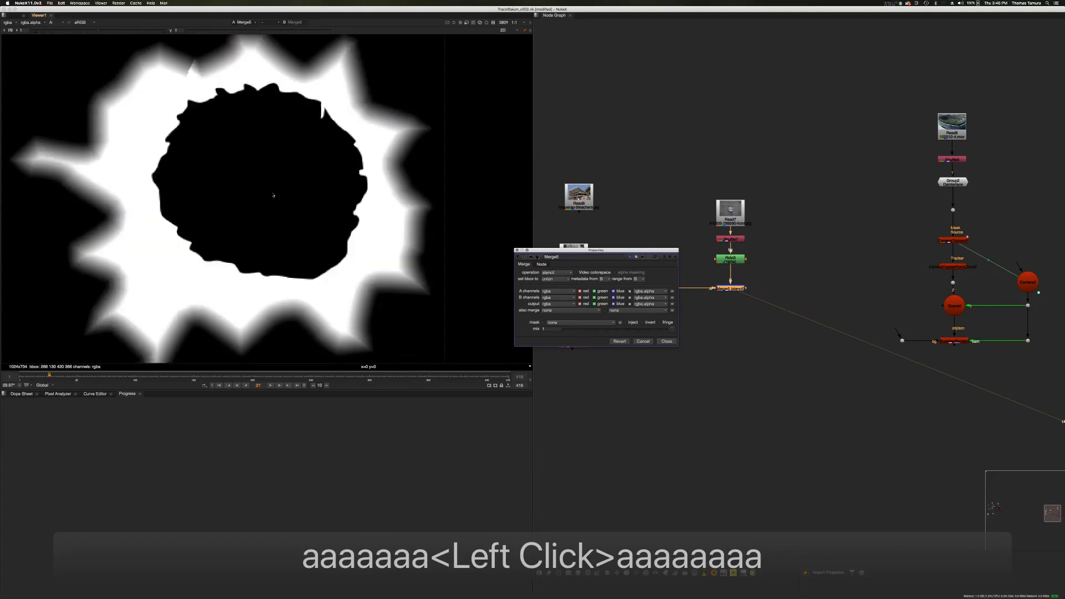
pyautogui.press('a')
pyautogui.press('a')
pyautogui.press('a')
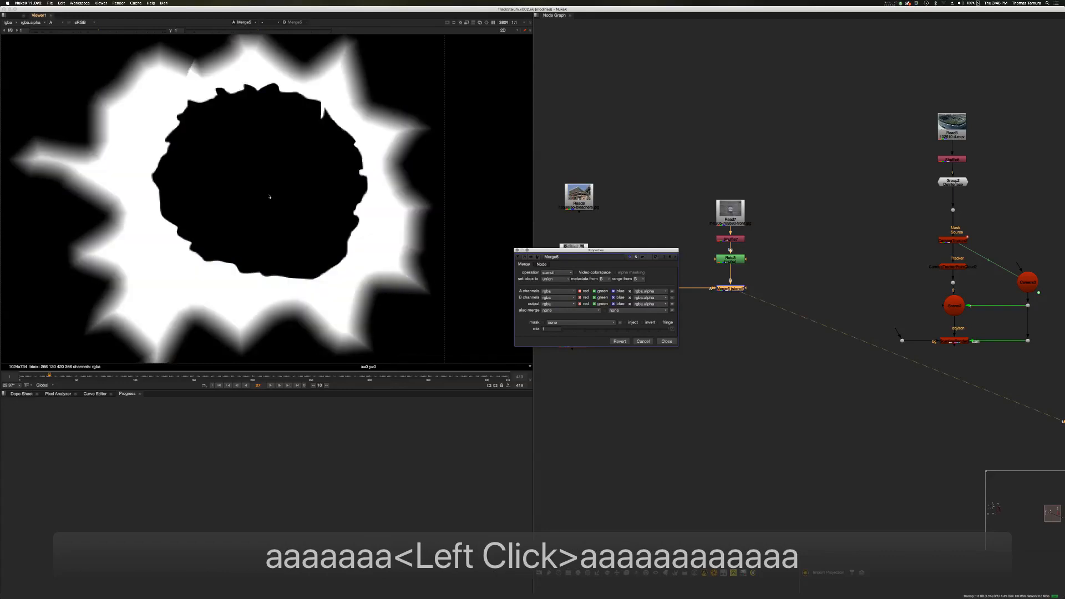
pyautogui.click(564, 339)
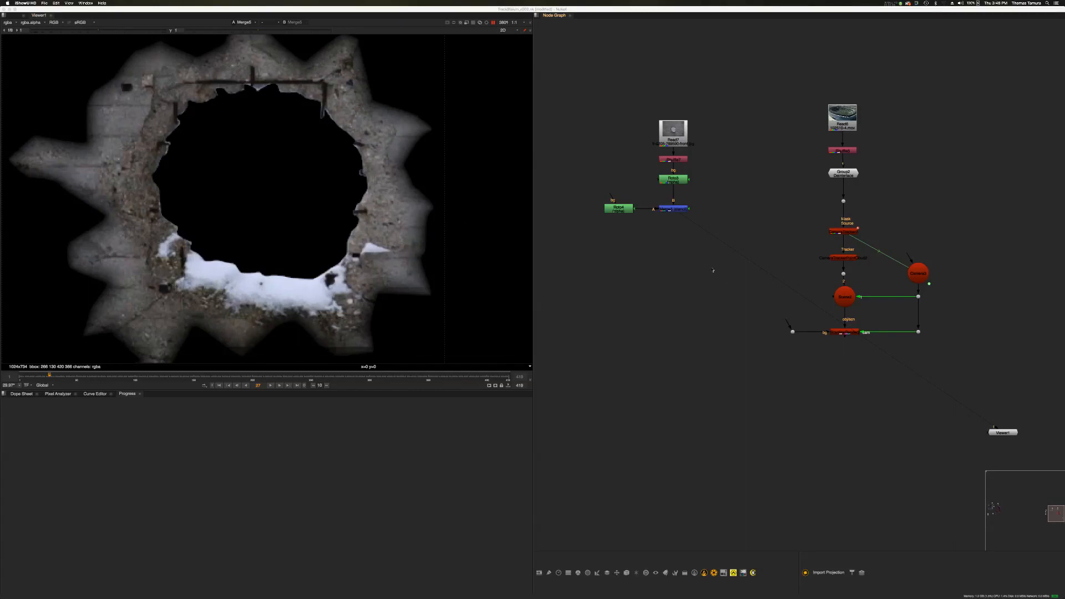
# Display the original stadium footage in the viewer and frame the whole image for examination
pyautogui.moveTo(687, 305); pyautogui.dragTo(736, 281, button='middle')
pyautogui.click(735, 282)
pyautogui.moveTo(749, 230); pyautogui.dragTo(738, 253, button='middle')
pyautogui.doubleClick(729, 272)
pyautogui.keyDown('alt'); pyautogui.moveTo(730, 263); pyautogui.dragTo(734, 251); pyautogui.keyUp('alt')
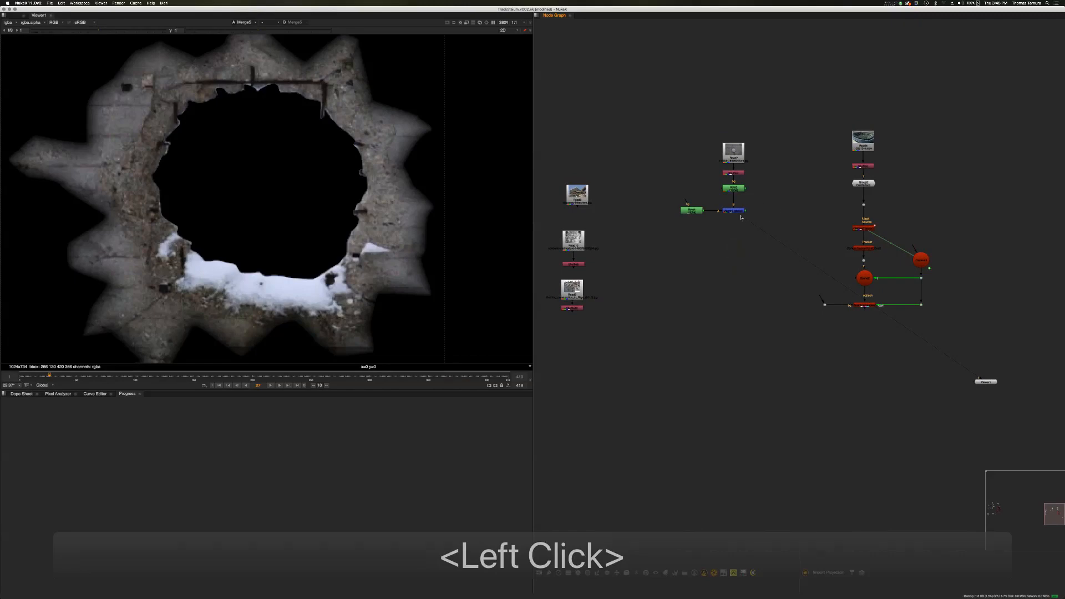
pyautogui.moveTo(831, 200); pyautogui.dragTo(864, 143)
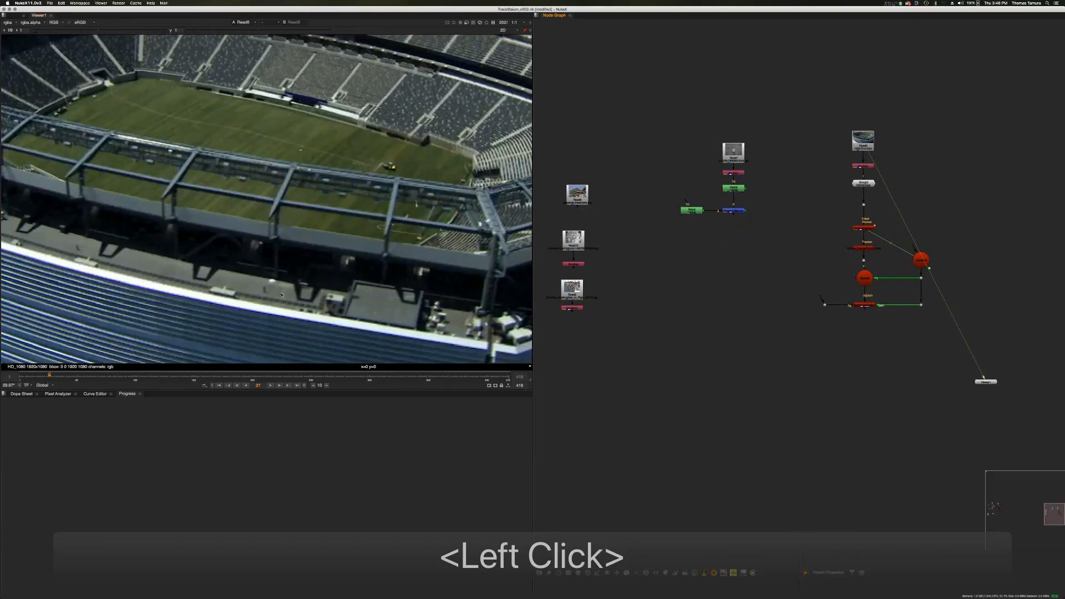
pyautogui.moveTo(318, 204); pyautogui.dragTo(314, 139, button='middle')
pyautogui.scroll(-5, 306, 166)
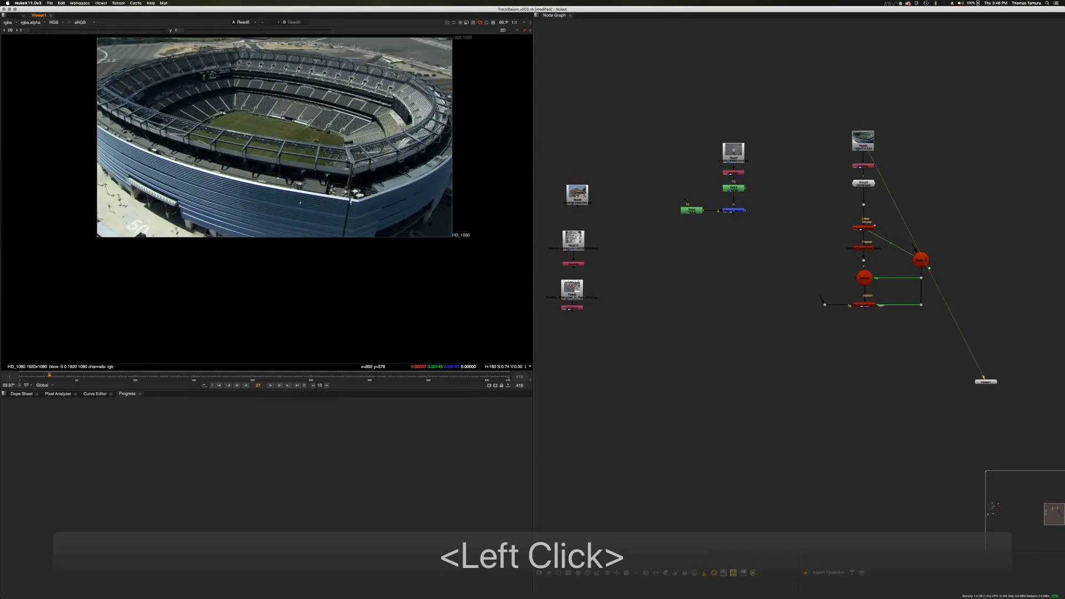
# Add a CornerPin2D node below the stencil Merge of the wall-hole branch
pyautogui.click(746, 265)
pyautogui.keyDown('alt'); pyautogui.moveTo(753, 251); pyautogui.dragTo(760, 241); pyautogui.keyUp('alt')
pyautogui.click(759, 240)
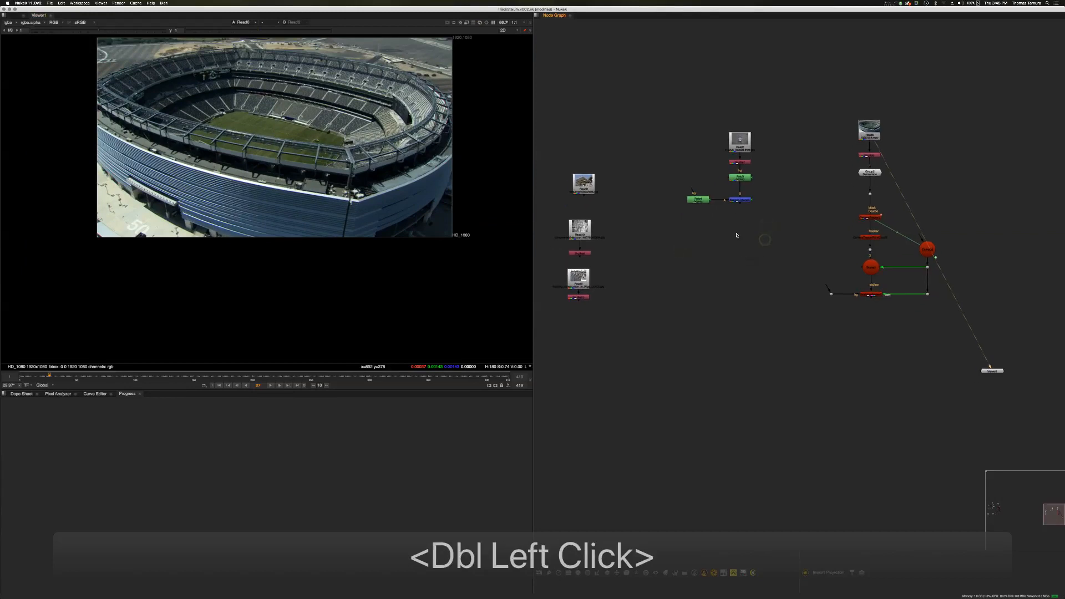
pyautogui.doubleClick(736, 245)
pyautogui.click(739, 255)
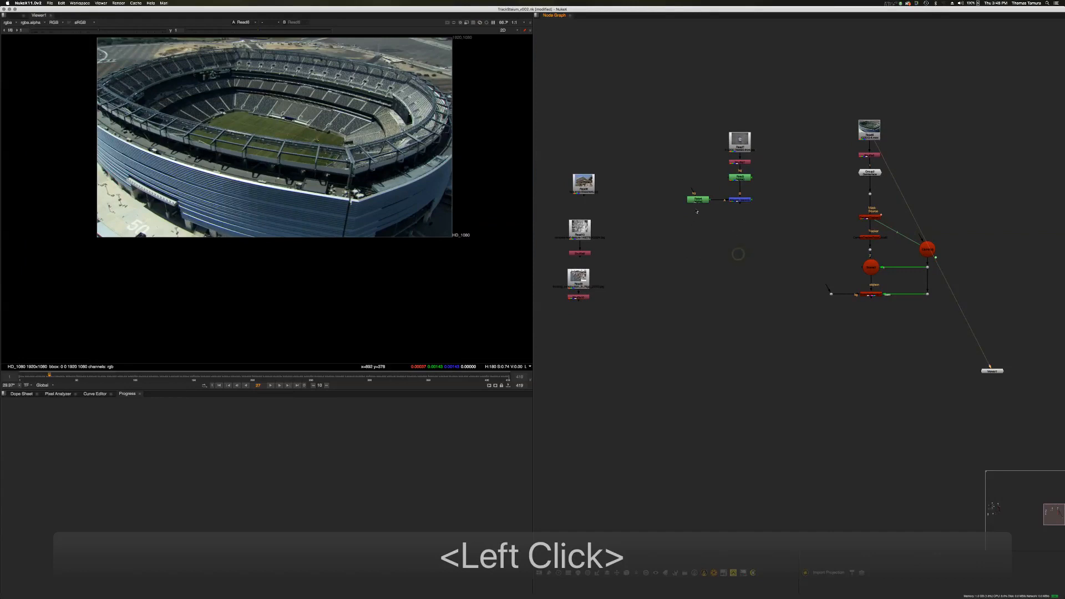
pyautogui.click(754, 226)
pyautogui.press('Tab')
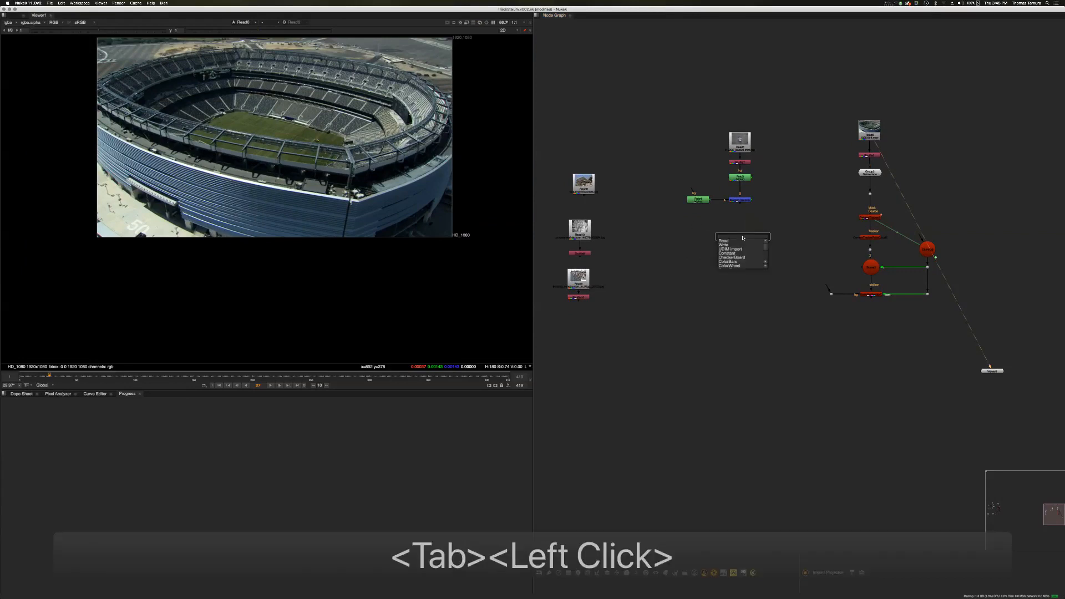
pyautogui.write('c')
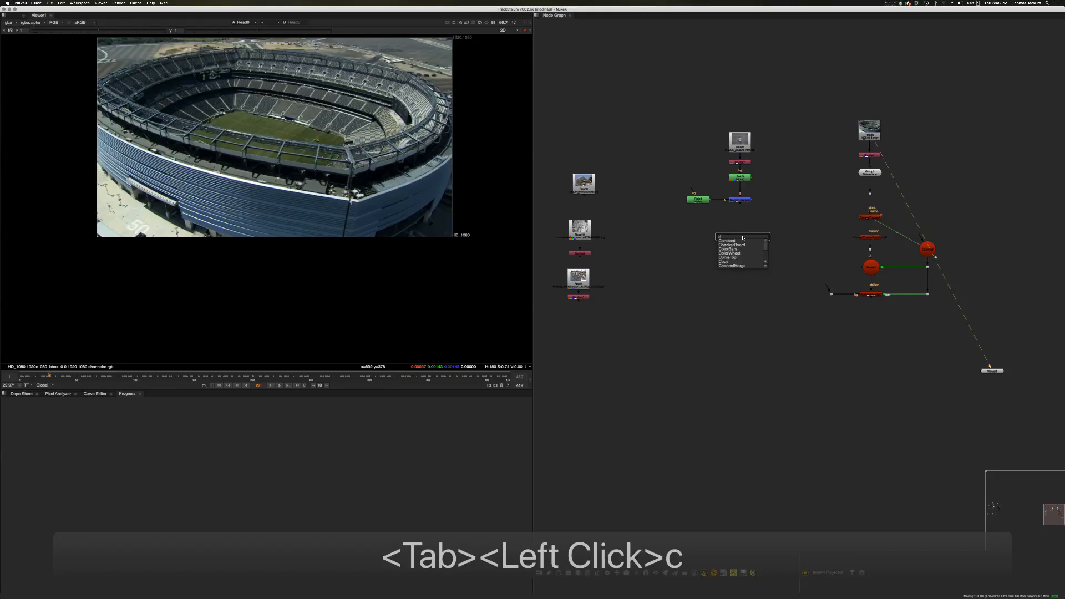
pyautogui.write('or')
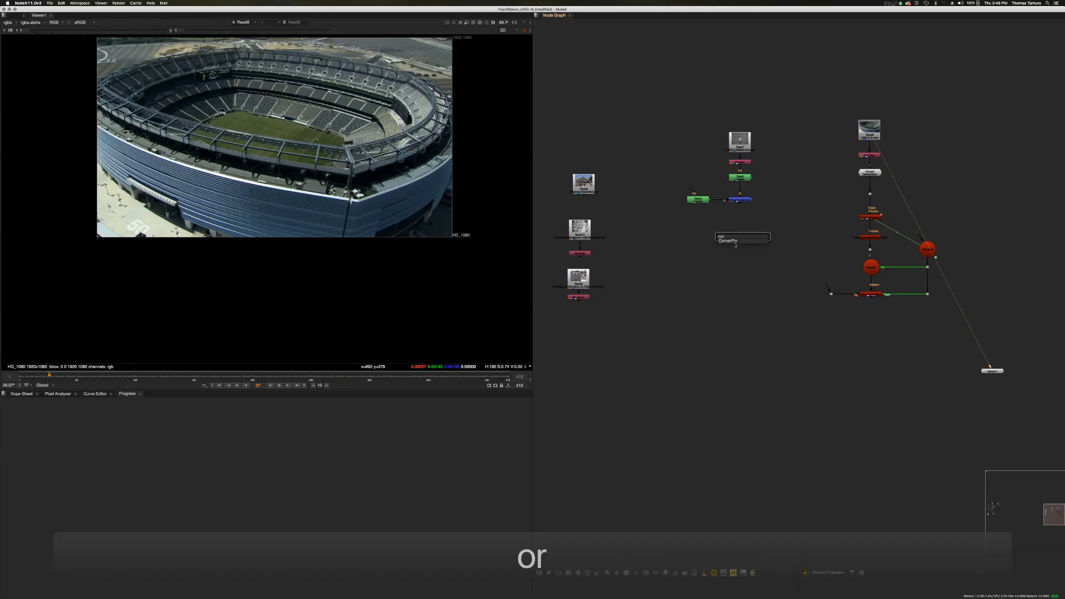
pyautogui.click(735, 244)
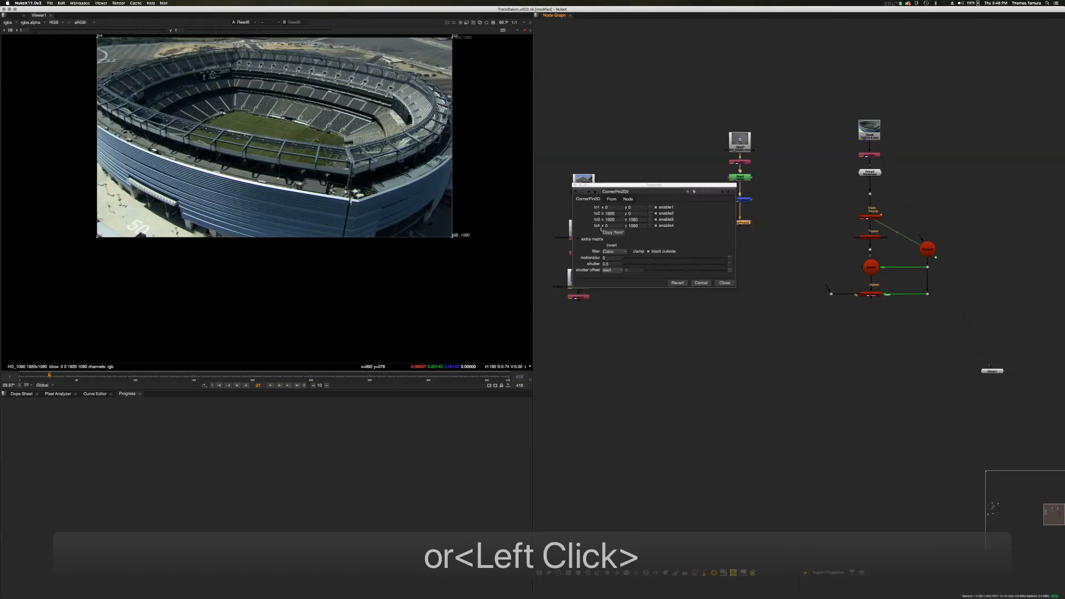
# Set the corner pin's from points to the input size and copy them to its destination points
pyautogui.click(612, 199)
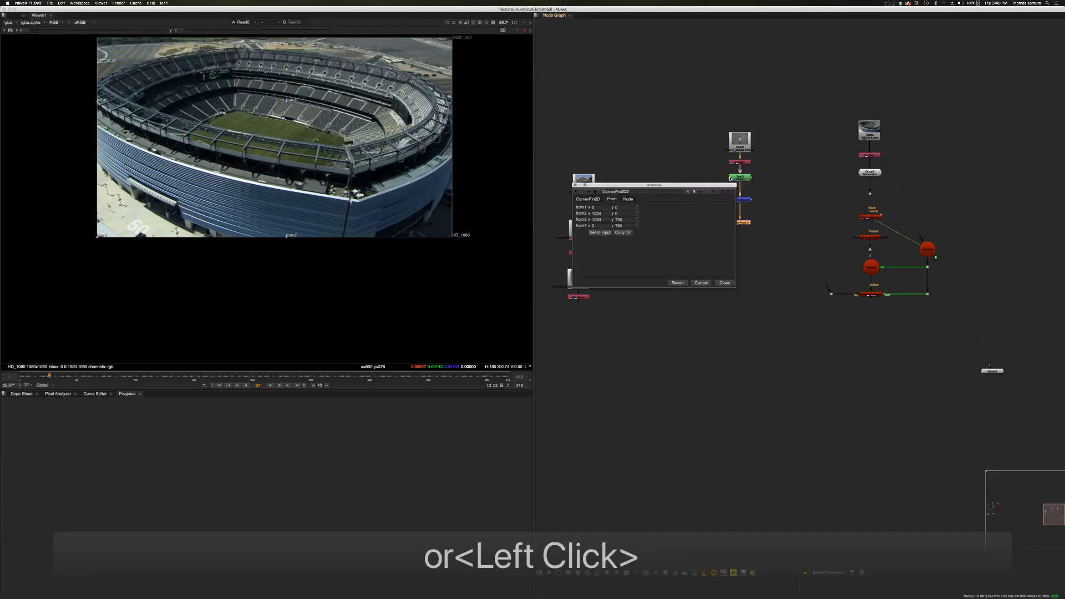
pyautogui.moveTo(797, 237); pyautogui.dragTo(844, 221, button='middle')
pyautogui.click(591, 199)
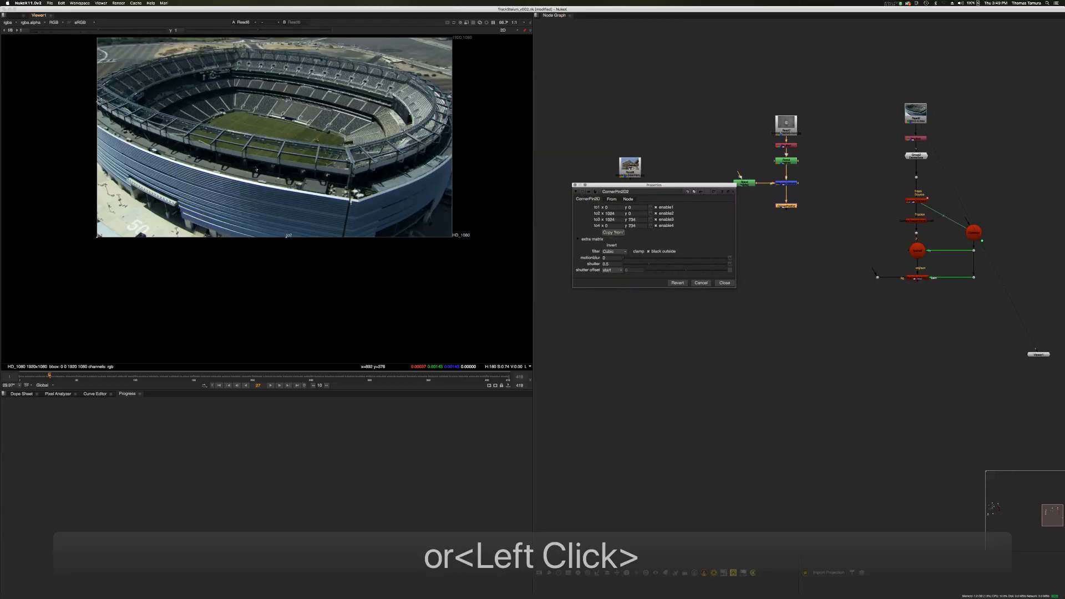
# Add a Merge node compositing the corner-pinned wall hole over the stadium footage, and display it in the viewer
pyautogui.moveTo(926, 125); pyautogui.dragTo(781, 227)
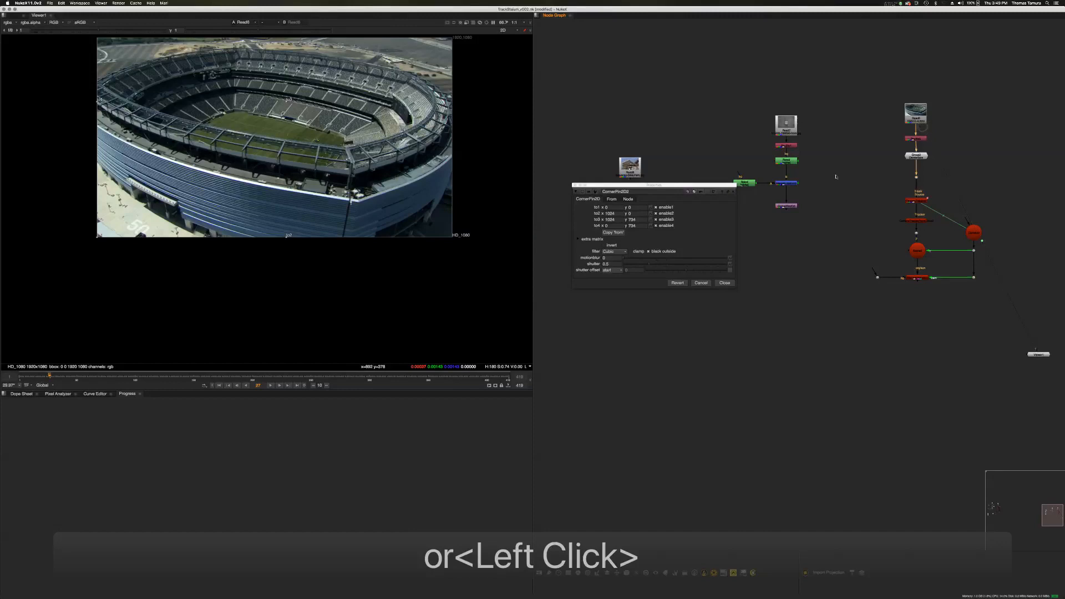
pyautogui.press('m')
pyautogui.moveTo(832, 219); pyautogui.dragTo(882, 191, button='middle')
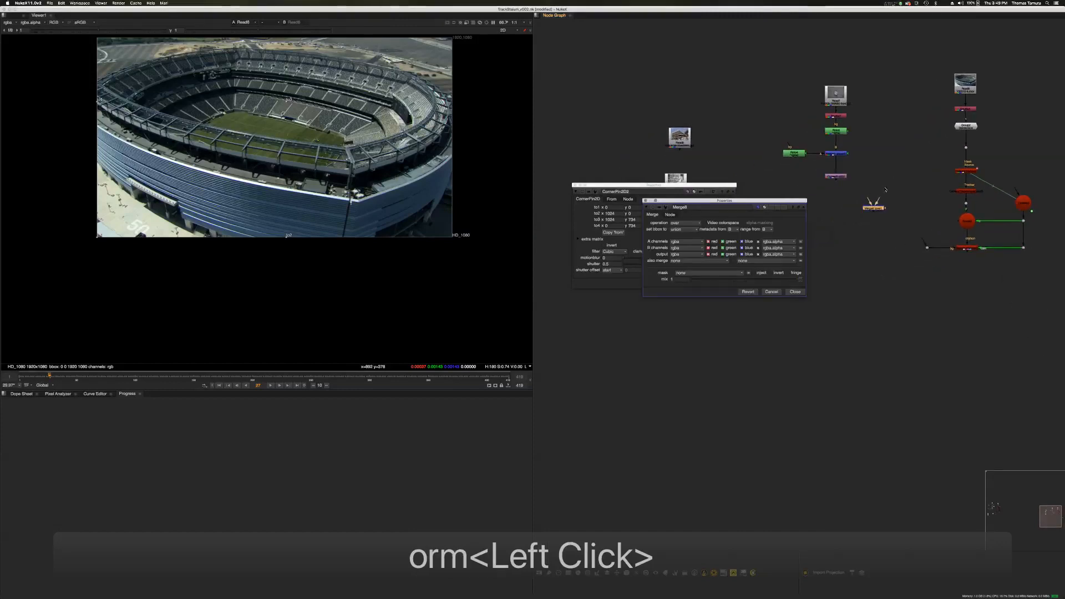
pyautogui.moveTo(870, 201); pyautogui.dragTo(842, 183)
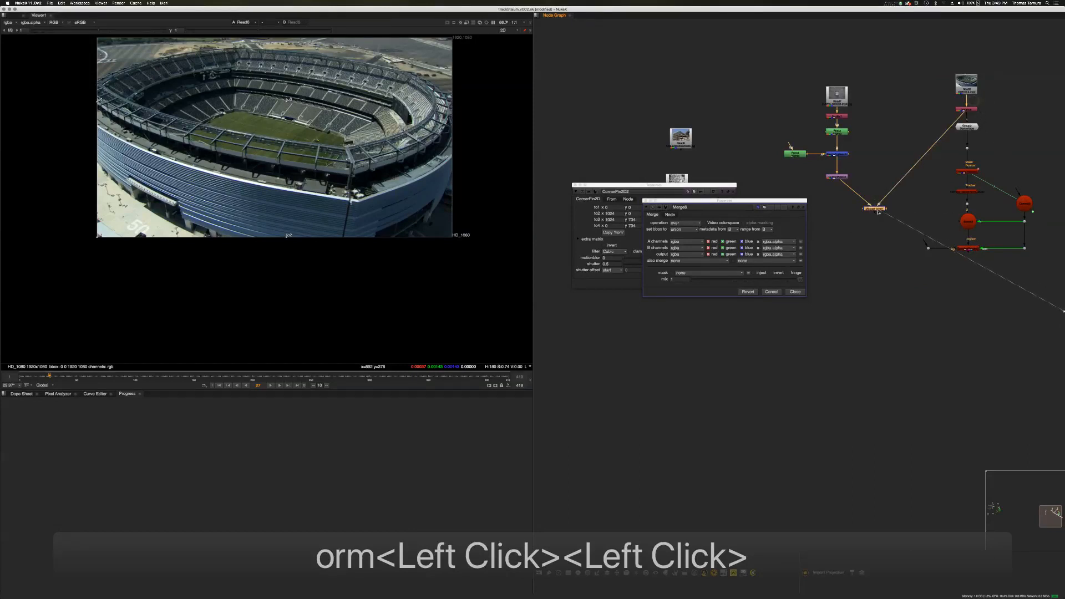
pyautogui.moveTo(306, 165); pyautogui.dragTo(426, 162, button='middle')
pyautogui.moveTo(300, 201); pyautogui.dragTo(281, 219, button='middle')
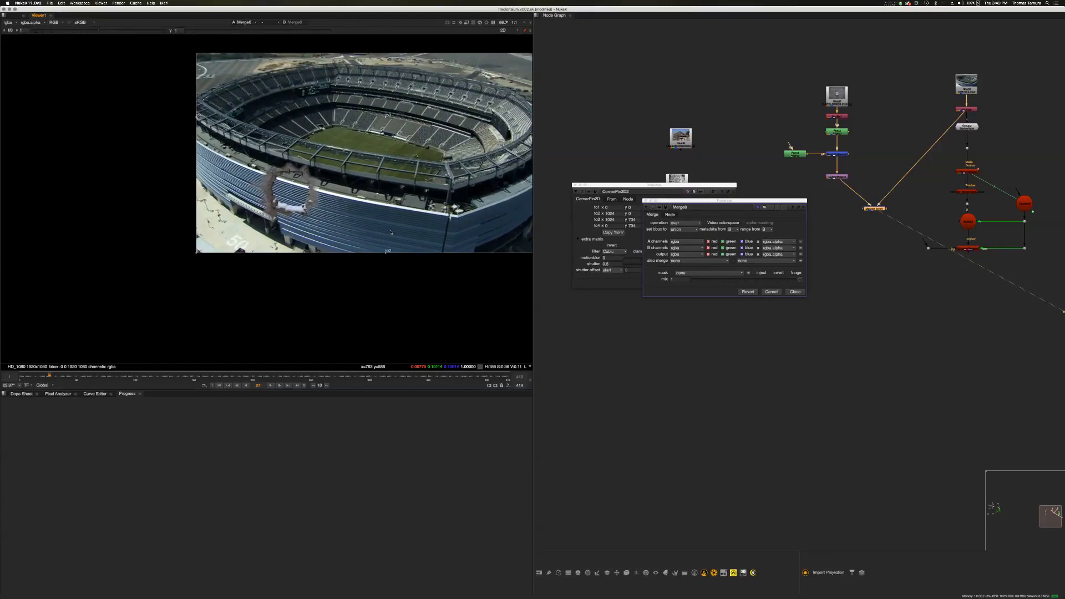
# Reposition the four corner-pin points to shrink the wall hole and place it on the stadium's blue outer facade
pyautogui.moveTo(387, 251)
pyautogui.mouseDown()
pyautogui.moveTo(404, 276)
pyautogui.moveTo(390, 290)
pyautogui.moveTo(377, 269)
pyautogui.mouseUp()
pyautogui.moveTo(376, 269); pyautogui.dragTo(380, 281, button='middle')
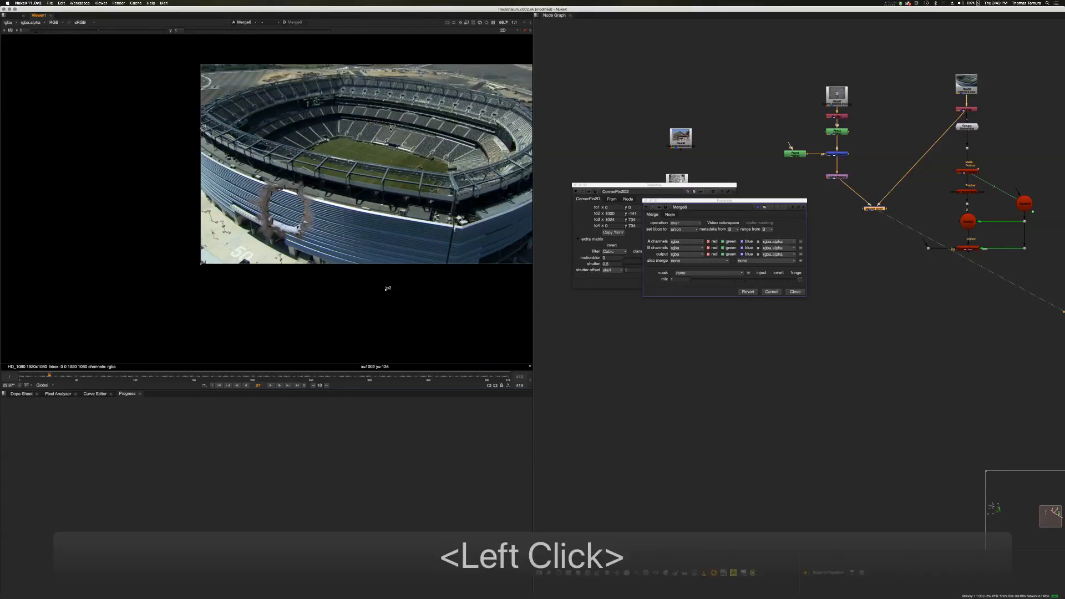
pyautogui.moveTo(390, 126); pyautogui.dragTo(455, 176)
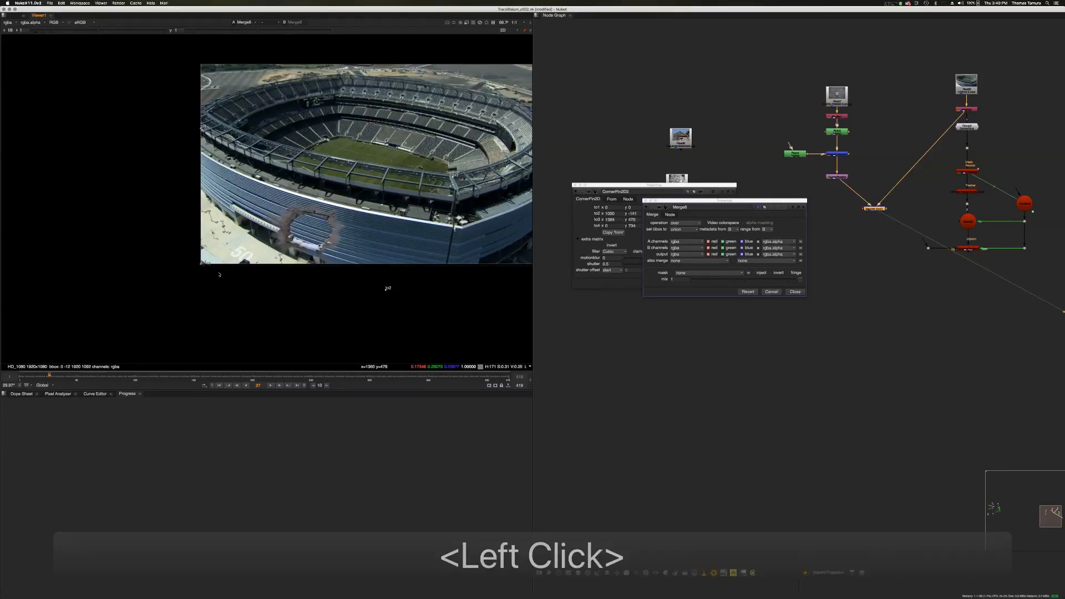
pyautogui.moveTo(205, 266); pyautogui.dragTo(292, 250)
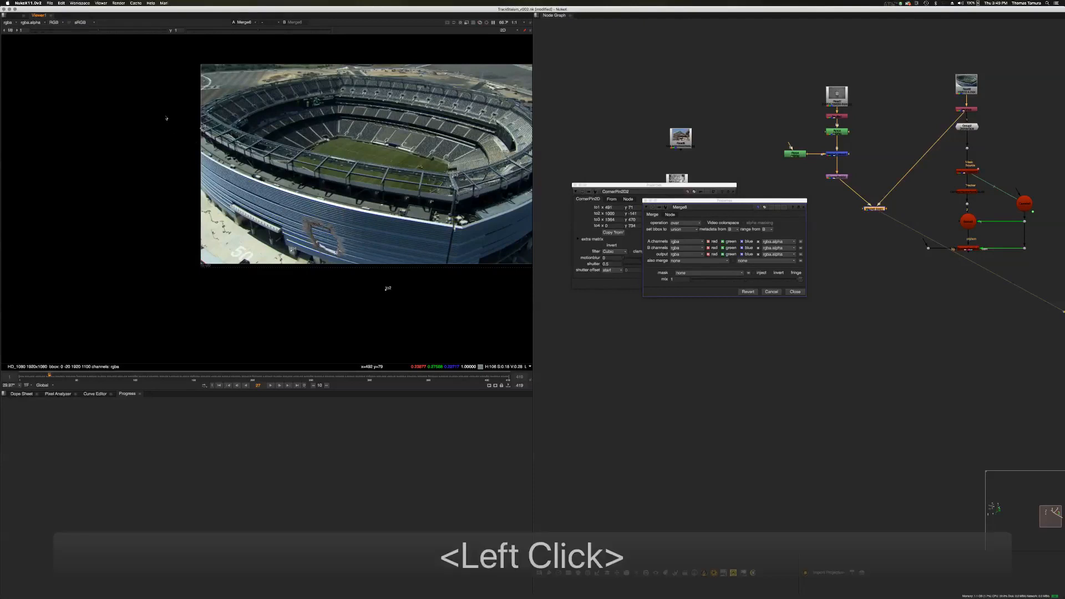
pyautogui.moveTo(180, 111); pyautogui.dragTo(204, 120, button='middle')
pyautogui.moveTo(220, 138); pyautogui.dragTo(308, 187)
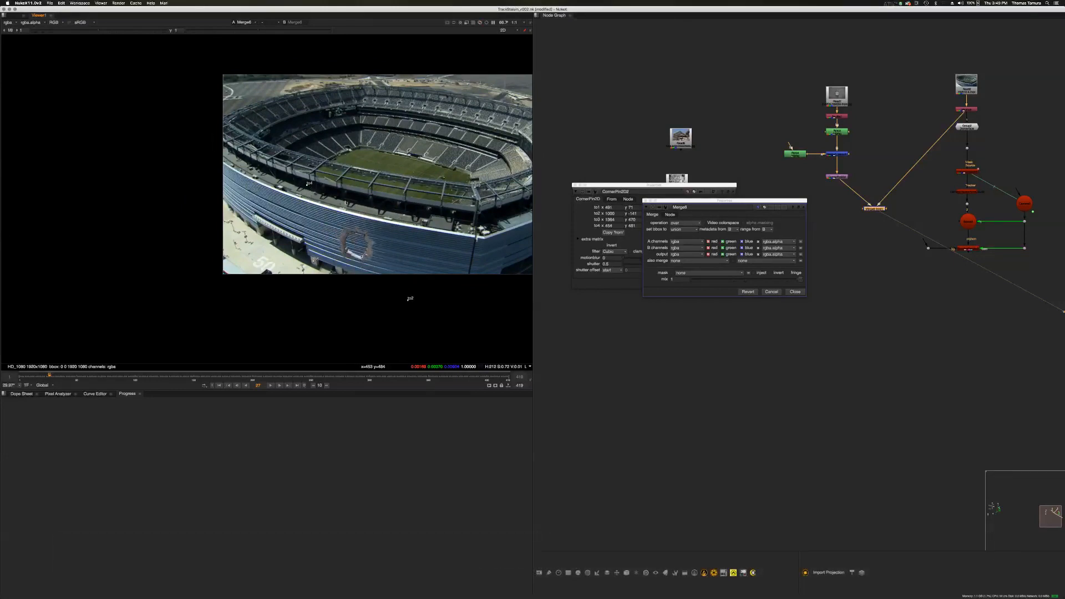
# Fine-tune the corner-pin's lower and upper-right corners to match the hole to the facade's perspective
pyautogui.moveTo(409, 299); pyautogui.dragTo(411, 299)
pyautogui.moveTo(412, 299); pyautogui.dragTo(386, 307, button='middle')
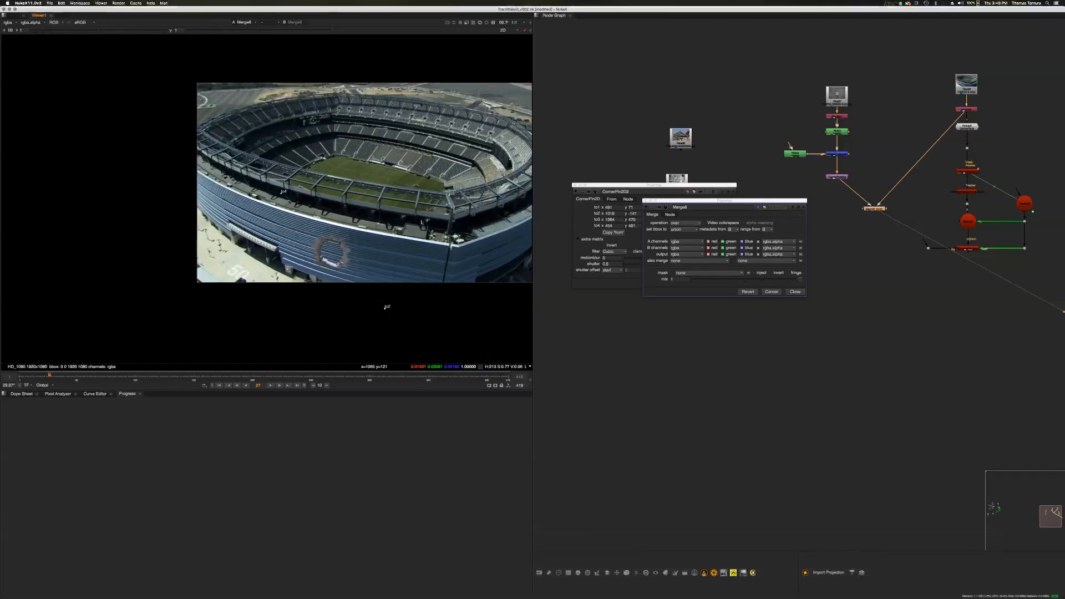
pyautogui.moveTo(448, 196); pyautogui.dragTo(449, 196)
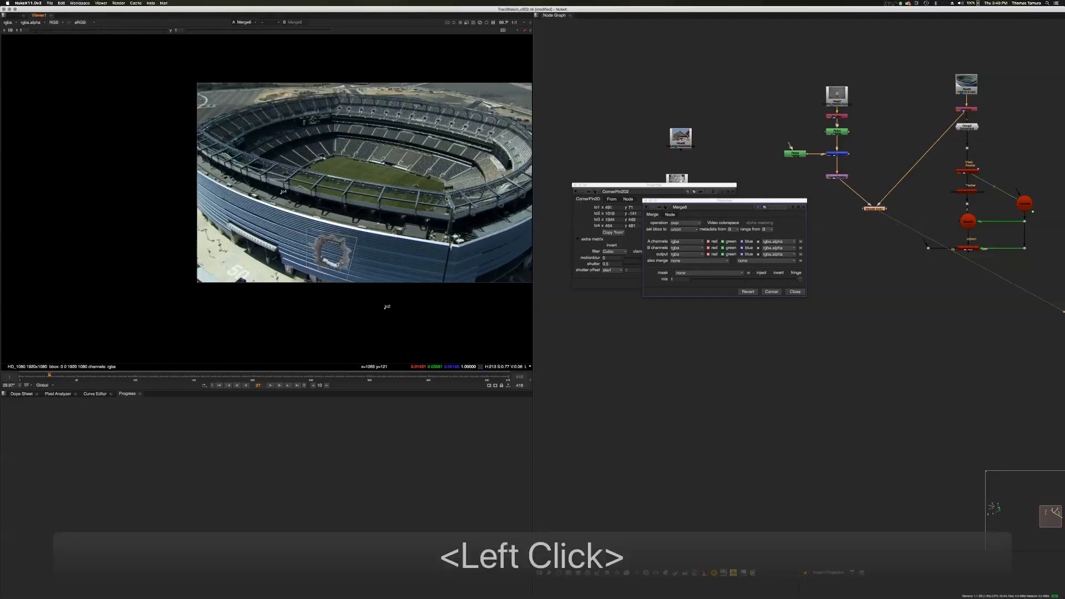
pyautogui.moveTo(355, 311); pyautogui.dragTo(328, 271, button='middle')
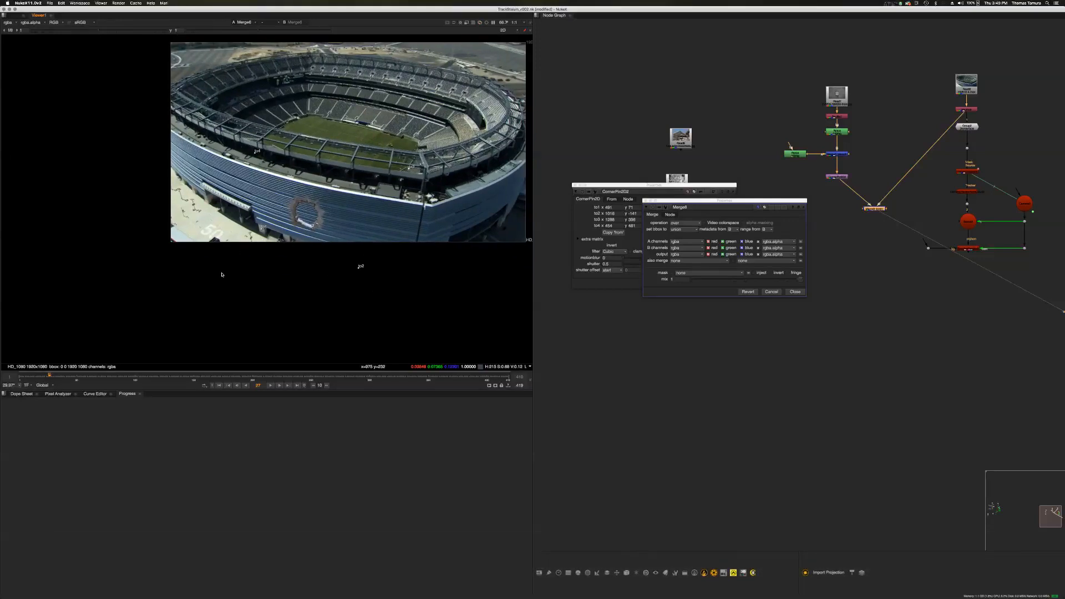
pyautogui.moveTo(260, 230); pyautogui.dragTo(263, 233)
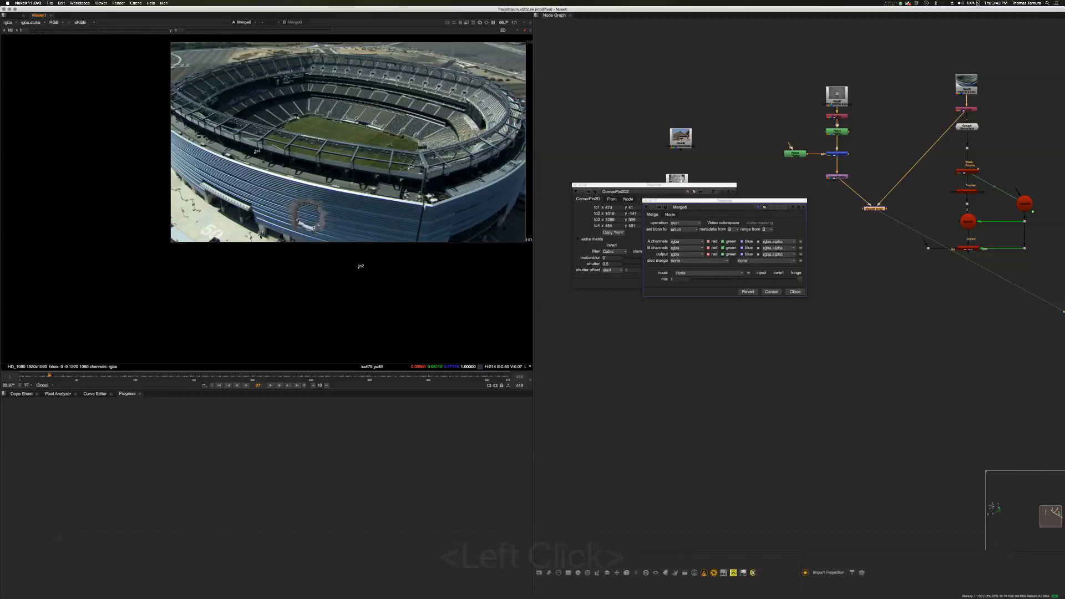
# Close the Merge and CornerPin properties, and line up the new Merge node beside the corner pin
pyautogui.click(797, 293)
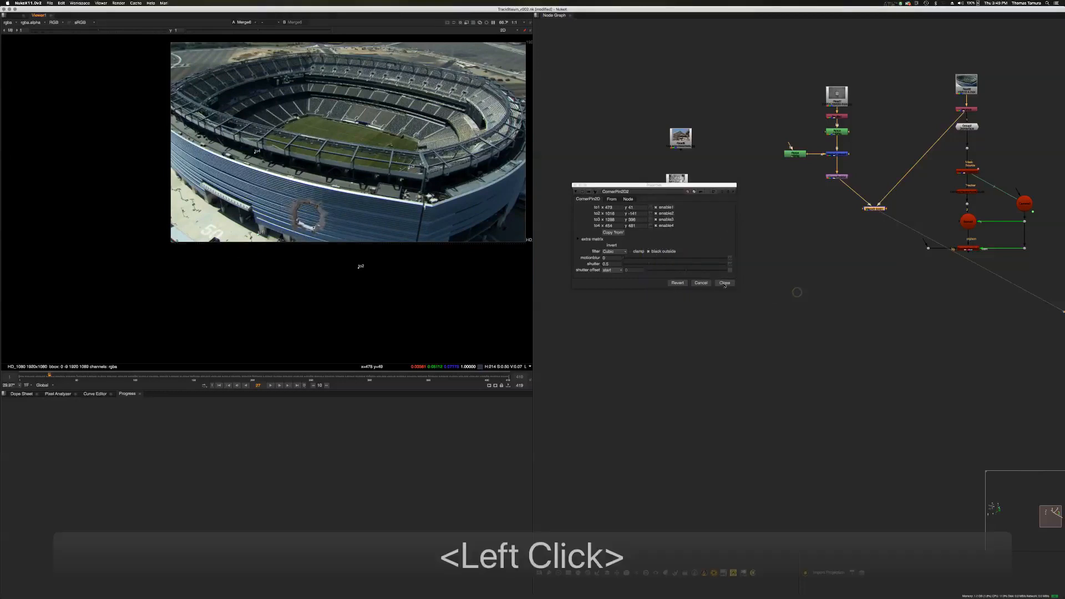
pyautogui.click(725, 284)
pyautogui.keyDown('alt'); pyautogui.moveTo(751, 275); pyautogui.dragTo(693, 246); pyautogui.keyUp('alt')
pyautogui.click(735, 239)
pyautogui.moveTo(843, 225); pyautogui.dragTo(854, 193)
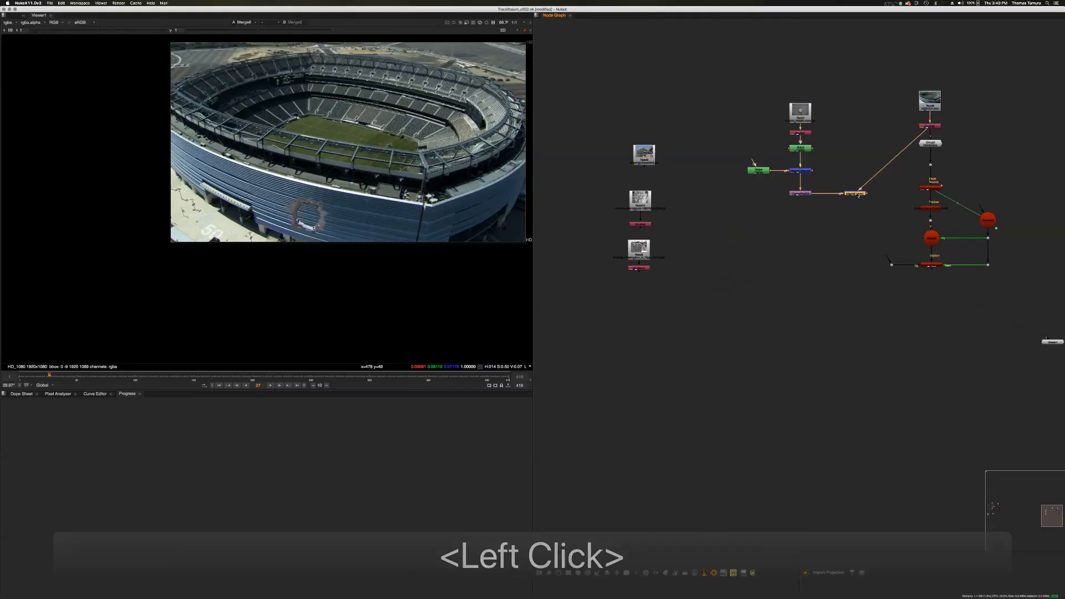
pyautogui.click(820, 237)
pyautogui.keyDown('alt'); pyautogui.moveTo(821, 238); pyautogui.dragTo(775, 223); pyautogui.keyUp('alt')
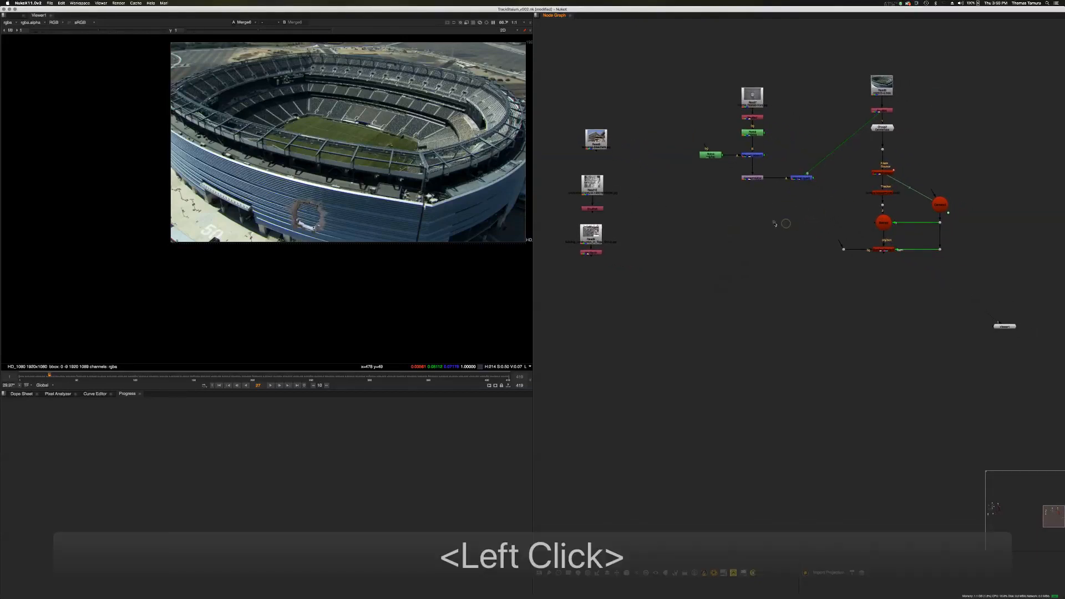
# Export a Camera from the CameraTracker node and place it between the still-image nodes and the wall-hole branch
pyautogui.doubleClick(886, 173)
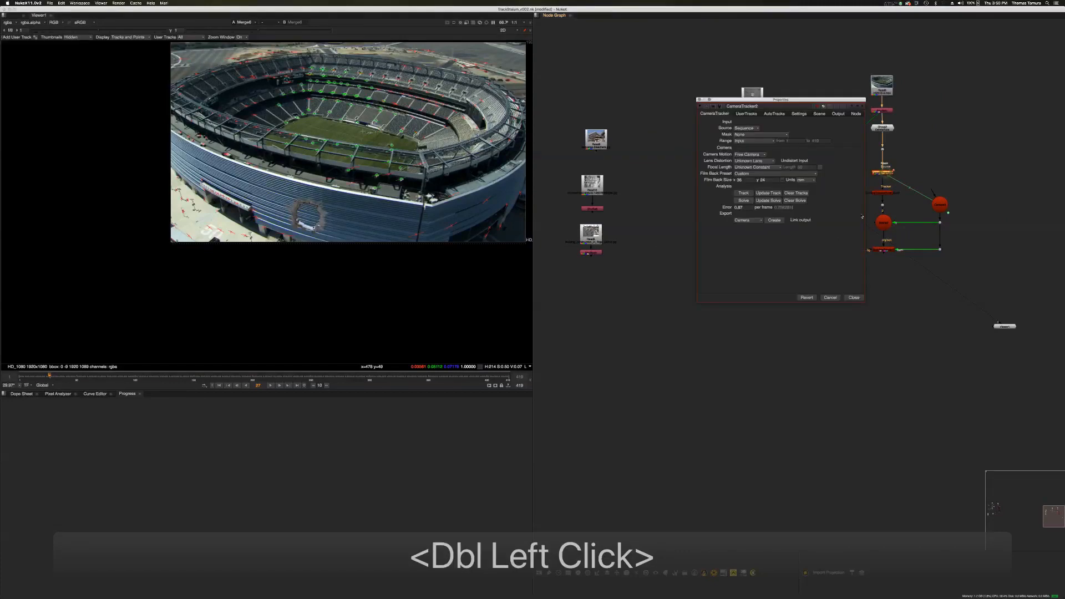
pyautogui.click(824, 102)
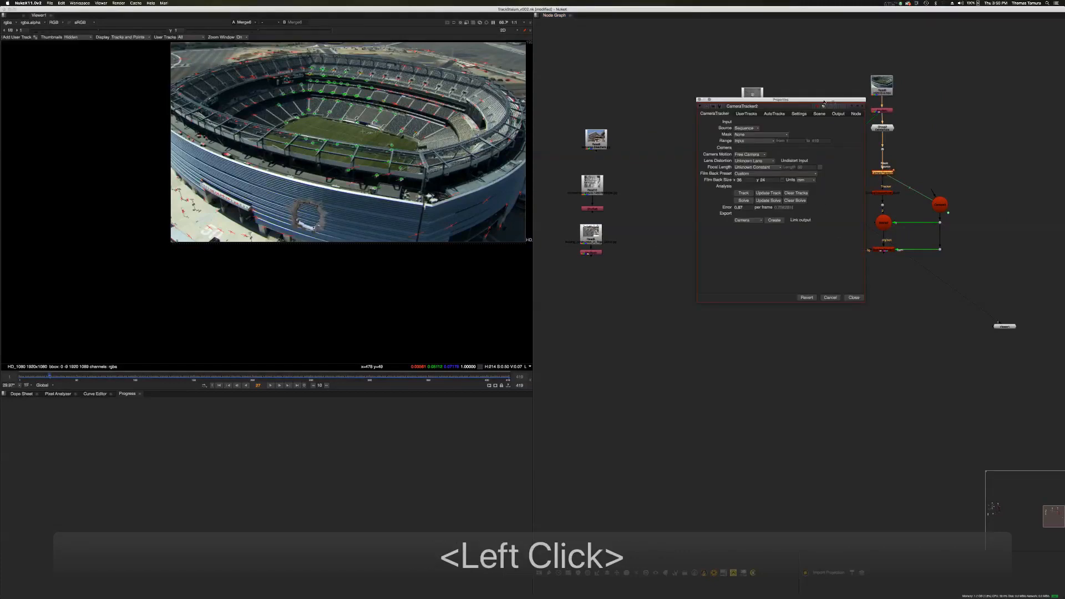
pyautogui.click(772, 221)
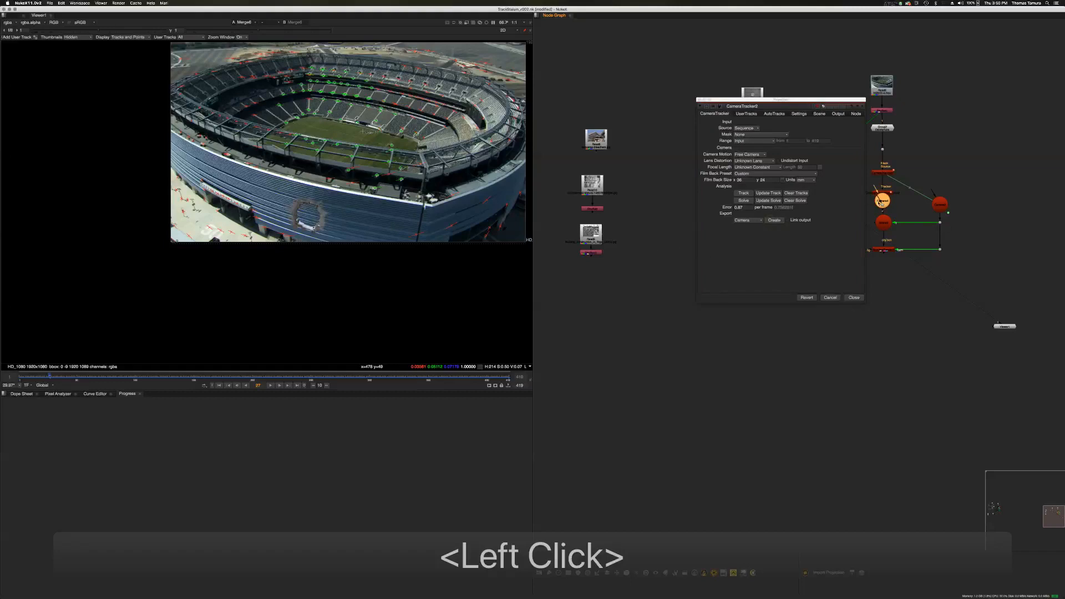
pyautogui.moveTo(883, 201); pyautogui.dragTo(658, 227)
# Change the exported Camera's node colour to blue in its properties, and close the colour picker
pyautogui.doubleClick(658, 227)
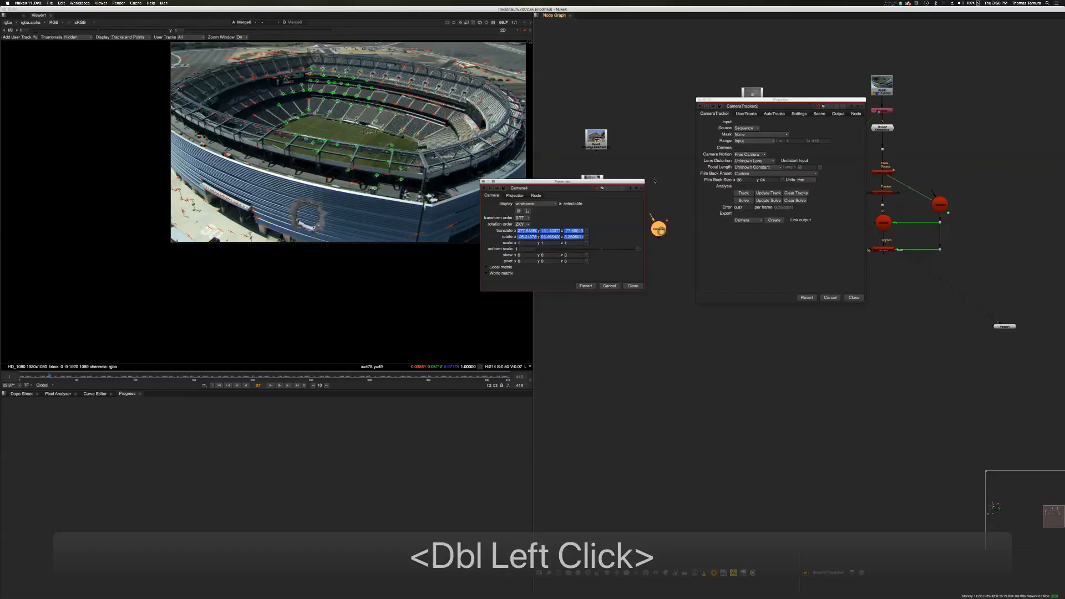
pyautogui.click(596, 188)
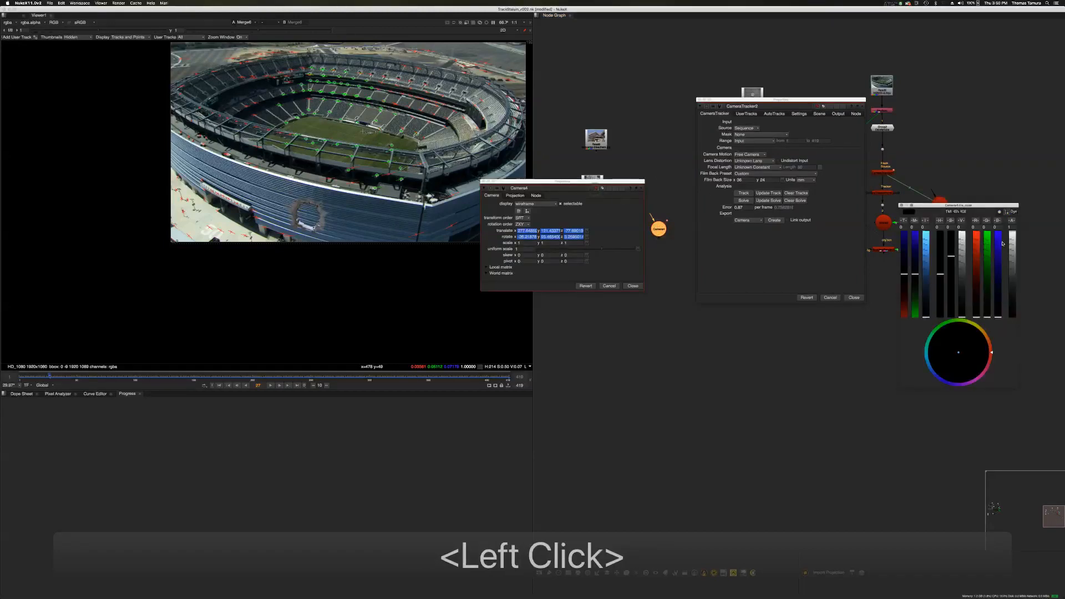
pyautogui.click(942, 379)
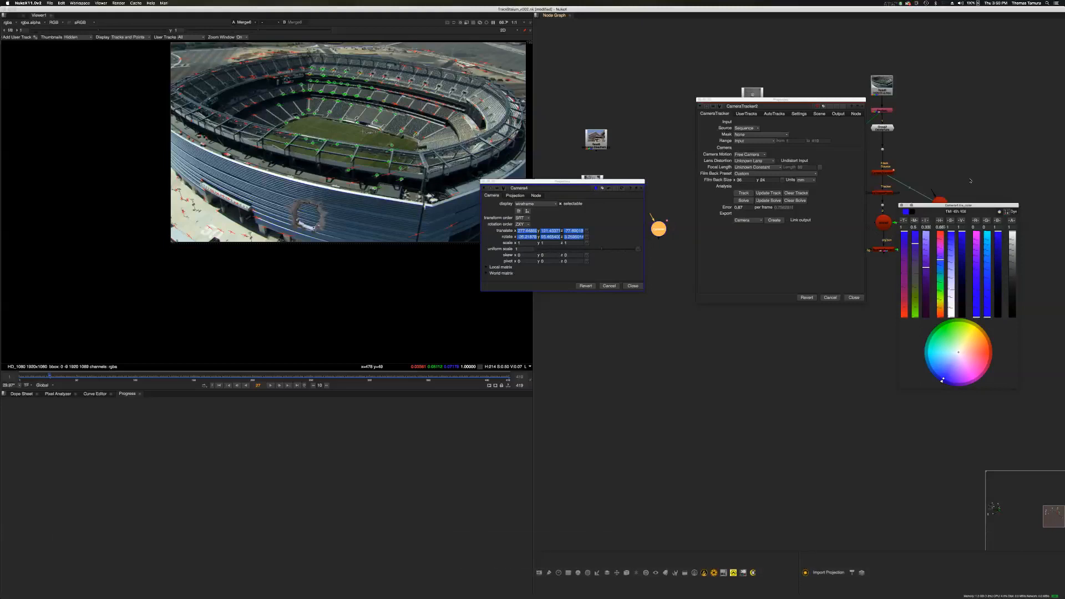
pyautogui.click(597, 189)
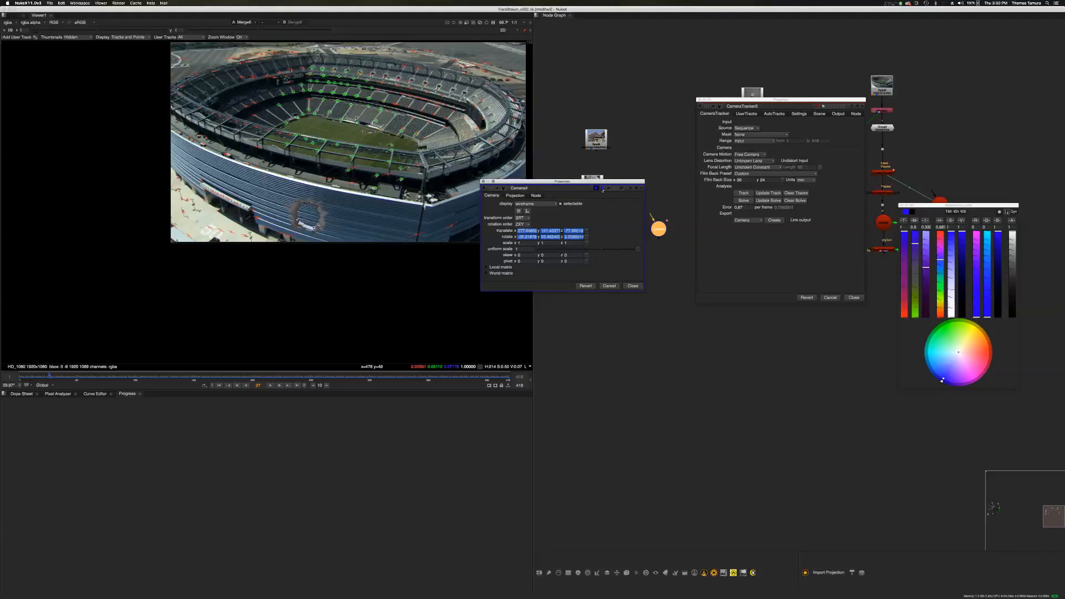
pyautogui.click(606, 206)
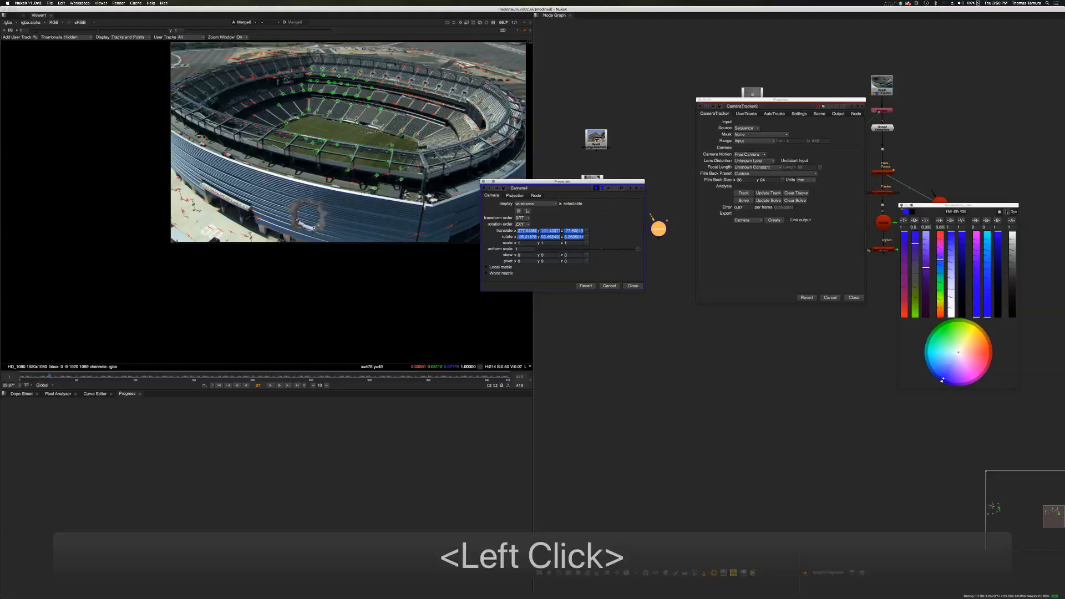
pyautogui.click(901, 206)
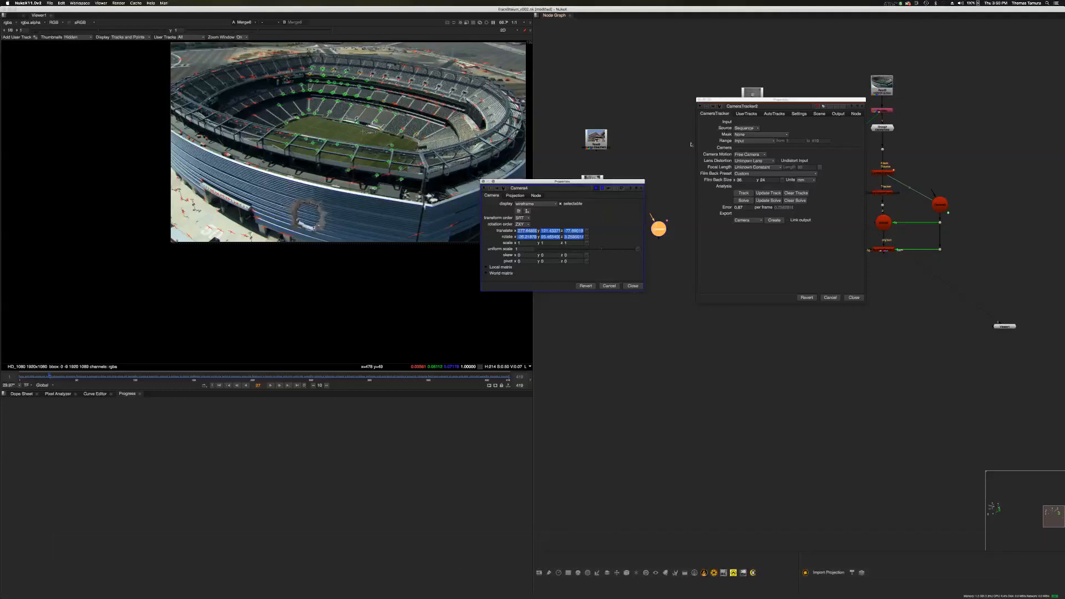
# Close the exported Camera's properties and place the Camera node just below the wall-hole branch
pyautogui.moveTo(736, 102); pyautogui.dragTo(551, 320)
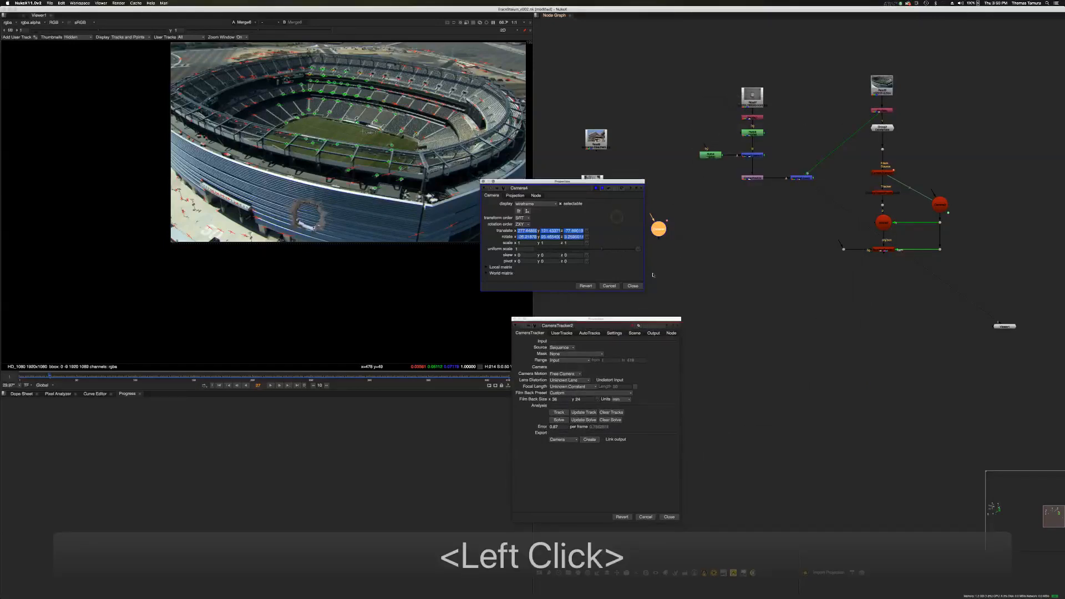
pyautogui.click(632, 287)
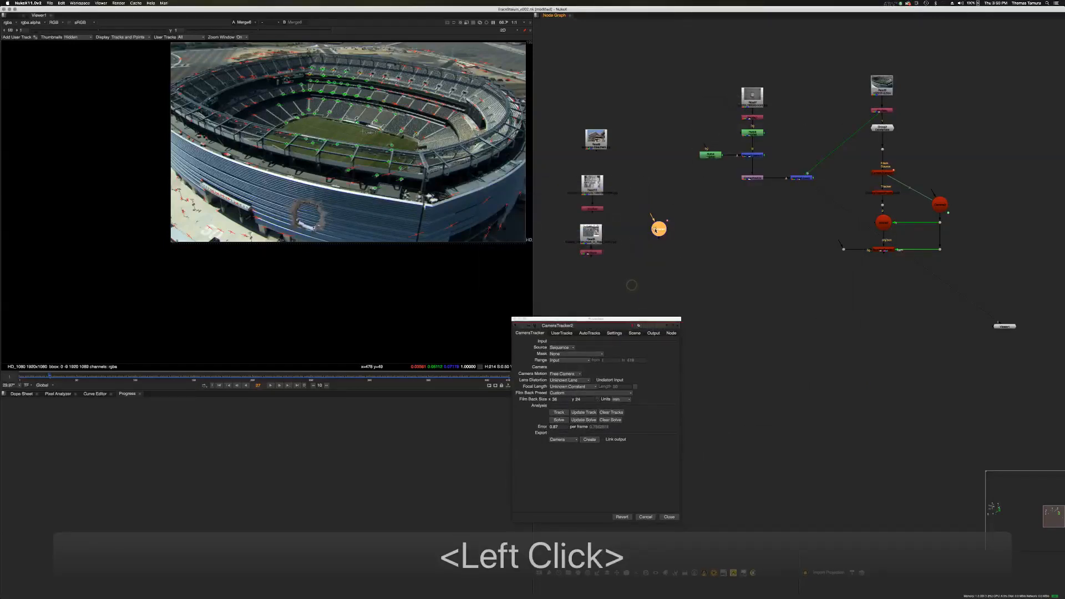
pyautogui.moveTo(658, 229); pyautogui.dragTo(706, 197)
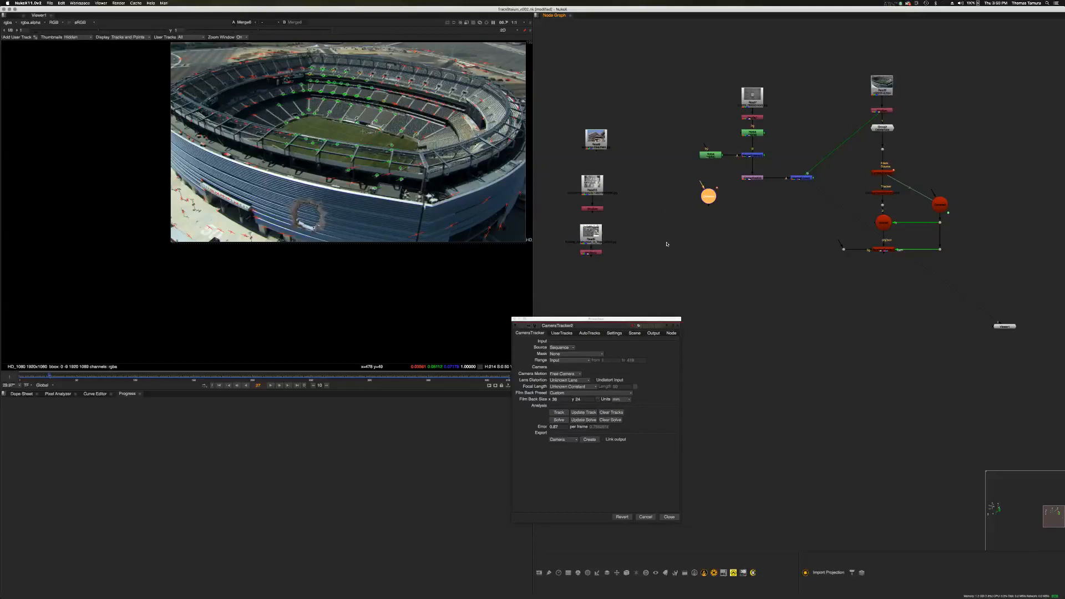
# View the CameraTracker at an earlier frame and create a card from the track point in the middle of the stadium facade
pyautogui.moveTo(814, 188); pyautogui.dragTo(882, 173)
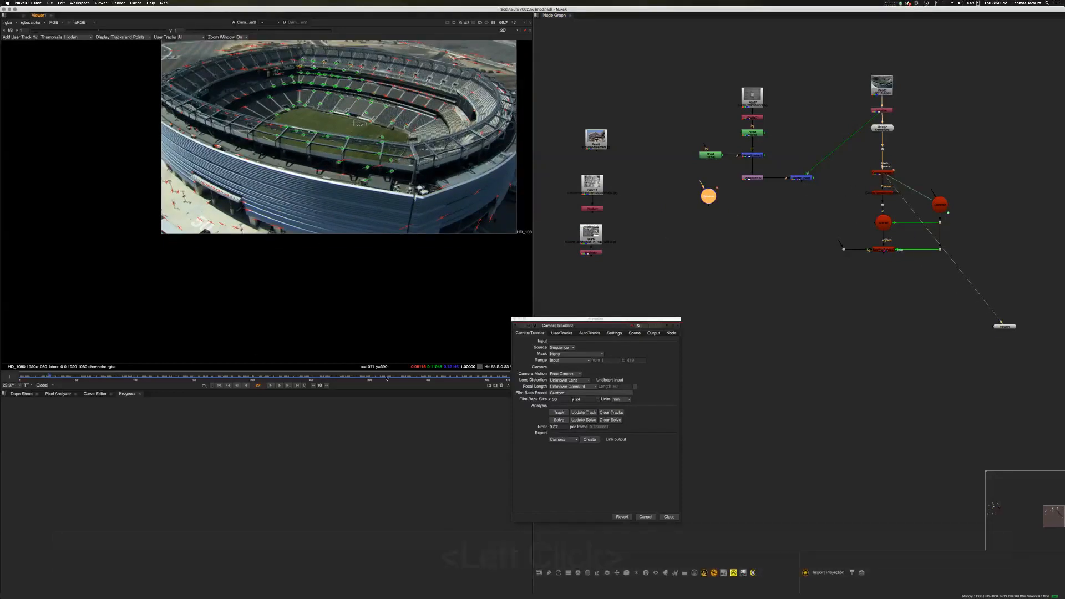
pyautogui.click(31, 378)
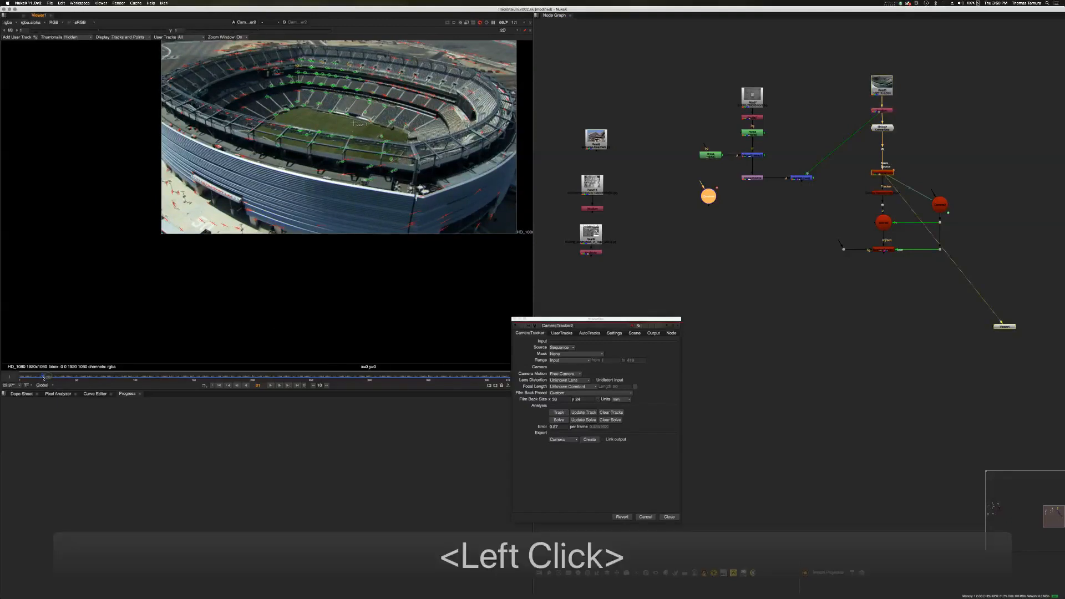
pyautogui.click(32, 377)
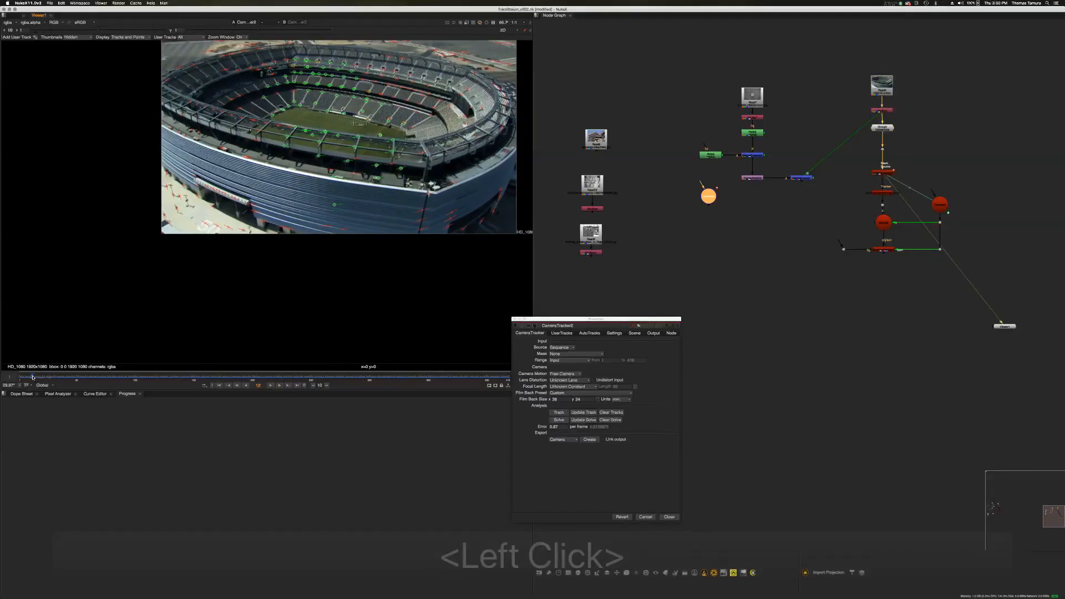
pyautogui.click(335, 210)
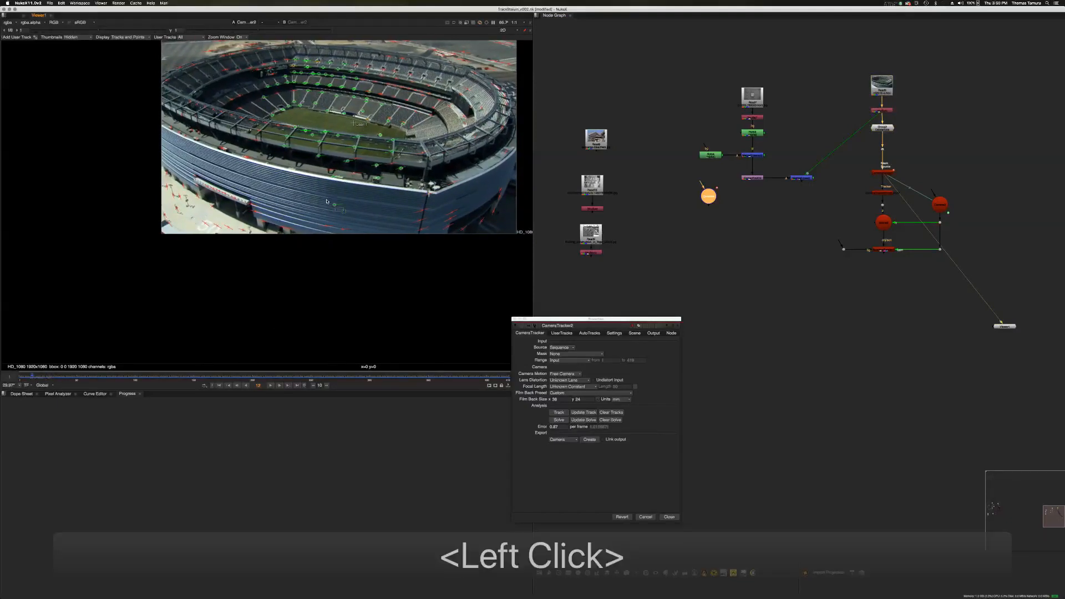
pyautogui.rightClick(335, 205)
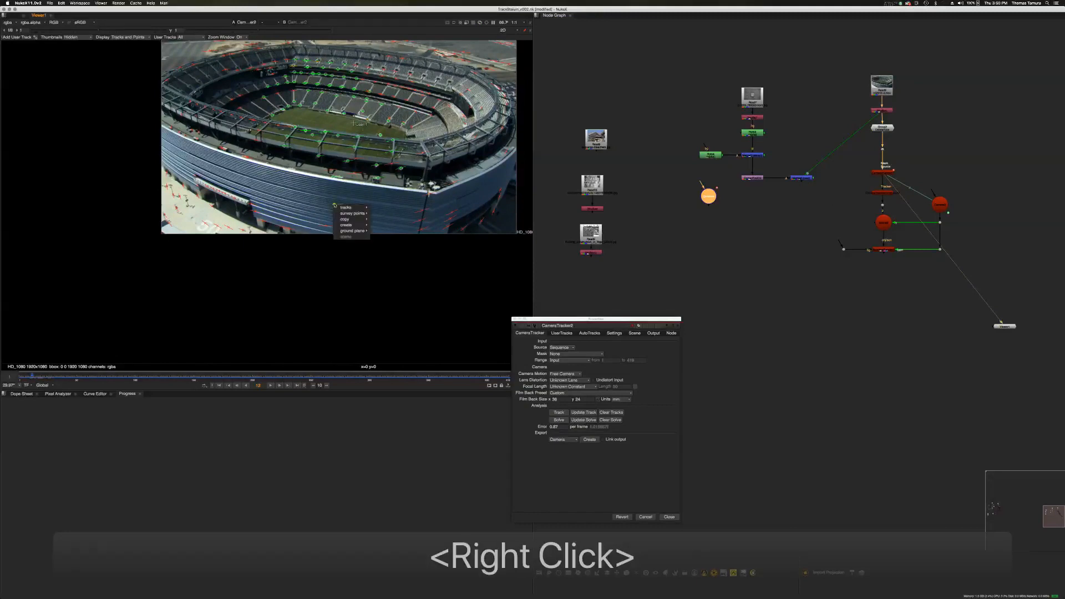
pyautogui.moveTo(358, 226)
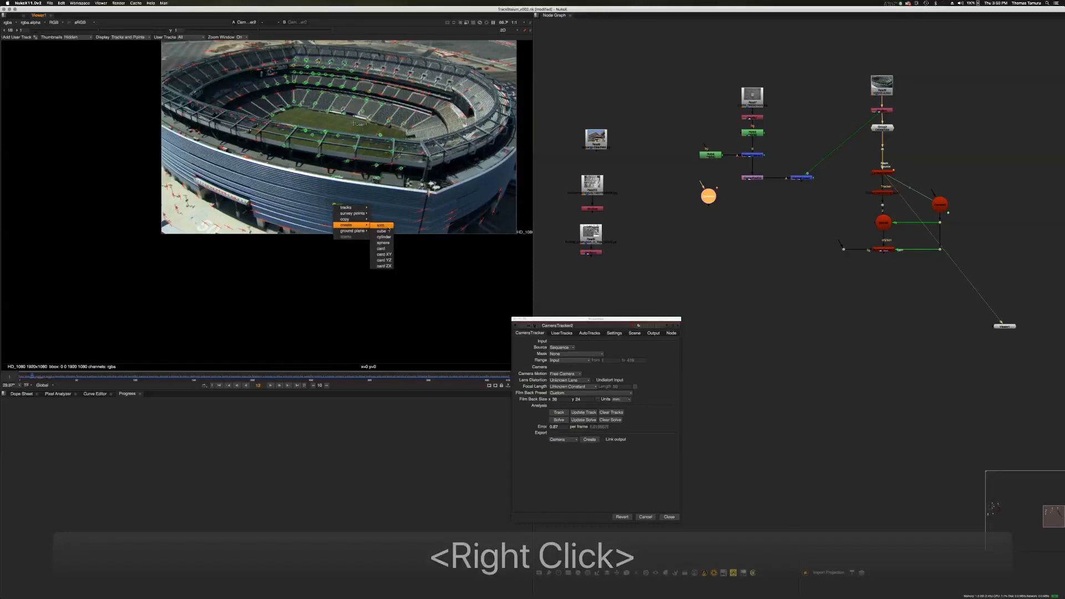
pyautogui.click(391, 249)
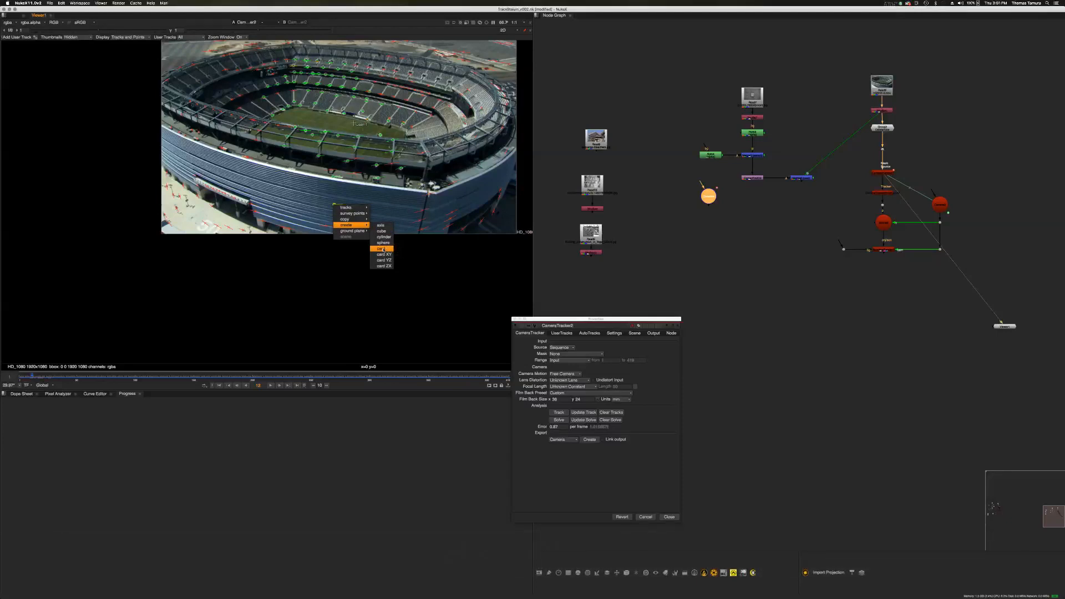
pyautogui.click(383, 251)
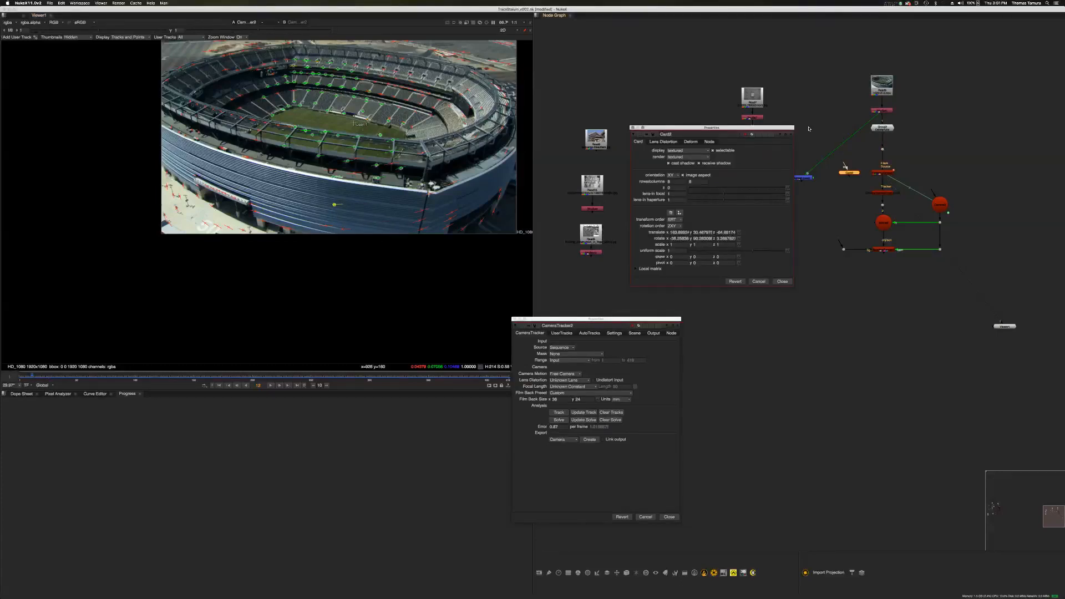
# Close the CameraTracker properties, connect the new Card to the Scene node, and place it below the CornerPin node
pyautogui.moveTo(781, 130); pyautogui.dragTo(837, 320)
pyautogui.click(644, 480)
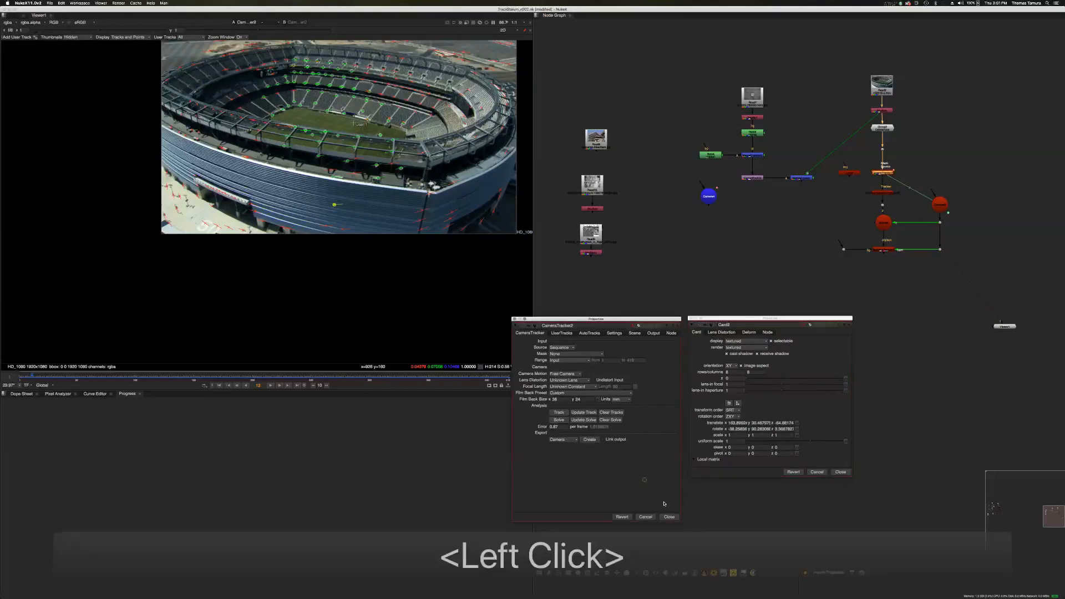
pyautogui.click(669, 517)
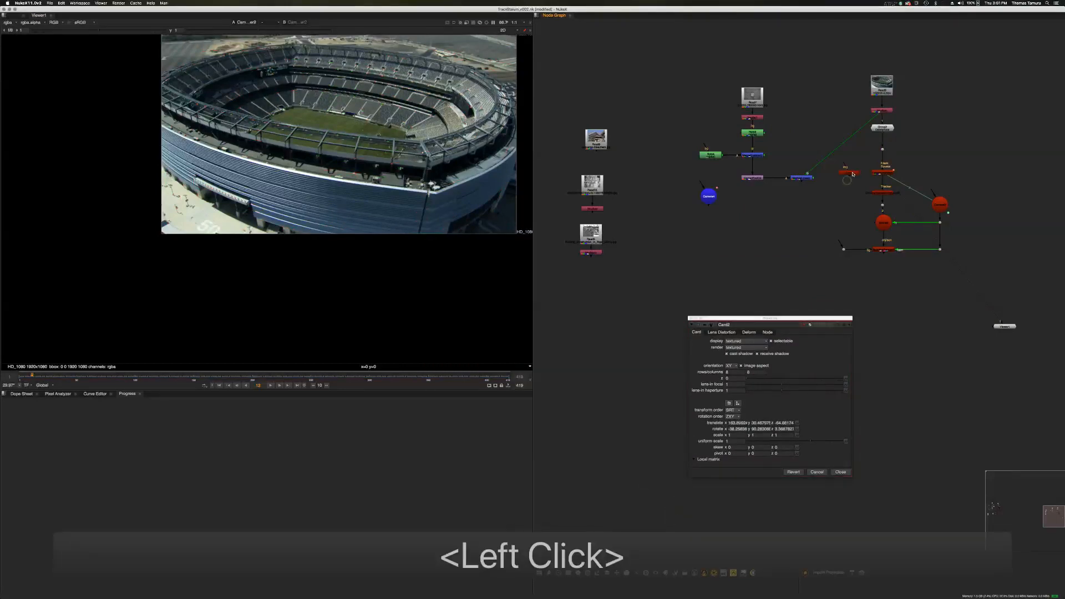
pyautogui.moveTo(853, 174); pyautogui.dragTo(882, 223)
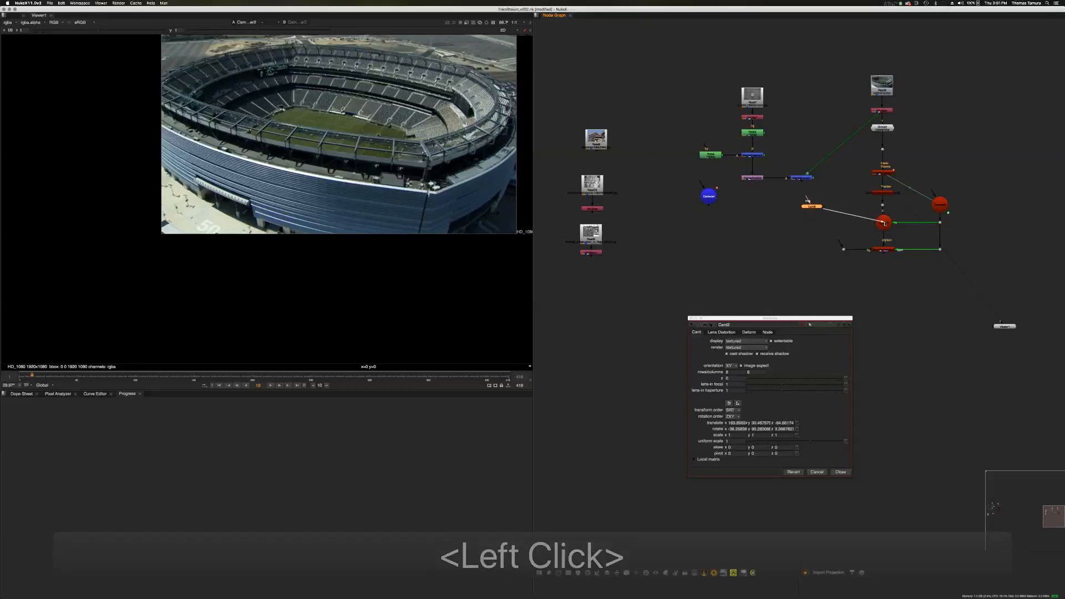
pyautogui.click(811, 207)
pyautogui.moveTo(811, 207); pyautogui.dragTo(812, 199)
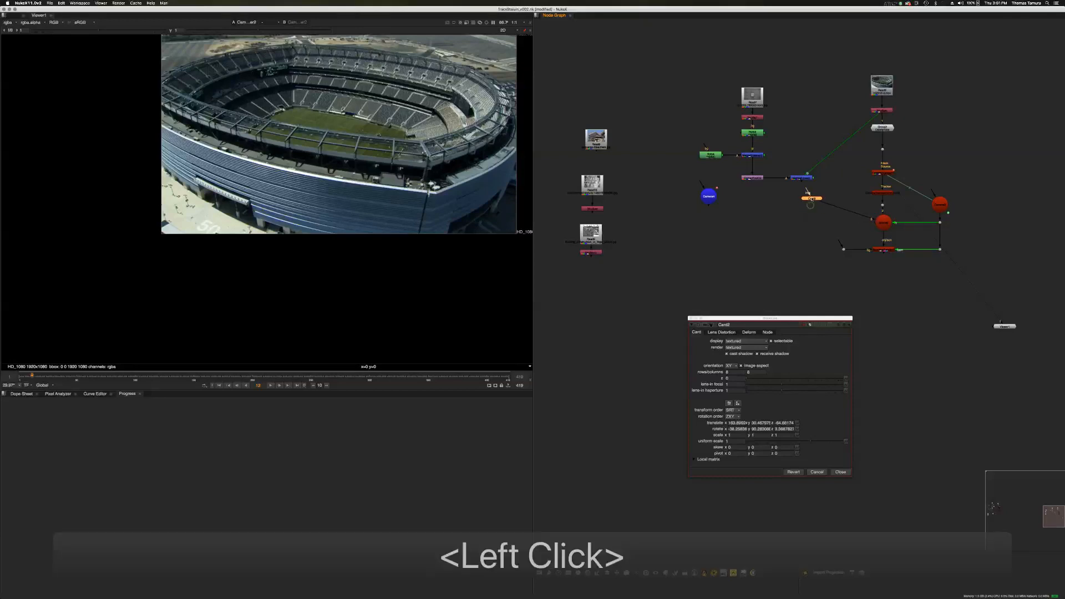
# Show the Scene node in the 3D viewer with the camera and point cloud in view
pyautogui.click(882, 206)
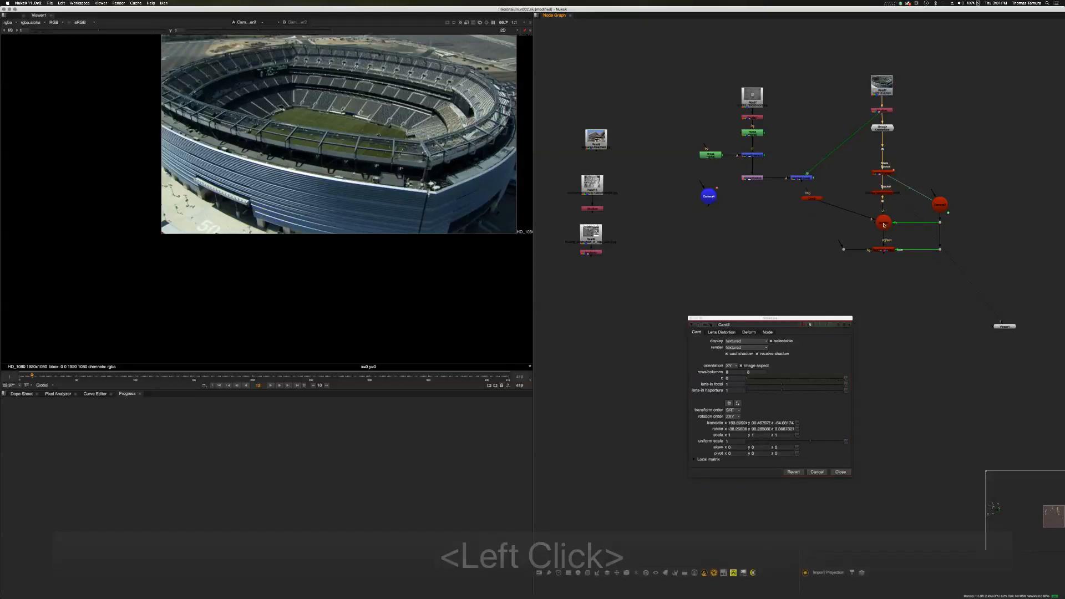
pyautogui.click(884, 224)
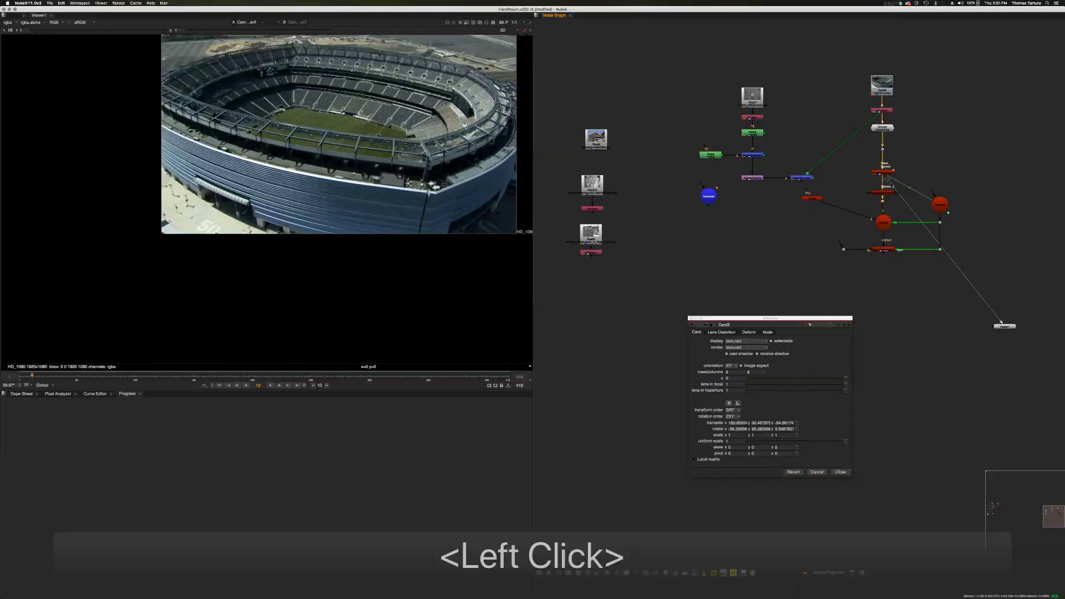
pyautogui.moveTo(885, 226); pyautogui.dragTo(885, 225)
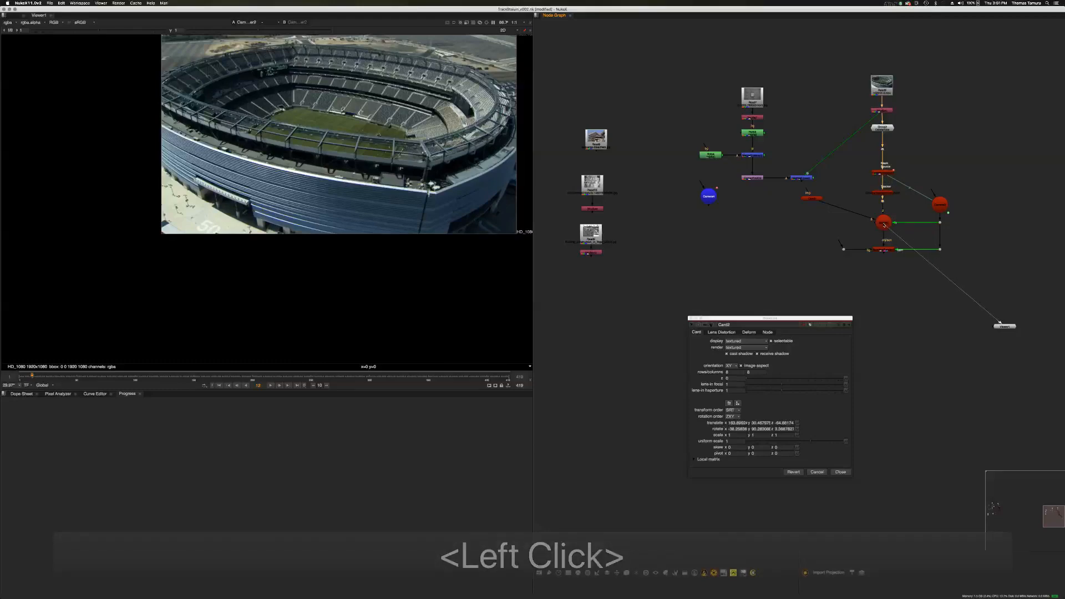
pyautogui.moveTo(294, 245); pyautogui.dragTo(308, 237, button='middle')
pyautogui.keyDown('alt'); pyautogui.moveTo(308, 237); pyautogui.dragTo(309, 203); pyautogui.keyUp('alt')
pyautogui.scroll(4, 311, 230)
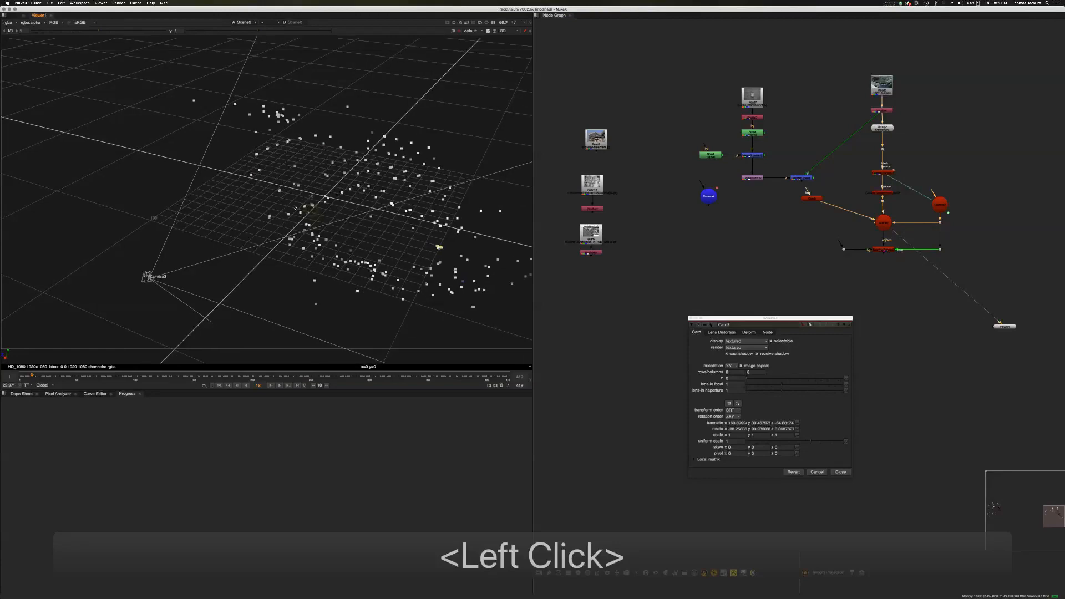
pyautogui.press('space')
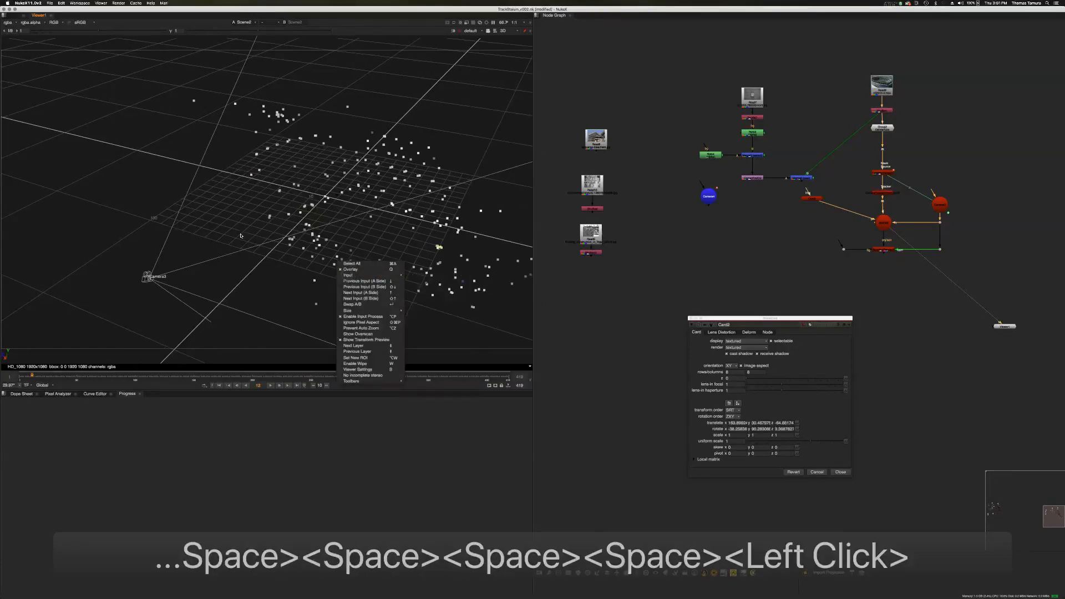
pyautogui.click(231, 298)
# Set the Card's uniform scale to 100
pyautogui.keyDown('super'); pyautogui.moveTo(287, 319); pyautogui.dragTo(300, 238); pyautogui.keyUp('super')
pyautogui.moveTo(802, 317); pyautogui.dragTo(762, 226)
pyautogui.keyDown('super'); pyautogui.moveTo(388, 253); pyautogui.dragTo(372, 244); pyautogui.keyUp('super')
pyautogui.click(812, 198)
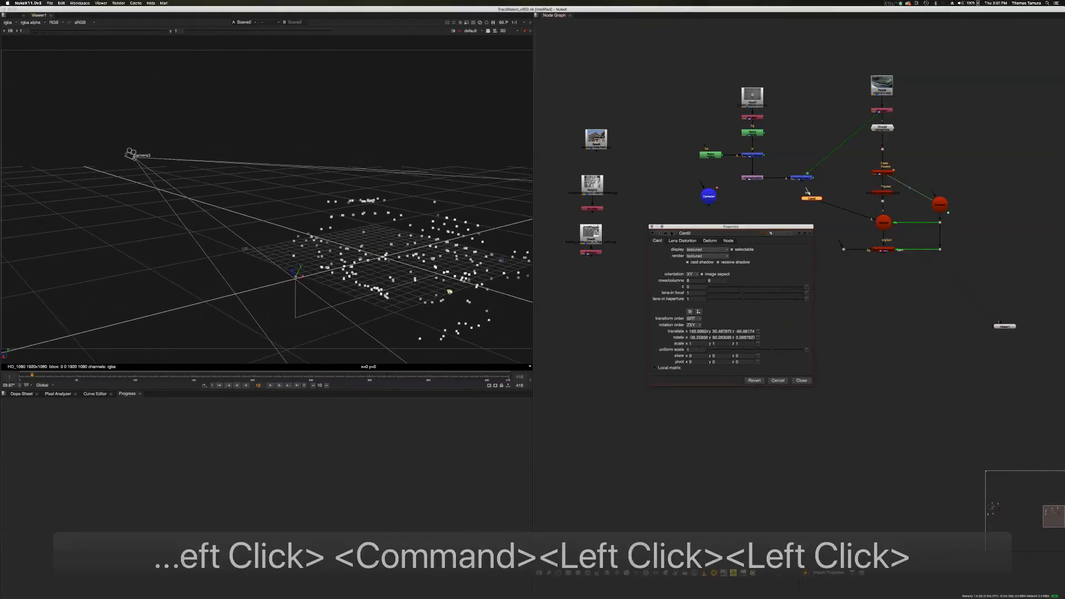
pyautogui.write('100')
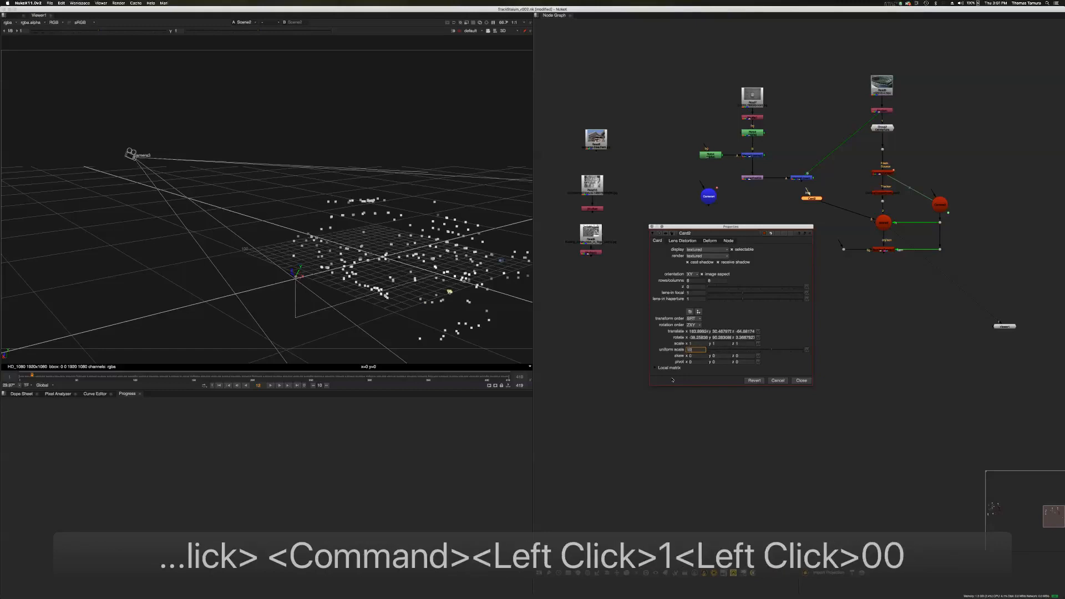
pyautogui.click(745, 317)
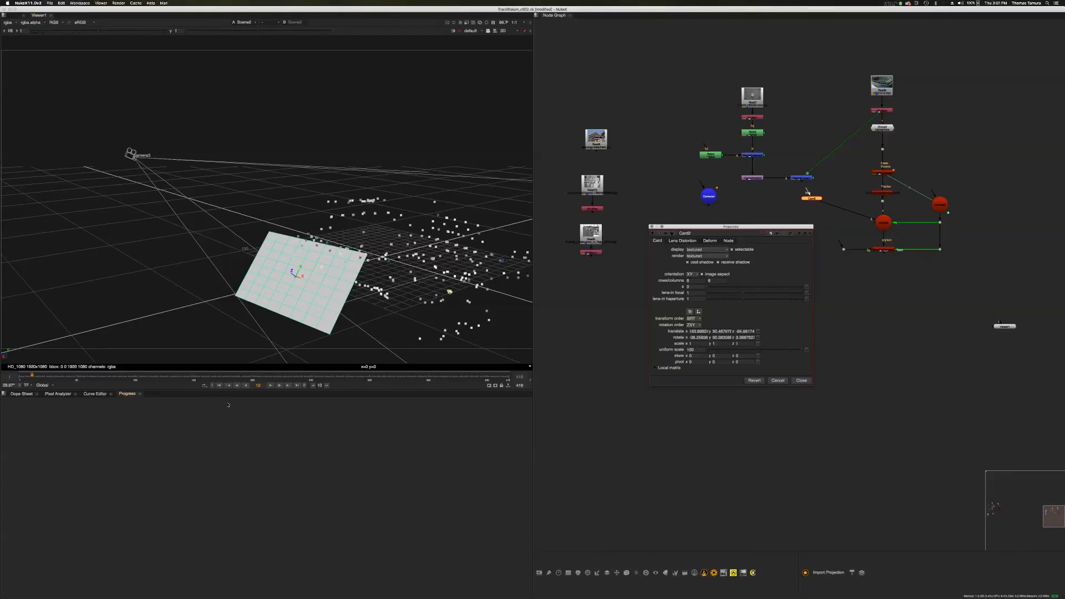
# Rotate the tilted card in the 3D view until it stands upright like the stadium wall
pyautogui.keyDown('super'); pyautogui.moveTo(294, 273); pyautogui.dragTo(359, 245); pyautogui.keyUp('super')
pyautogui.click(347, 223)
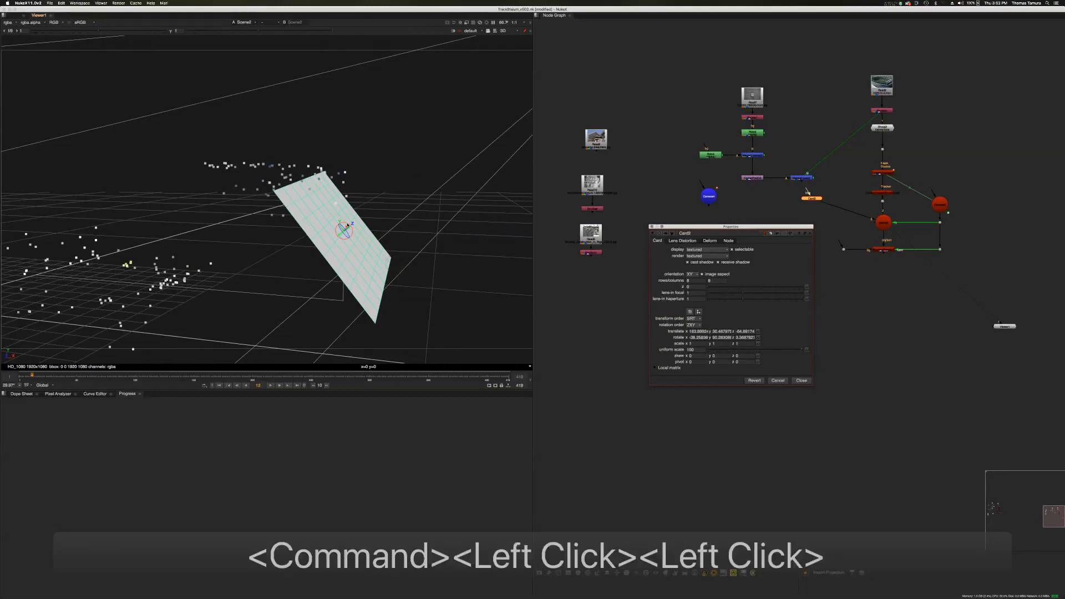
pyautogui.keyDown('super'); pyautogui.click(353, 241); pyautogui.keyUp('super')
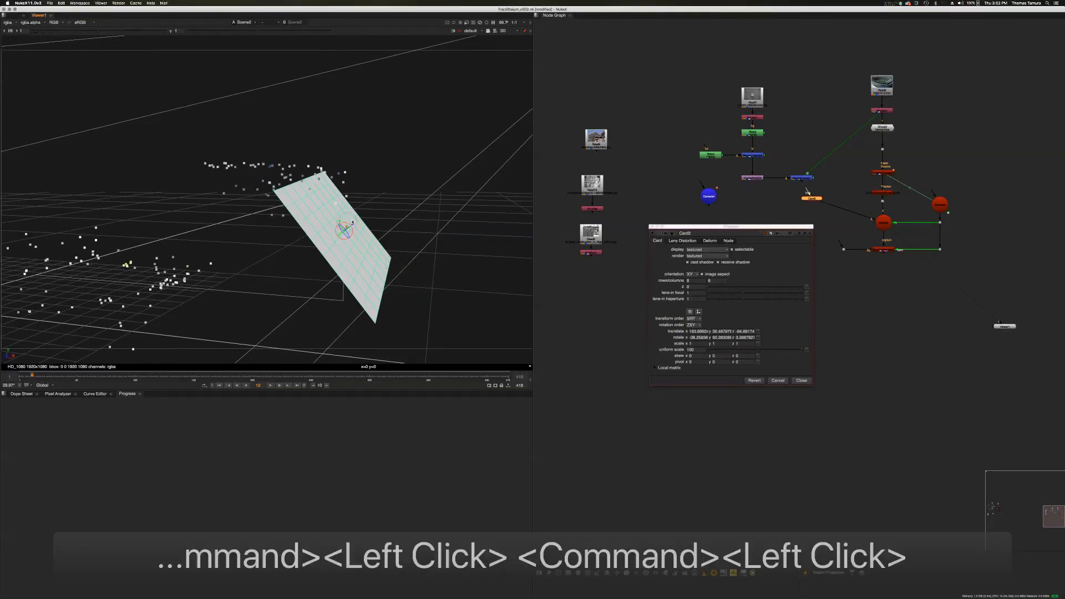
pyautogui.keyDown('super'); pyautogui.moveTo(345, 224); pyautogui.dragTo(353, 224); pyautogui.keyUp('super')
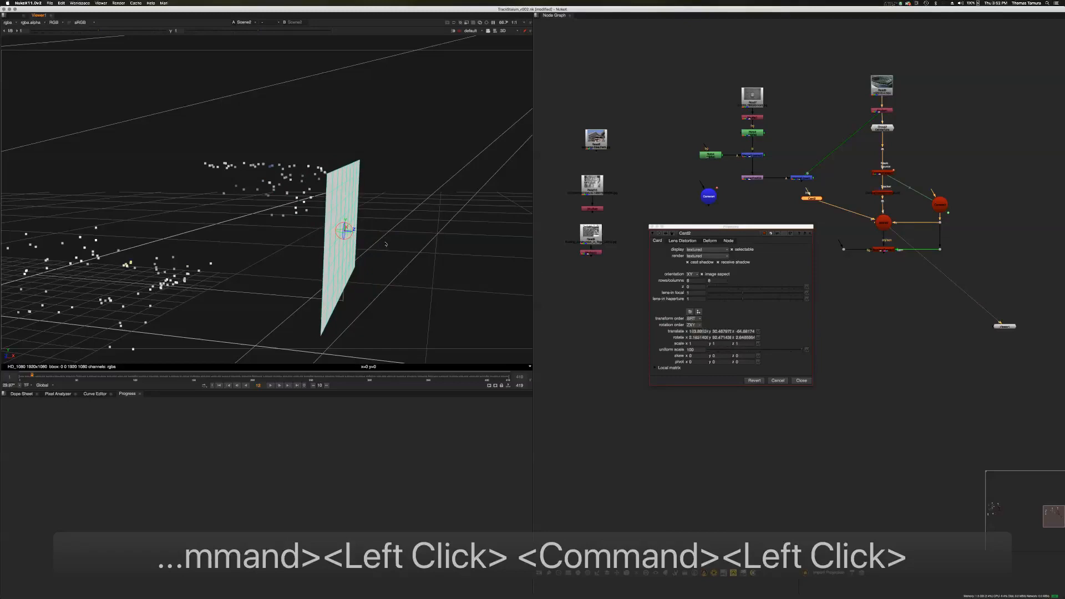
# Fine-tune the card's rotation from the side and from above to line it up with the facade's tracking points
pyautogui.keyDown('super'); pyautogui.moveTo(411, 220); pyautogui.dragTo(343, 237); pyautogui.keyUp('super')
pyautogui.keyDown('super'); pyautogui.moveTo(370, 291); pyautogui.dragTo(280, 330); pyautogui.keyUp('super')
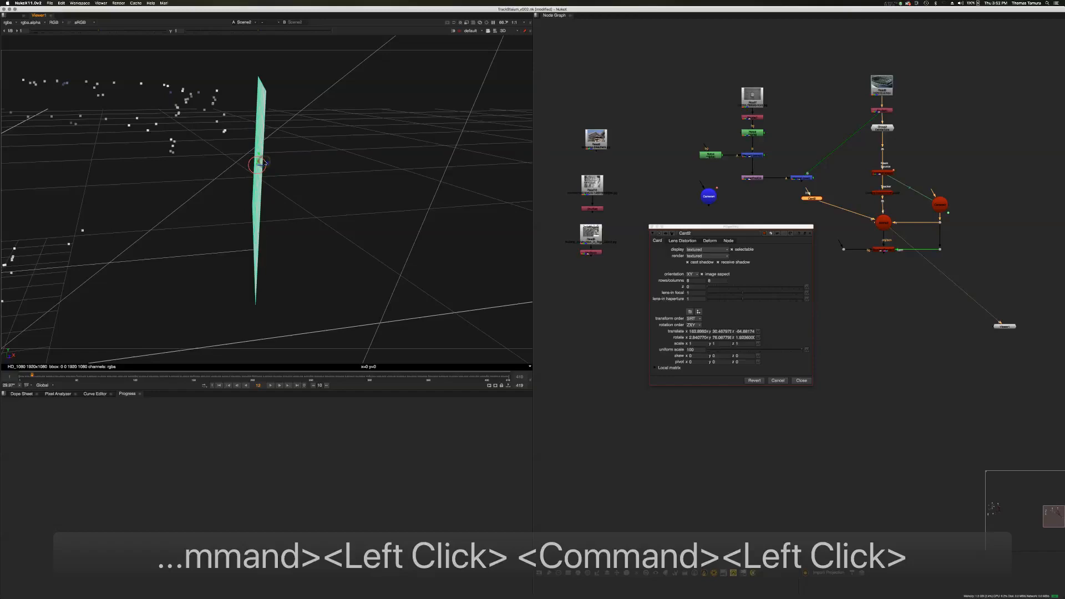
pyautogui.keyDown('super'); pyautogui.moveTo(265, 162); pyautogui.dragTo(265, 163); pyautogui.keyUp('super')
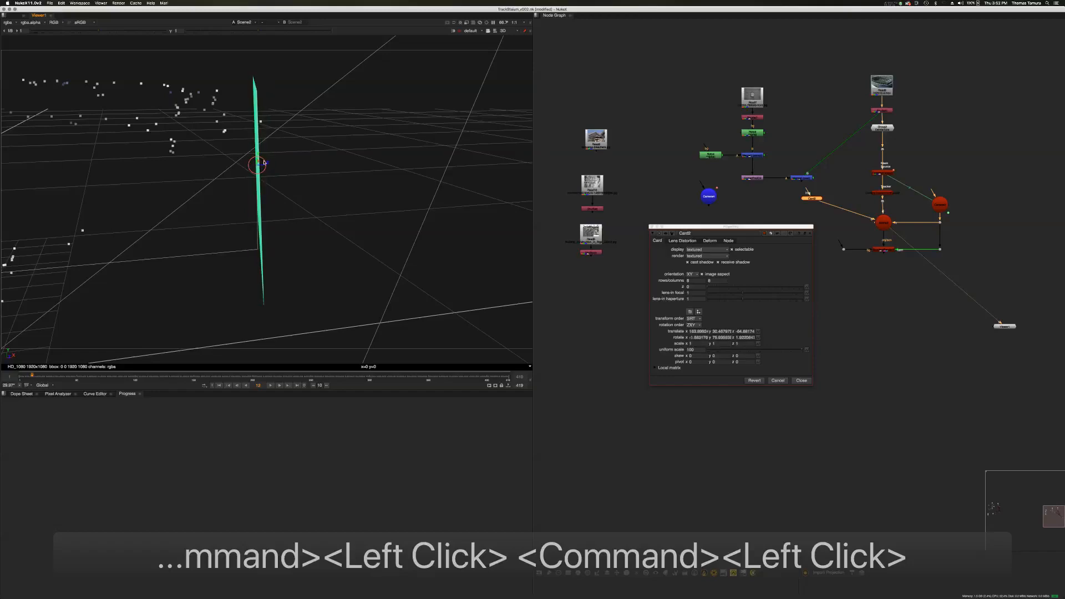
pyautogui.keyDown('super'); pyautogui.moveTo(348, 154); pyautogui.dragTo(297, 186); pyautogui.keyUp('super')
pyautogui.keyDown('super'); pyautogui.moveTo(331, 232); pyautogui.dragTo(421, 304); pyautogui.keyUp('super')
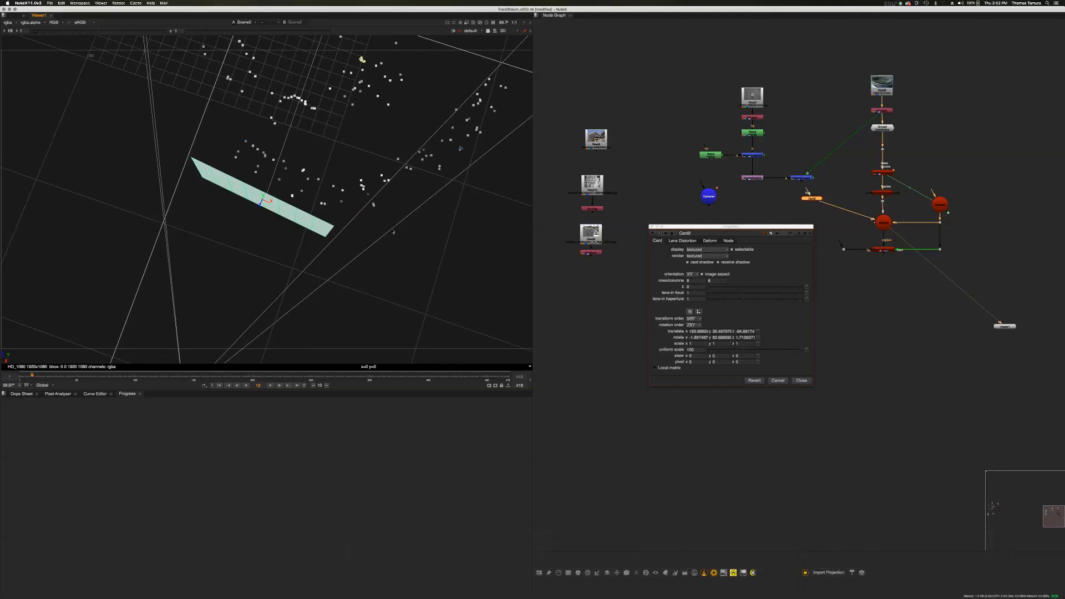
# Move the Card node below the wall-hole branch, to the right of the blue Camera, and close its properties
pyautogui.click(784, 326)
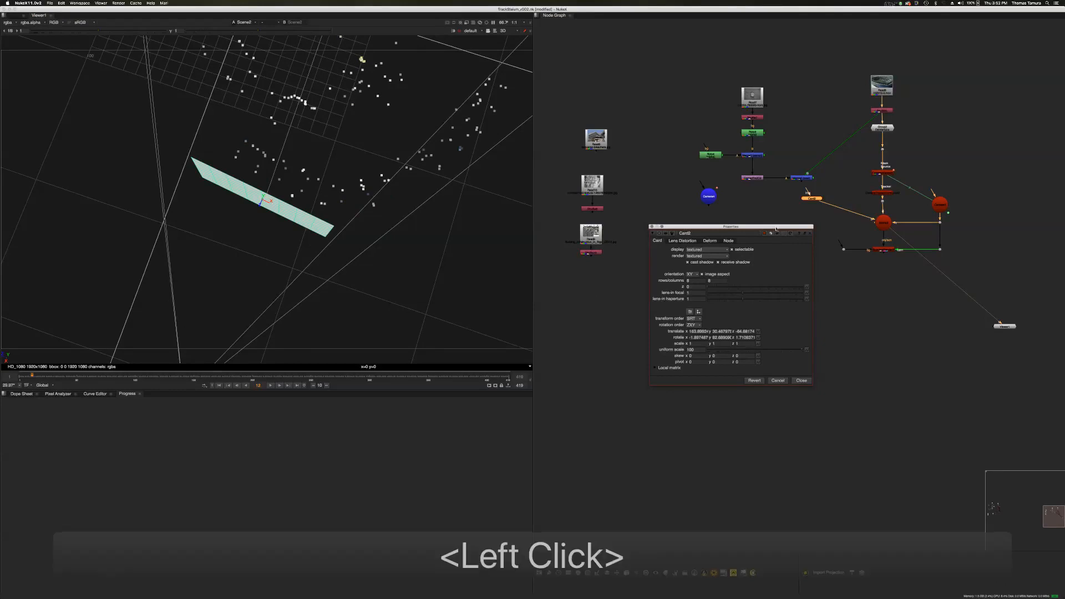
pyautogui.moveTo(775, 227); pyautogui.dragTo(789, 263)
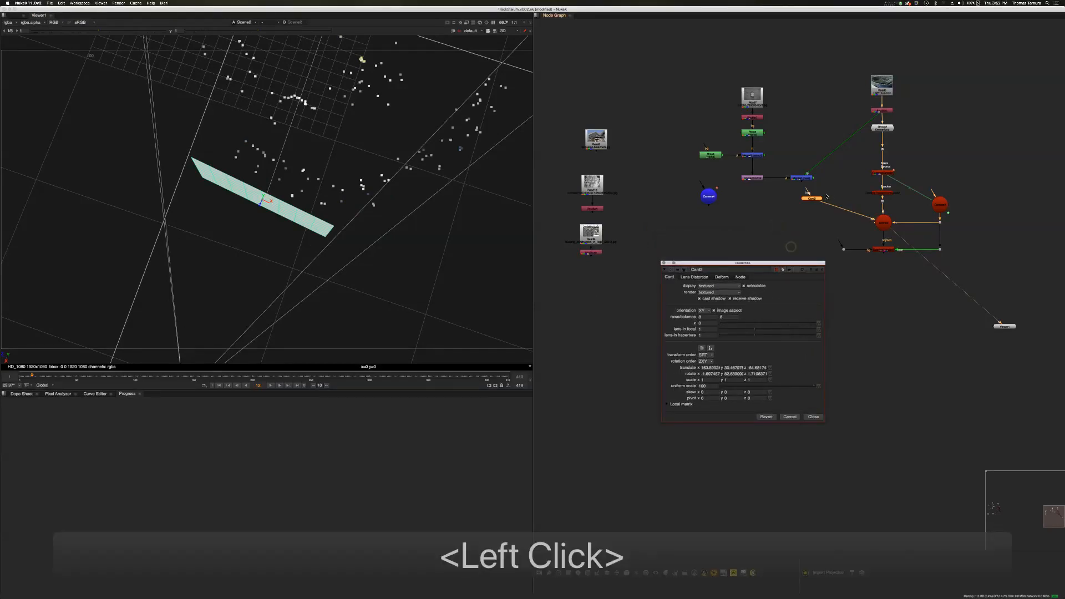
pyautogui.moveTo(815, 198); pyautogui.dragTo(765, 212)
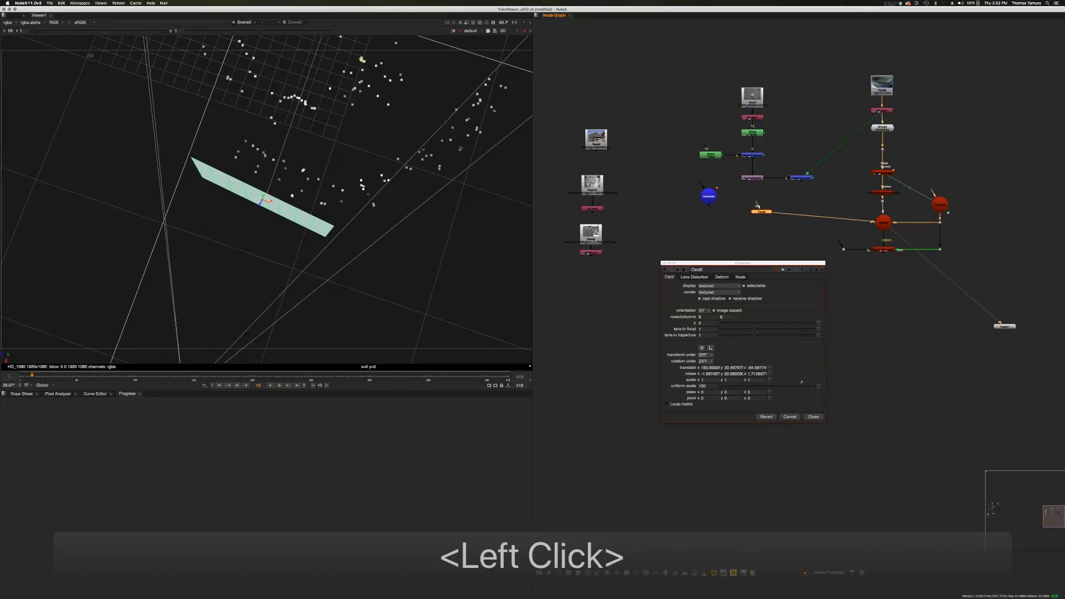
pyautogui.click(806, 402)
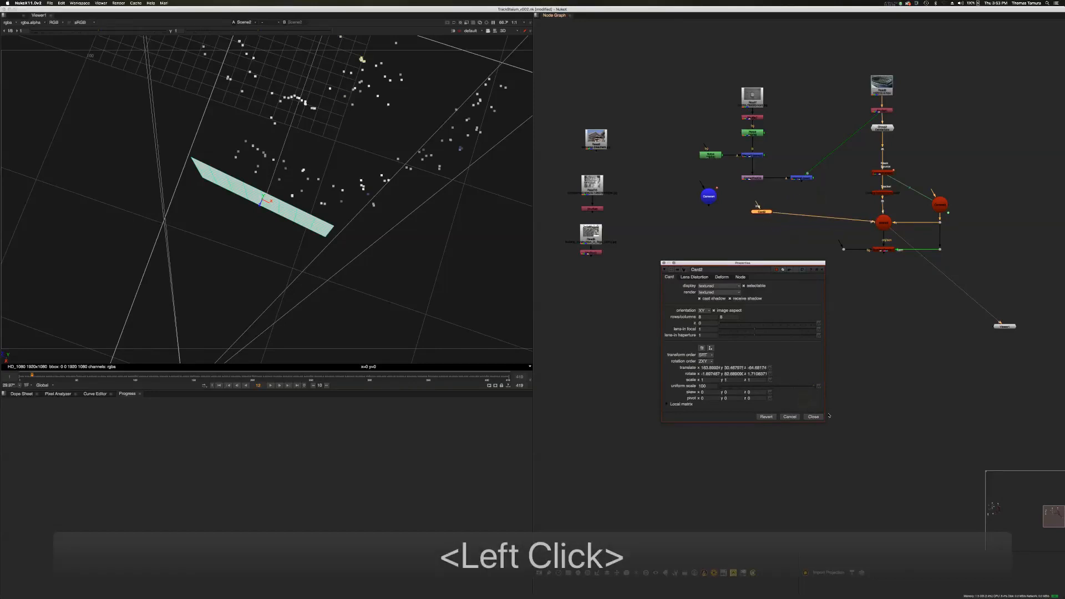
pyautogui.click(817, 418)
# Move the Scene and render nodes with their dots further down the graph, and lower the dot above the Scene
pyautogui.click(827, 361)
pyautogui.moveTo(830, 361); pyautogui.dragTo(782, 343, button='middle')
pyautogui.moveTo(1002, 353); pyautogui.dragTo(768, 186)
pyautogui.moveTo(836, 204); pyautogui.dragTo(835, 263)
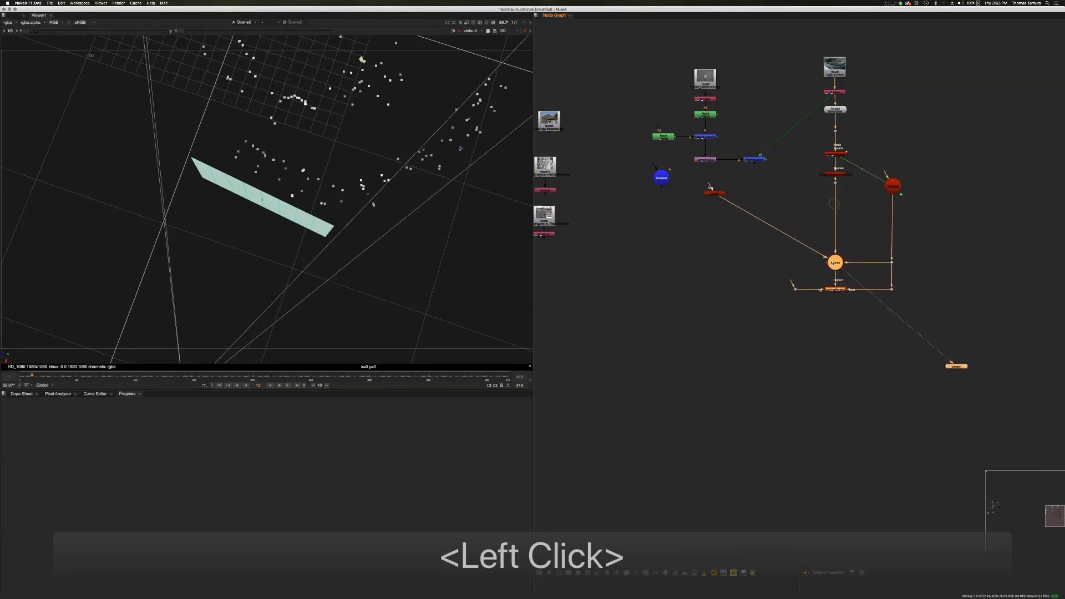
pyautogui.click(835, 183)
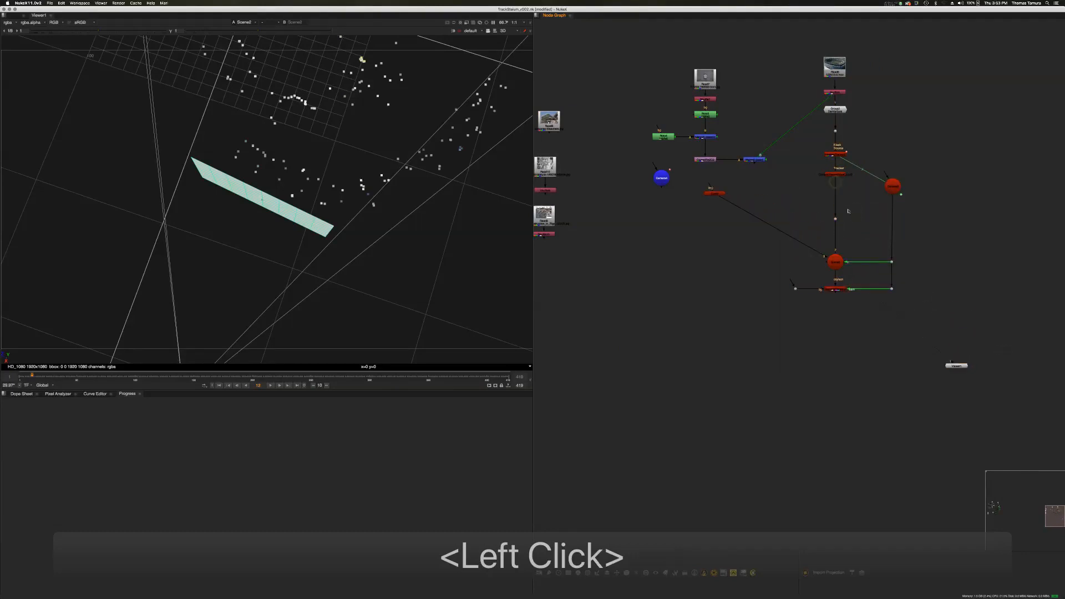
# Move the tracked Camera node beside the stadium footage branch slightly down and deselect it
pyautogui.doubleClick(893, 187)
pyautogui.moveTo(891, 193); pyautogui.dragTo(890, 208)
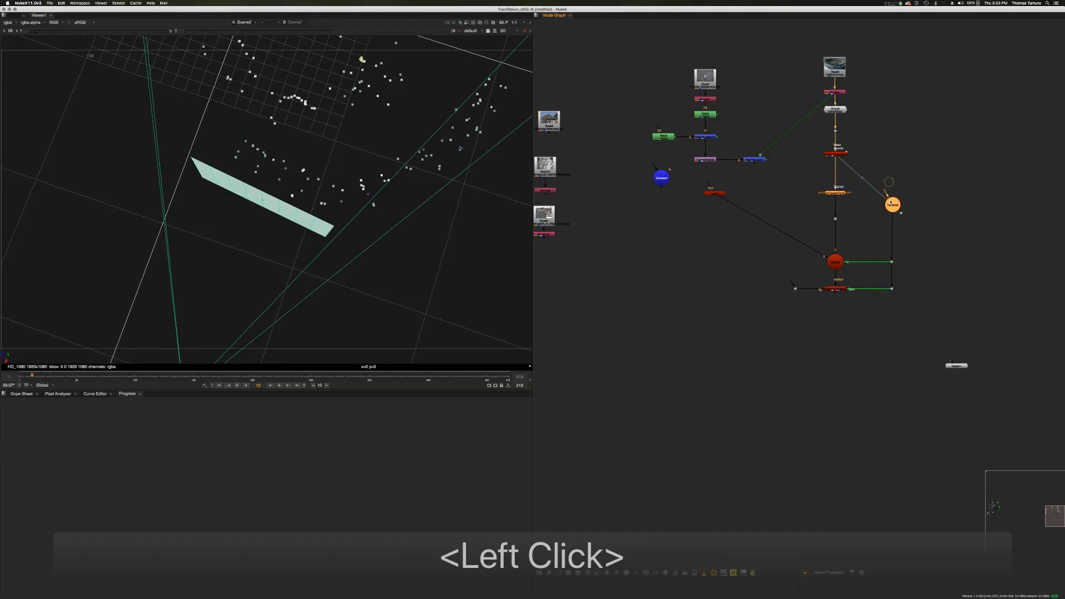
pyautogui.click(901, 158)
# Move the Card and blue Camera nodes slightly down to make room below the wall hole's CornerPin2D node
pyautogui.moveTo(721, 267); pyautogui.dragTo(752, 263, button='middle')
pyautogui.moveTo(746, 191); pyautogui.dragTo(732, 208)
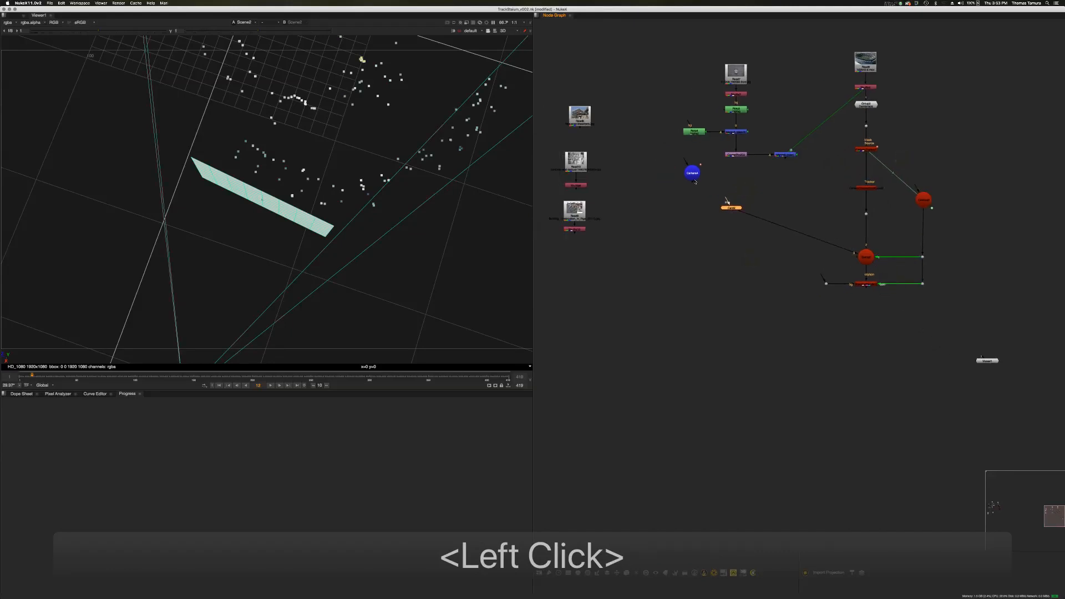
pyautogui.moveTo(694, 170); pyautogui.dragTo(690, 180)
pyautogui.click(737, 209)
pyautogui.moveTo(736, 208); pyautogui.dragTo(737, 212)
pyautogui.click(739, 183)
pyautogui.moveTo(691, 186); pyautogui.dragTo(693, 185)
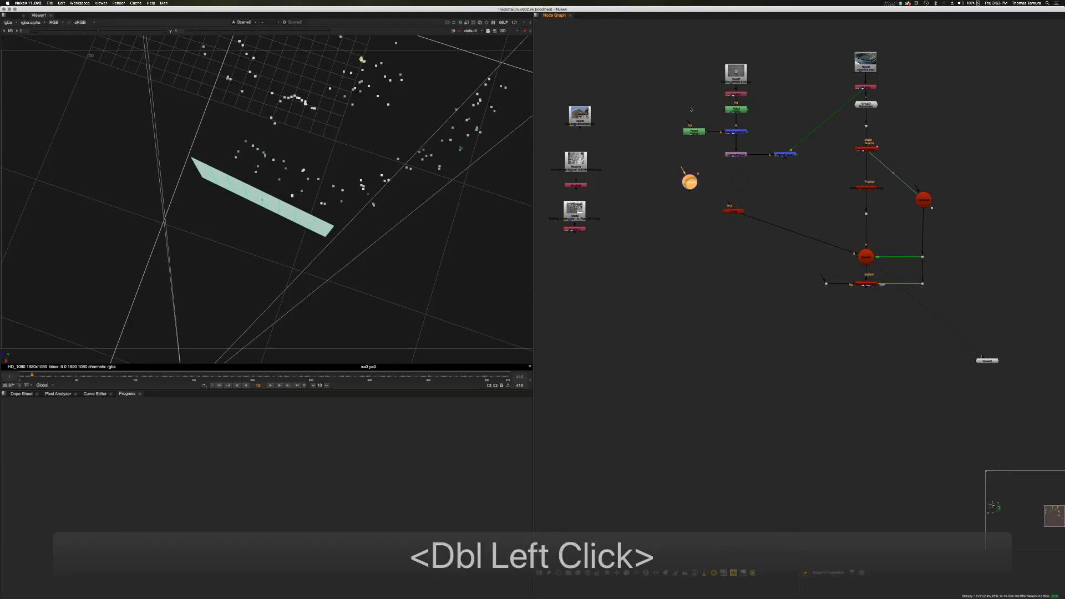
pyautogui.click(733, 179)
pyautogui.doubleClick(735, 176)
# Add a Project3D node in the gap between the CornerPin2D and the Card
pyautogui.press('Tab')
pyautogui.write('pro')
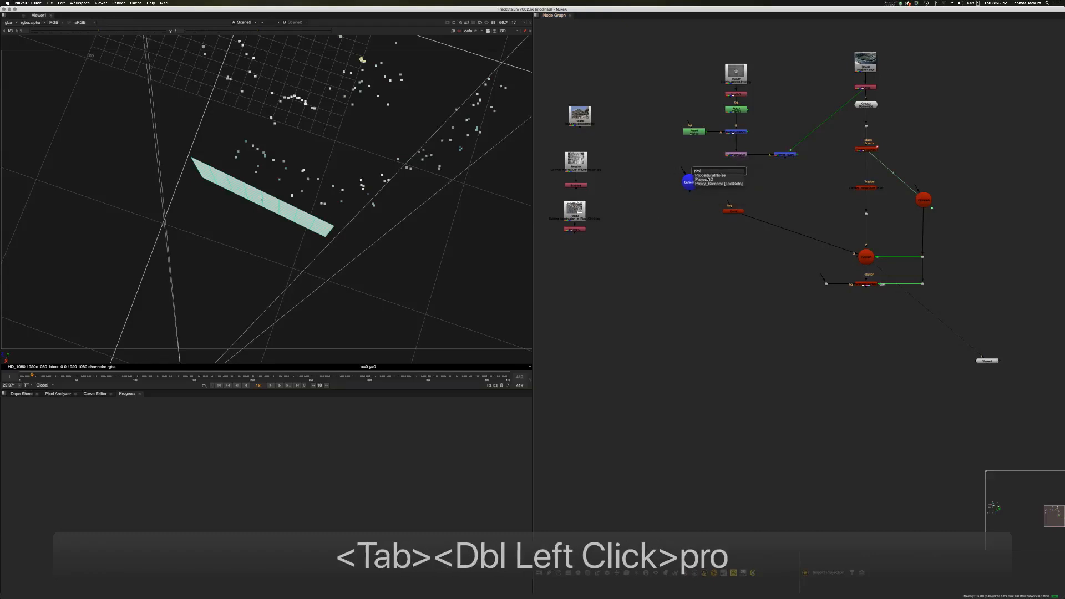
pyautogui.click(704, 179)
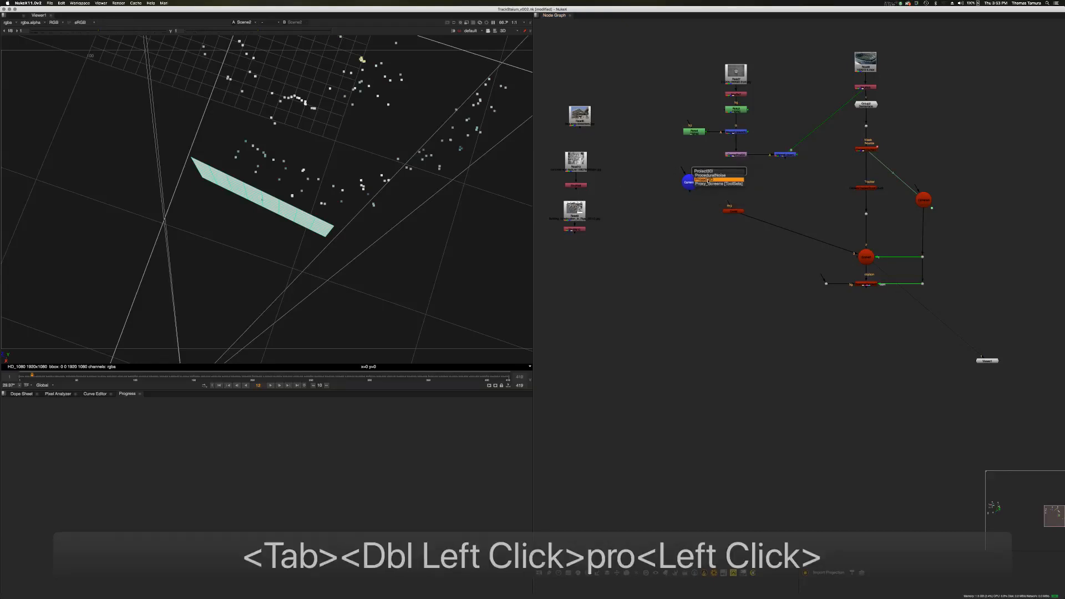
pyautogui.click(626, 573)
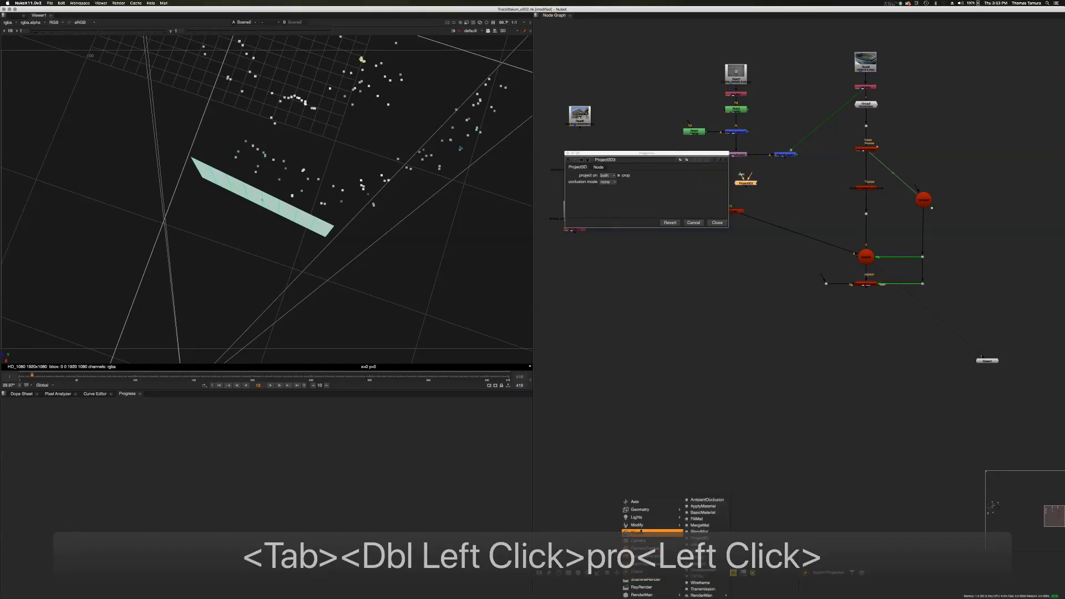
pyautogui.moveTo(638, 532)
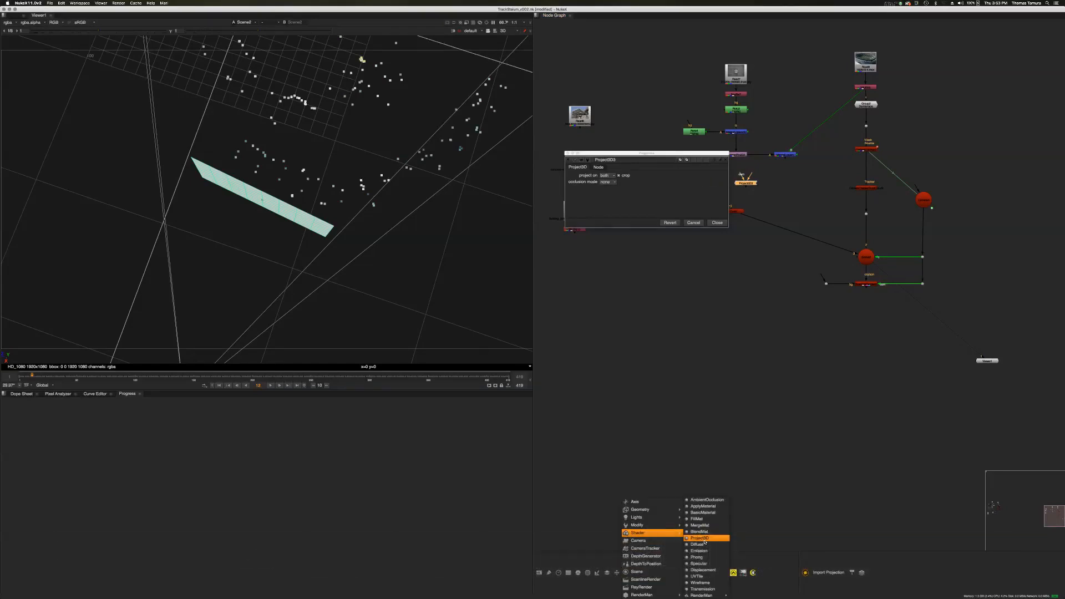
pyautogui.click(705, 539)
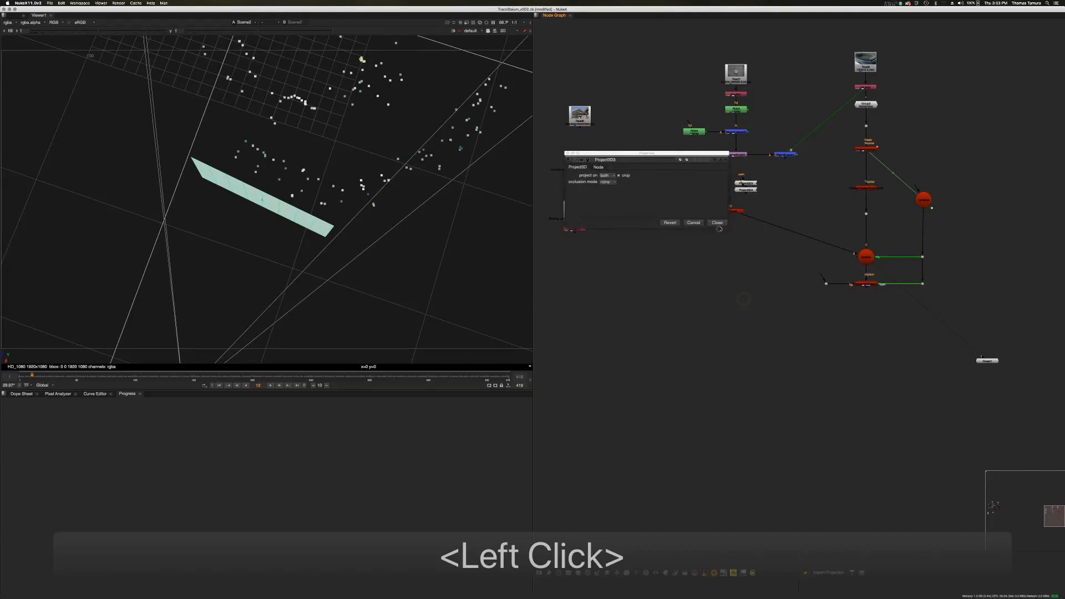
pyautogui.moveTo(747, 190); pyautogui.dragTo(751, 194)
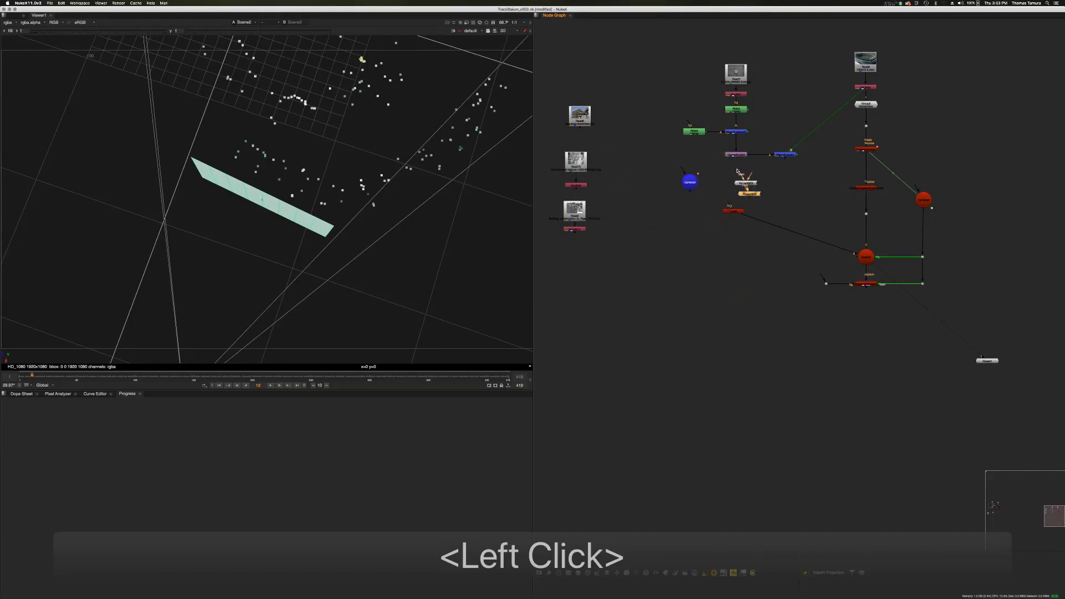
pyautogui.press('Delete')
# Connect the Project3D node to the blue Camera and the CornerPin2D, and feed its output into the Card
pyautogui.moveTo(746, 188); pyautogui.dragTo(689, 183)
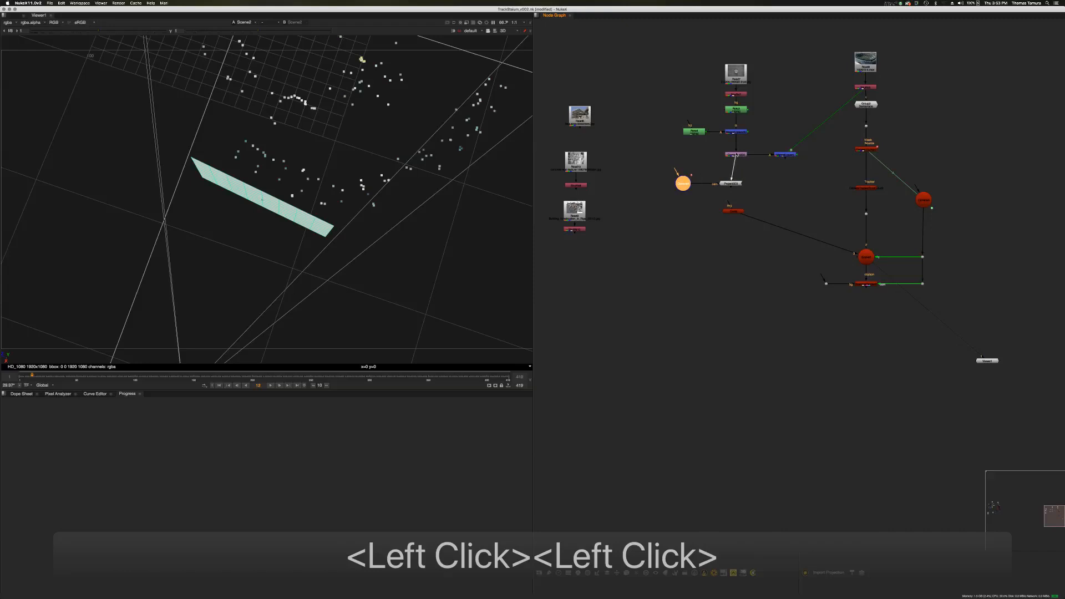
pyautogui.moveTo(732, 187); pyautogui.dragTo(740, 211)
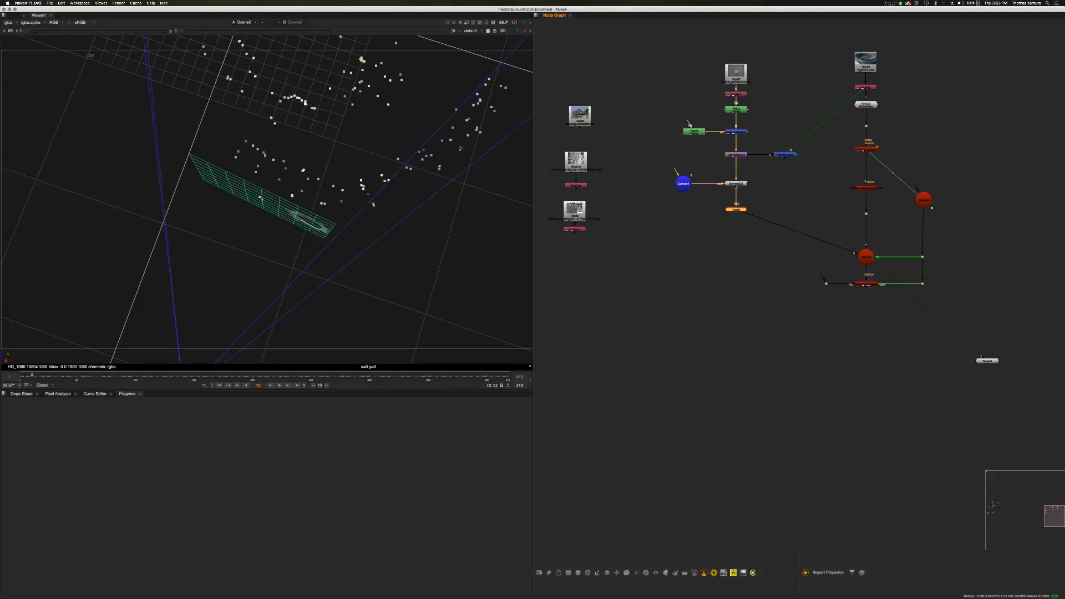
pyautogui.click(736, 184)
pyautogui.click(682, 183)
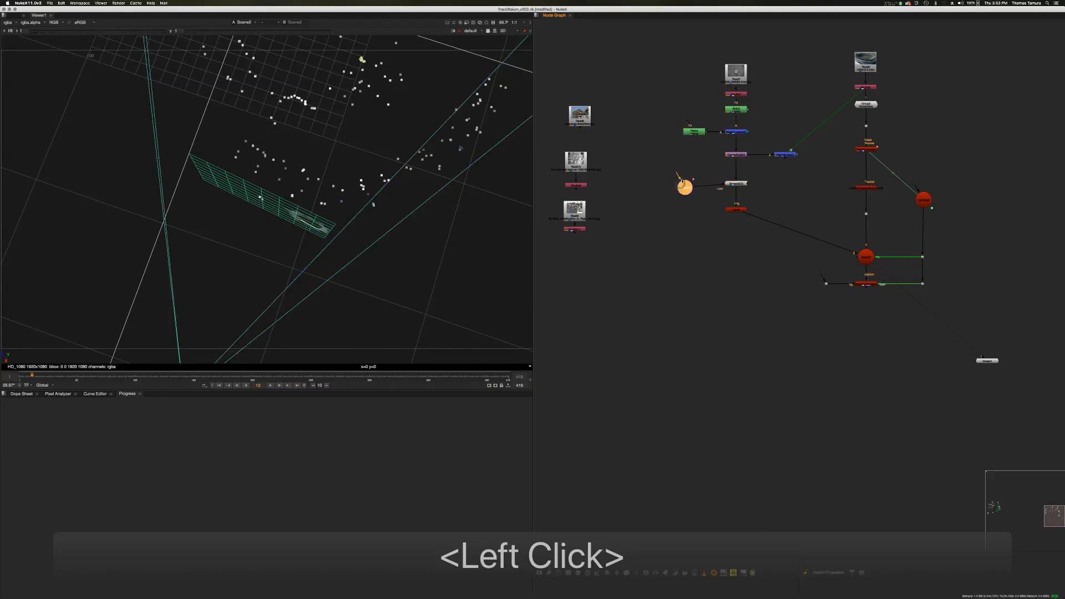
pyautogui.click(735, 210)
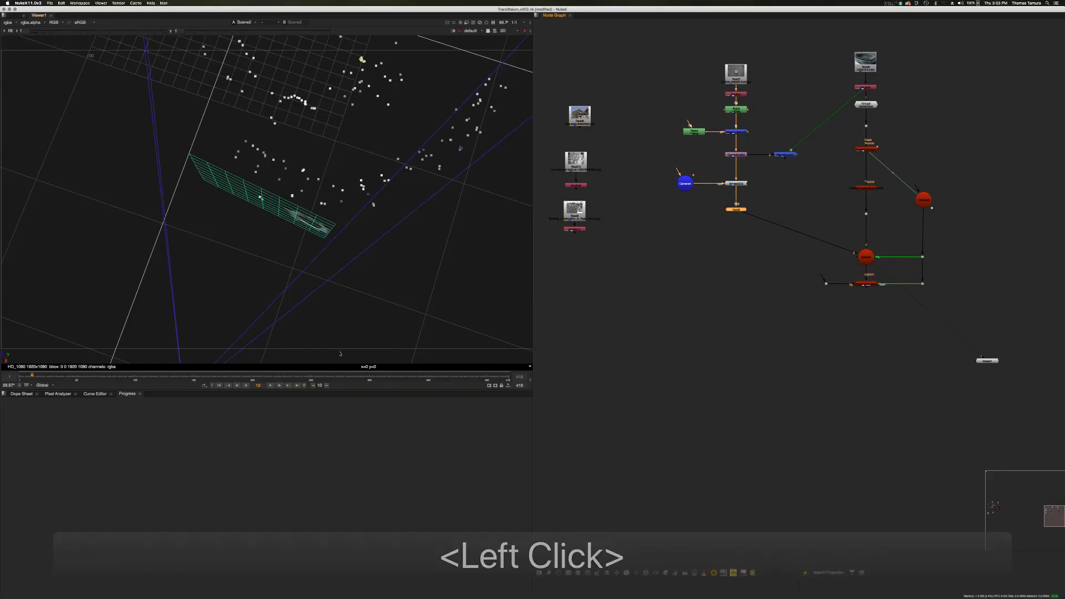
# Examine the wall hole projected onto the card from an oblique angle in the 3D view
pyautogui.keyDown('super'); pyautogui.moveTo(317, 306); pyautogui.dragTo(354, 324); pyautogui.keyUp('super')
pyautogui.keyDown('super'); pyautogui.moveTo(342, 253); pyautogui.dragTo(368, 245); pyautogui.keyUp('super')
pyautogui.click(698, 268)
pyautogui.moveTo(807, 189); pyautogui.dragTo(787, 196, button='middle')
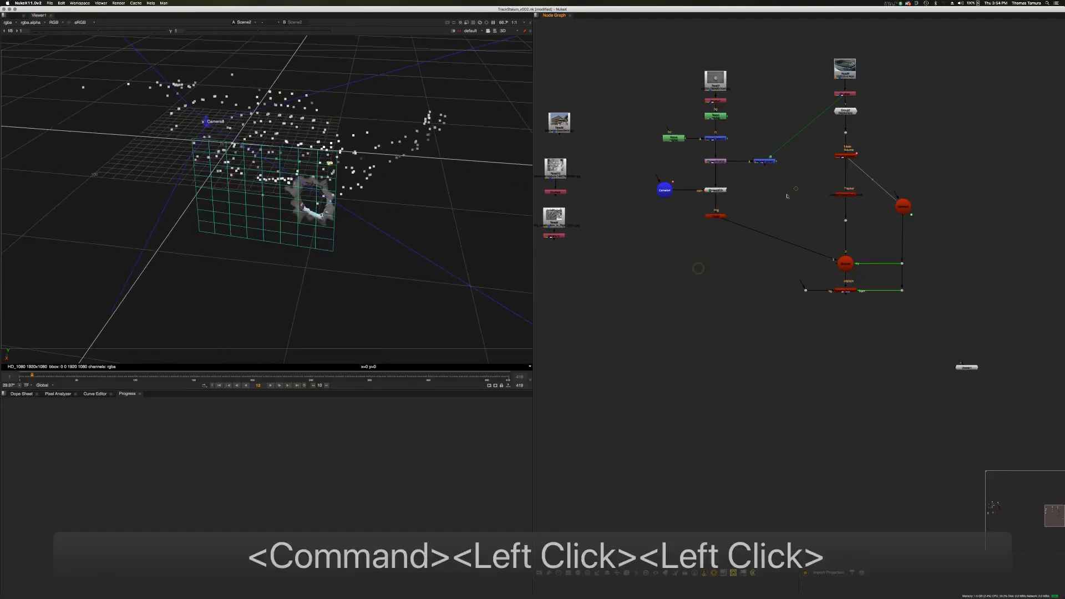
# View the Merge composite and the CornerPin2D properties for comparison, and return the viewer to the Scene
pyautogui.moveTo(961, 363); pyautogui.dragTo(764, 162)
pyautogui.doubleClick(715, 162)
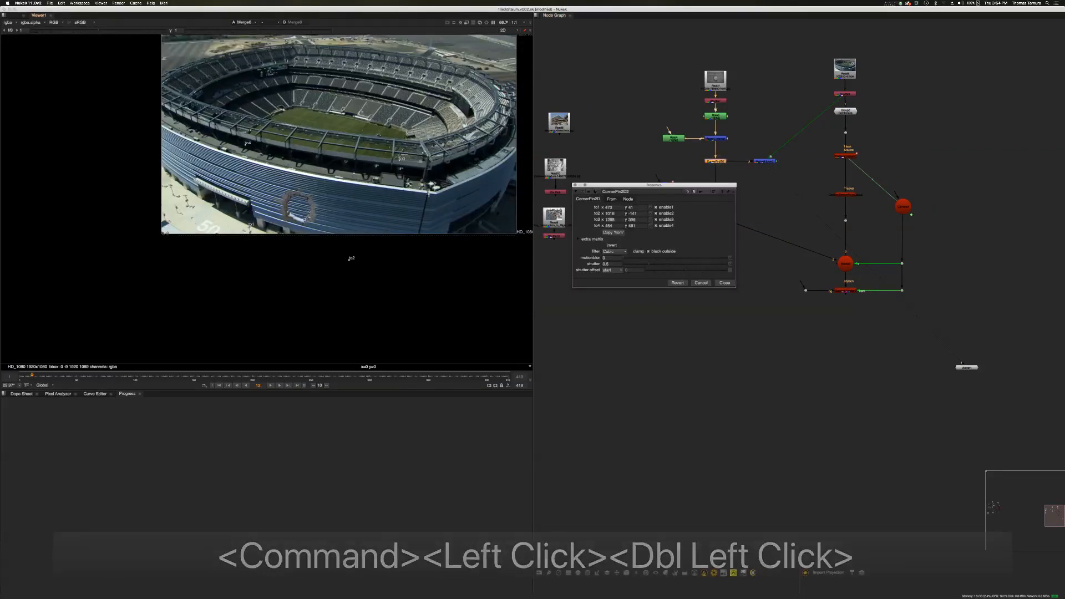
pyautogui.doubleClick(723, 284)
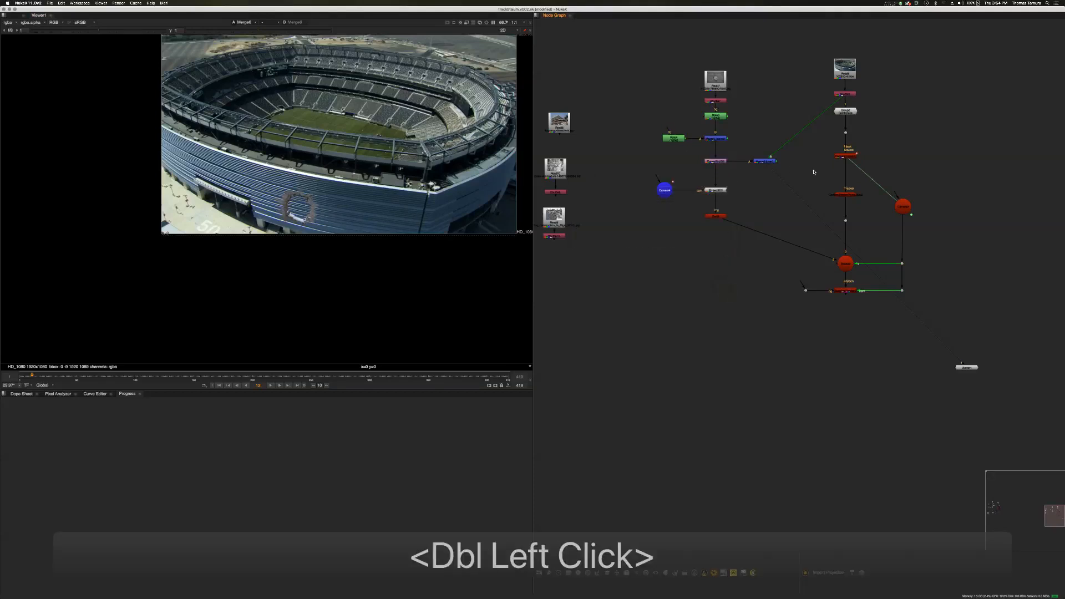
pyautogui.moveTo(777, 166); pyautogui.dragTo(828, 265)
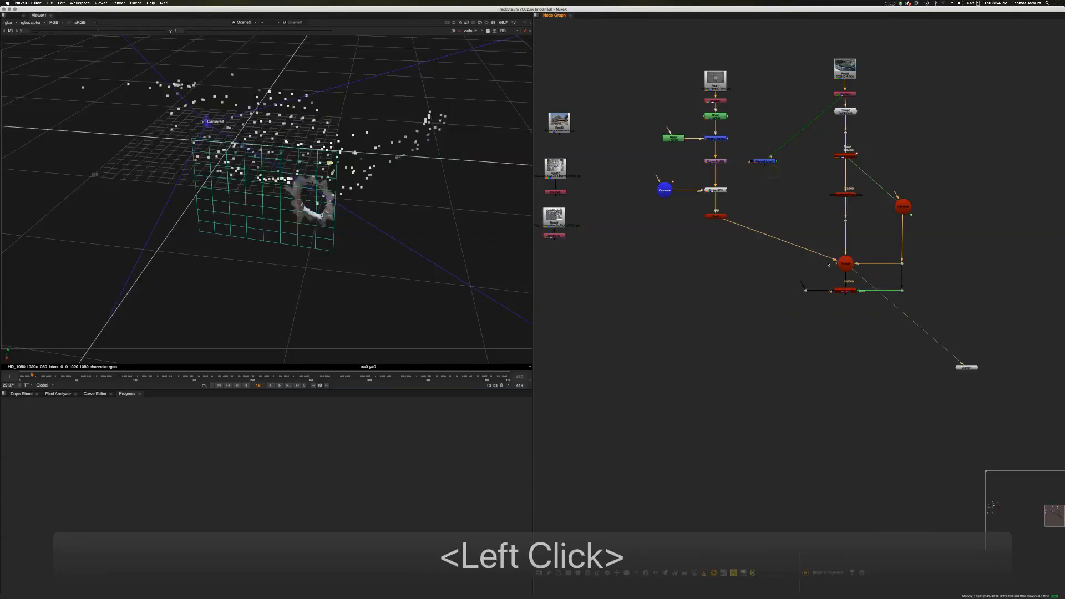
# Slide the Card sideways so the projected hole sits near its middle, and close the Card's properties
pyautogui.doubleClick(716, 216)
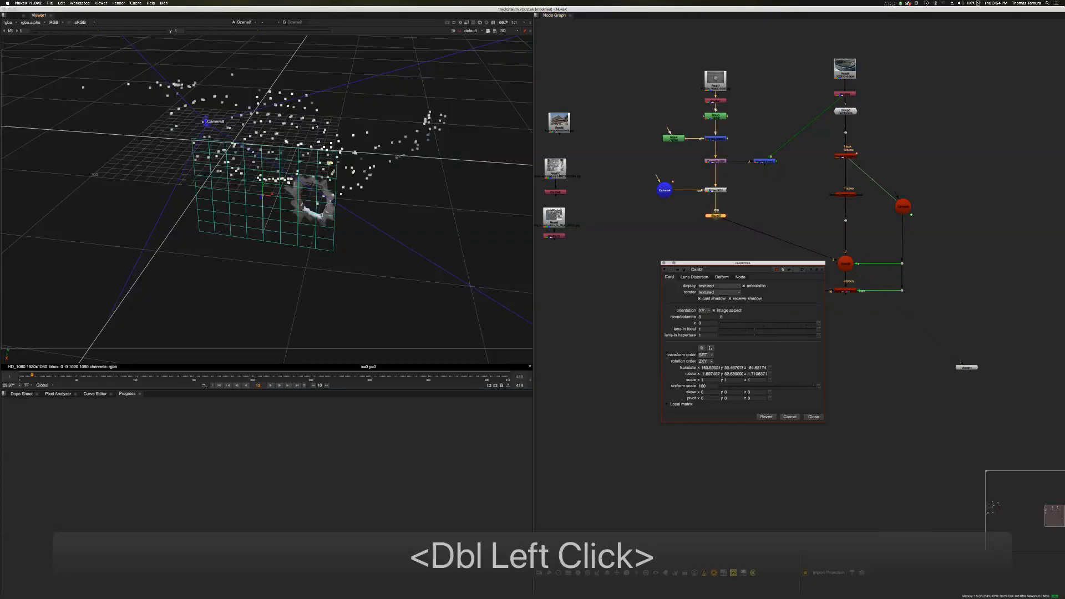
pyautogui.moveTo(268, 194); pyautogui.dragTo(320, 202)
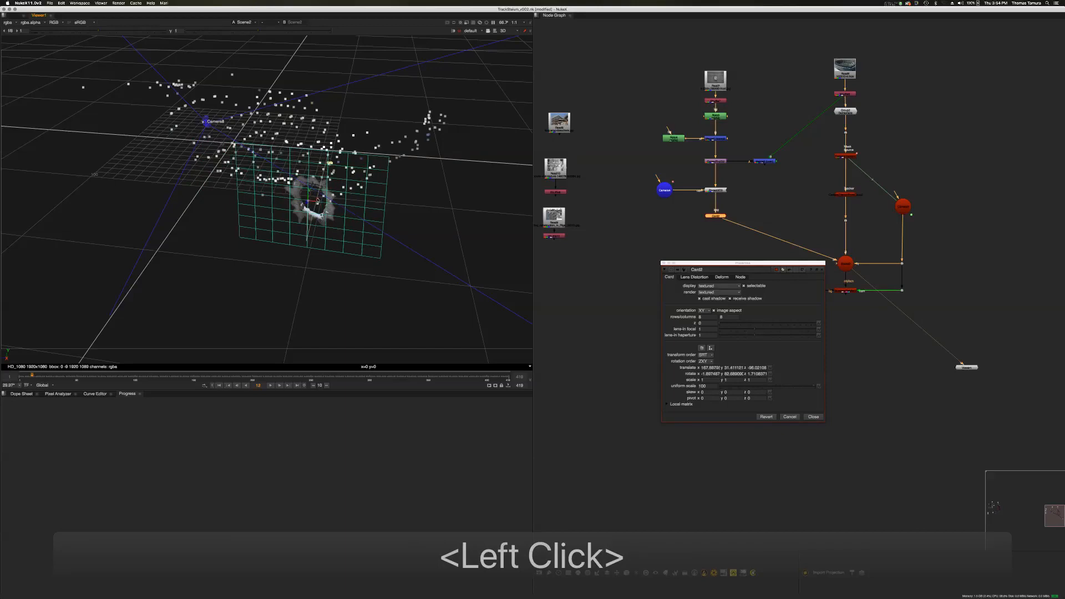
pyautogui.click(813, 417)
pyautogui.click(817, 418)
pyautogui.keyDown('alt'); pyautogui.moveTo(721, 290); pyautogui.dragTo(709, 290); pyautogui.keyUp('alt')
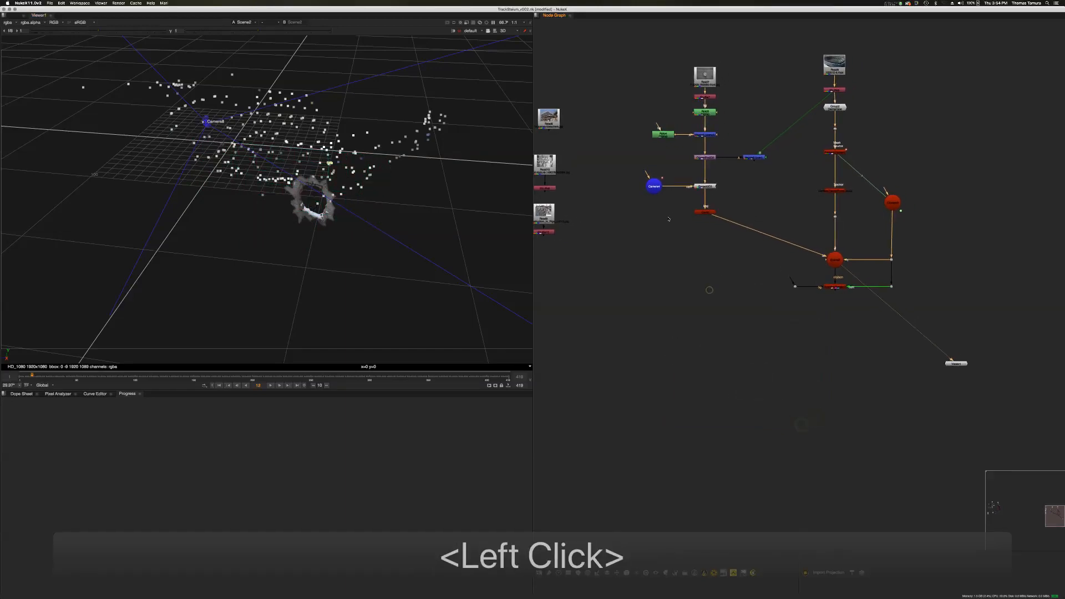
pyautogui.click(676, 236)
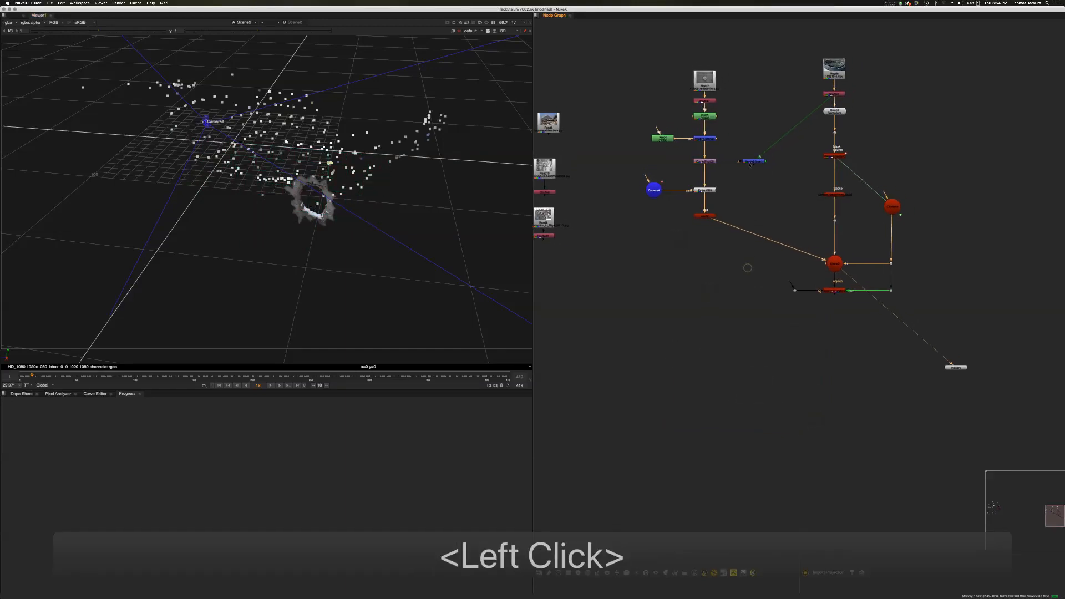
# Move the Merge node below the graph and reroute its foreground input from the CornerPin2D to the ScanlineRender node
pyautogui.moveTo(750, 162); pyautogui.dragTo(751, 308)
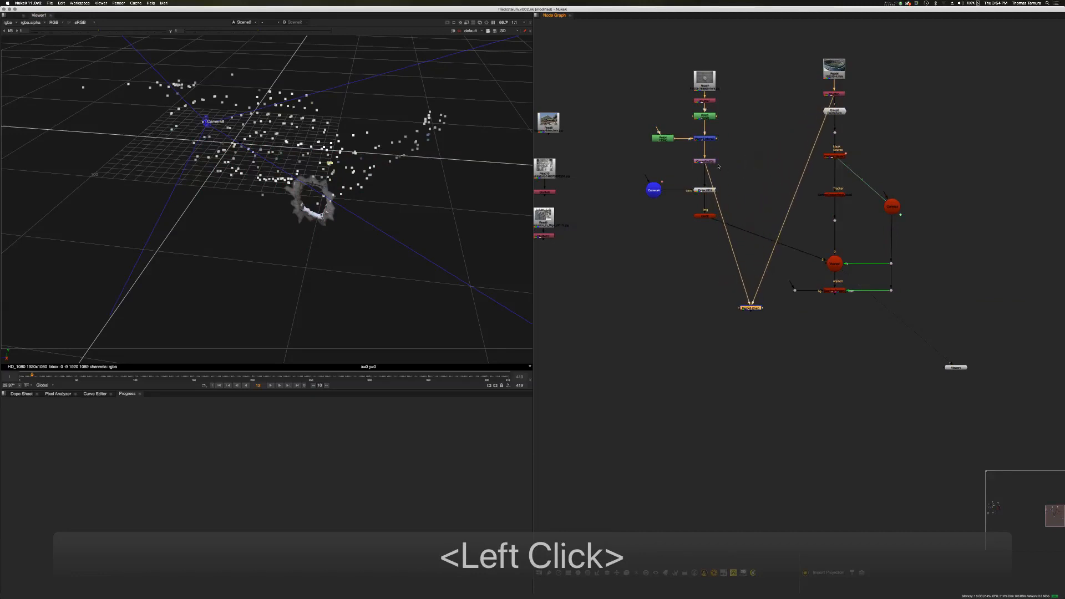
pyautogui.moveTo(718, 165); pyautogui.dragTo(838, 292)
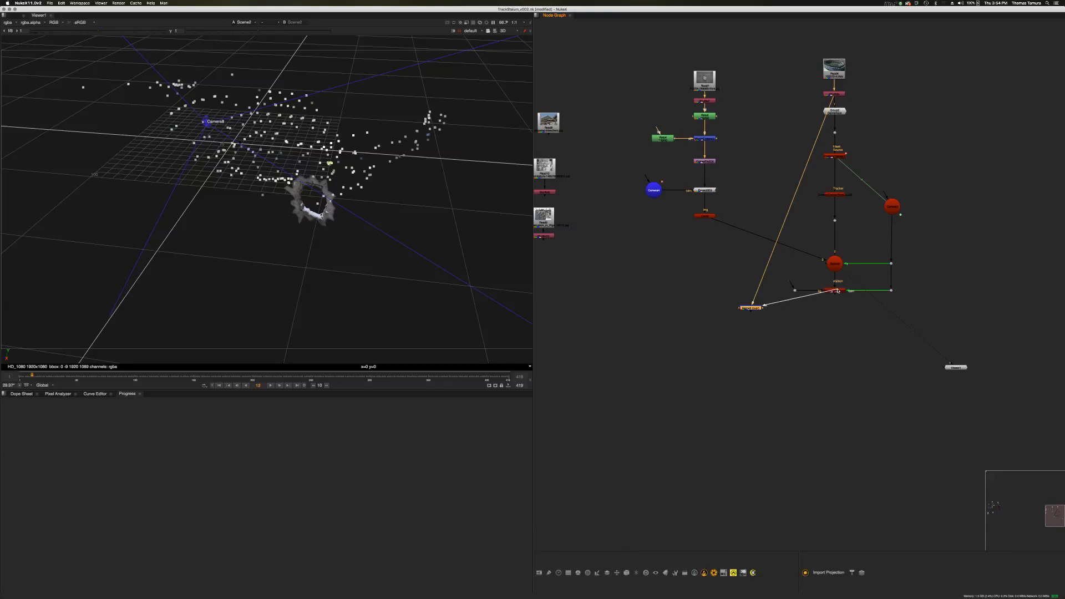
pyautogui.moveTo(839, 291); pyautogui.dragTo(752, 312)
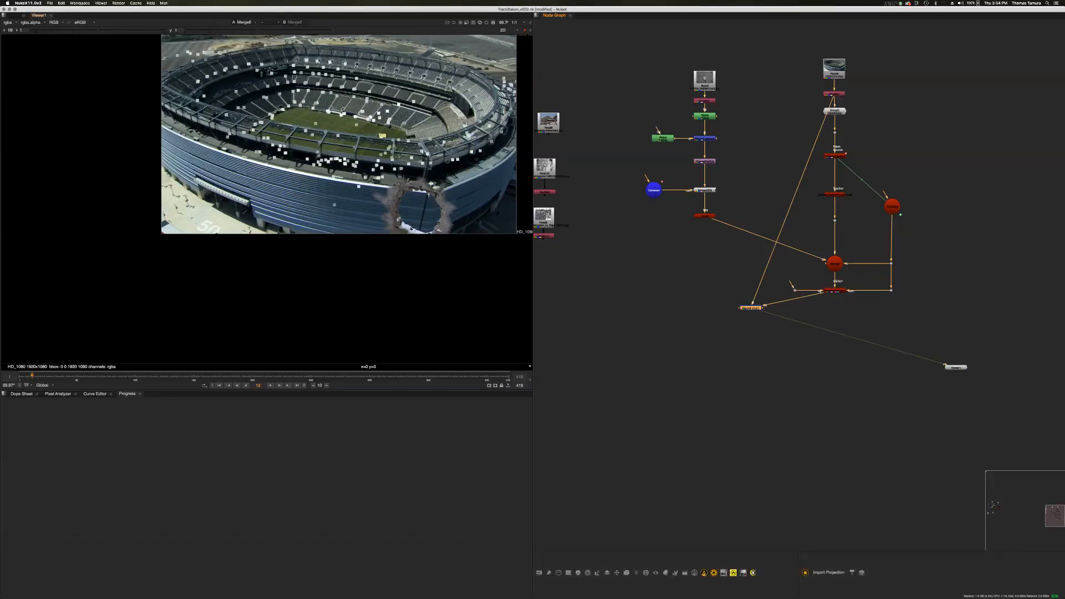
pyautogui.click(673, 323)
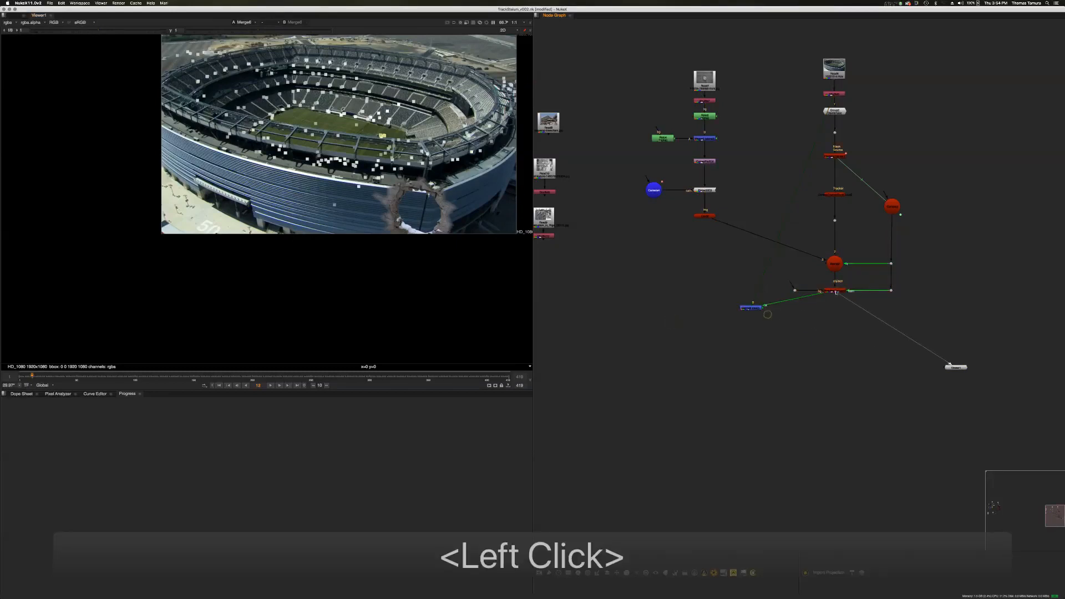
# Show the ScanlineRender output in the viewer, fitted to the frame
pyautogui.moveTo(945, 363); pyautogui.dragTo(831, 295)
pyautogui.press('f')
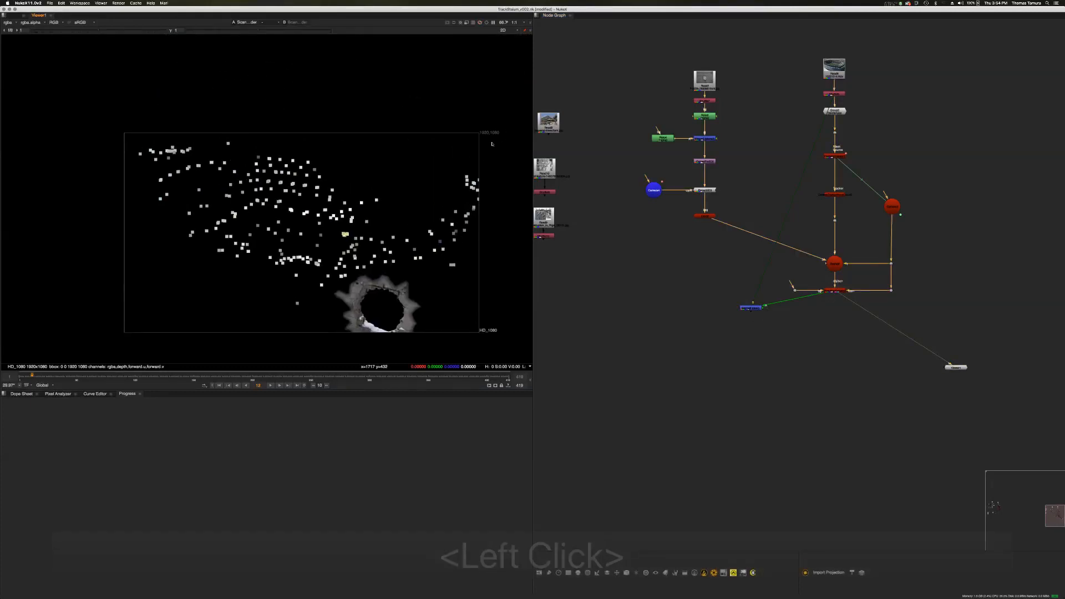
pyautogui.click(655, 315)
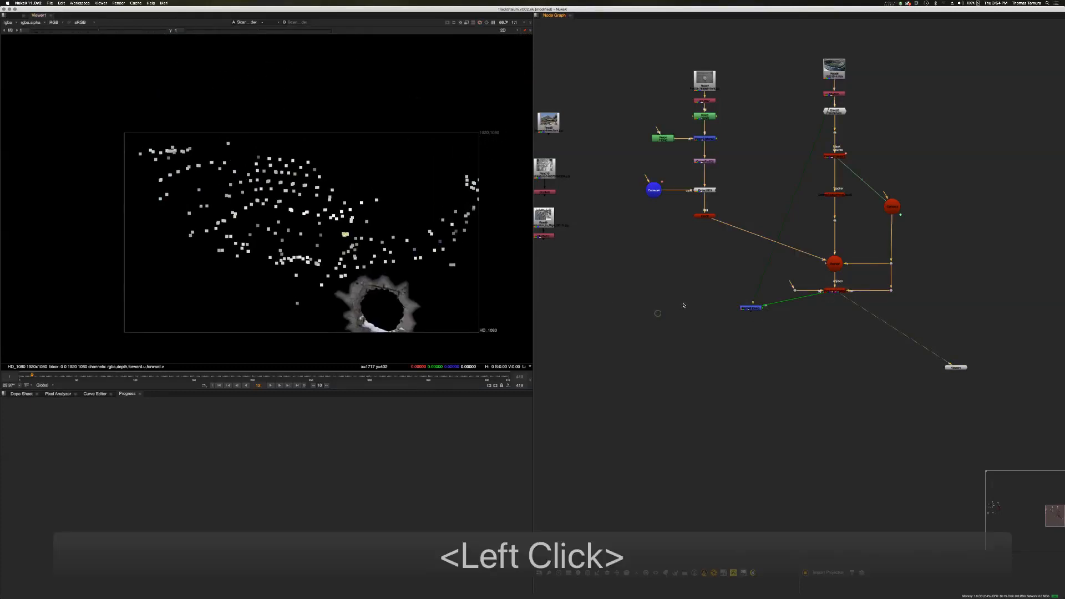
# Check the full size format in the Project Settings and close them
pyautogui.click(794, 290)
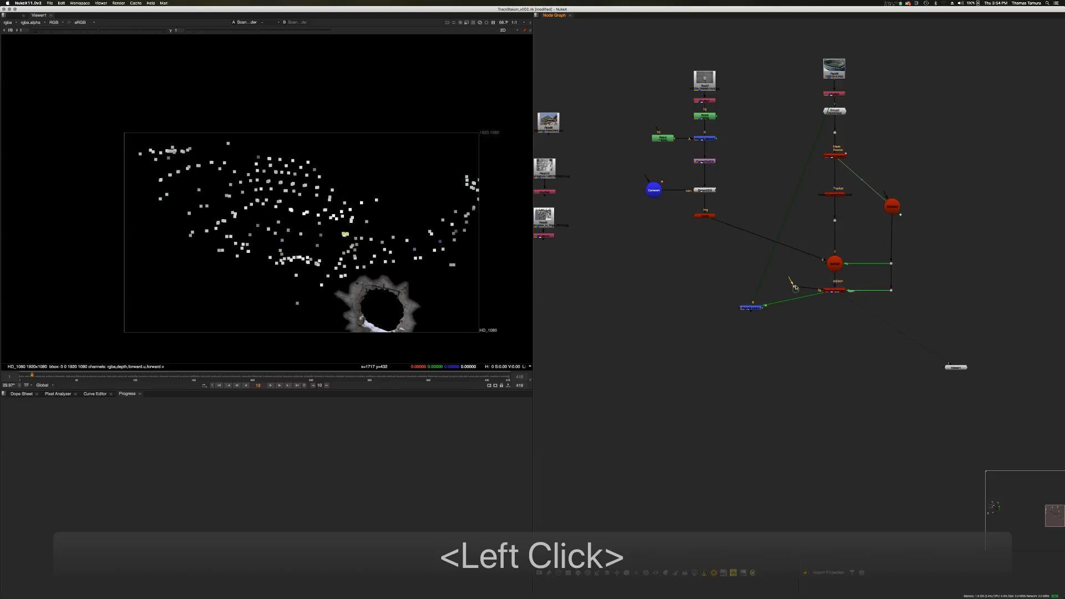
pyautogui.press('s')
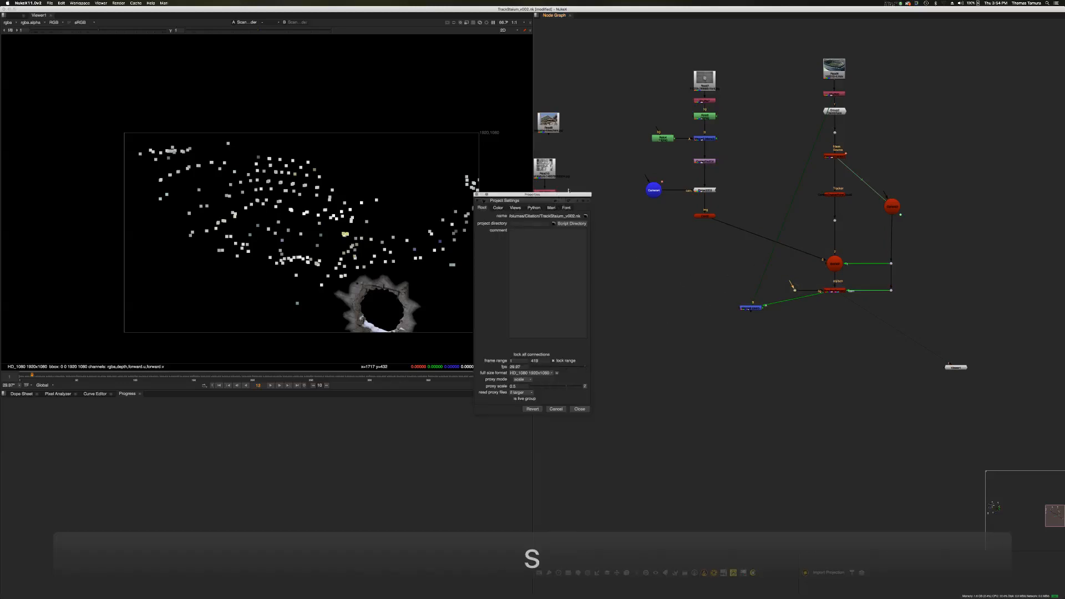
pyautogui.moveTo(566, 194); pyautogui.dragTo(667, 127)
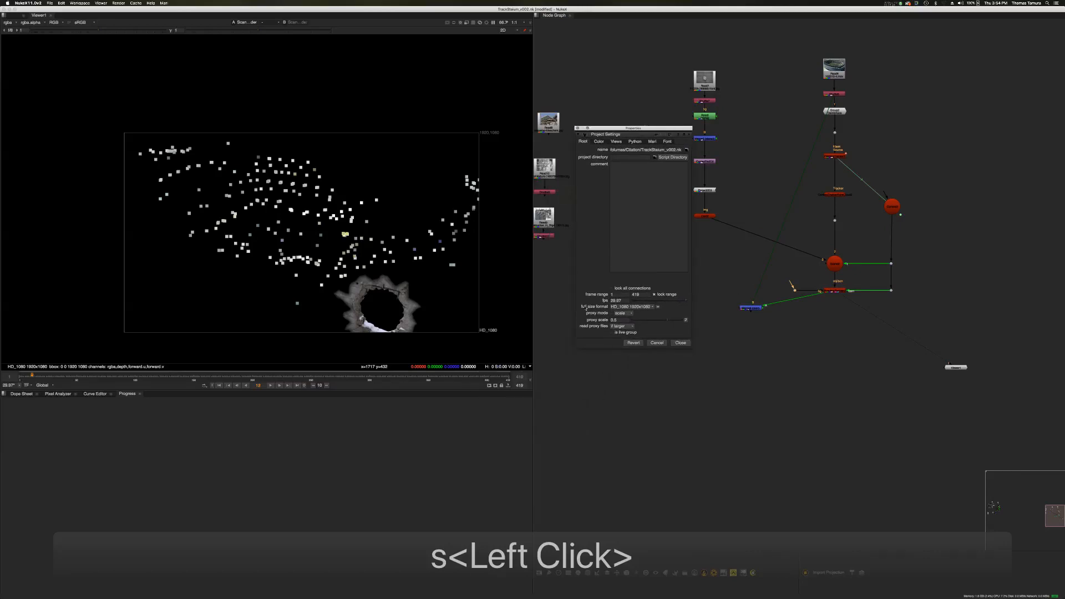
pyautogui.doubleClick(679, 344)
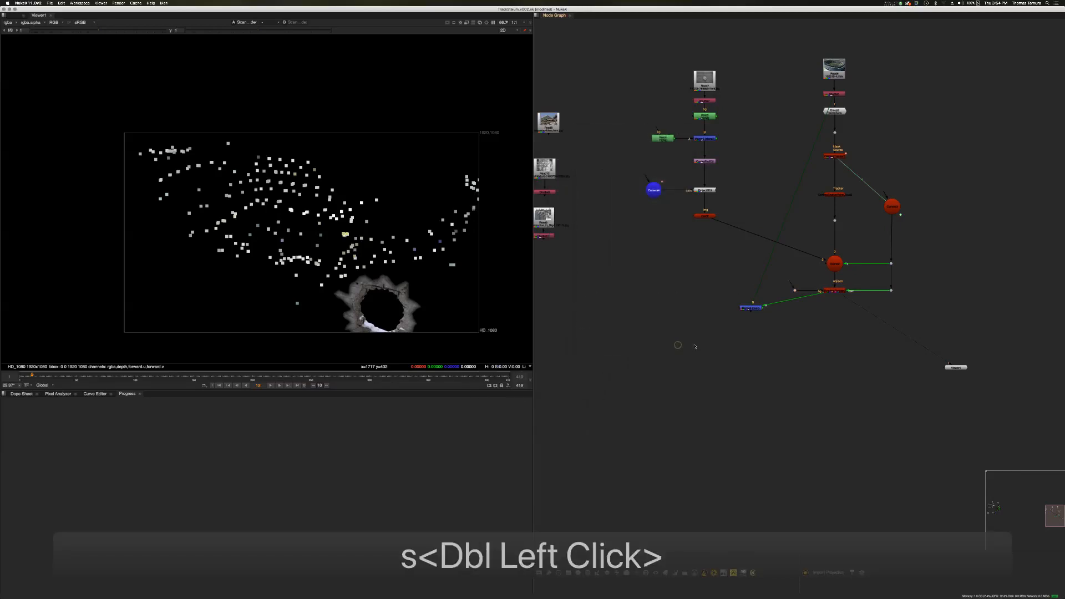
# Disconnect the viewer from the ScanlineRender and display the wall hole's CornerPin2D output to check its format
pyautogui.click(761, 350)
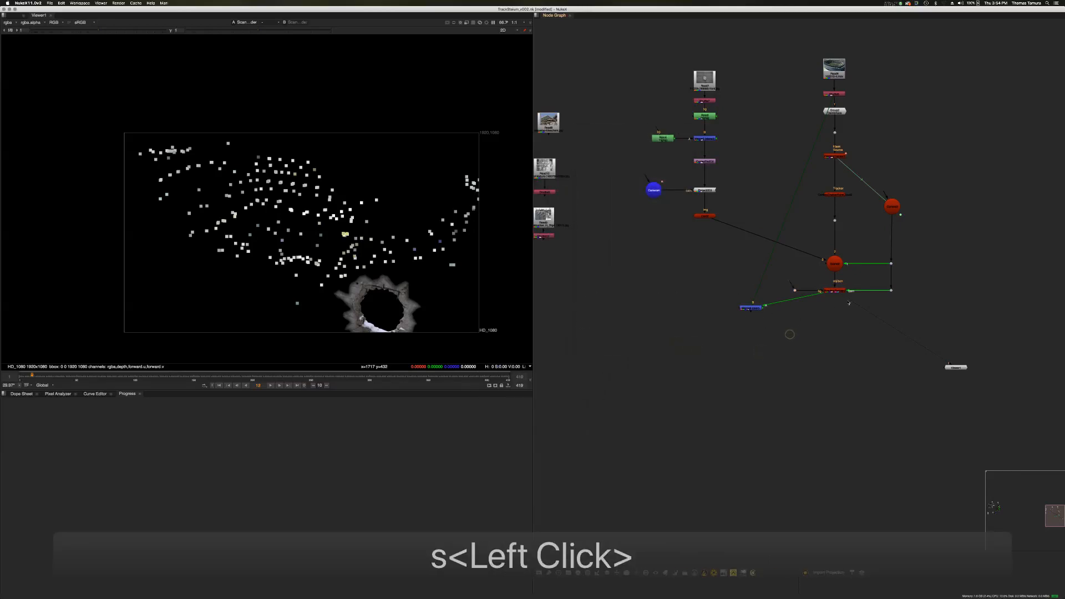
pyautogui.moveTo(848, 302); pyautogui.dragTo(681, 152)
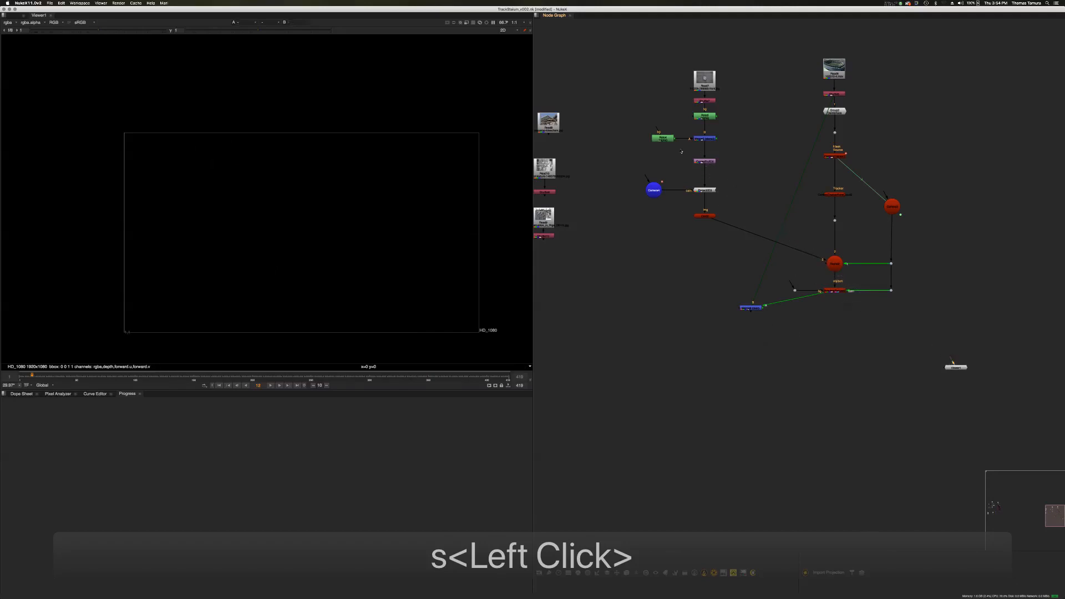
pyautogui.click(704, 161)
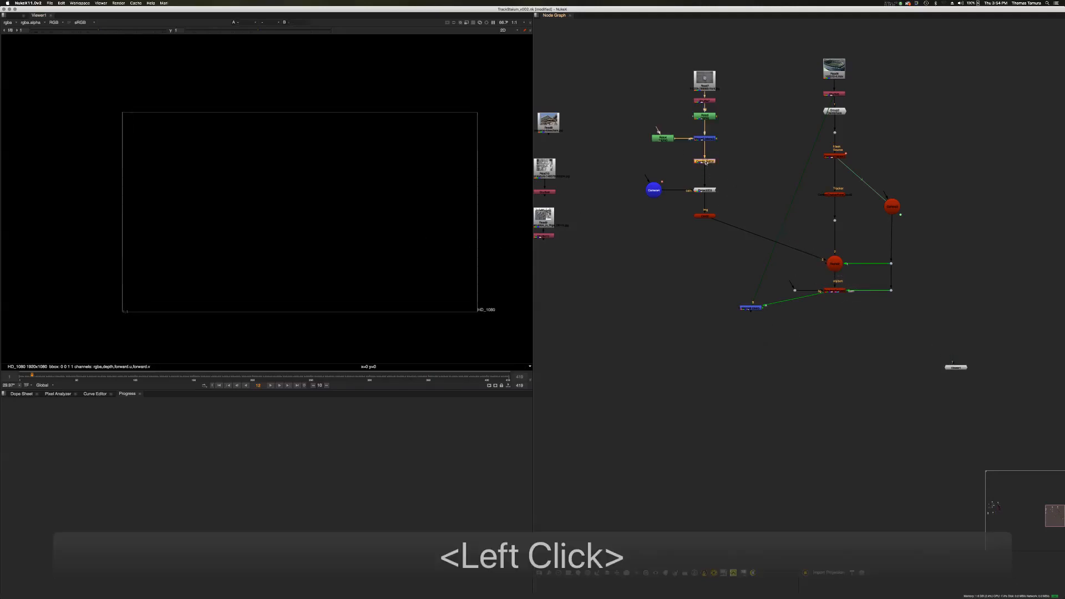
pyautogui.press('1')
pyautogui.click(684, 186)
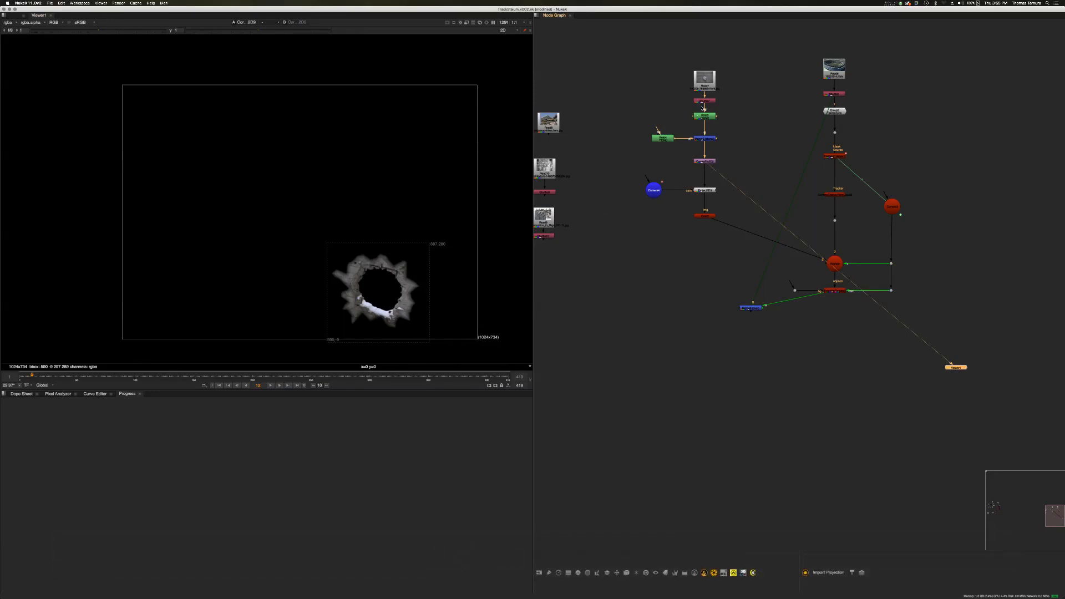
# Check the format of the wall hole image in its Read node and close the properties
pyautogui.doubleClick(704, 89)
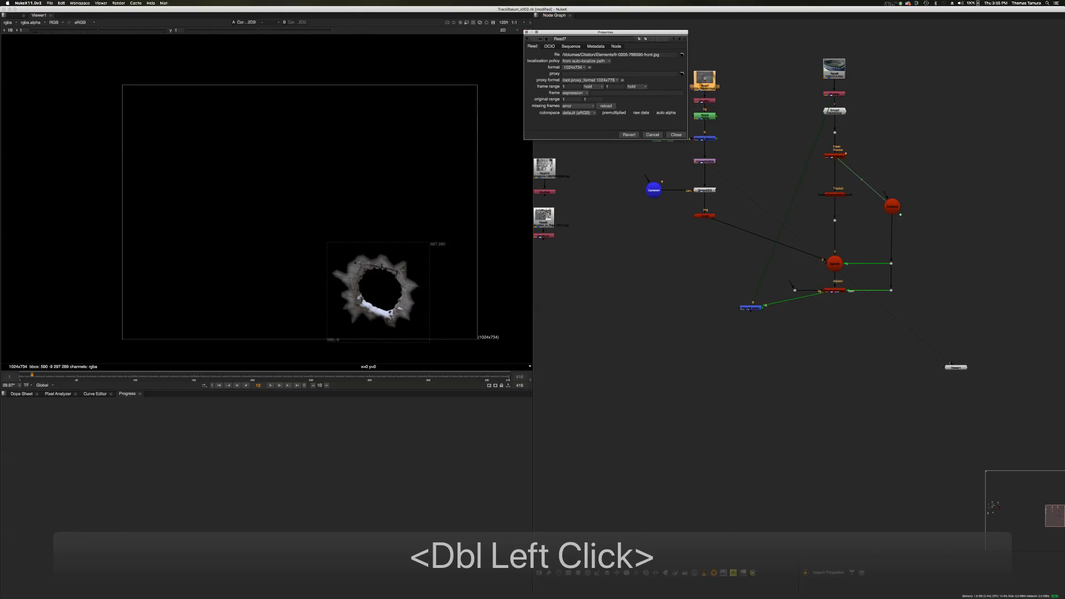
pyautogui.click(798, 305)
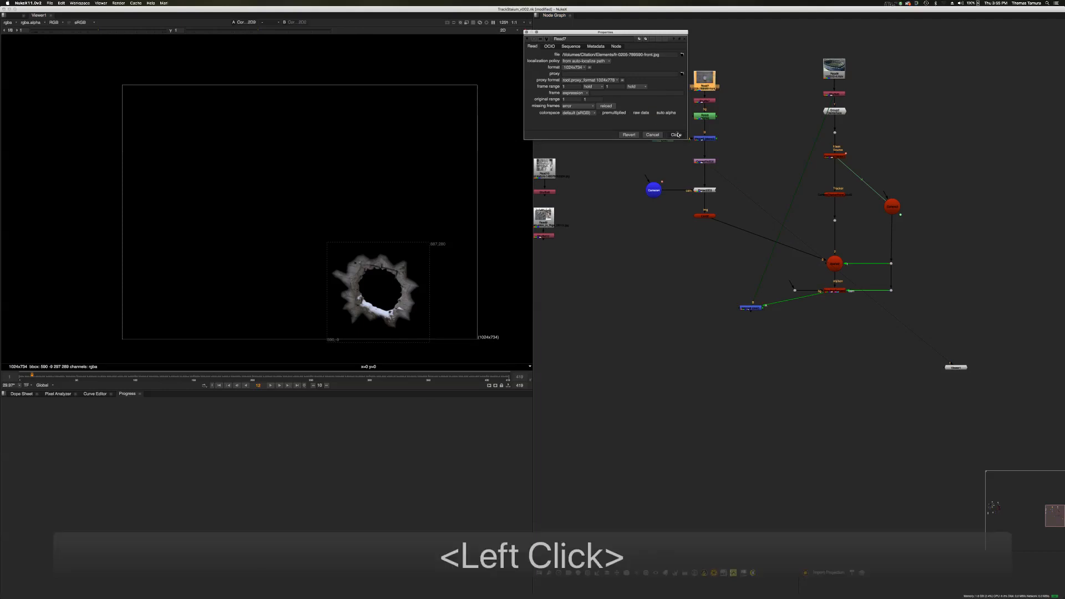
# Move the Merge node beside the CornerPin2D, feed its A input from the CornerPin2D and display its output over the footage
pyautogui.moveTo(822, 295); pyautogui.dragTo(736, 152)
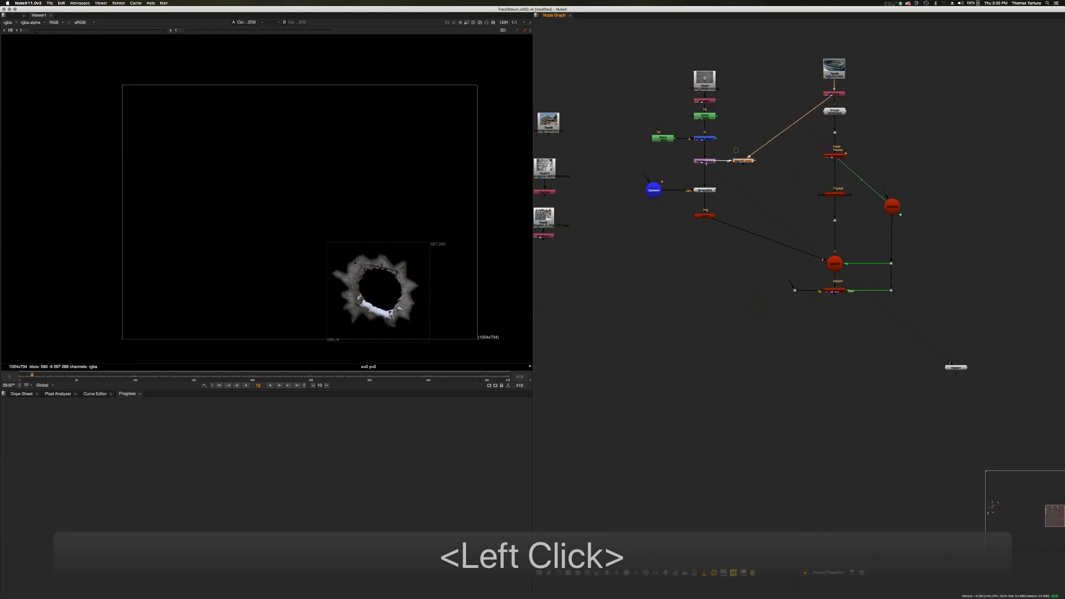
pyautogui.click(742, 161)
pyautogui.press('1')
pyautogui.moveTo(742, 161); pyautogui.dragTo(748, 179)
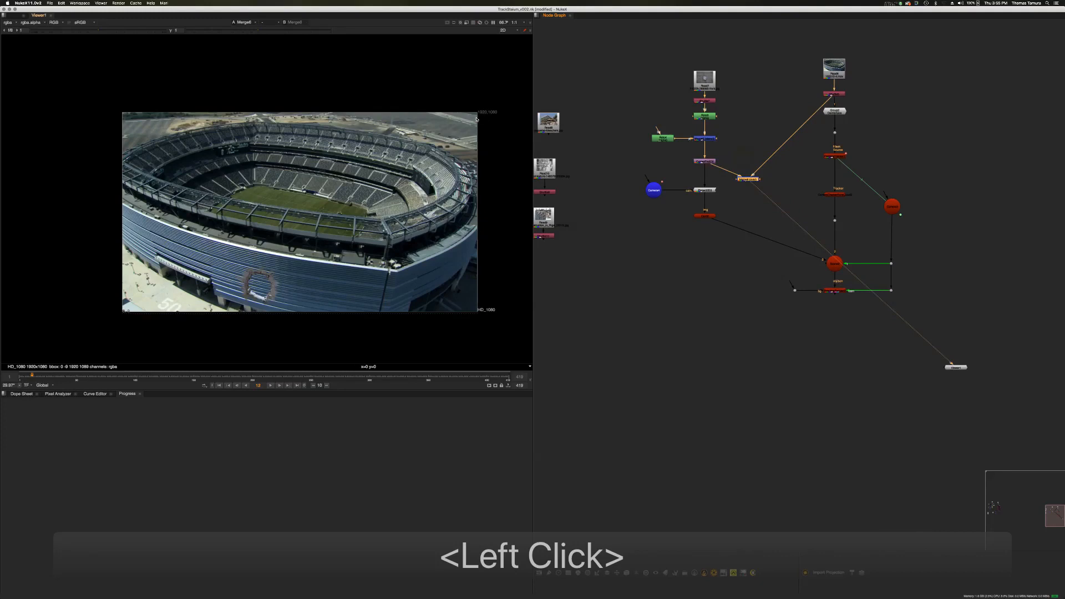
# Insert the Merge between the CornerPin2D and Project3D nodes and scrub the timeline to check the result
pyautogui.click(745, 140)
pyautogui.moveTo(747, 179); pyautogui.dragTo(708, 144)
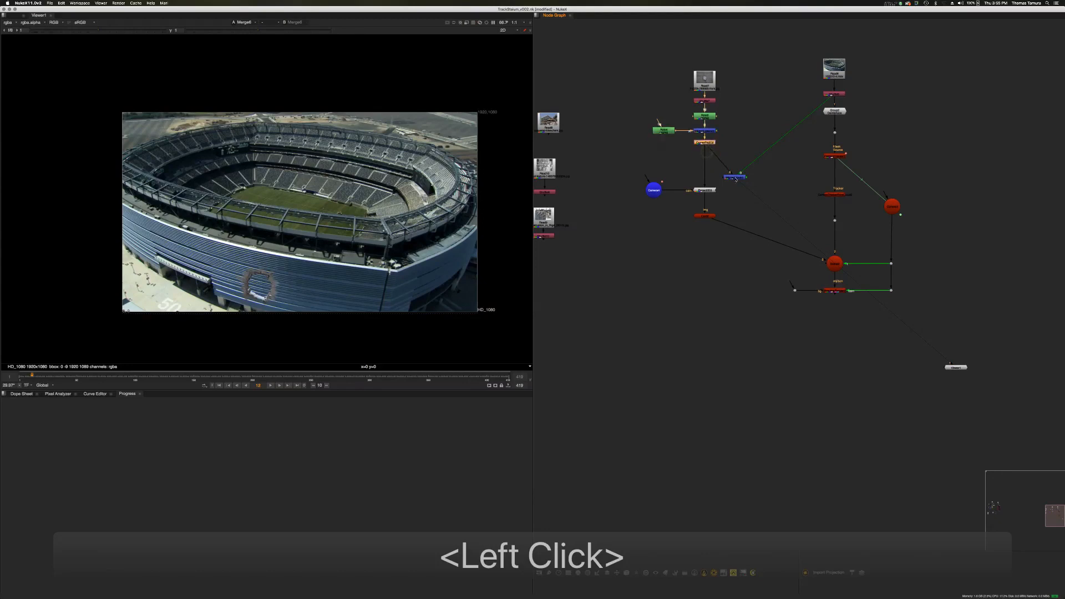
pyautogui.moveTo(736, 177); pyautogui.dragTo(732, 165)
pyautogui.moveTo(702, 152)
pyautogui.mouseDown()
pyautogui.moveTo(733, 165)
pyautogui.moveTo(709, 162)
pyautogui.mouseUp()
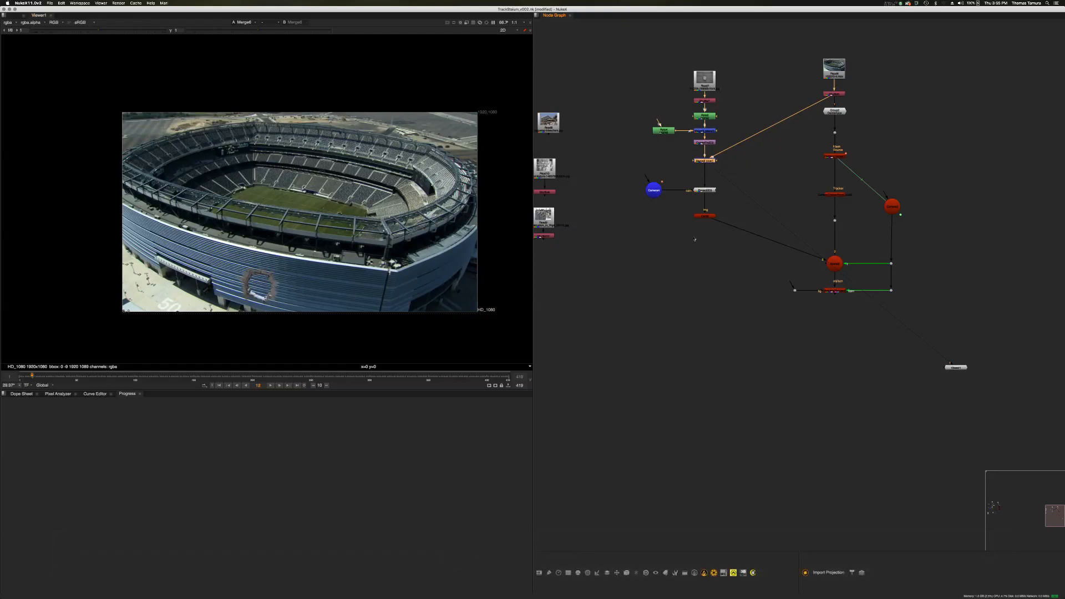
pyautogui.click(631, 273)
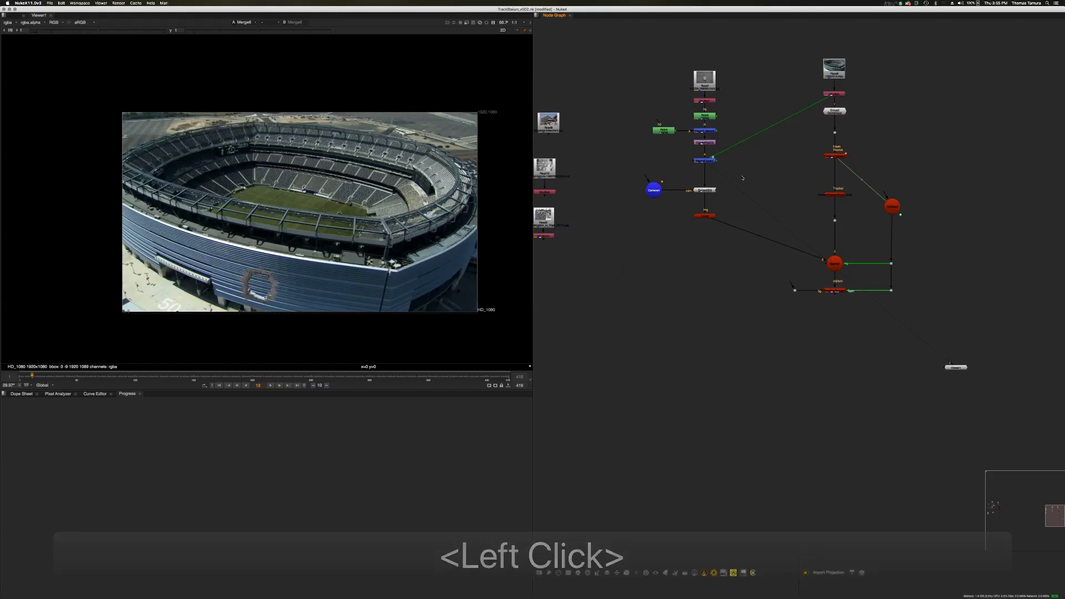
pyautogui.click(173, 377)
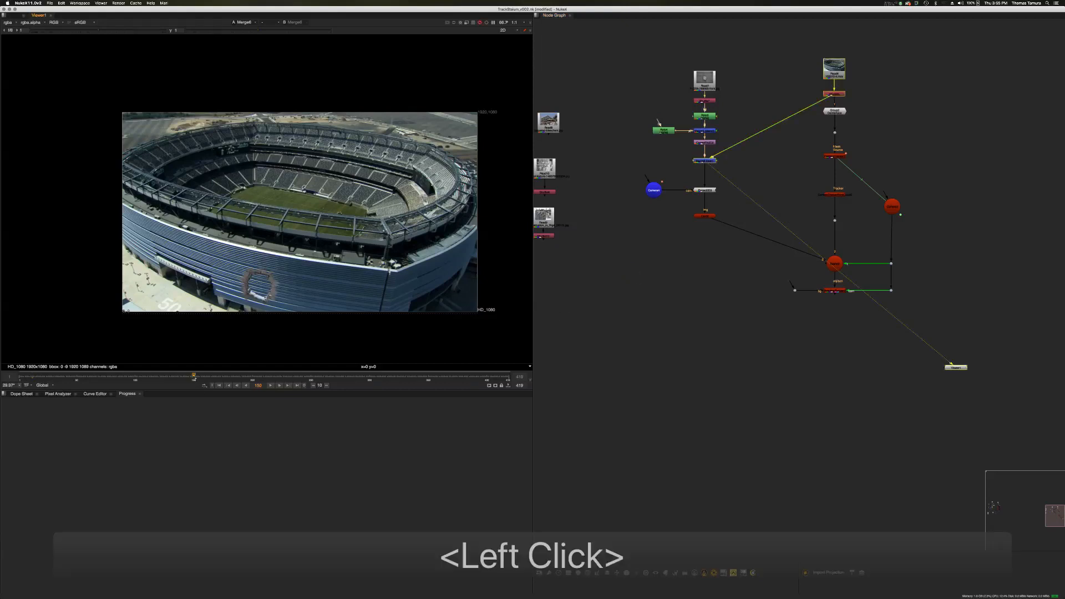
pyautogui.moveTo(173, 380); pyautogui.dragTo(37, 384)
pyautogui.keyDown('alt'); pyautogui.moveTo(709, 279); pyautogui.dragTo(707, 279); pyautogui.keyUp('alt')
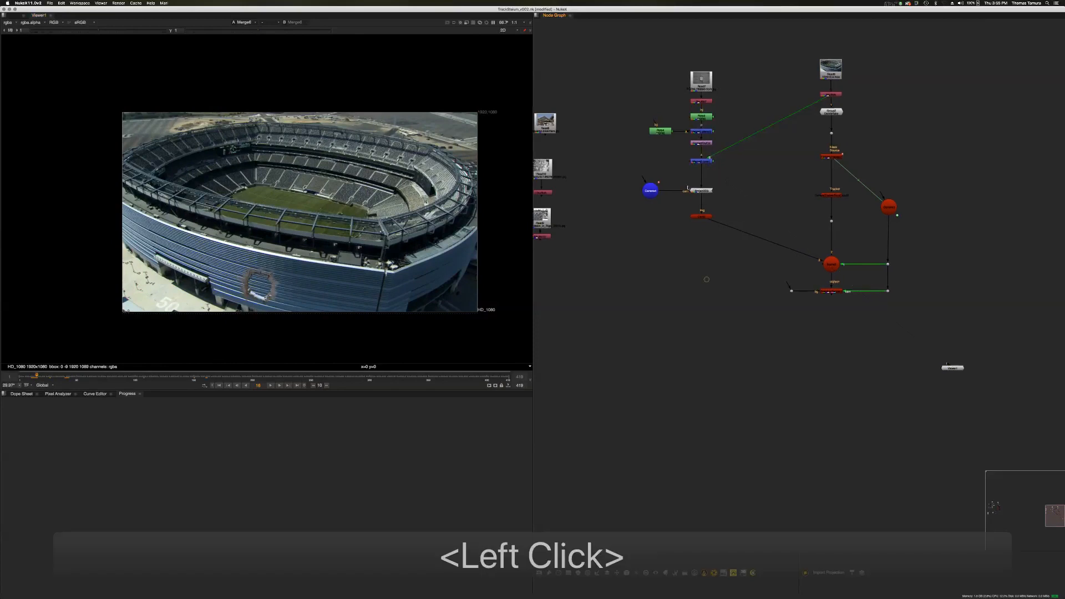
pyautogui.scroll(5, 690, 188)
pyautogui.moveTo(621, 201); pyautogui.dragTo(611, 171)
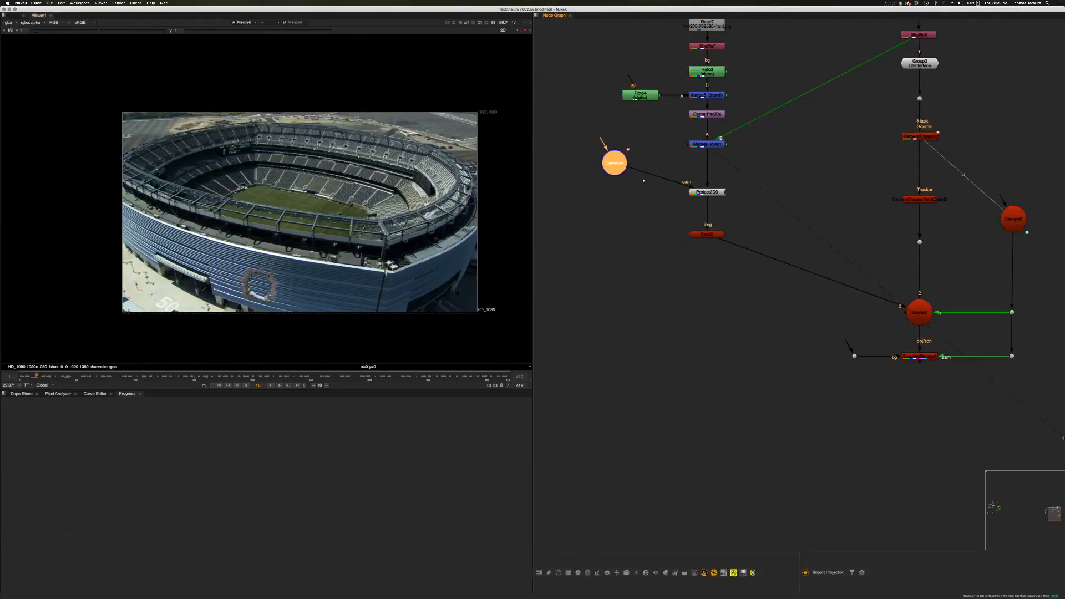
pyautogui.scroll(1, 649, 178)
pyautogui.click(652, 288)
pyautogui.moveTo(613, 160); pyautogui.dragTo(616, 194)
pyautogui.click(849, 144)
# Add a Constant node and use it in place of the stadium footage as the B input of the Merge above Project3D
pyautogui.moveTo(812, 172); pyautogui.dragTo(810, 241, button='middle')
pyautogui.doubleClick(819, 225)
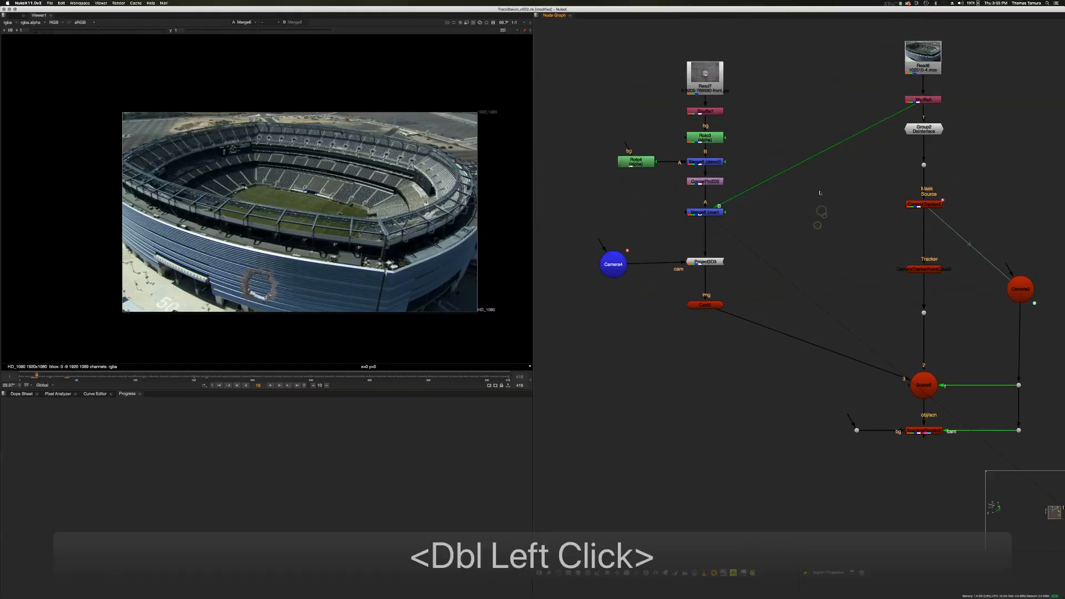
pyautogui.press('Tab')
pyautogui.write('con')
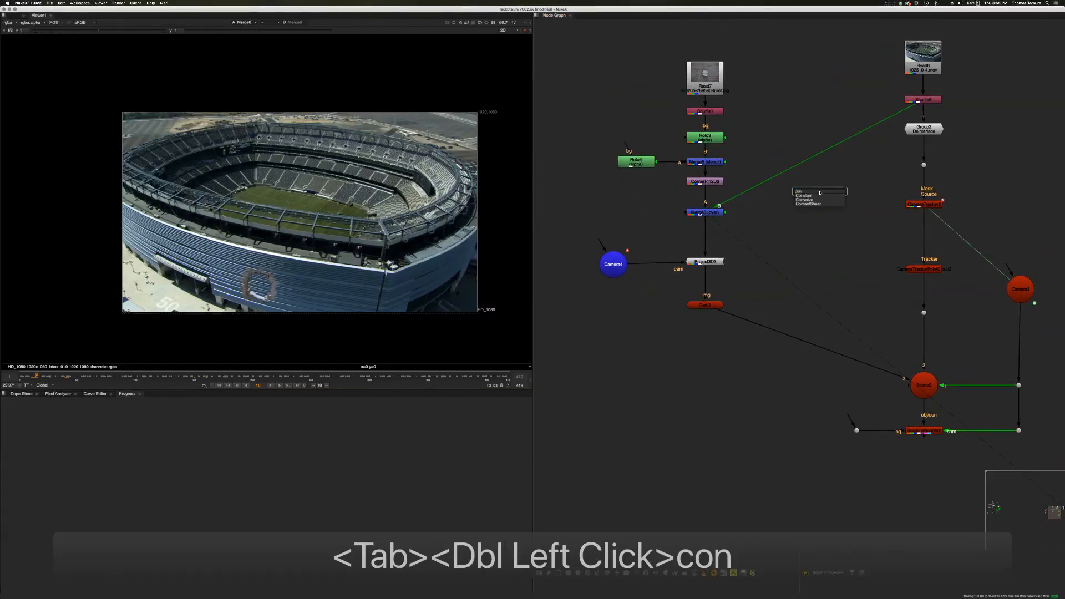
pyautogui.click(812, 195)
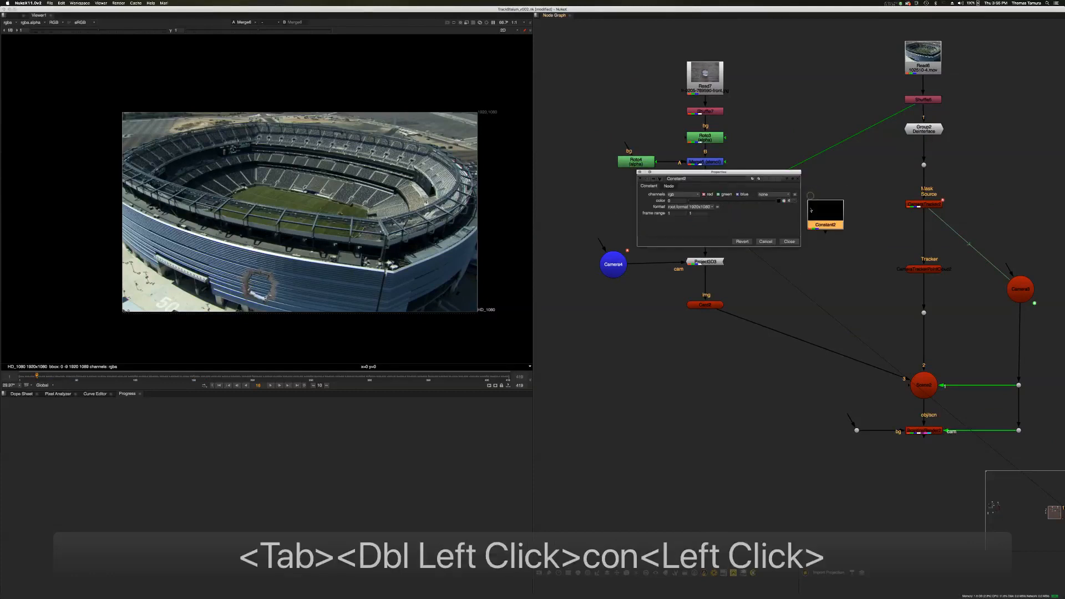
pyautogui.click(789, 242)
pyautogui.moveTo(895, 116); pyautogui.dragTo(822, 201)
pyautogui.moveTo(908, 110); pyautogui.dragTo(784, 215)
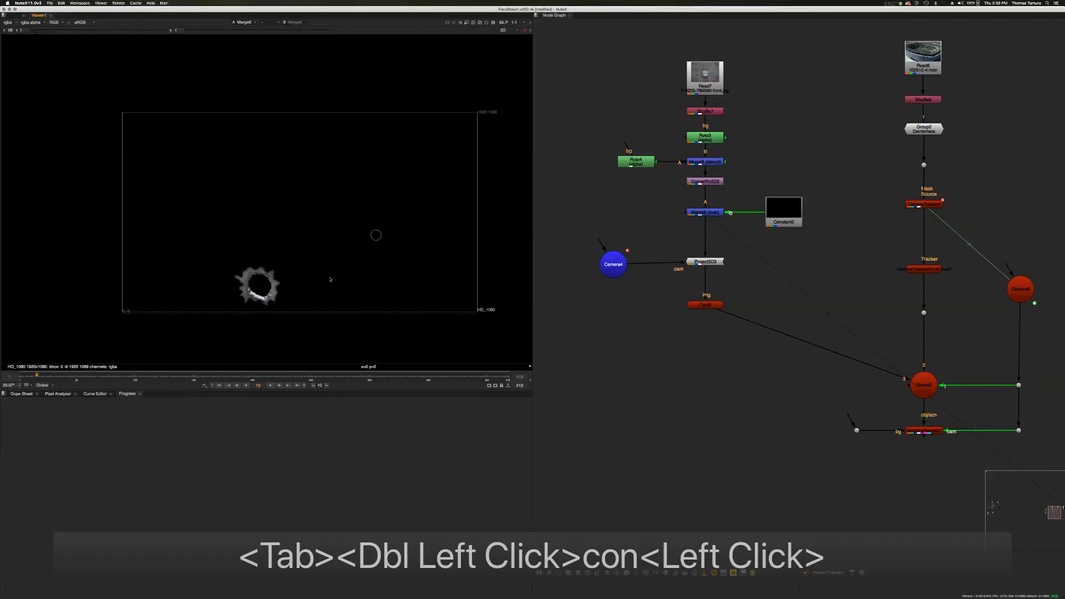
# Compare the alpha and colour channels of the wall hole merged over the Constant
pyautogui.press('a')
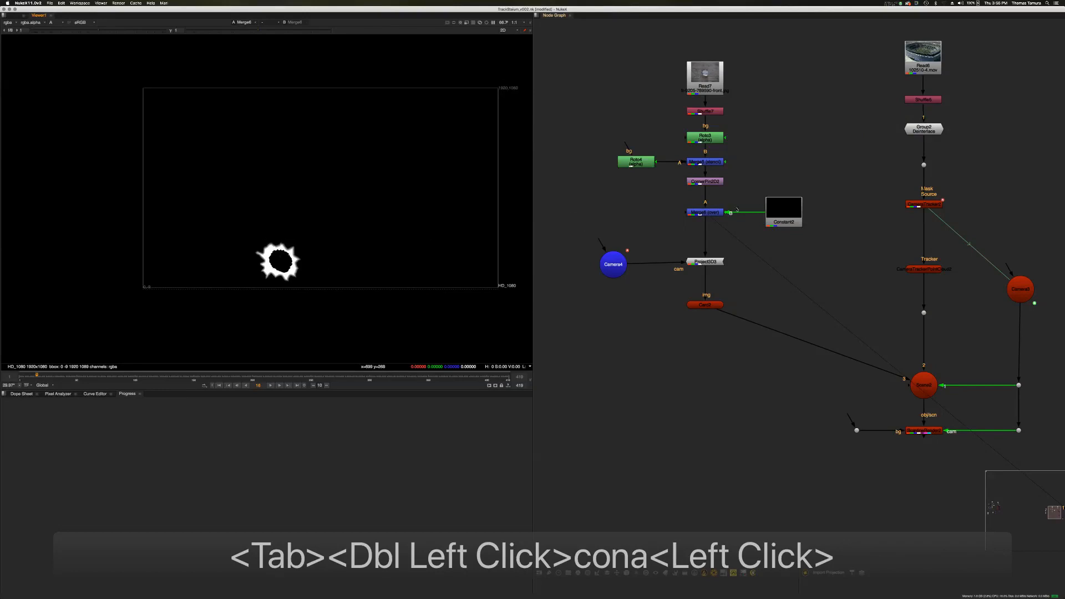
pyautogui.moveTo(787, 211); pyautogui.dragTo(774, 210)
pyautogui.press('a')
pyautogui.click(381, 221)
pyautogui.press('a')
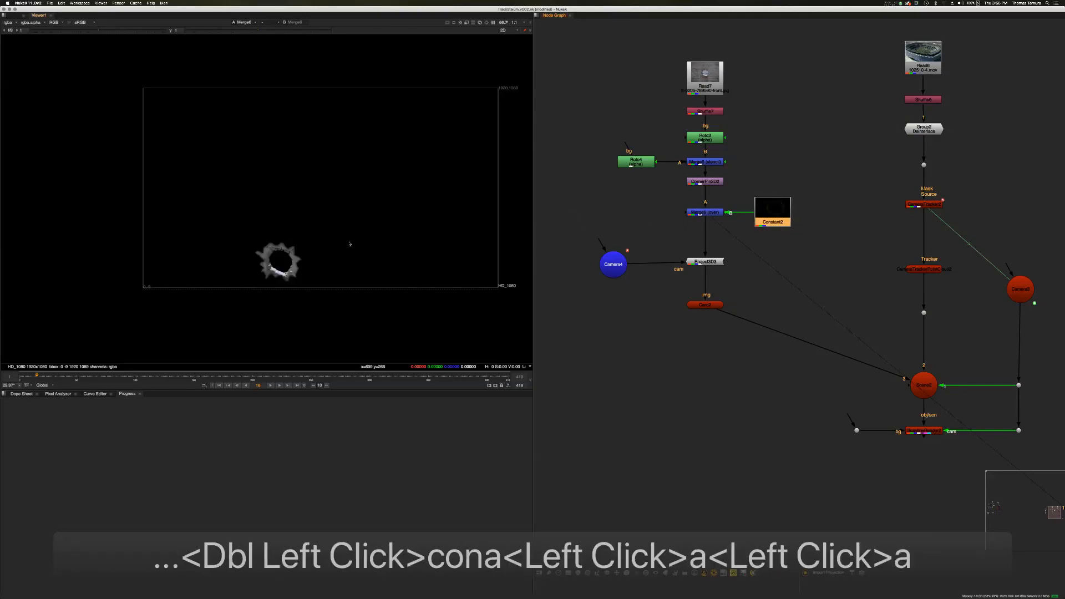
pyautogui.press('a')
pyautogui.click(609, 408)
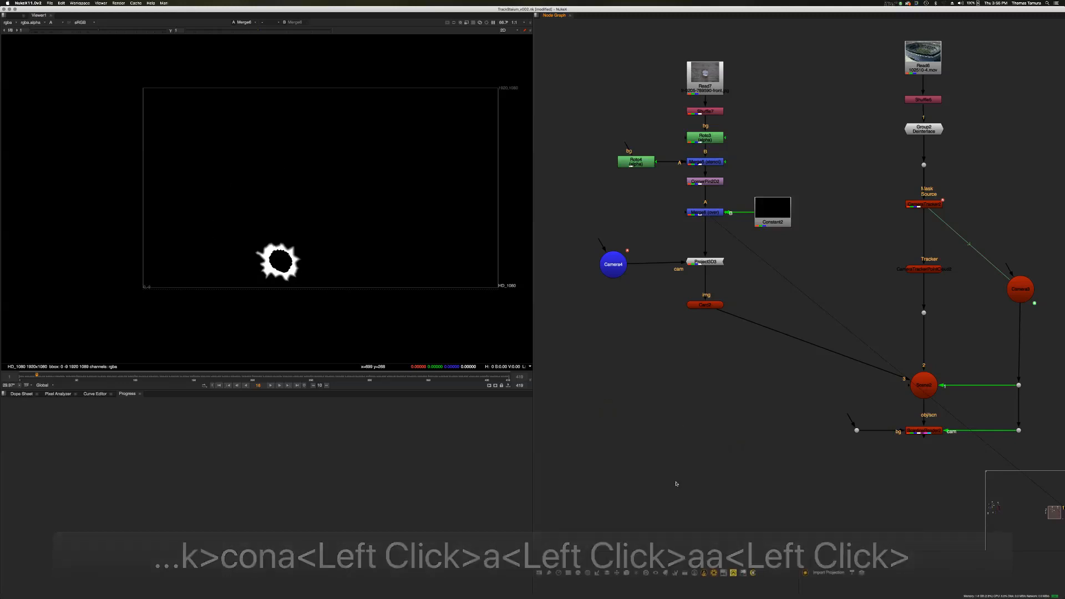
# Add a Merge node with the ScanlineRender as its A input and the stadium footage's Shuffle as its B input
pyautogui.click(702, 429)
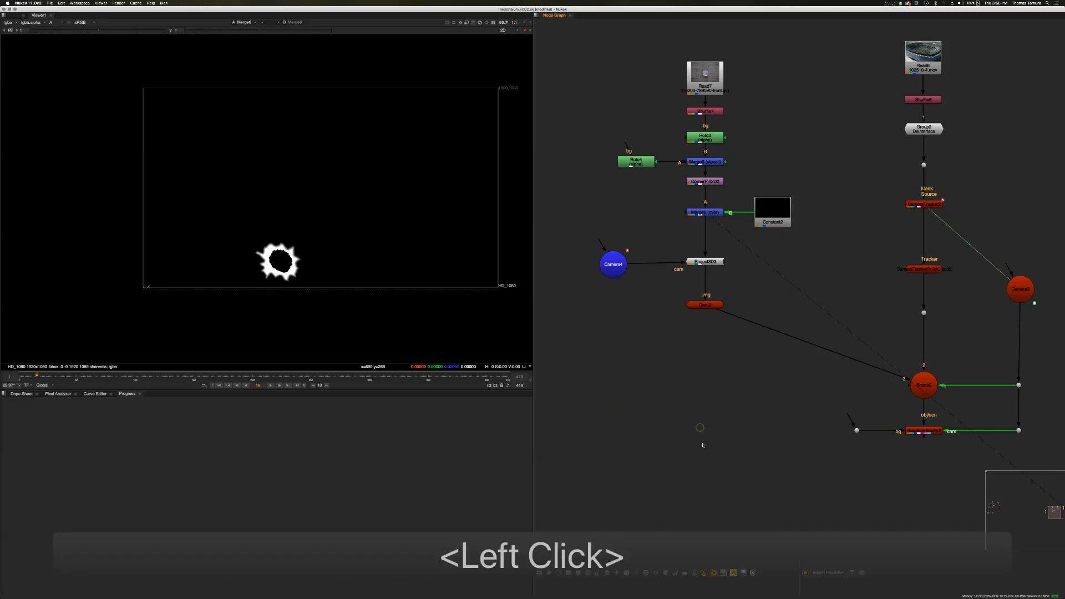
pyautogui.press('m')
pyautogui.moveTo(705, 426); pyautogui.dragTo(919, 435)
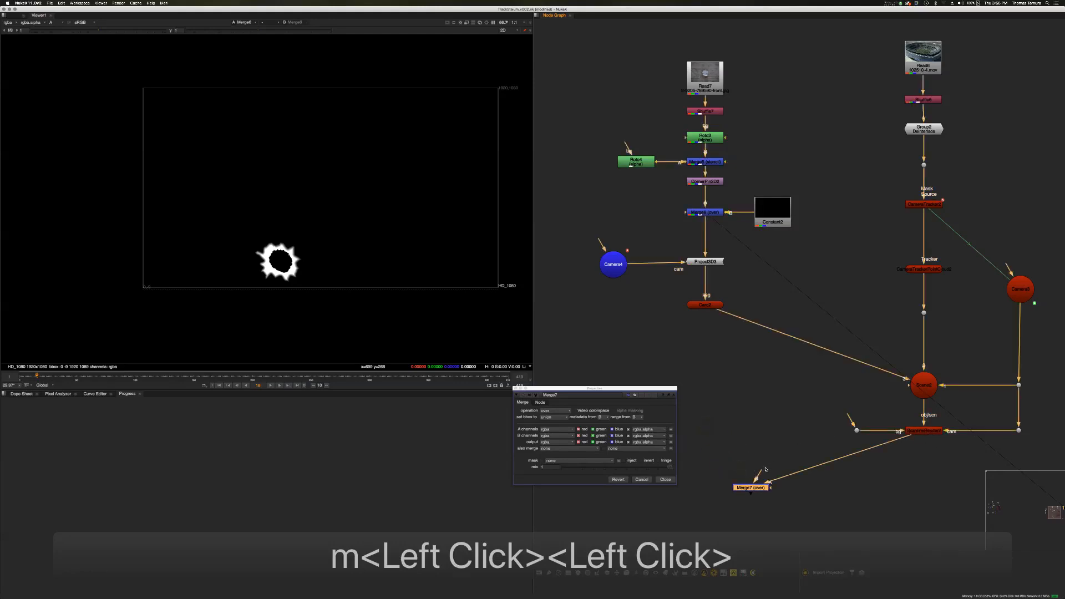
pyautogui.moveTo(761, 470); pyautogui.dragTo(726, 352)
pyautogui.moveTo(755, 475); pyautogui.dragTo(918, 102)
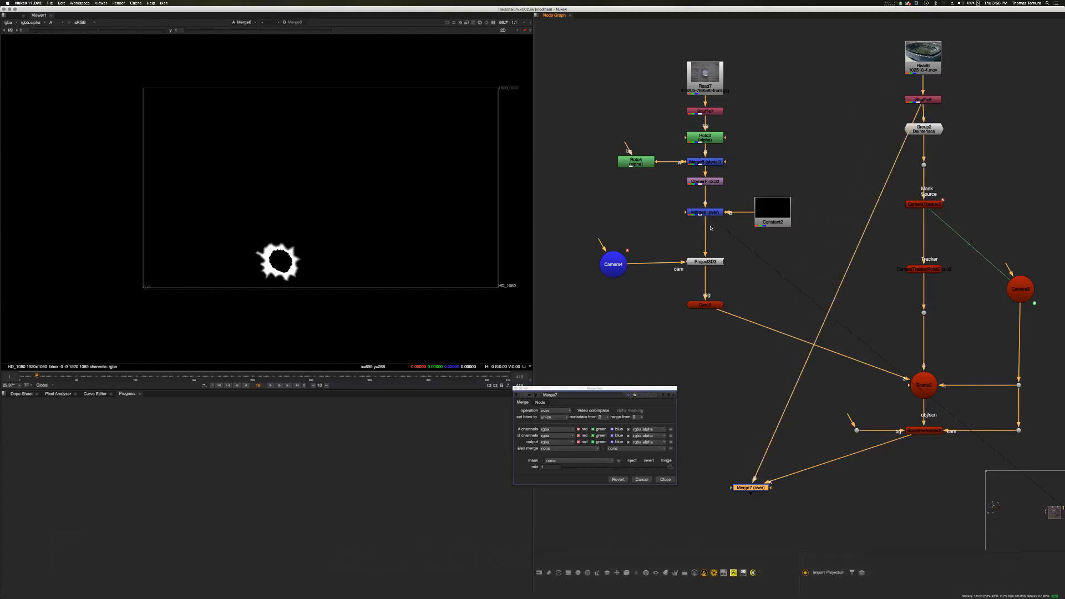
# Display the new Merge's output in the viewer and switch from alpha to full colour
pyautogui.moveTo(717, 222); pyautogui.dragTo(750, 491)
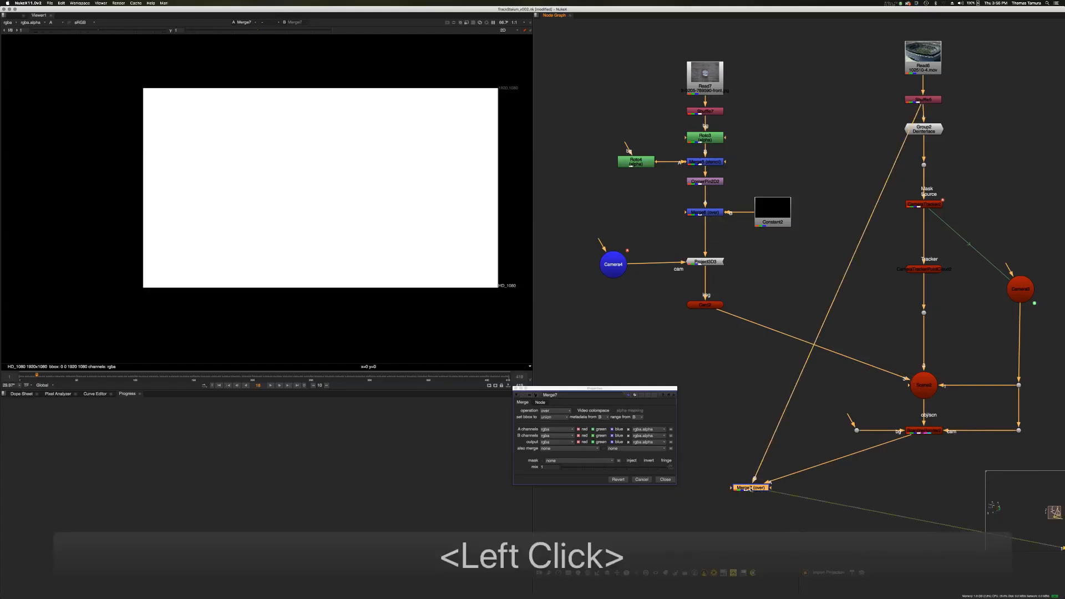
pyautogui.press('a')
pyautogui.press('a')
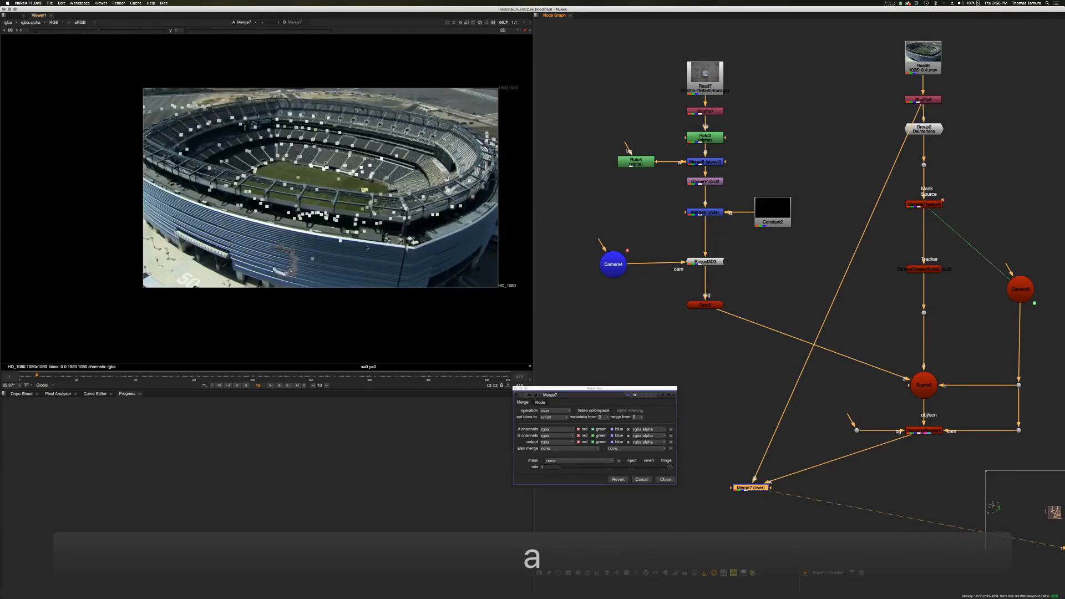
pyautogui.click(626, 361)
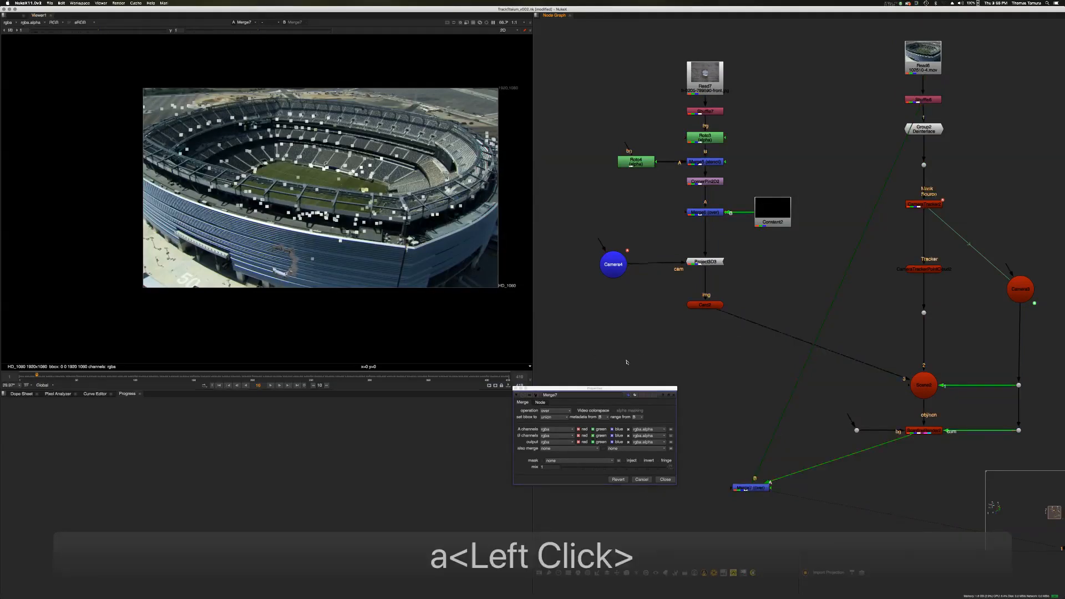
# Shift the projection card sideways to cover the whole wall hole and disable its image aspect option
pyautogui.doubleClick(703, 306)
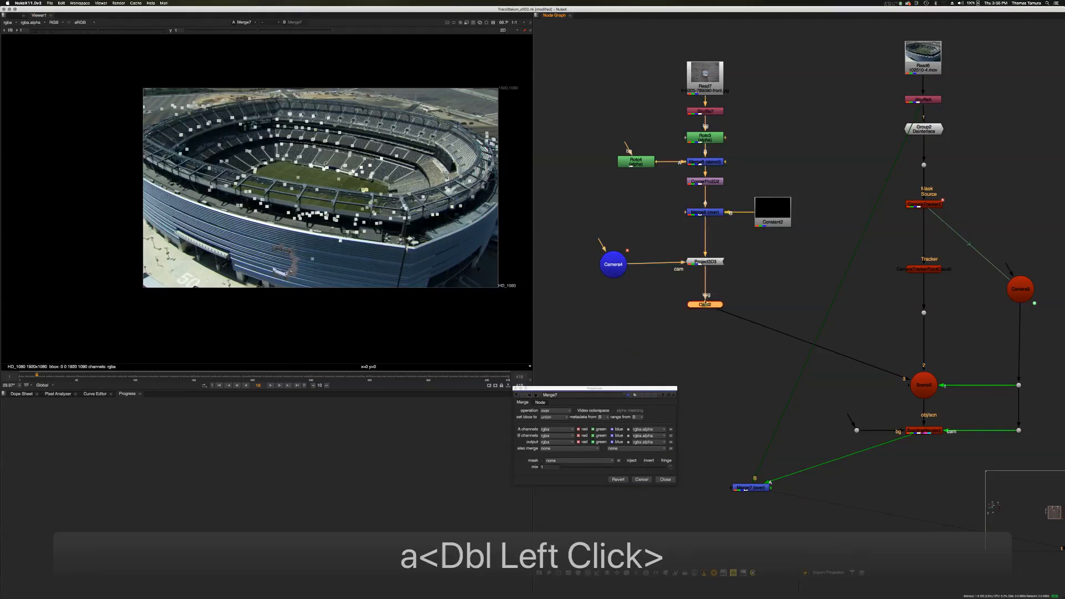
pyautogui.moveTo(394, 270); pyautogui.dragTo(364, 268)
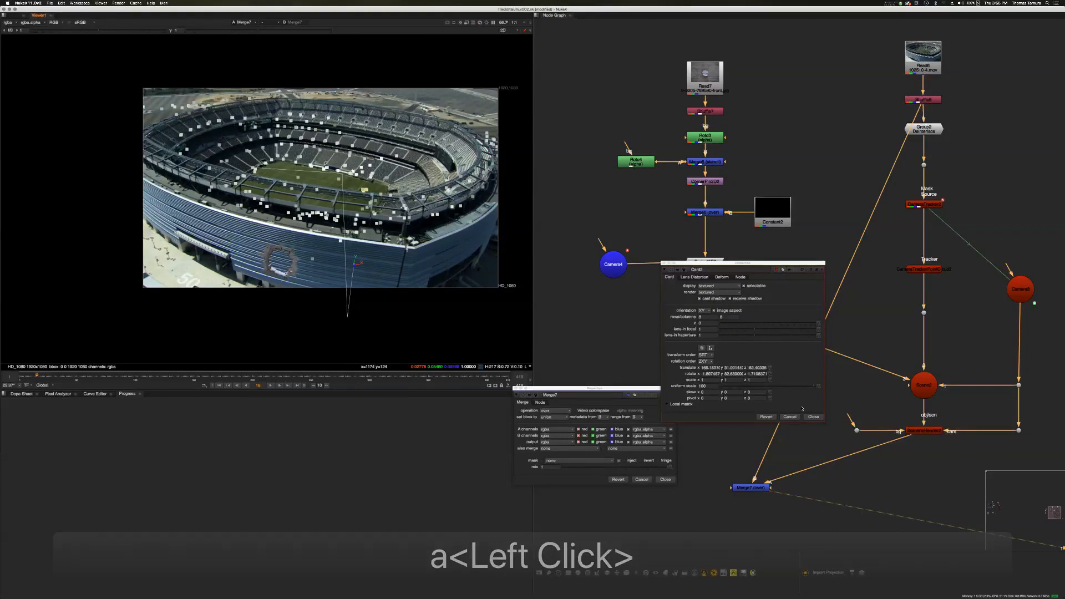
pyautogui.click(802, 360)
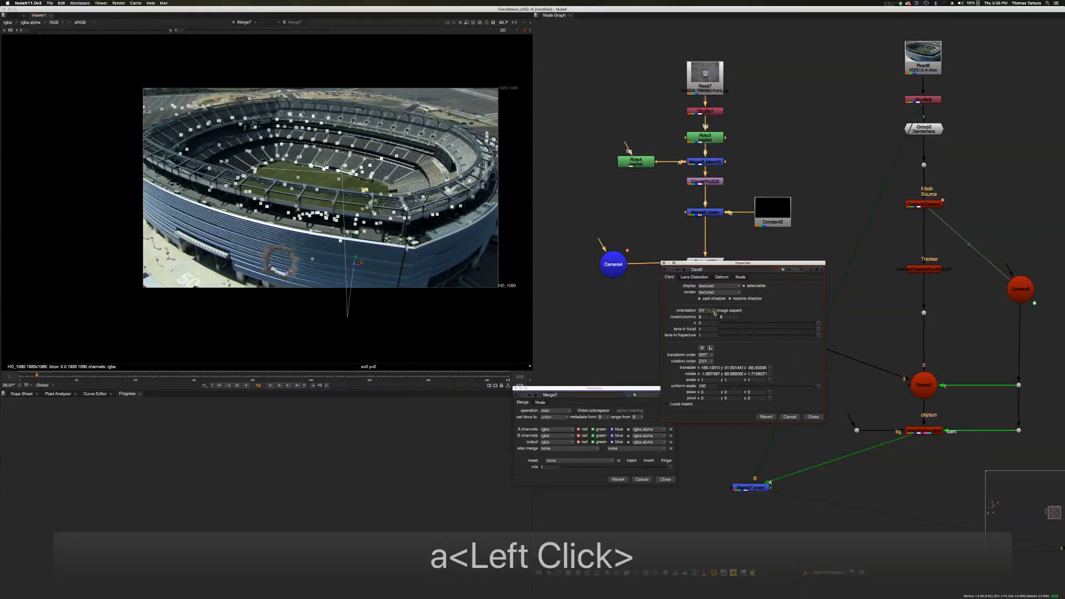
pyautogui.click(714, 311)
pyautogui.click(811, 417)
# Display the Scene in 3D, shift the card sideways to centre it more closely on the wall hole, and close its properties
pyautogui.moveTo(706, 358); pyautogui.dragTo(726, 332, button='middle')
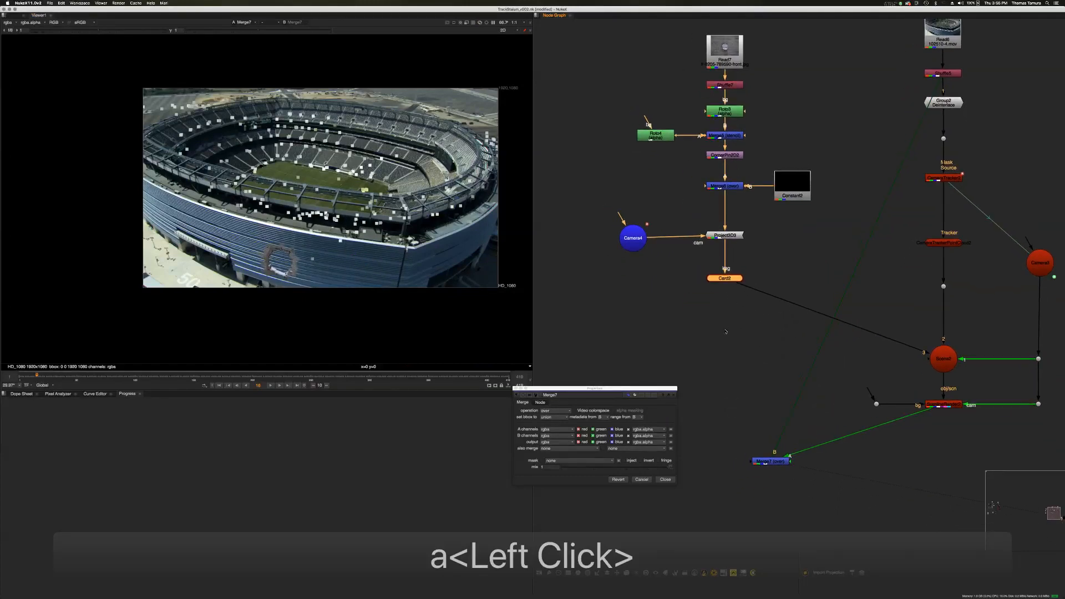
pyautogui.moveTo(797, 467); pyautogui.dragTo(940, 358)
pyautogui.click(763, 308)
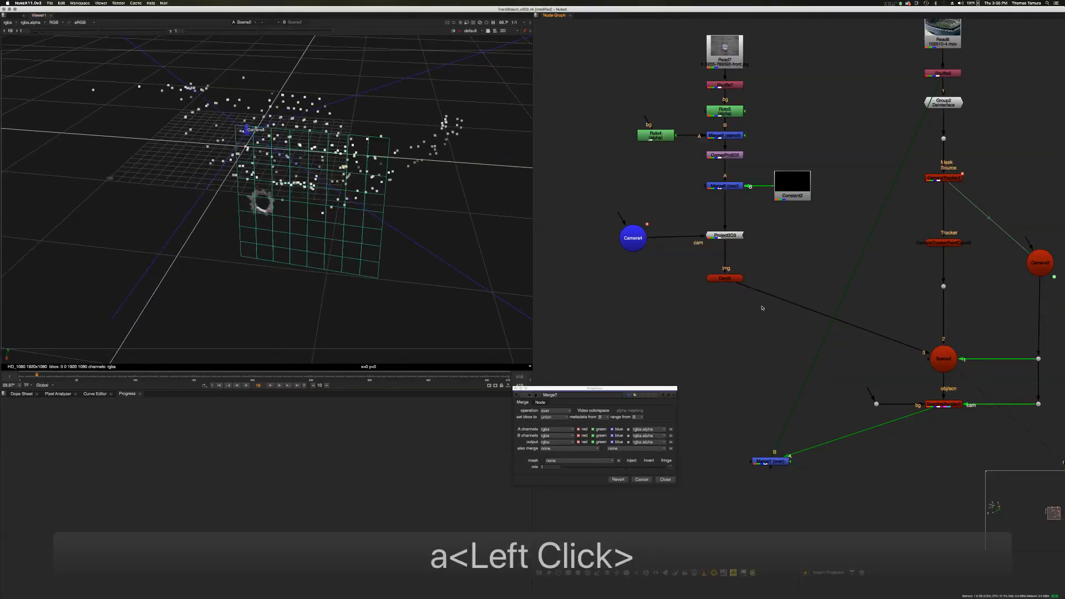
pyautogui.doubleClick(730, 278)
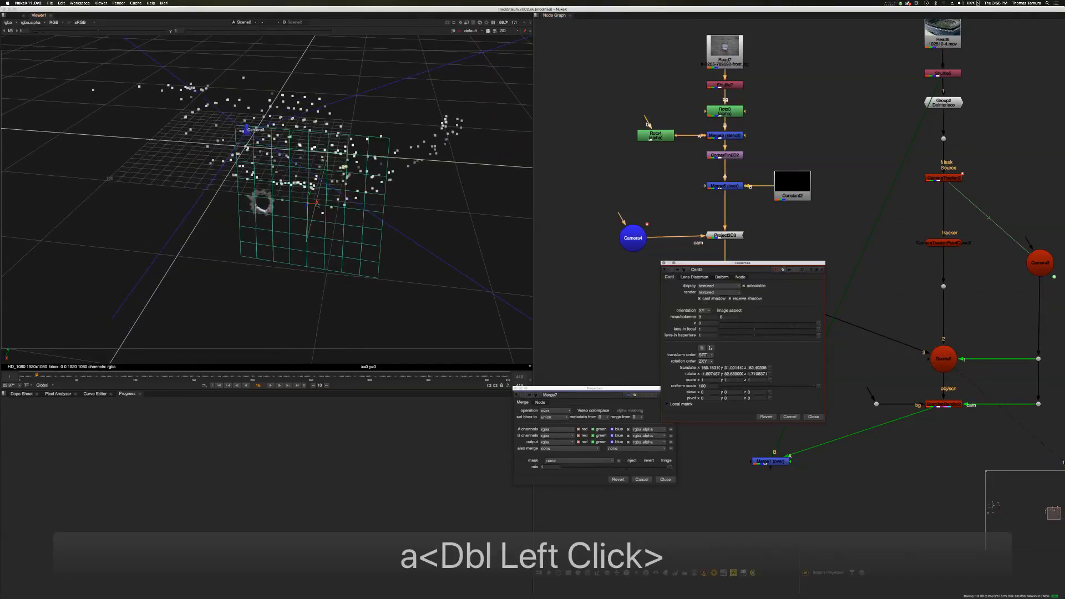
pyautogui.moveTo(317, 205); pyautogui.dragTo(344, 197)
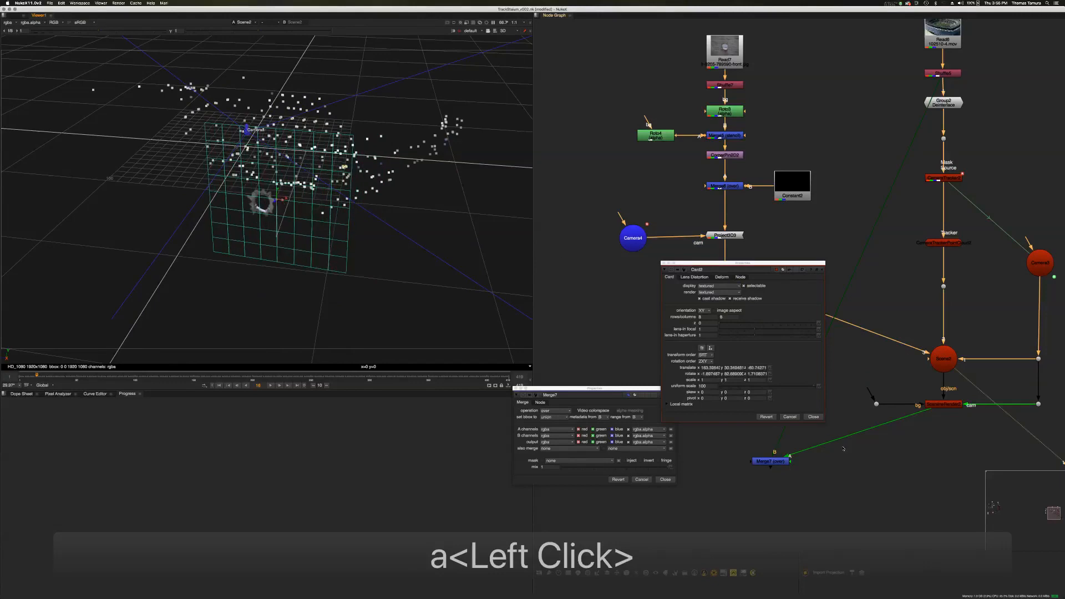
pyautogui.doubleClick(821, 417)
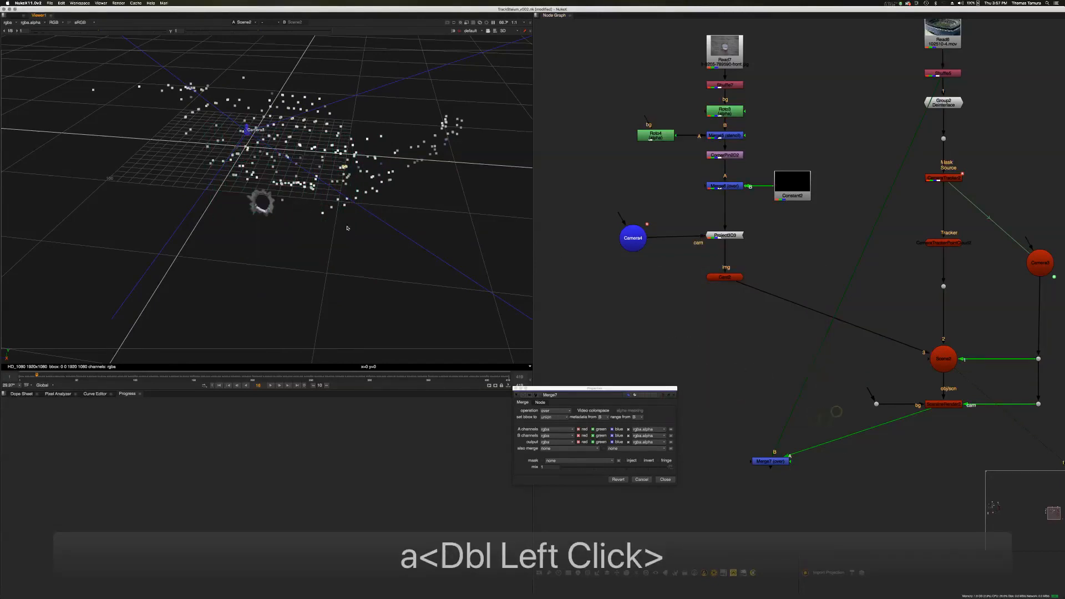
# Display the Merge over the footage and disconnect the camera tracker's point cloud from the Scene to hide the tracking points
pyautogui.click(741, 313)
pyautogui.scroll(-3, 732, 310)
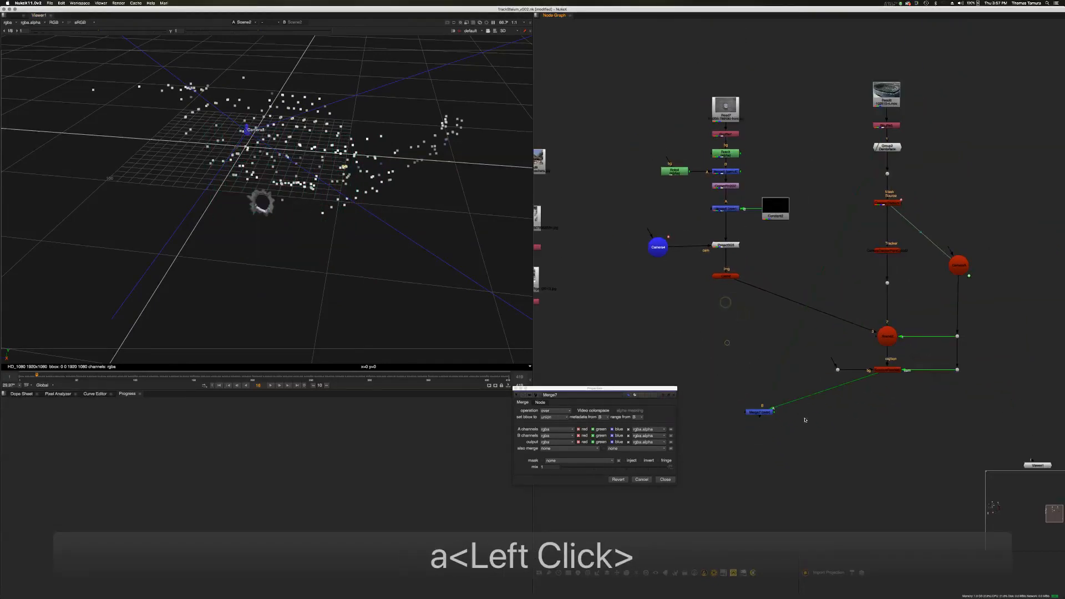
pyautogui.moveTo(895, 346); pyautogui.dragTo(759, 414)
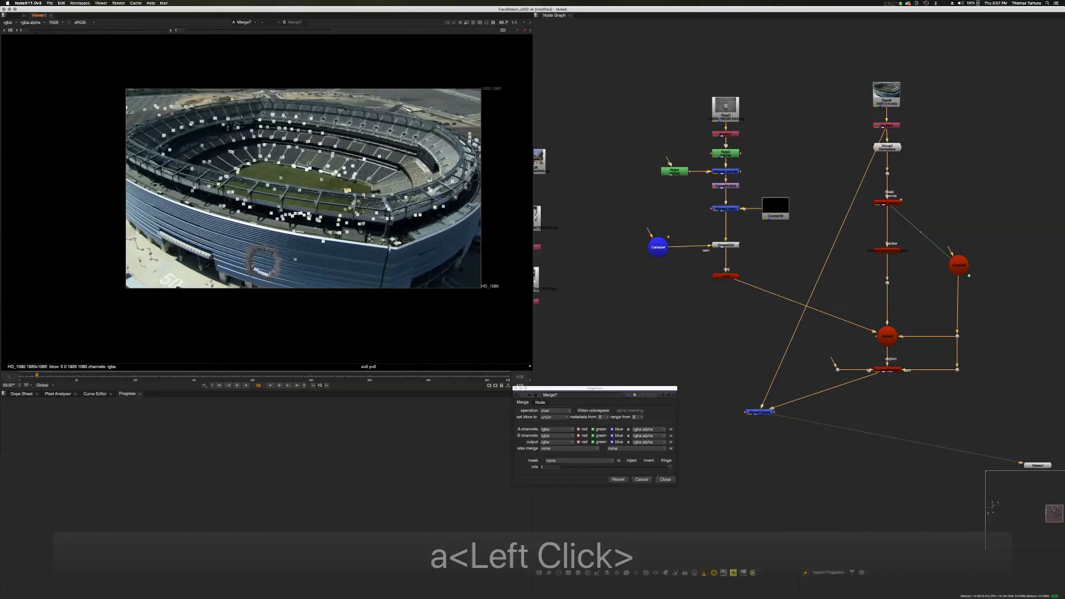
pyautogui.keyDown('alt'); pyautogui.moveTo(775, 293); pyautogui.dragTo(782, 299); pyautogui.keyUp('alt')
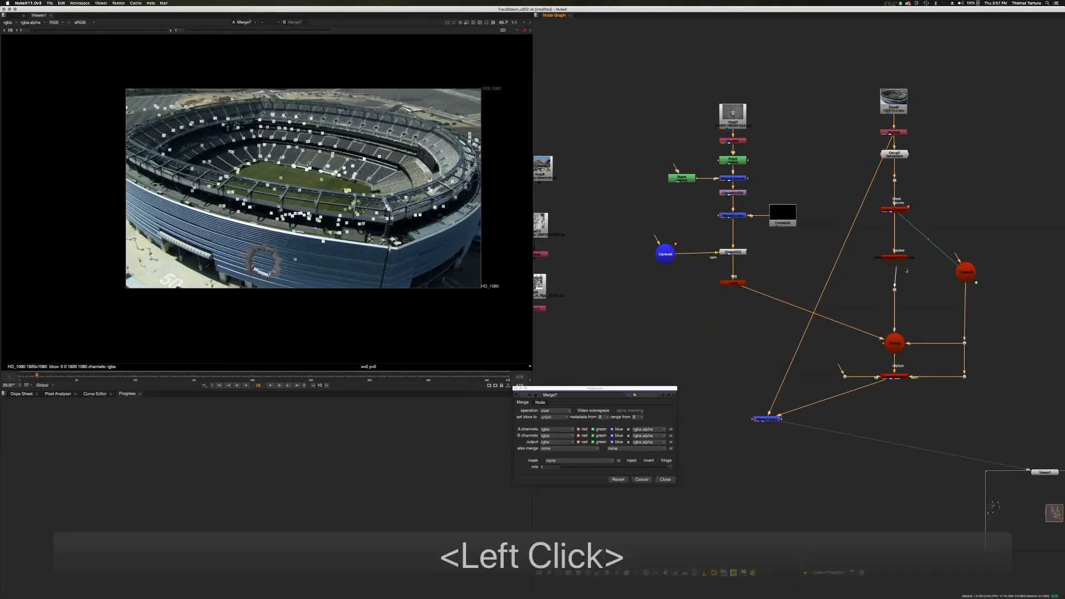
pyautogui.click(779, 417)
pyautogui.moveTo(772, 420)
pyautogui.mouseDown()
pyautogui.moveTo(776, 405)
pyautogui.moveTo(780, 426)
pyautogui.mouseUp()
pyautogui.click(747, 386)
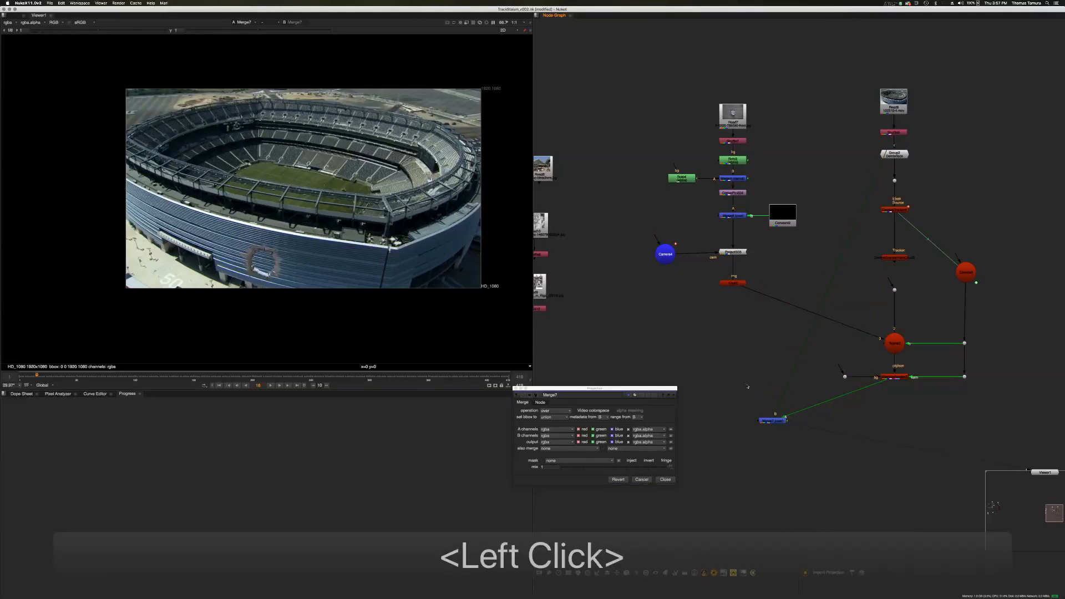
# Settle the final Merge over the footage in the node graph and close its properties
pyautogui.click(775, 421)
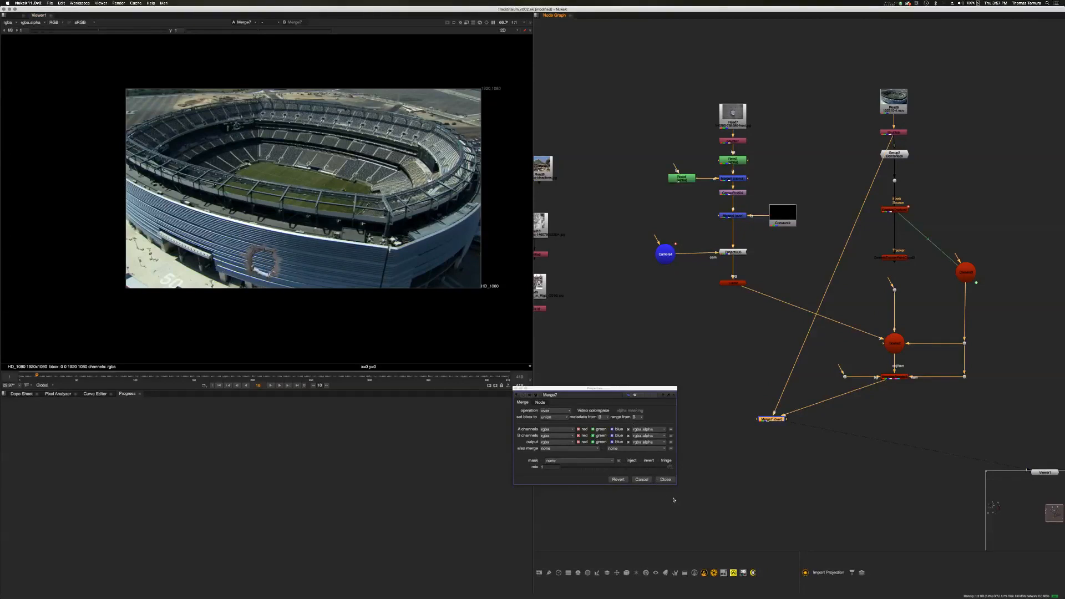
pyautogui.click(690, 350)
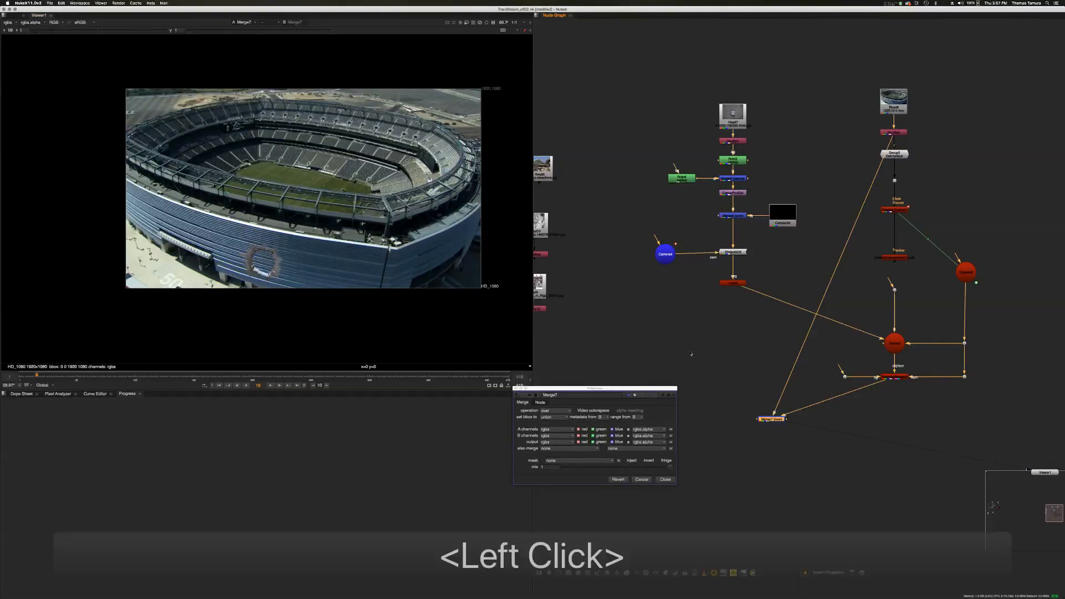
pyautogui.click(665, 479)
# Examine the properties of the Roto that feeds the stencil Merge and close them
pyautogui.click(683, 177)
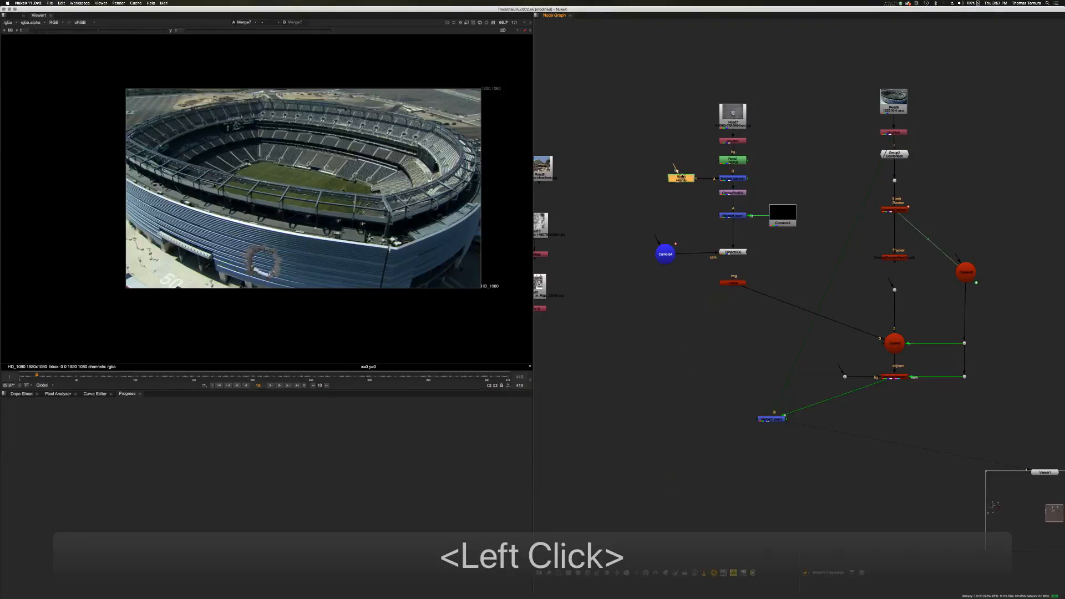
pyautogui.doubleClick(676, 170)
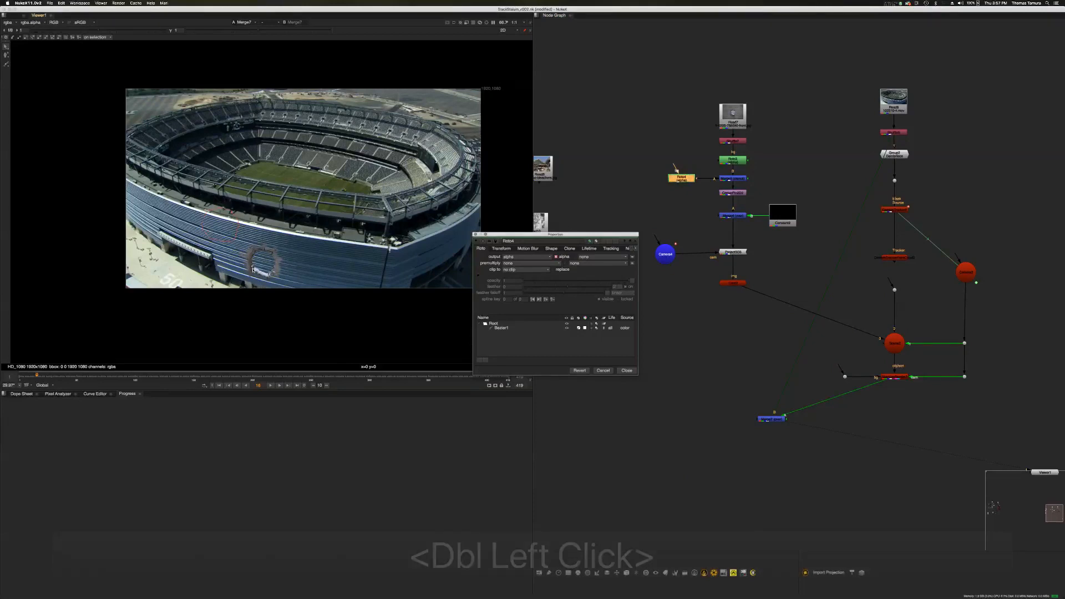
pyautogui.click(626, 370)
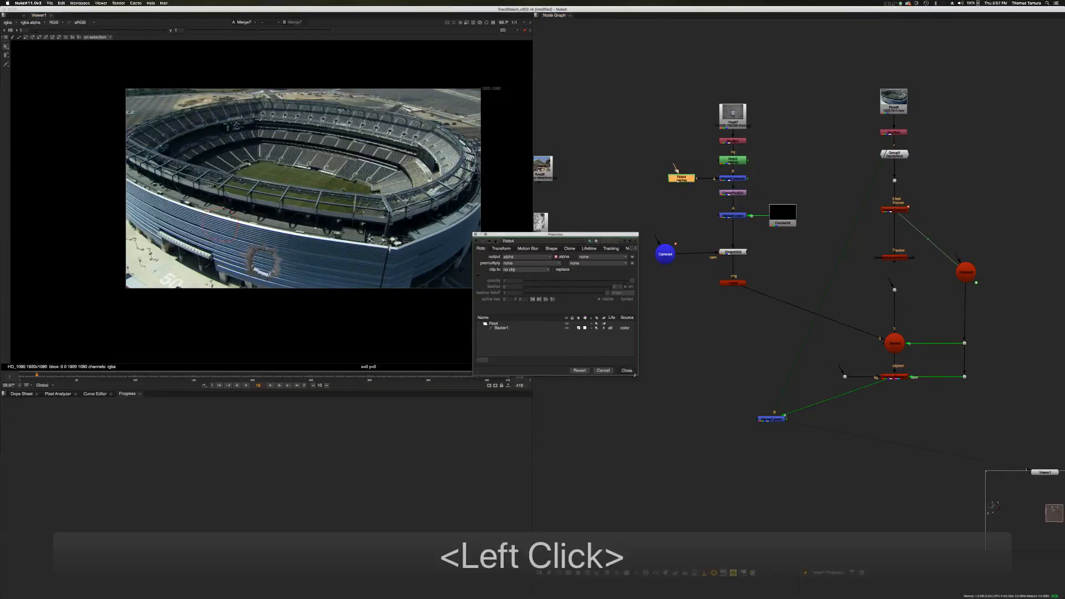
# Spread the wall hole branch apart to leave space between the stencil Merge and the CornerPin2D for another node
pyautogui.moveTo(830, 245); pyautogui.dragTo(709, 193)
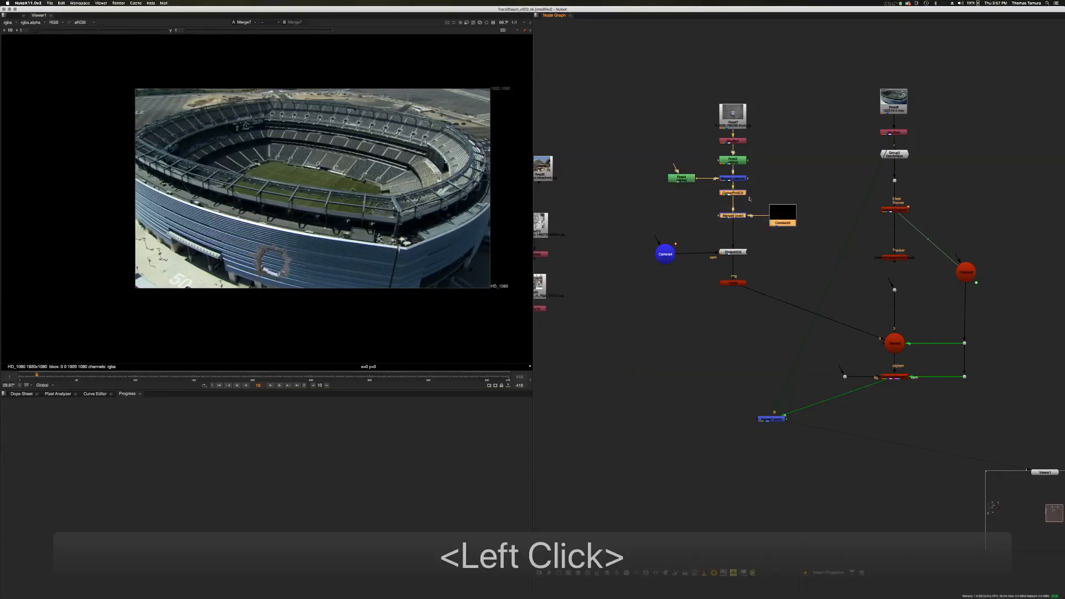
pyautogui.moveTo(780, 215); pyautogui.dragTo(780, 228)
pyautogui.click(652, 71)
pyautogui.moveTo(652, 71); pyautogui.dragTo(810, 200)
pyautogui.moveTo(750, 131); pyautogui.dragTo(749, 113)
pyautogui.click(798, 140)
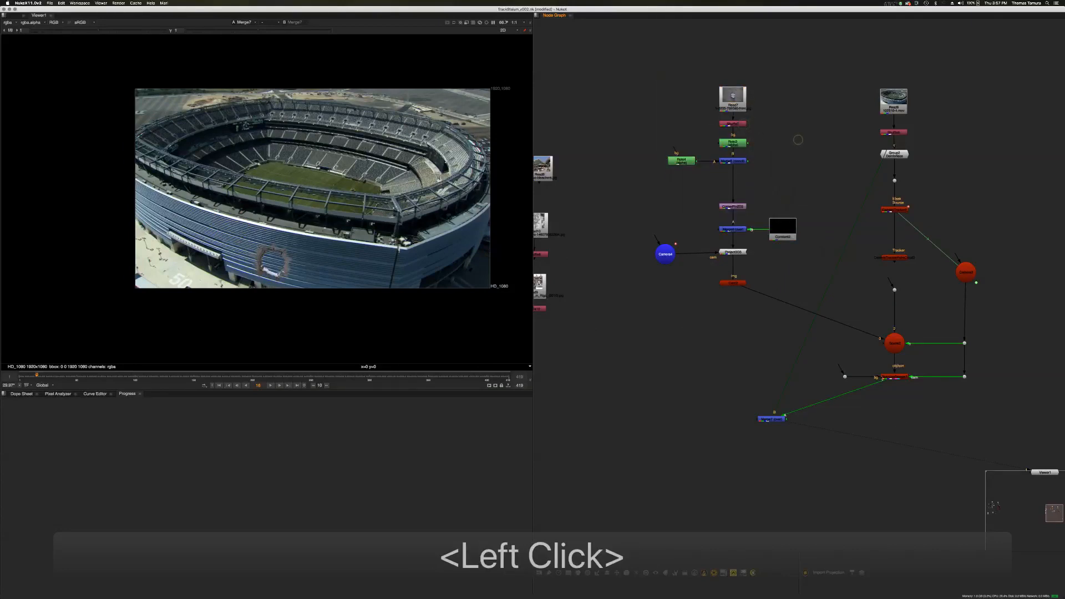
# Reopen the stencil Roto's properties to check its alpha output and close them again
pyautogui.doubleClick(677, 195)
pyautogui.click(667, 426)
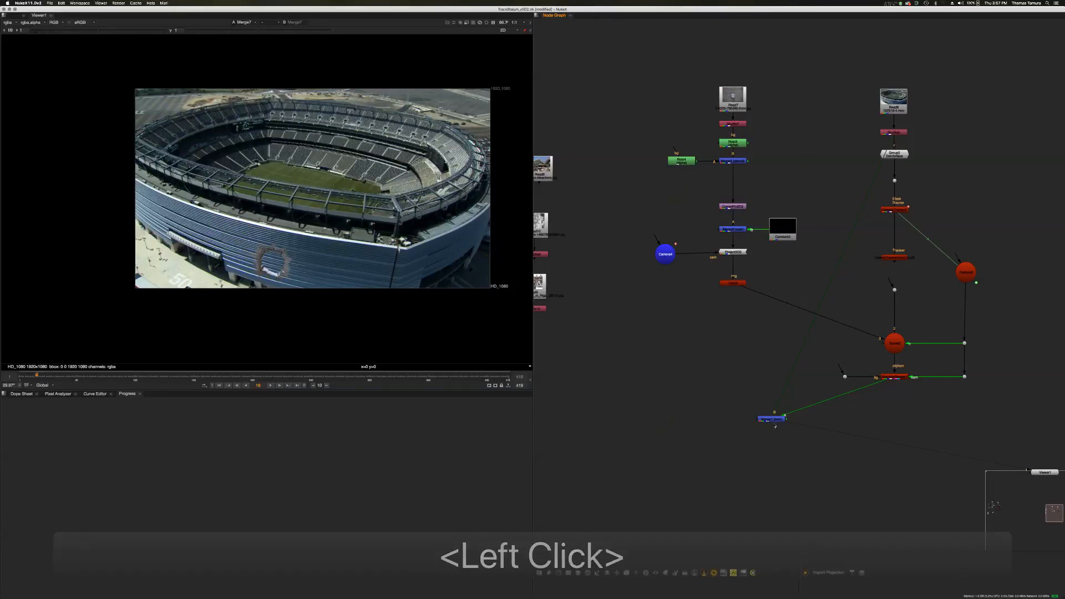
pyautogui.doubleClick(686, 161)
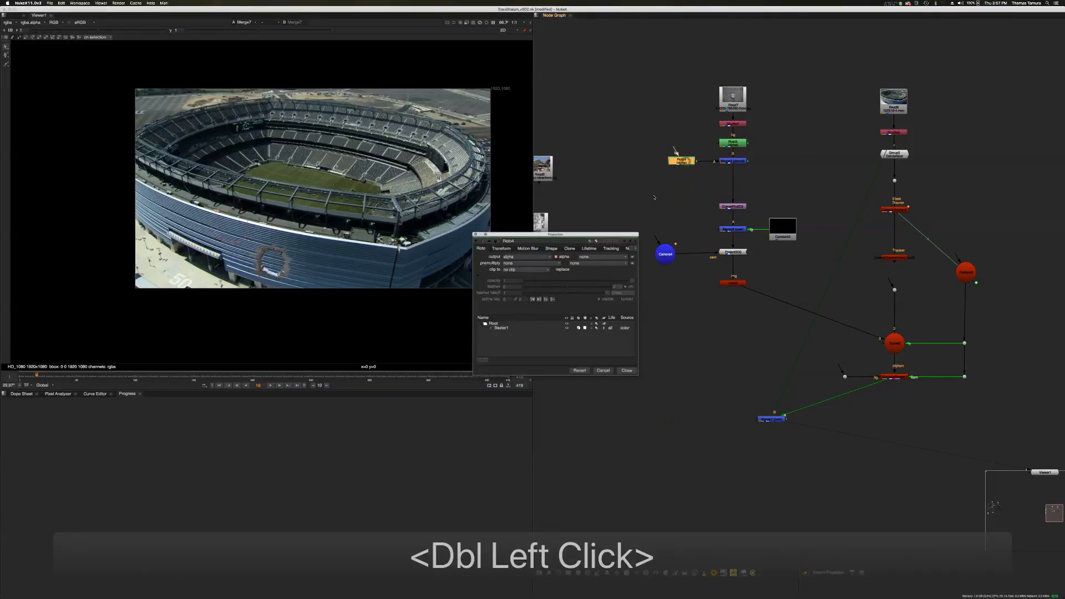
pyautogui.click(626, 370)
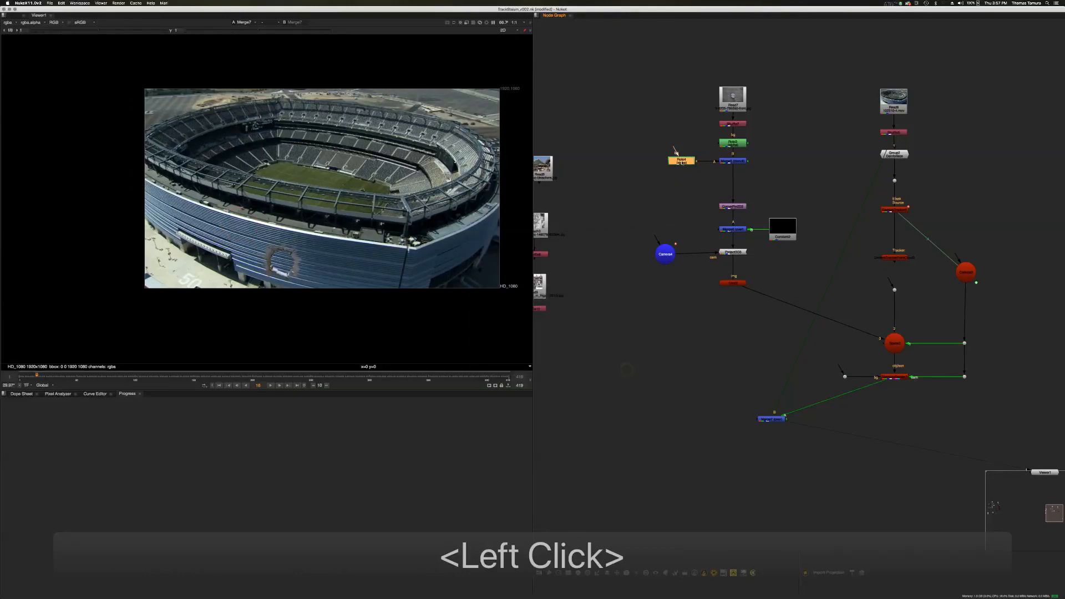
# Move Roto4 further from the stencil Merge and add a Copy node with its A input fed by Roto4
pyautogui.moveTo(681, 163); pyautogui.dragTo(664, 164)
pyautogui.press('k')
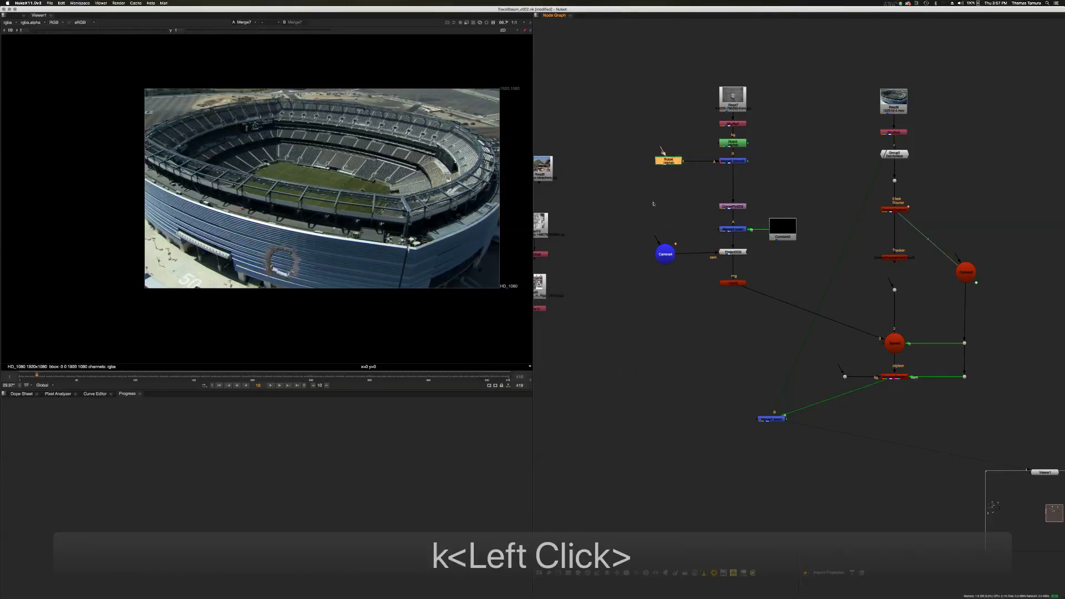
pyautogui.moveTo(777, 178); pyautogui.dragTo(874, 177, button='middle')
pyautogui.moveTo(805, 160); pyautogui.dragTo(796, 186)
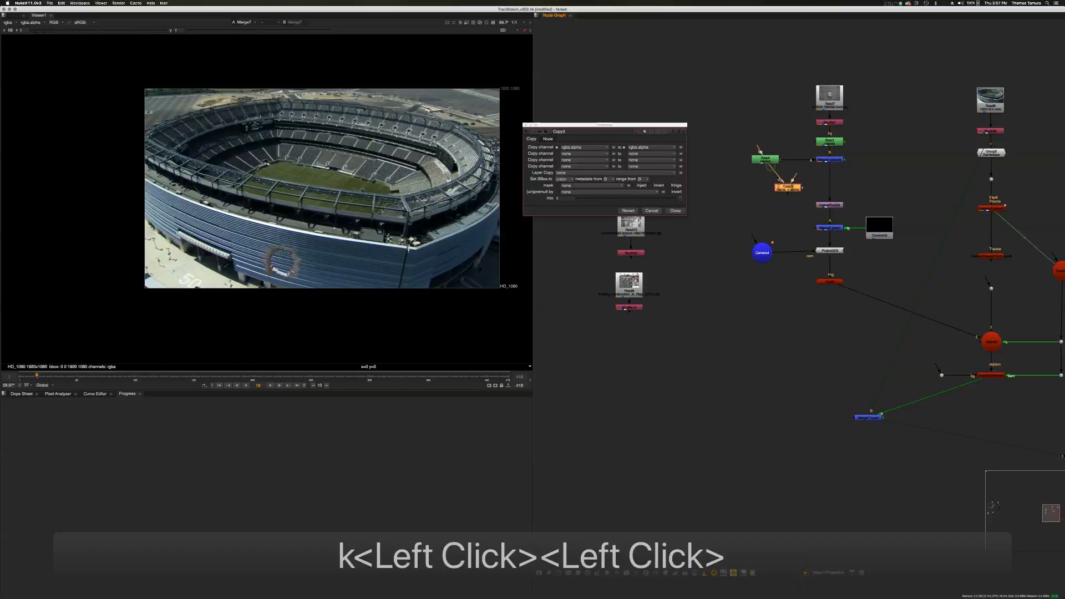
pyautogui.scroll(10, 787, 175)
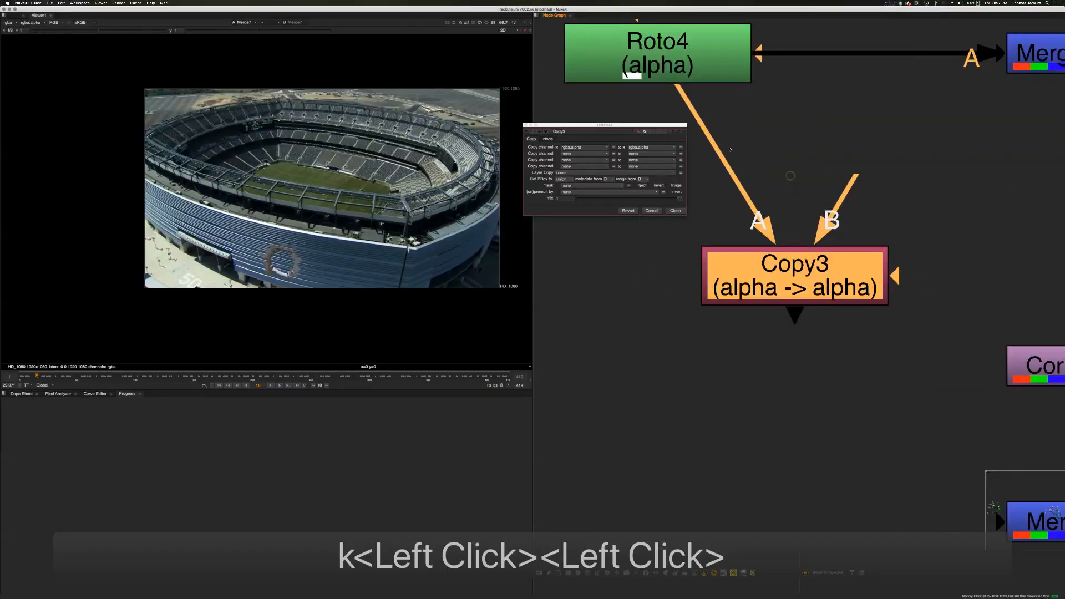
# Create a new damage layer with the channel damage.matte as the destination for the Copy node's rgba.alpha
pyautogui.click(652, 146)
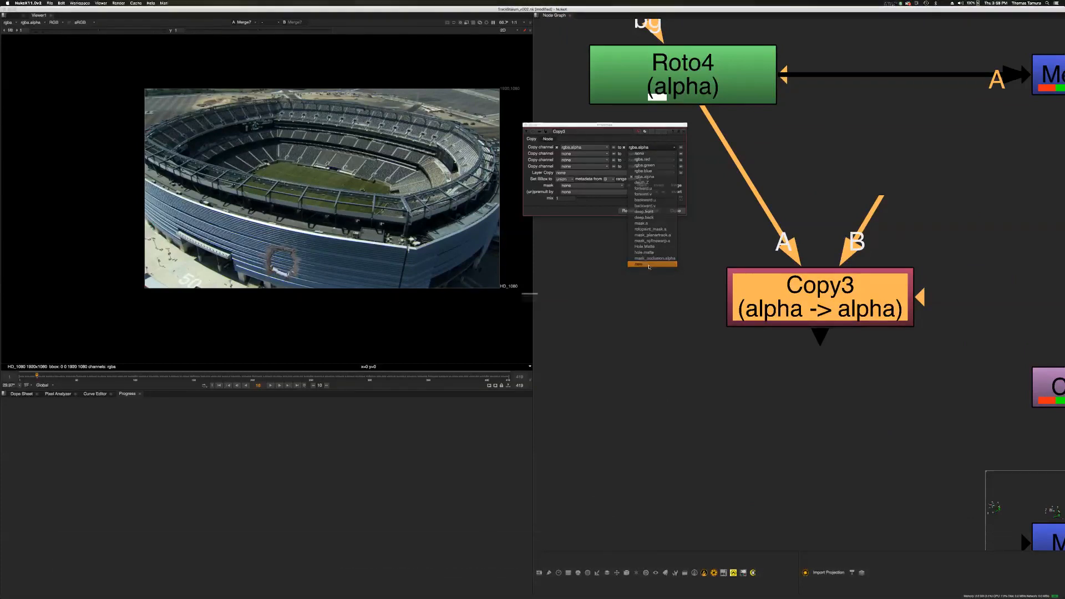
pyautogui.click(649, 265)
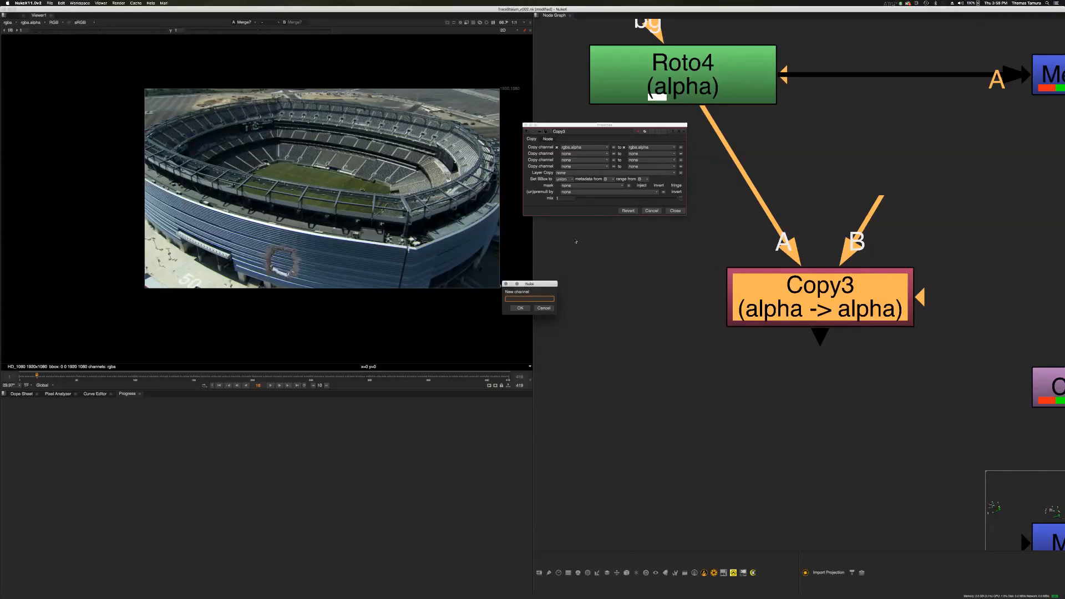
pyautogui.write('dama')
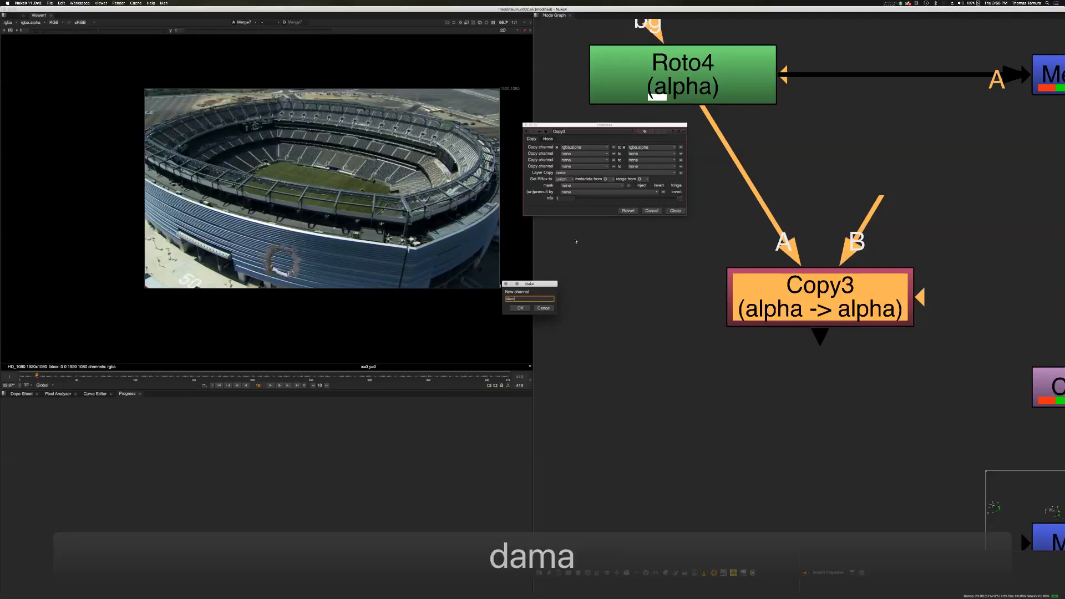
pyautogui.write('ge.matte')
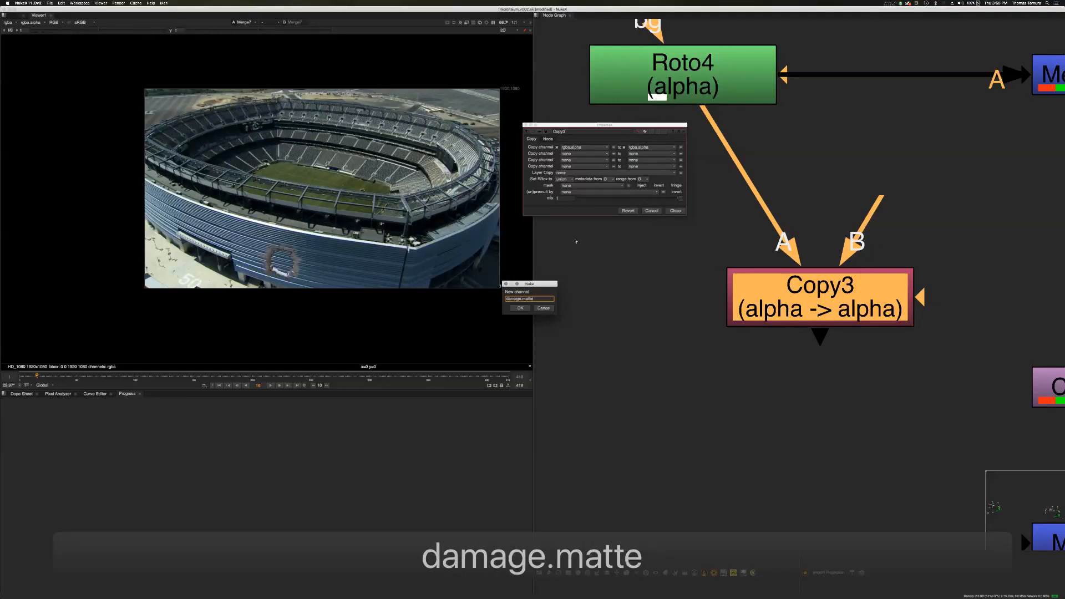
pyautogui.moveTo(541, 285); pyautogui.dragTo(664, 246)
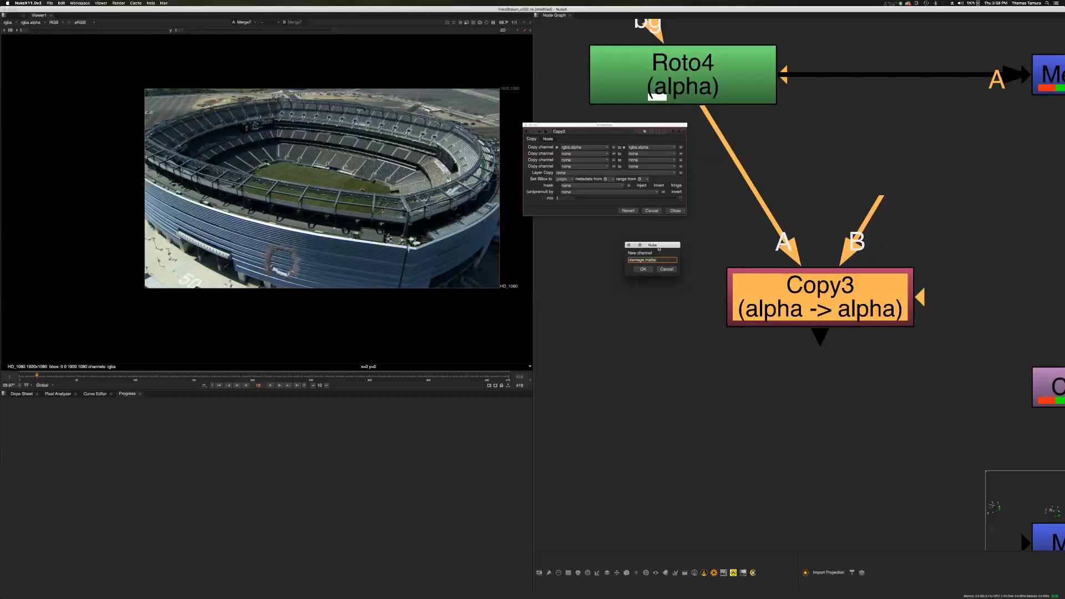
pyautogui.moveTo(658, 248); pyautogui.dragTo(660, 247)
pyautogui.click(652, 271)
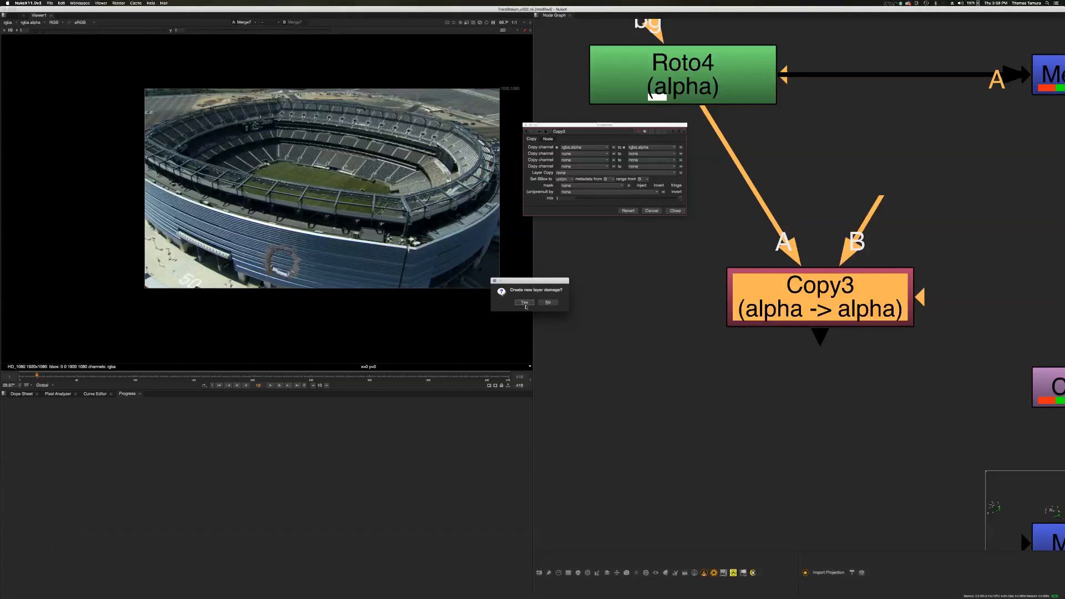
pyautogui.click(524, 303)
pyautogui.click(571, 314)
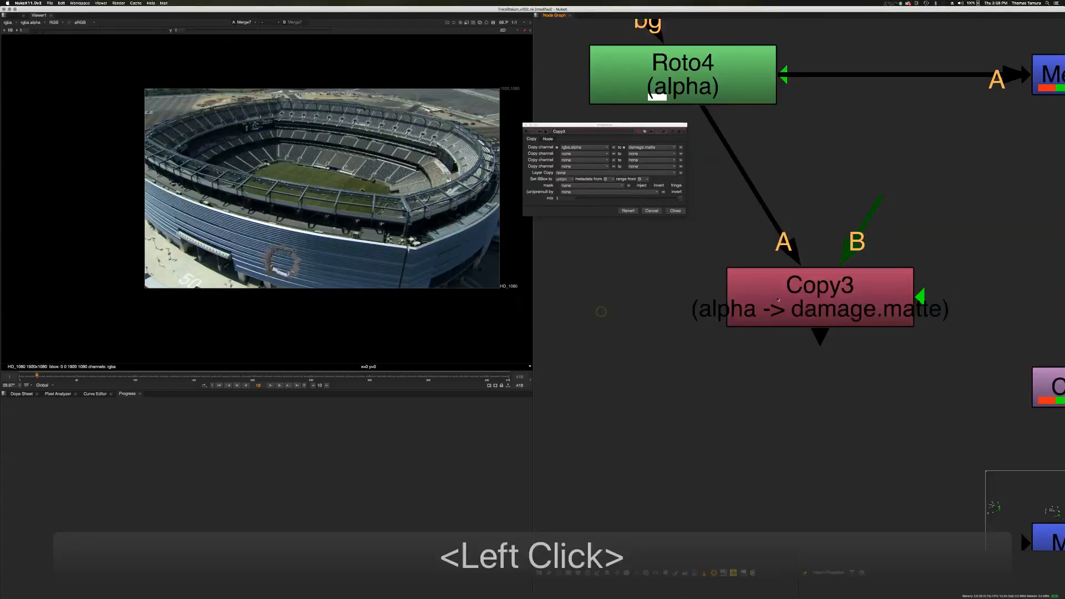
# Insert the Copy node into the pipe between the stencil Merge and the CornerPin2D
pyautogui.scroll(-5, 747, 219)
pyautogui.moveTo(806, 264); pyautogui.dragTo(911, 243)
pyautogui.moveTo(831, 172); pyautogui.dragTo(745, 145, button='middle')
pyautogui.scroll(-5, 745, 144)
pyautogui.click(745, 144)
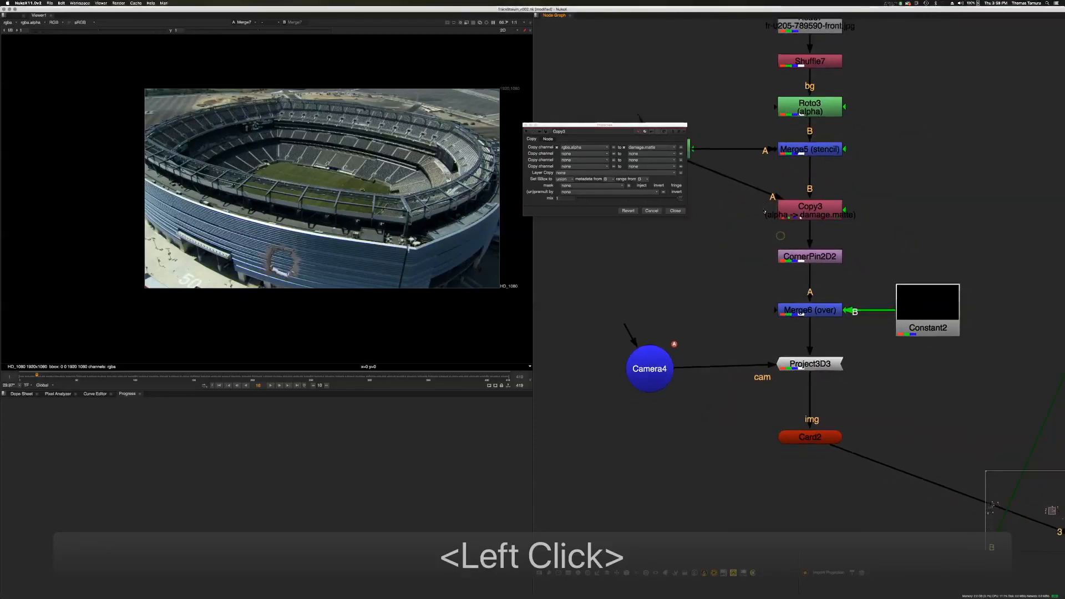
# View the stencil Merge and the Copy node in turn and compare the layers each one offers
pyautogui.click(808, 166)
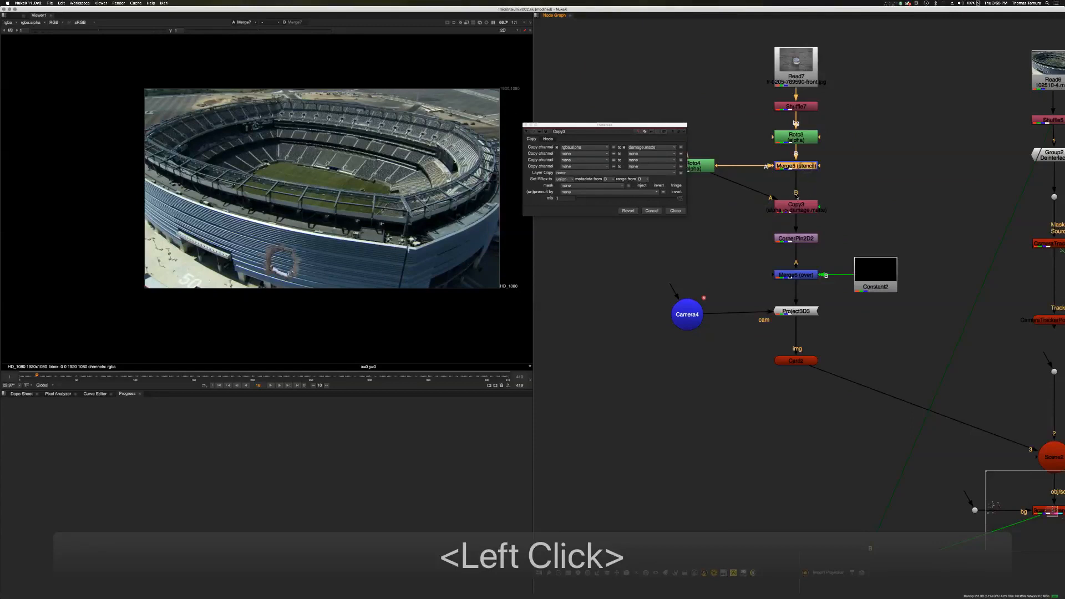
pyautogui.press('1')
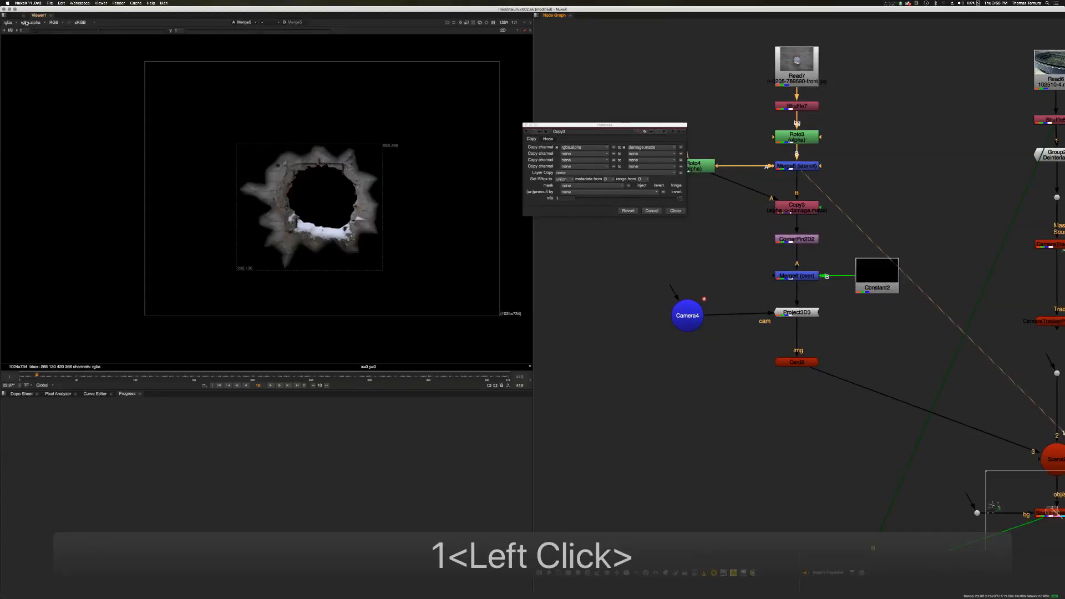
pyautogui.click(9, 23)
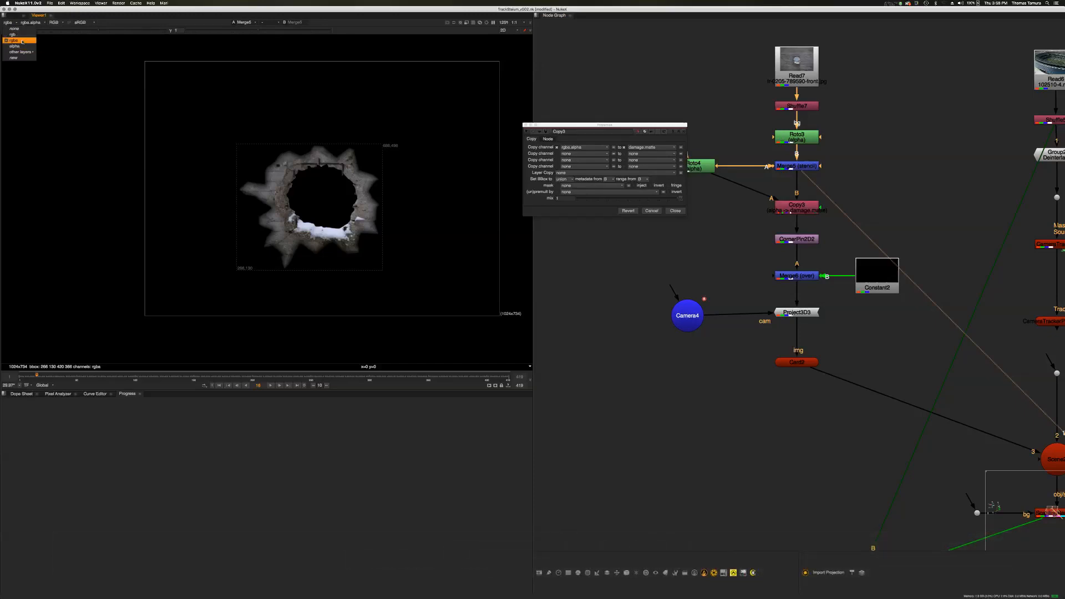
pyautogui.click(22, 42)
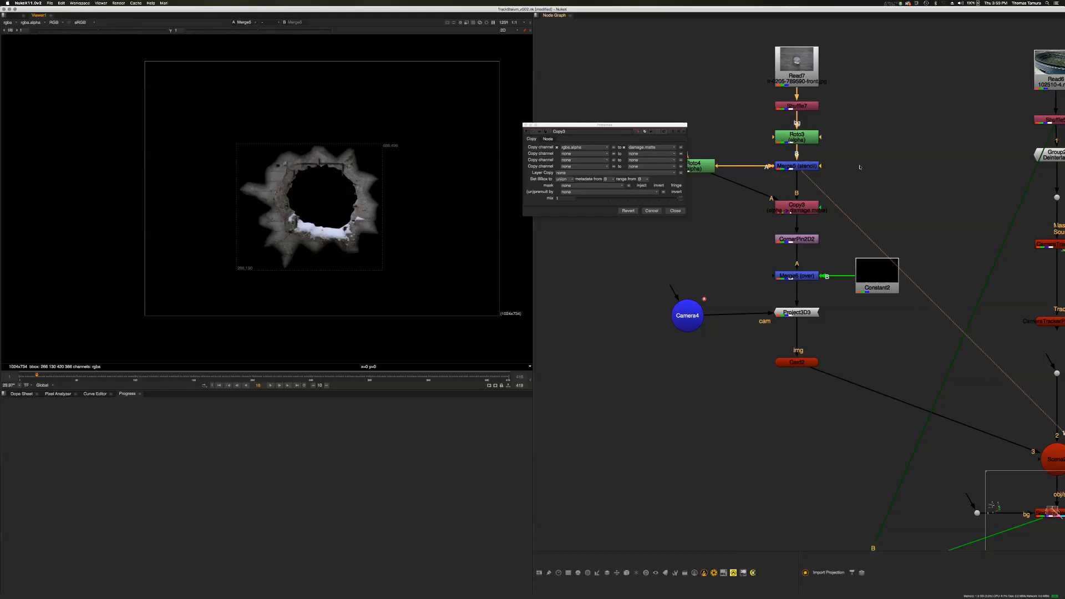
pyautogui.moveTo(811, 178); pyautogui.dragTo(803, 211)
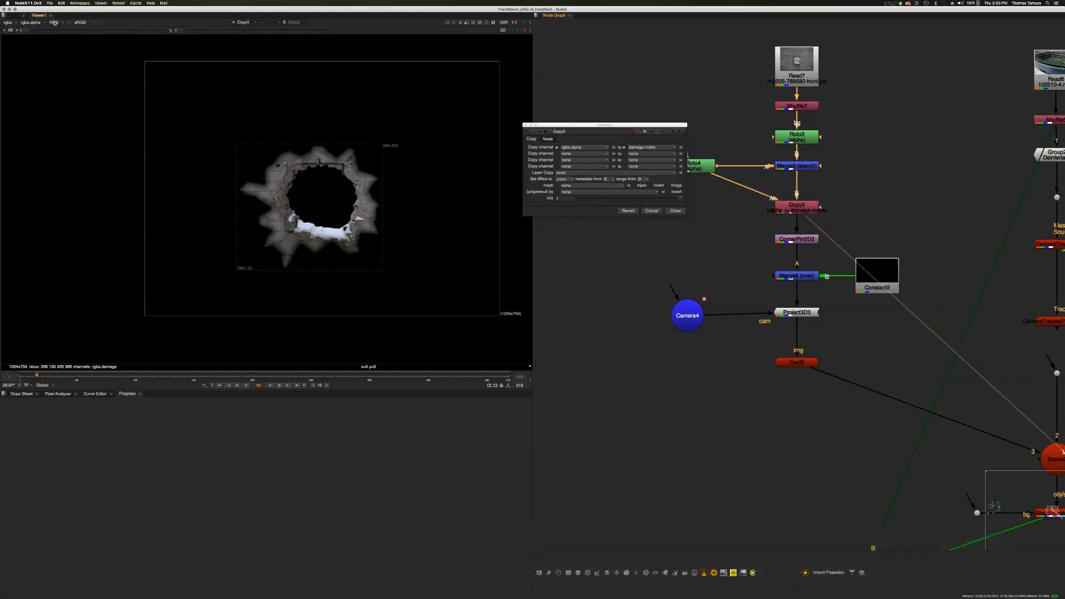
pyautogui.click(9, 23)
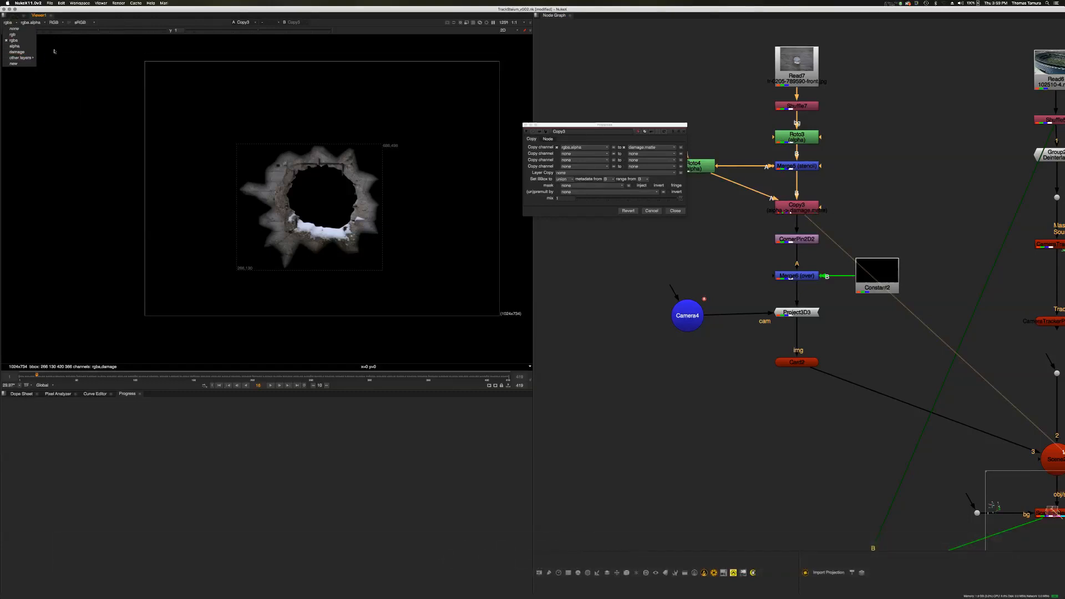
pyautogui.click(622, 307)
pyautogui.click(809, 208)
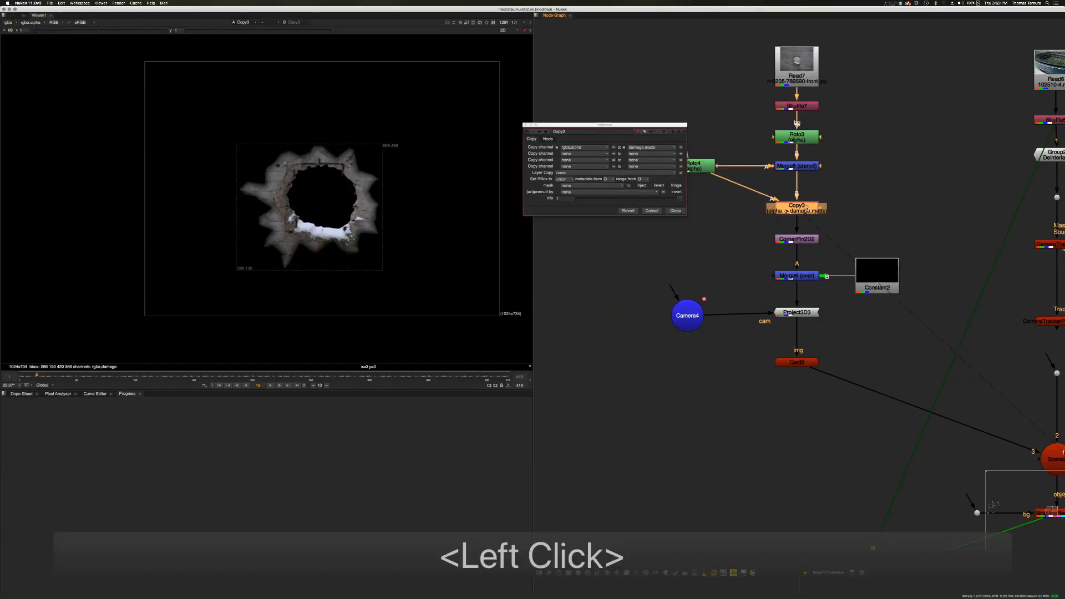
# Straighten the Copy node in the branch and add a Dot that squares off the pipe from Roto4 to it
pyautogui.moveTo(802, 204); pyautogui.dragTo(802, 209)
pyautogui.moveTo(713, 221); pyautogui.dragTo(799, 202, button='middle')
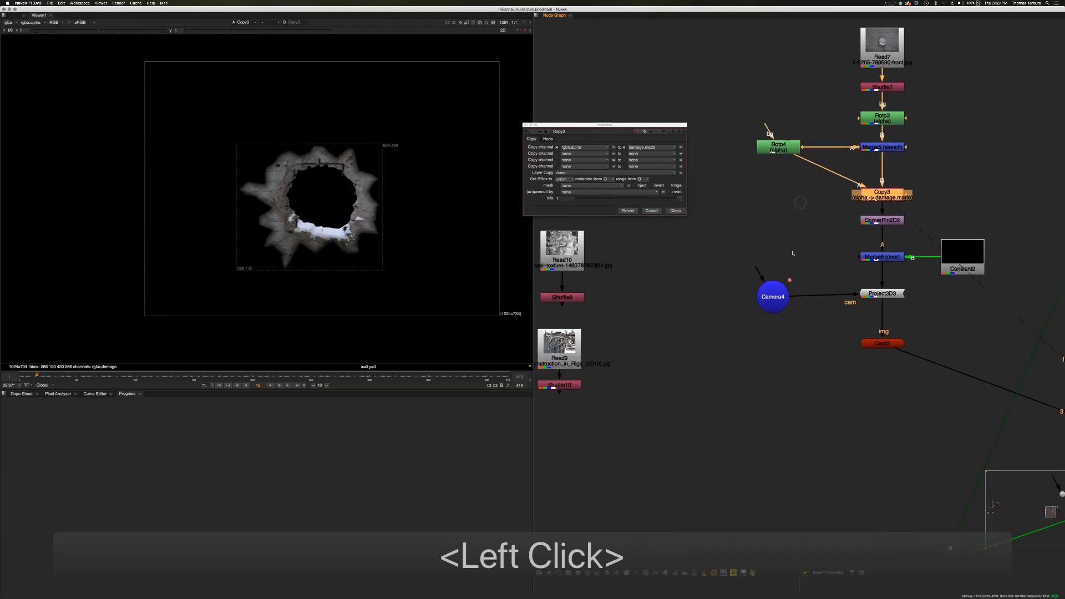
pyautogui.click(794, 249)
pyautogui.keyDown('super'); pyautogui.moveTo(827, 171); pyautogui.dragTo(779, 193); pyautogui.keyUp('super')
pyautogui.moveTo(791, 256); pyautogui.dragTo(767, 212, button='middle')
pyautogui.click(765, 214)
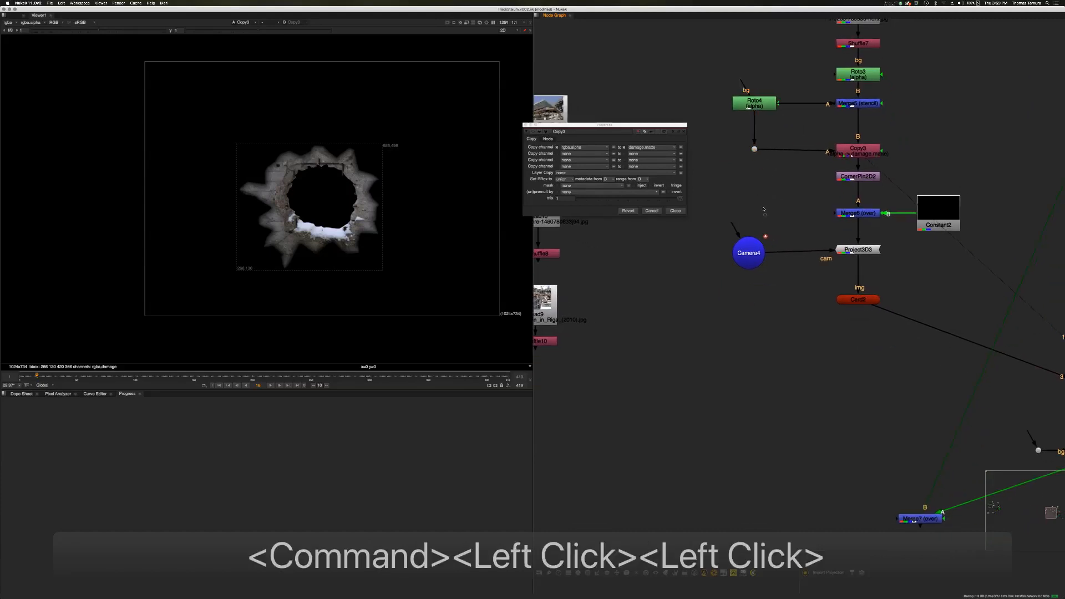
# Compare the viewer layers available at the Copy node with those at the Merge over the black Constant
pyautogui.click(15, 24)
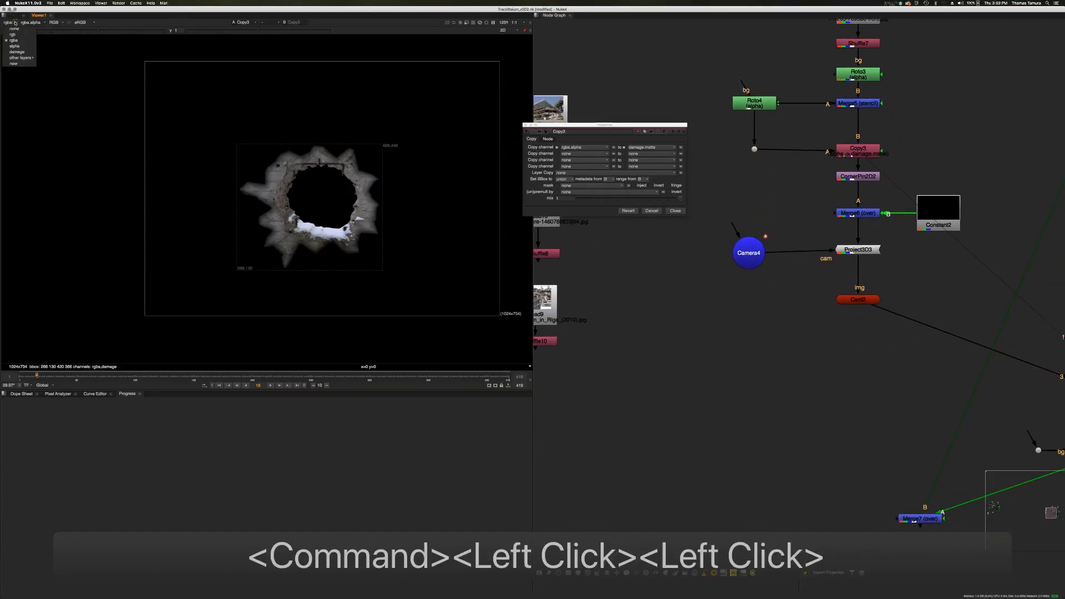
pyautogui.click(25, 52)
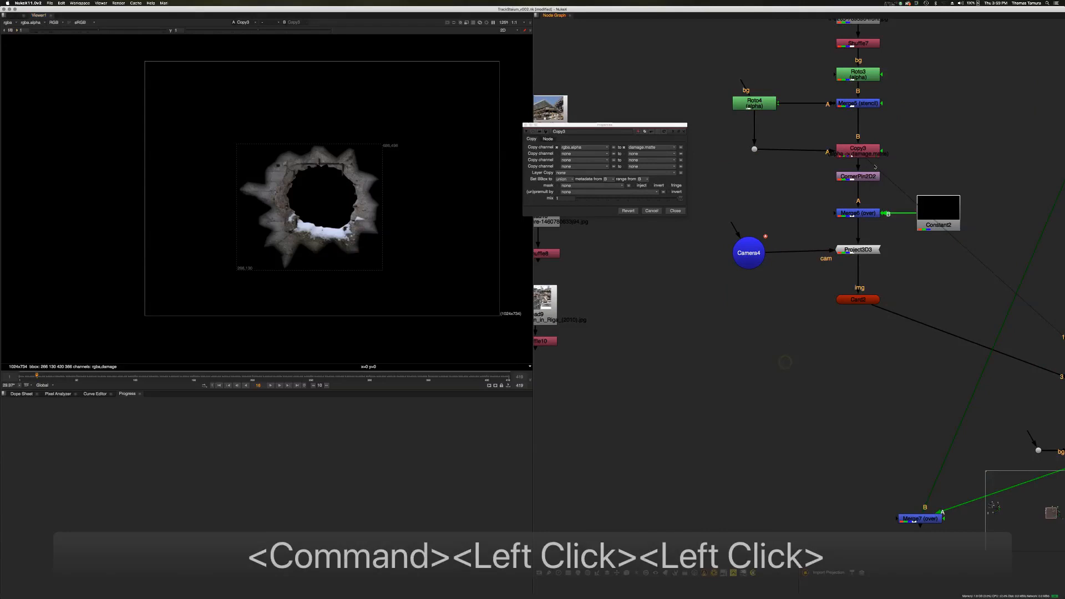
pyautogui.moveTo(870, 163); pyautogui.dragTo(864, 217)
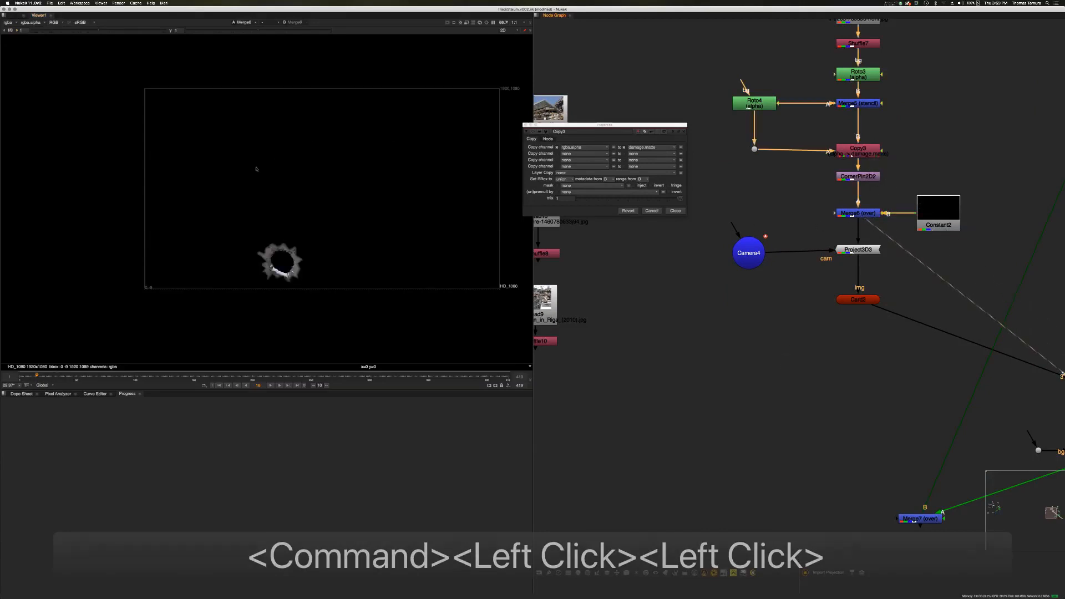
pyautogui.click(14, 24)
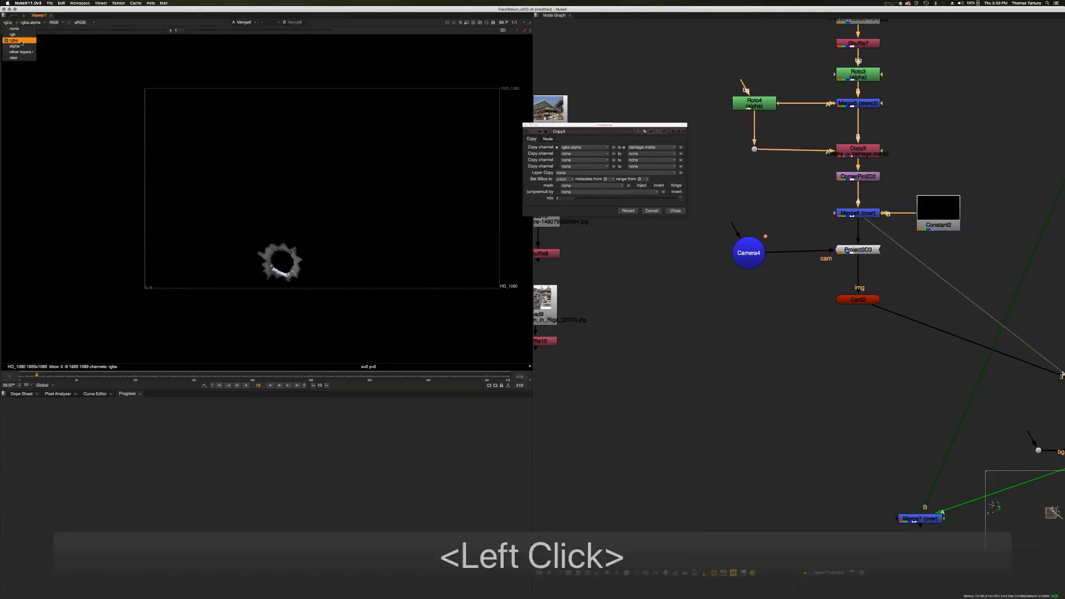
pyautogui.click(116, 68)
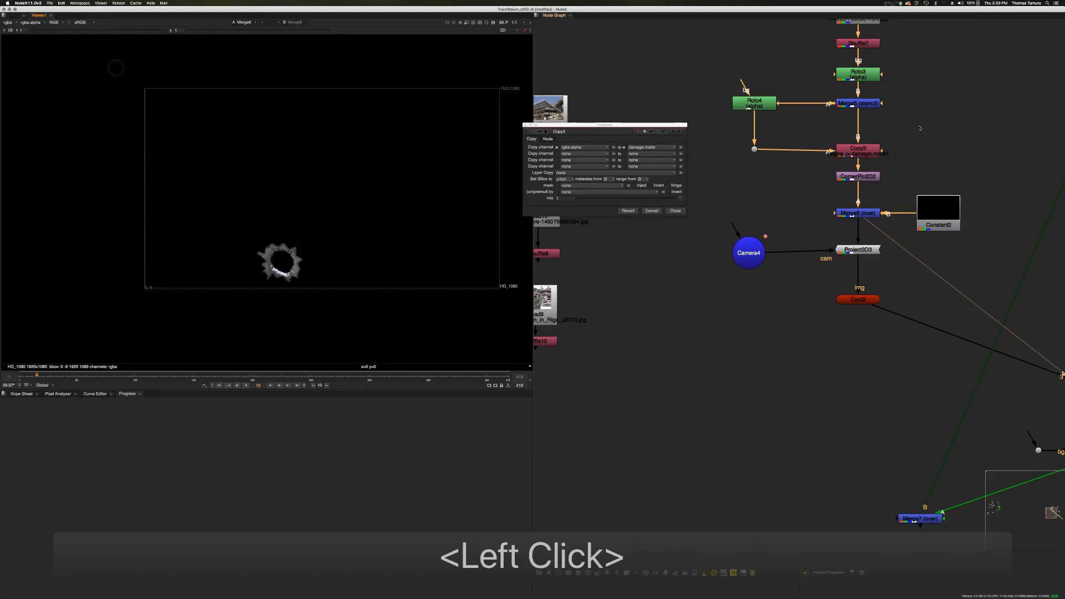
pyautogui.click(869, 144)
pyautogui.click(906, 143)
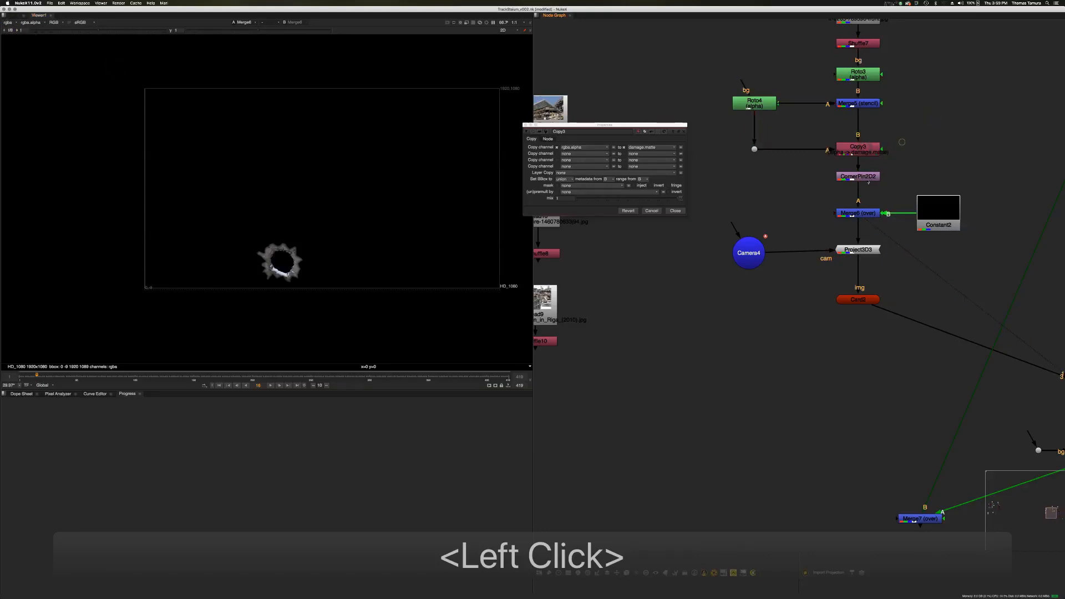
pyautogui.click(866, 178)
pyautogui.moveTo(821, 247); pyautogui.dragTo(809, 213, button='middle')
pyautogui.click(904, 183)
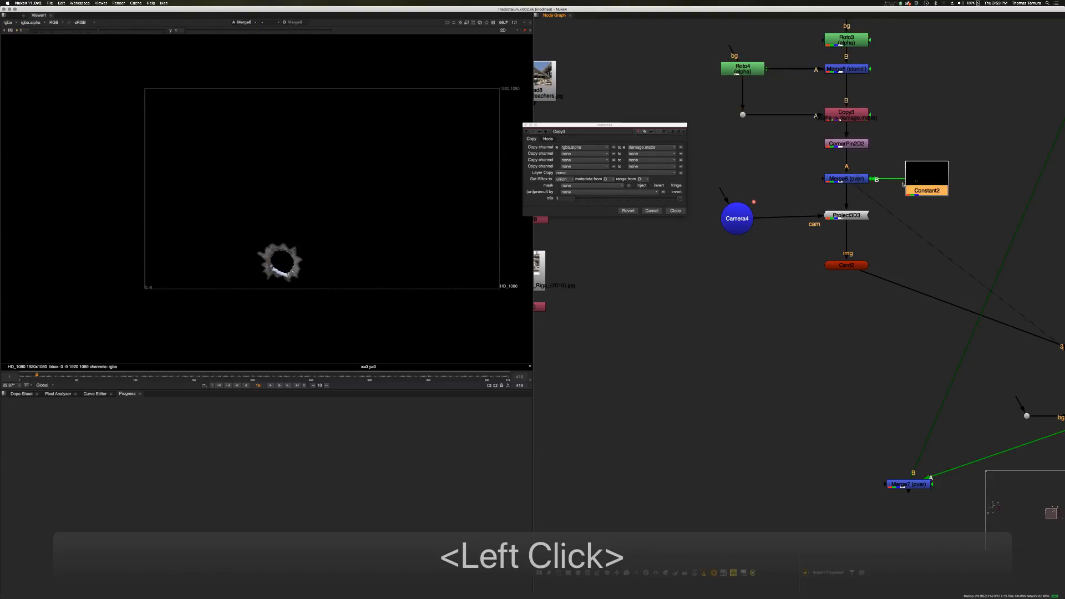
# Line up Camera4 level with the Project3D node and lower both slightly beneath the Merge over the black Constant
pyautogui.click(743, 224)
pyautogui.moveTo(715, 195); pyautogui.dragTo(887, 233)
pyautogui.press('l')
pyautogui.click(879, 239)
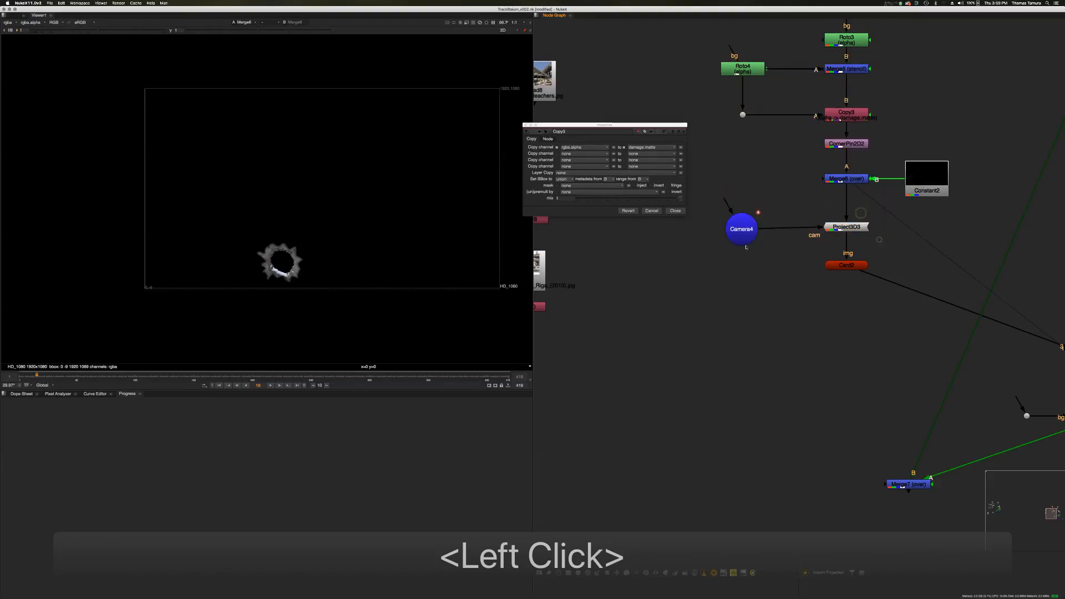
pyautogui.doubleClick(740, 230)
pyautogui.click(918, 179)
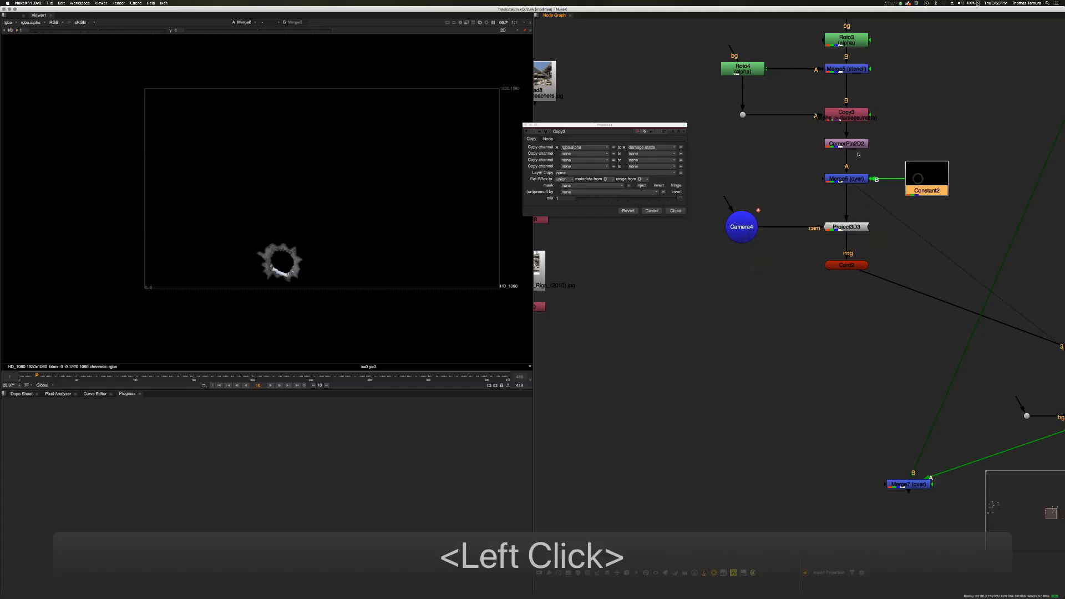
# Set the Merge over the black Constant to also merge the damage layer, and close its properties
pyautogui.scroll(2, 775, 189)
pyautogui.scroll(-3, 788, 223)
pyautogui.moveTo(881, 220)
pyautogui.mouseDown()
pyautogui.moveTo(889, 207)
pyautogui.moveTo(890, 221)
pyautogui.mouseUp()
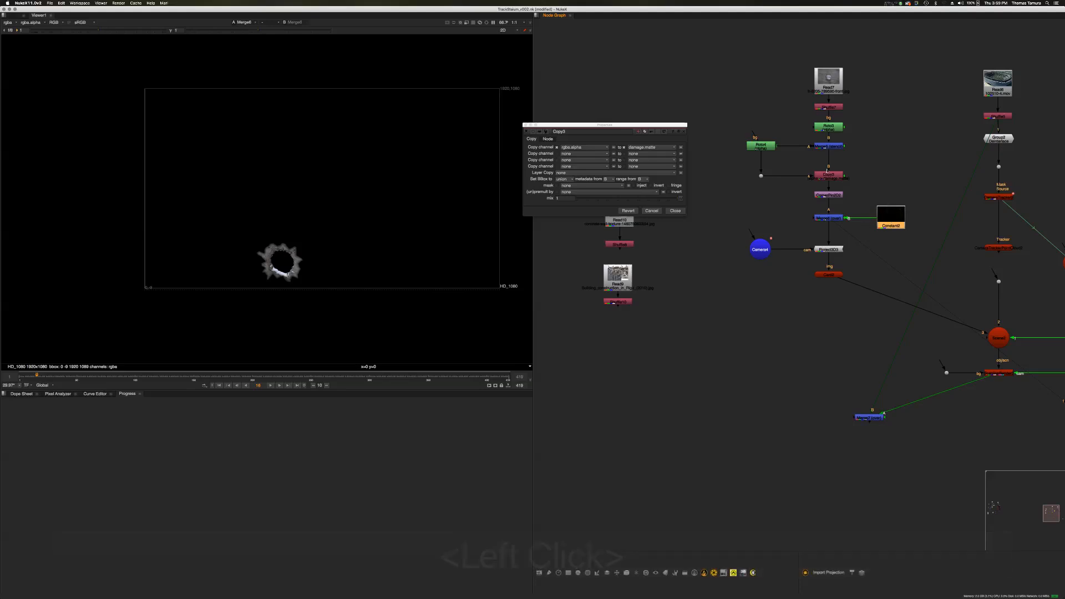
pyautogui.click(827, 219)
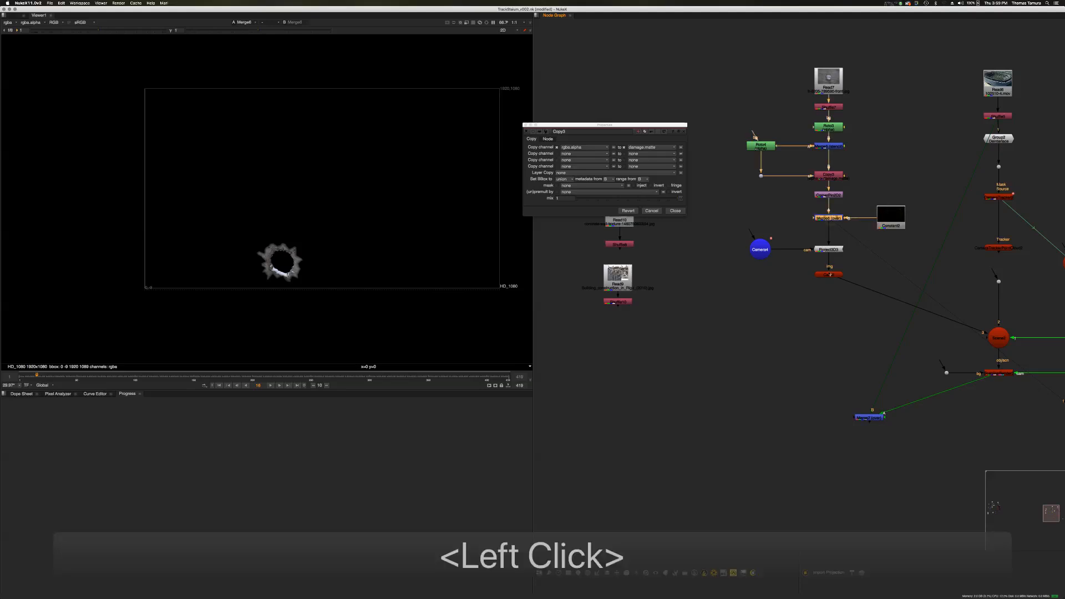
pyautogui.doubleClick(834, 221)
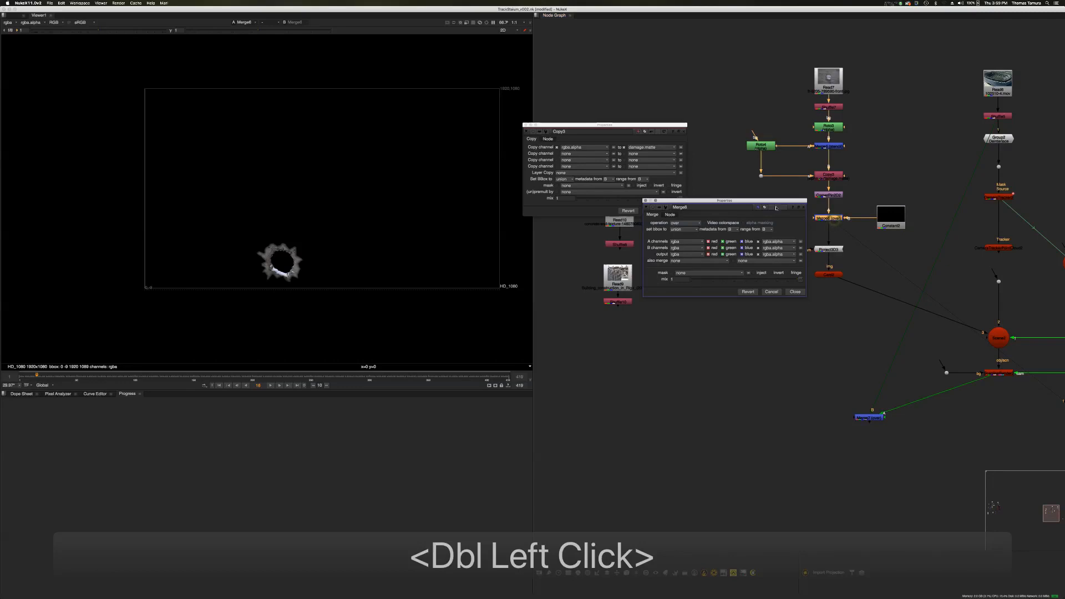
pyautogui.moveTo(776, 208); pyautogui.dragTo(762, 129)
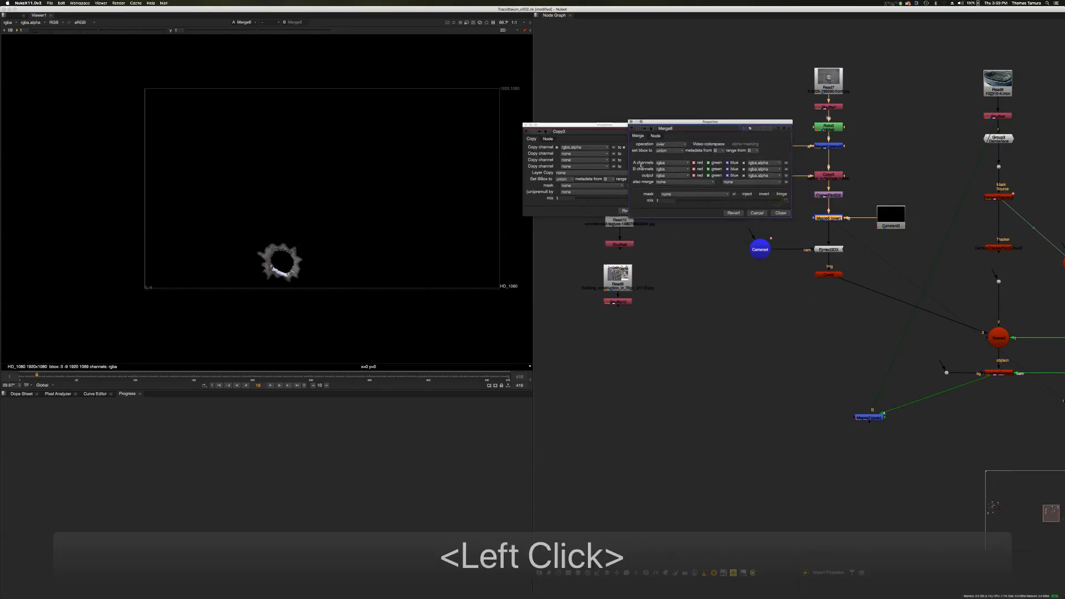
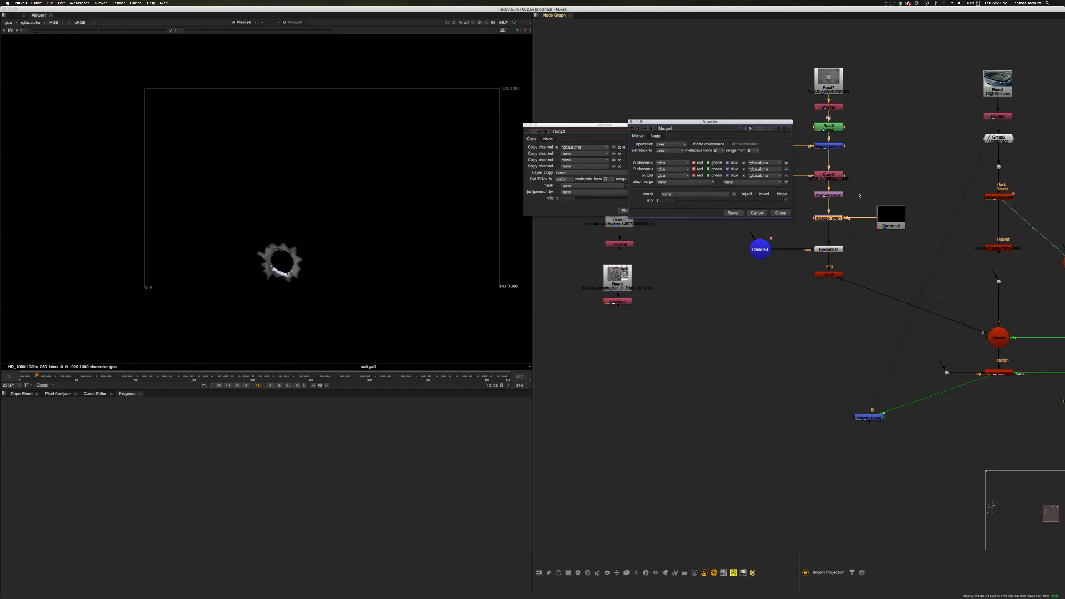
pyautogui.moveTo(883, 216); pyautogui.dragTo(900, 215)
pyautogui.click(673, 213)
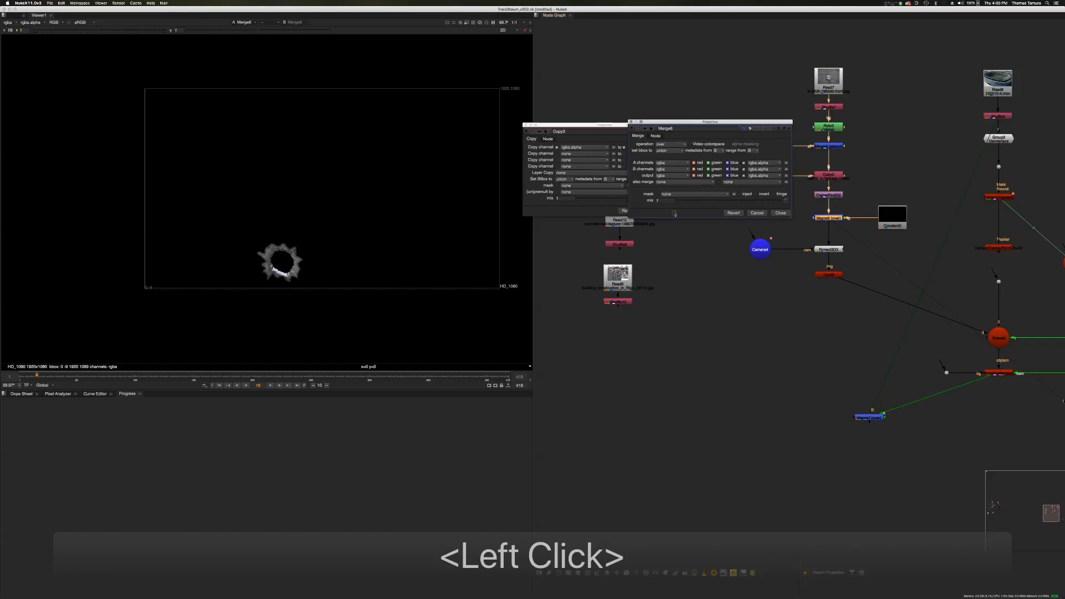
pyautogui.click(673, 183)
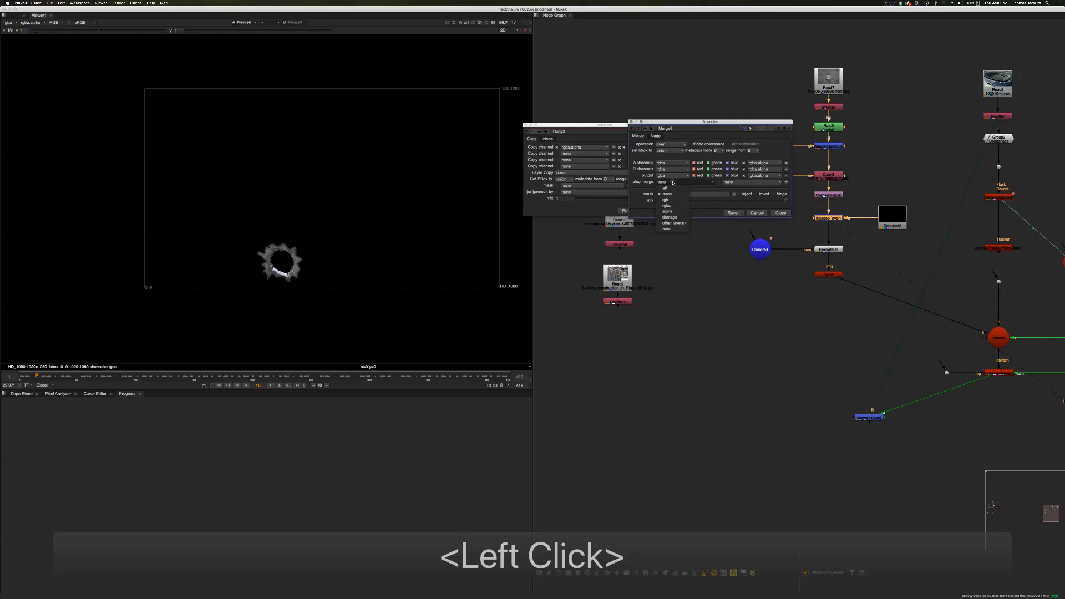
pyautogui.click(677, 217)
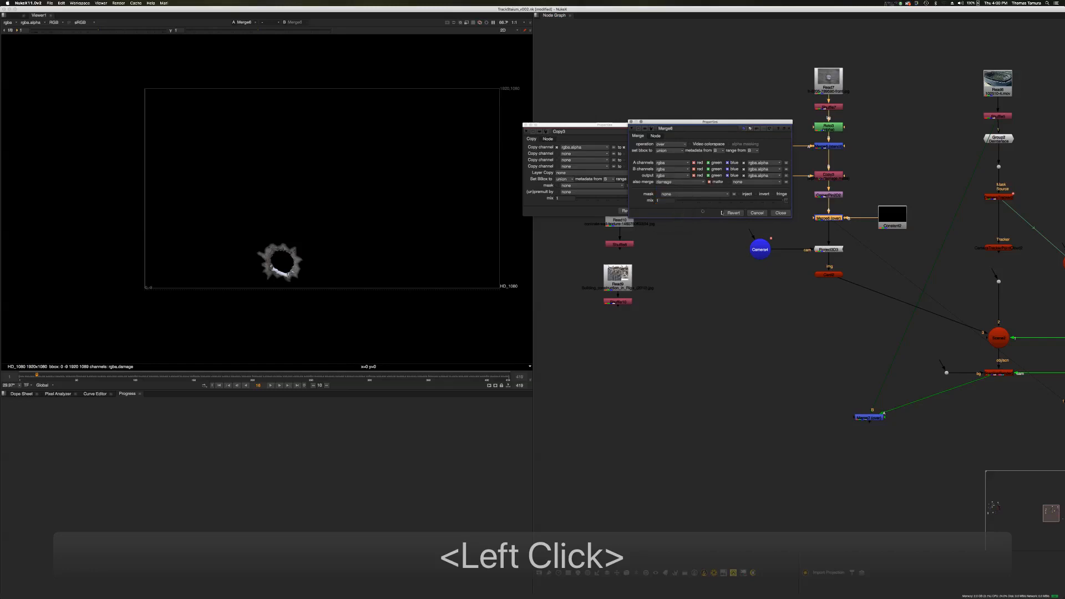
pyautogui.click(788, 214)
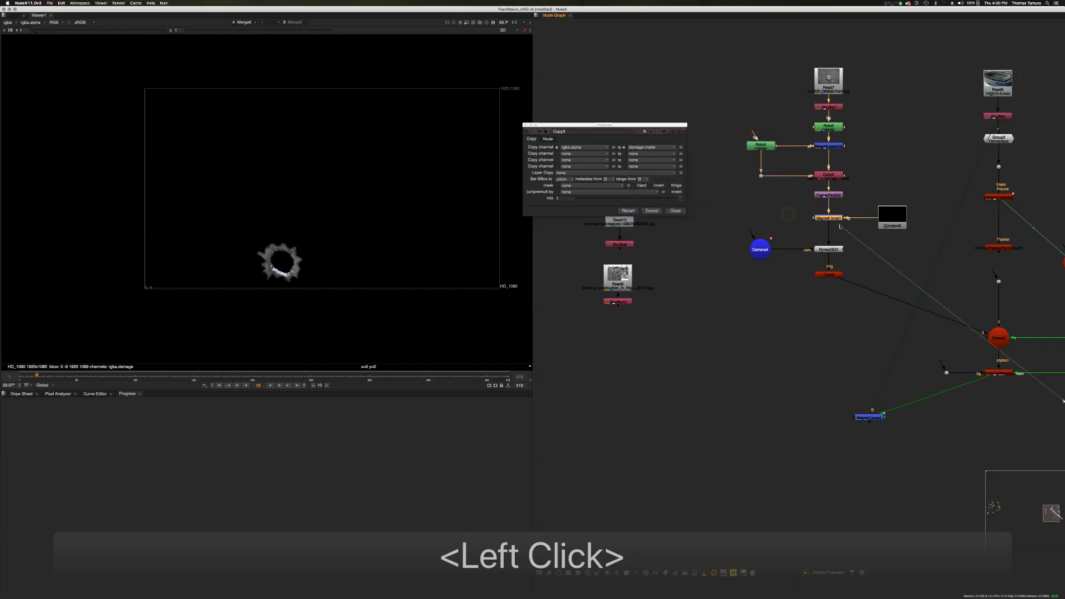
# Check which layers the viewer offers at the Merge over the black Constant
pyautogui.scroll(1, 832, 219)
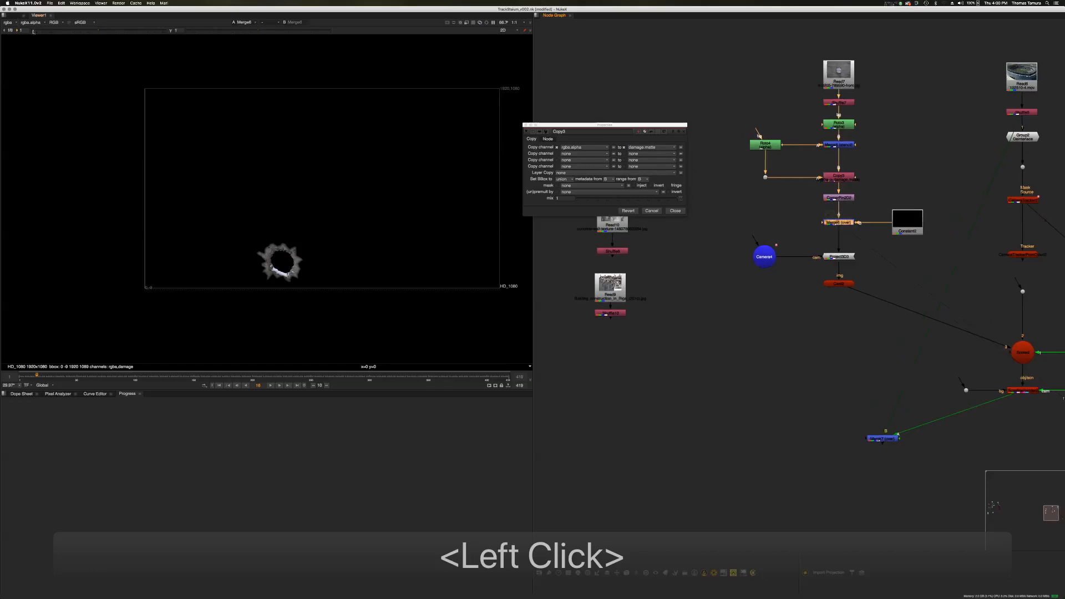
pyautogui.click(16, 25)
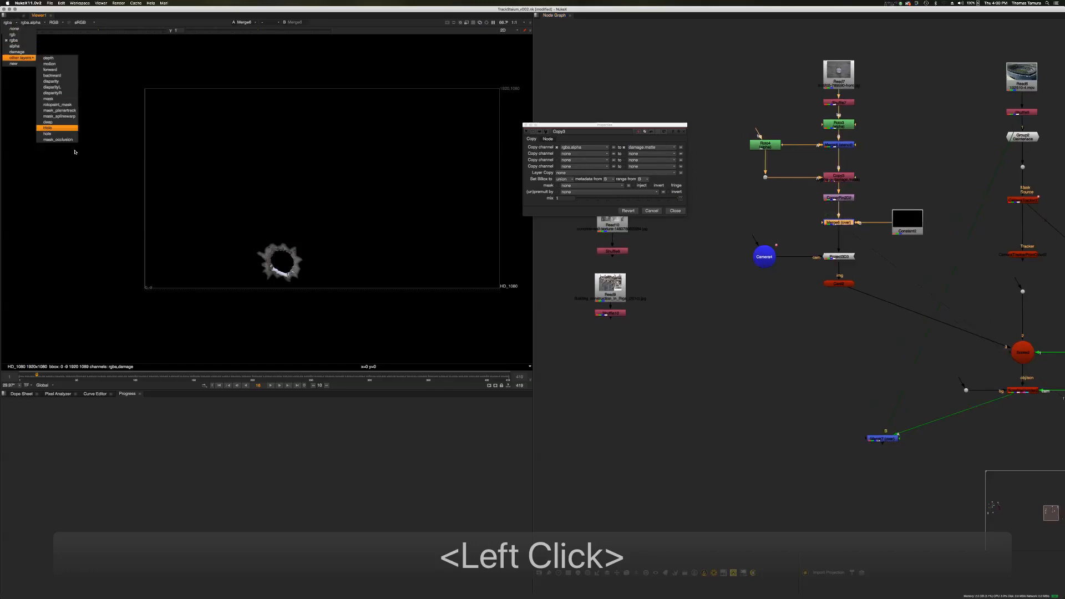
pyautogui.click(725, 380)
pyautogui.moveTo(692, 335); pyautogui.dragTo(732, 337, button='middle')
pyautogui.doubleClick(736, 341)
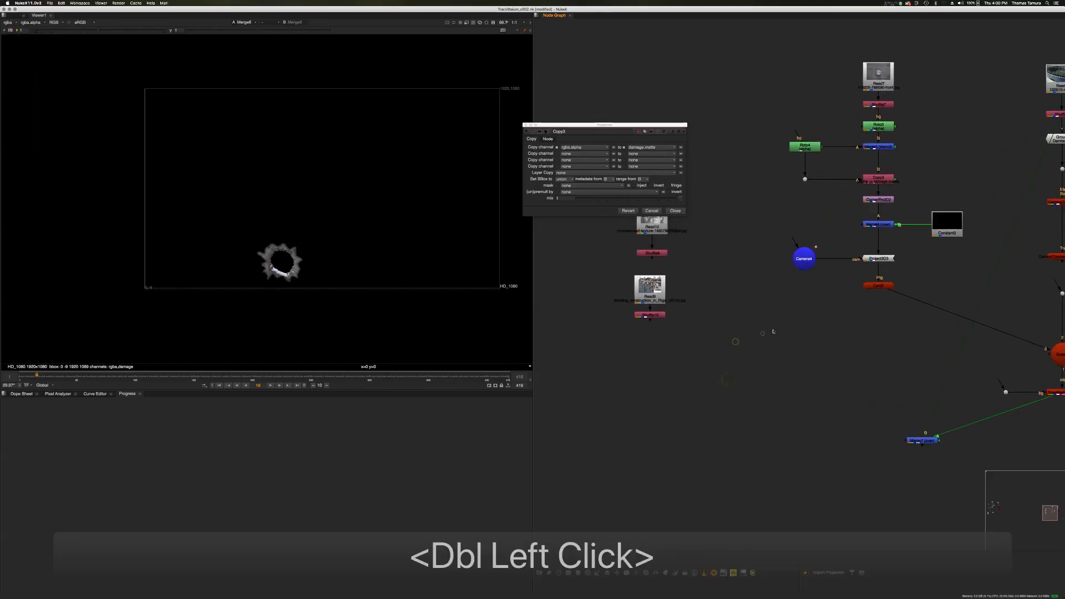
# Add a Shuffle node and connect its input to the output of the Copy node
pyautogui.press('Tab')
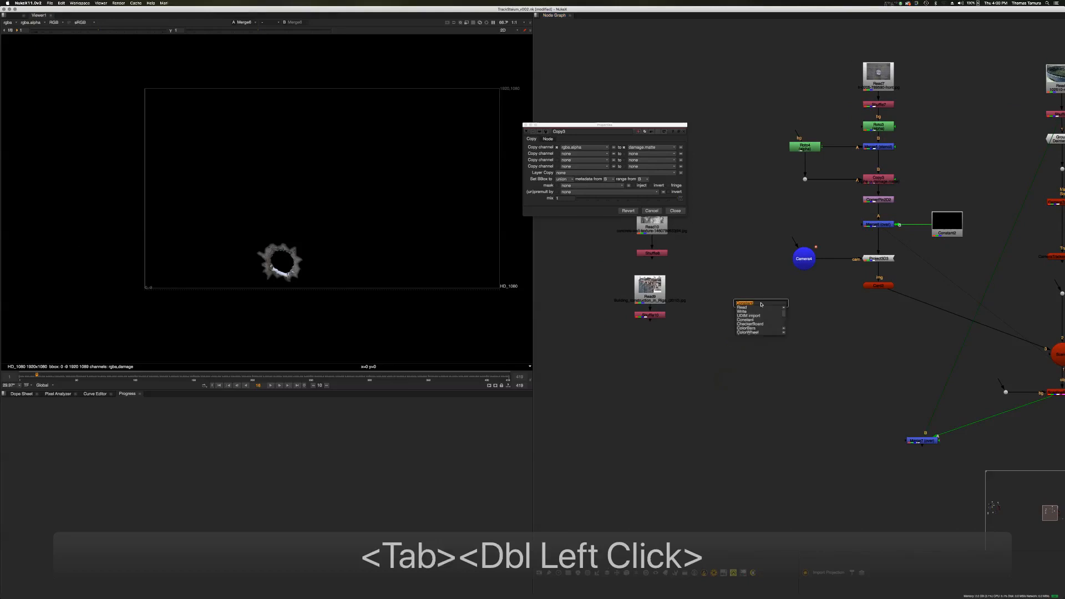
pyautogui.write('shy')
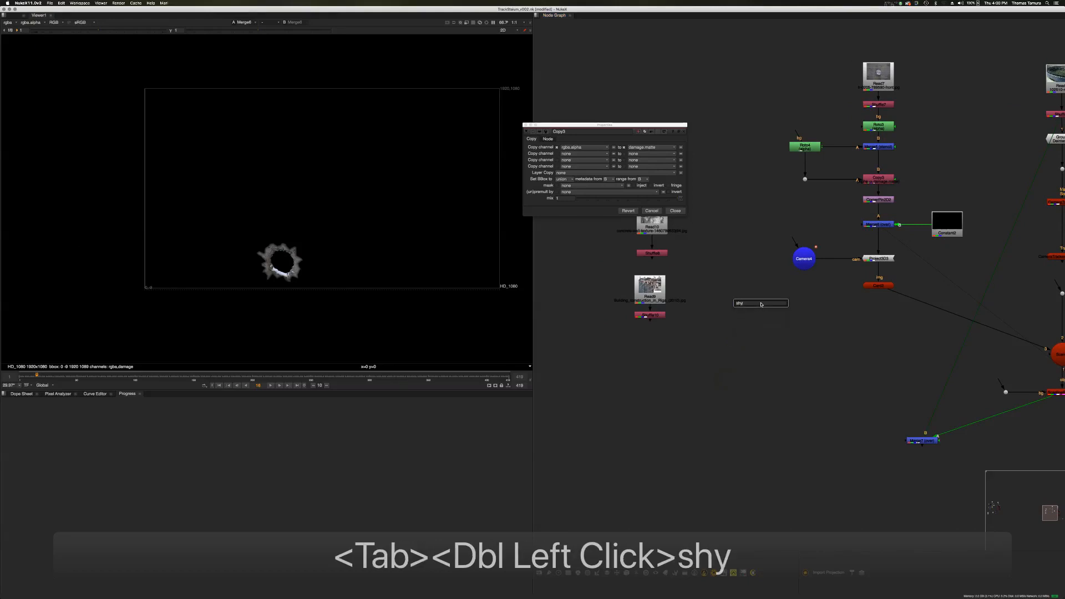
pyautogui.press('BackSpace')
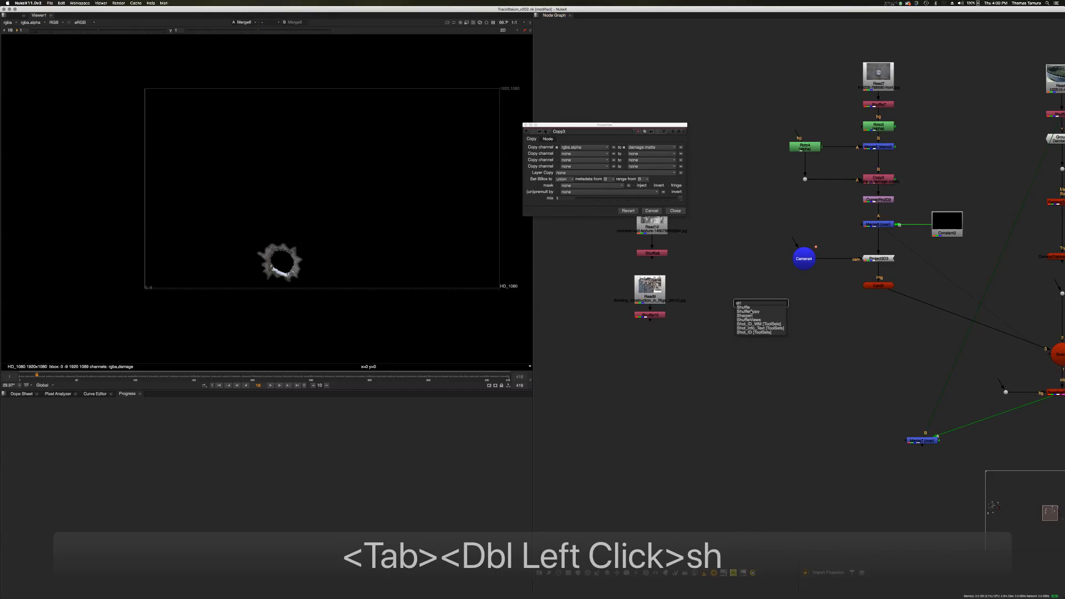
pyautogui.click(749, 307)
pyautogui.moveTo(760, 331); pyautogui.dragTo(886, 182)
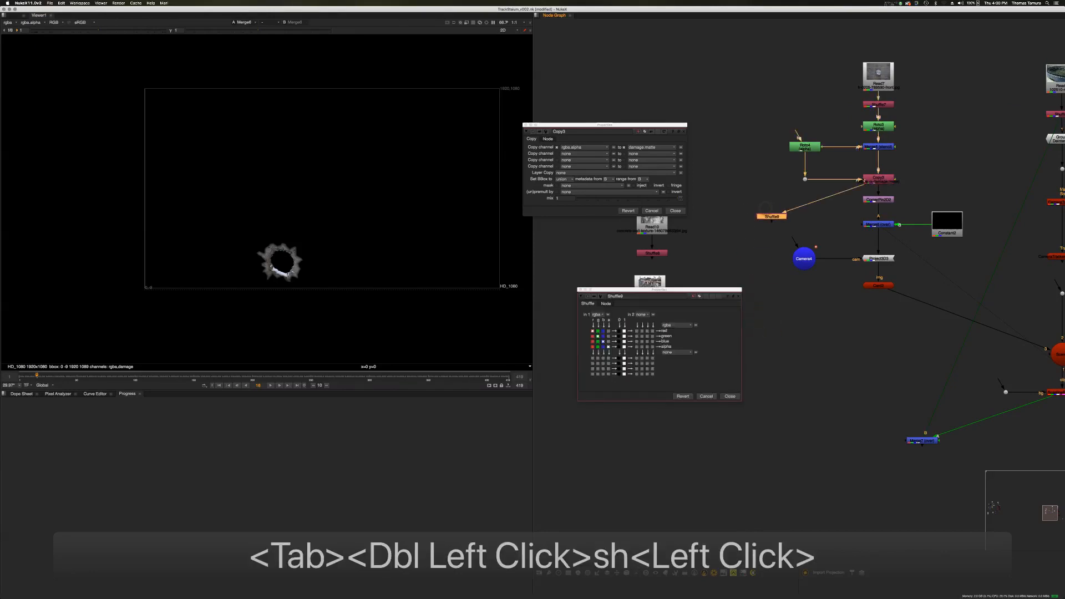
# Set the new Shuffle's first input layer to damage and show its output in the viewer
pyautogui.click(598, 314)
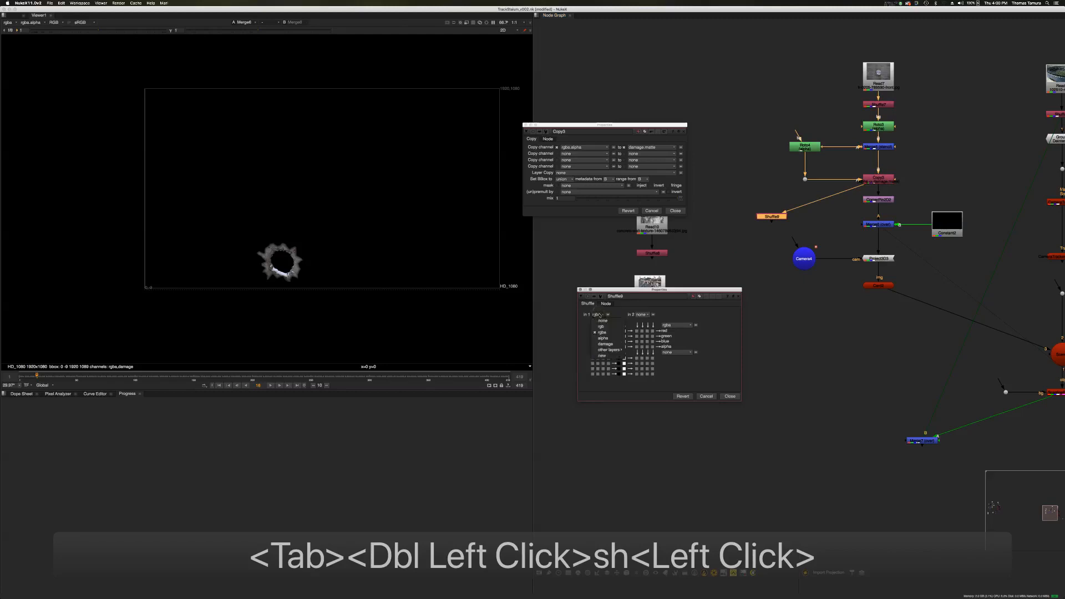
pyautogui.click(612, 338)
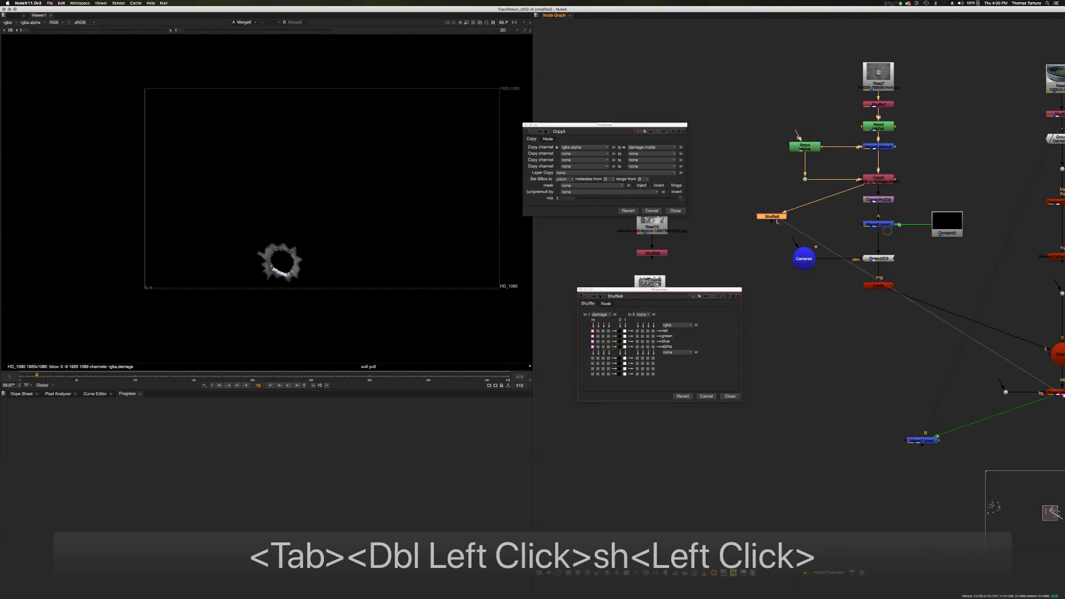
pyautogui.press('1')
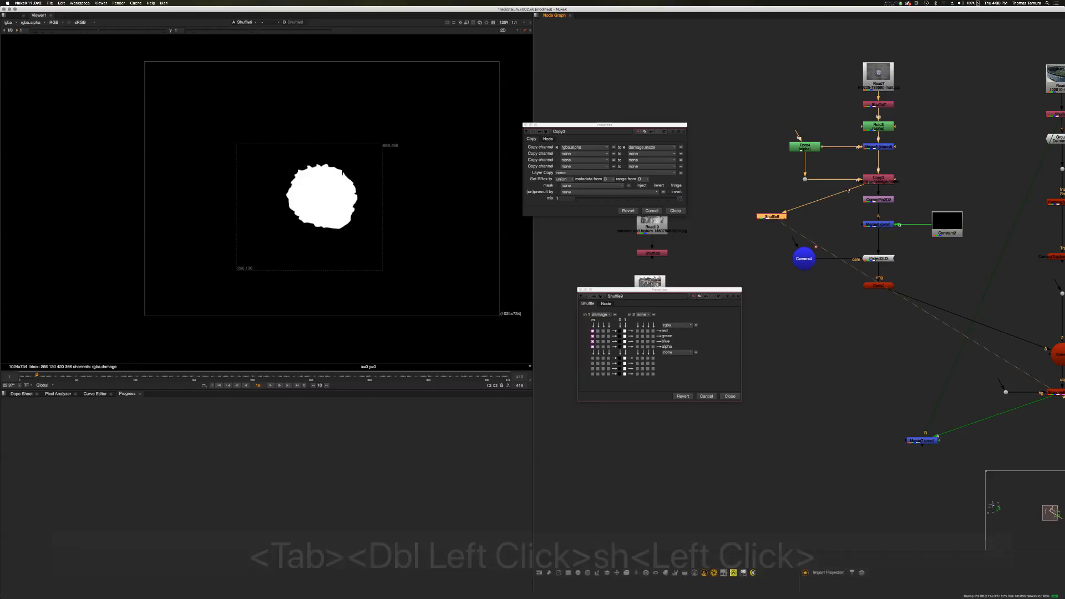
# Reconnect the Shuffle to the merge over the black constant, switch the merge's also merge layer to none, and restore it to damage
pyautogui.moveTo(861, 186); pyautogui.dragTo(879, 227)
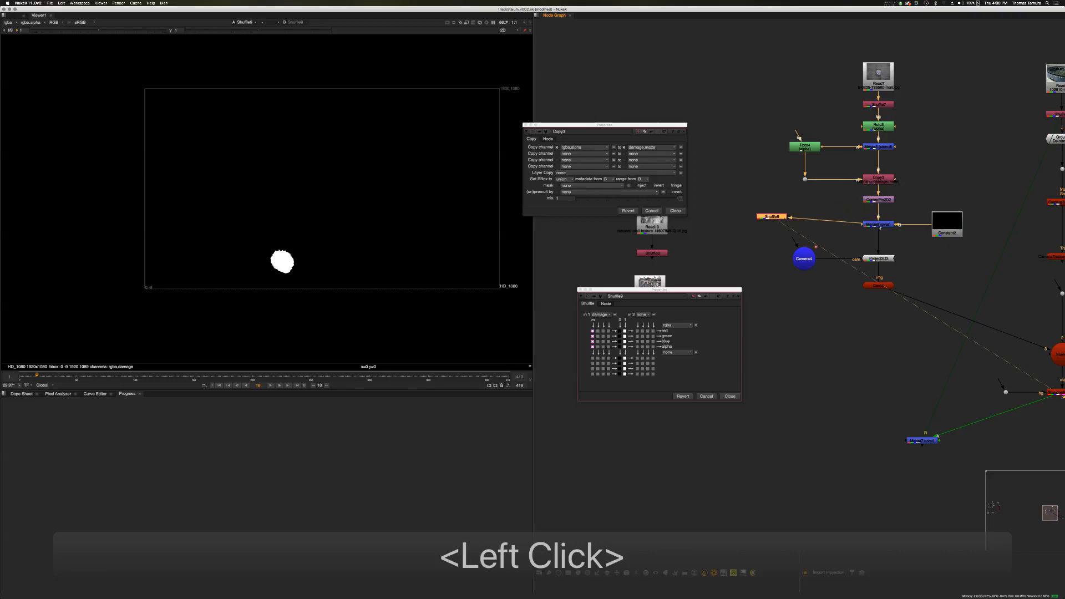
pyautogui.doubleClick(878, 224)
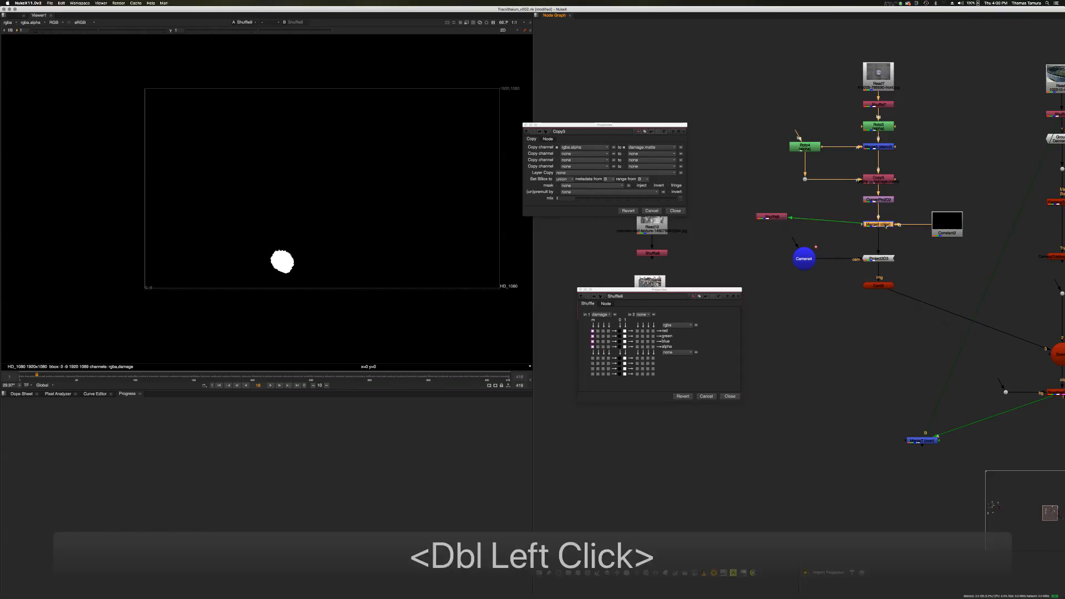
pyautogui.click(668, 193)
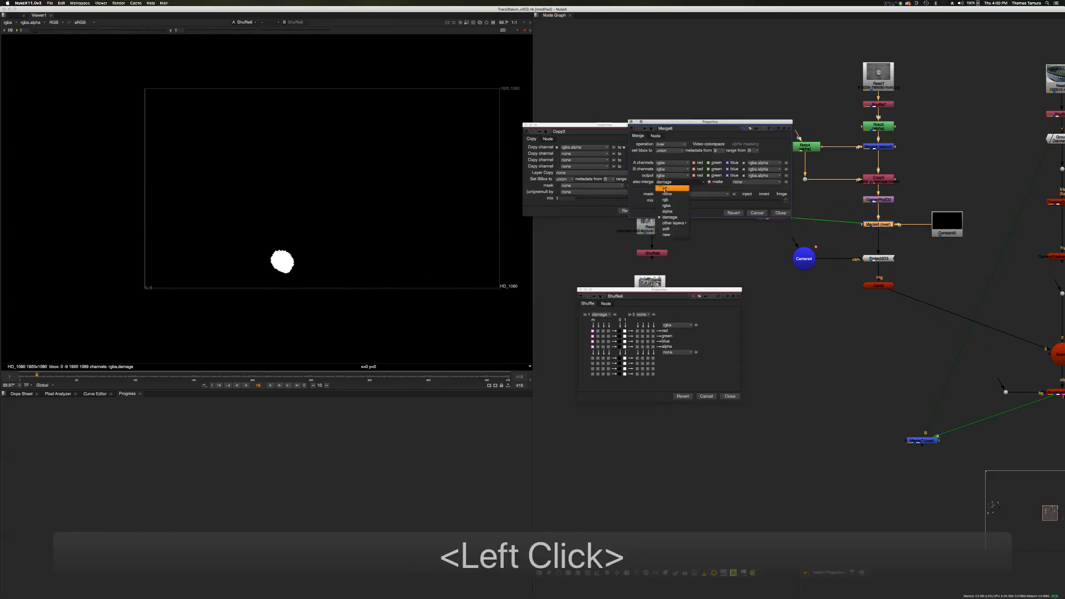
pyautogui.click(672, 195)
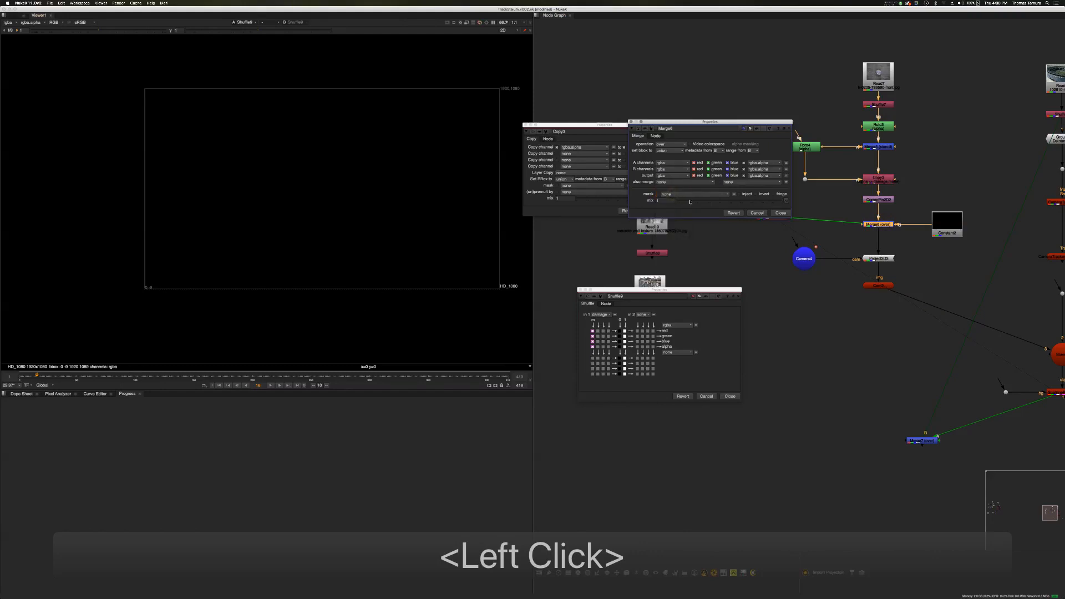
pyautogui.click(689, 184)
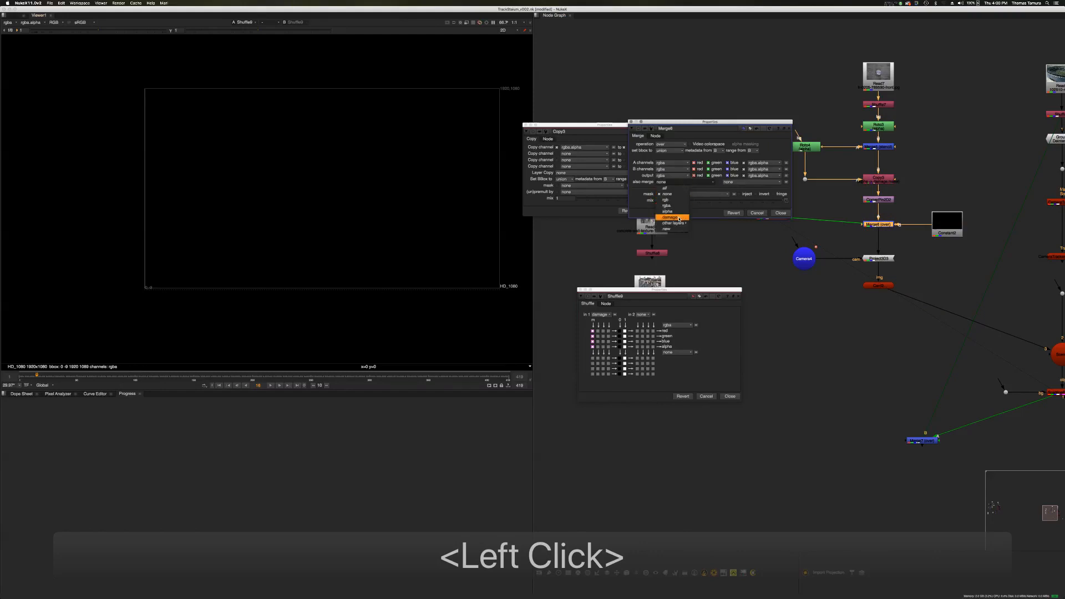
pyautogui.click(680, 218)
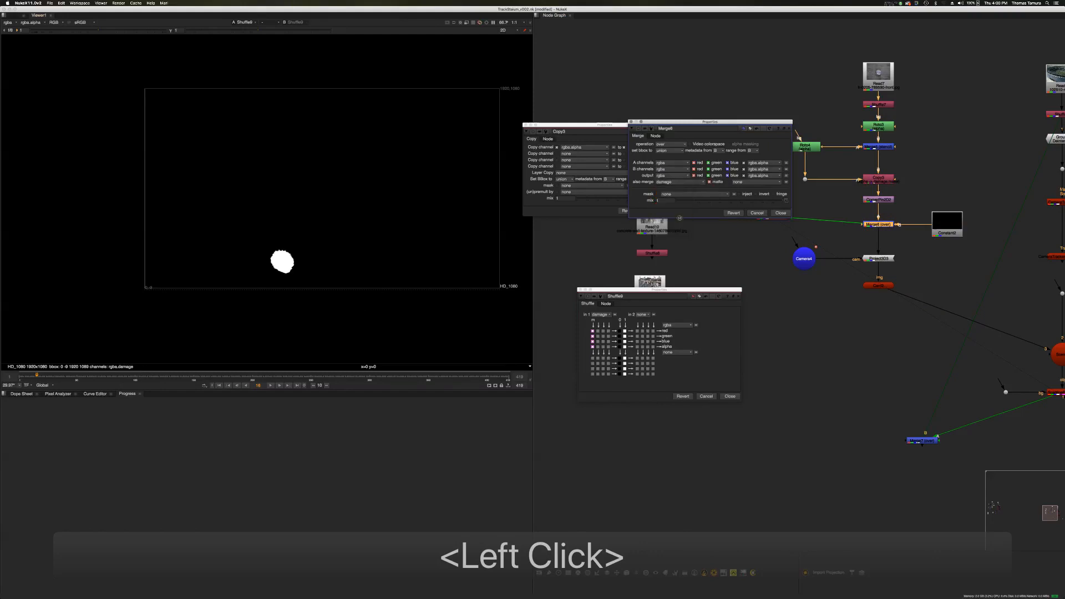
pyautogui.doubleClick(786, 214)
# Check the damage channel after the ScanlineRender by reconnecting the Shuffle to it, and close the Shuffle's properties
pyautogui.moveTo(775, 216); pyautogui.dragTo(786, 354)
pyautogui.moveTo(817, 324); pyautogui.dragTo(812, 322, button='middle')
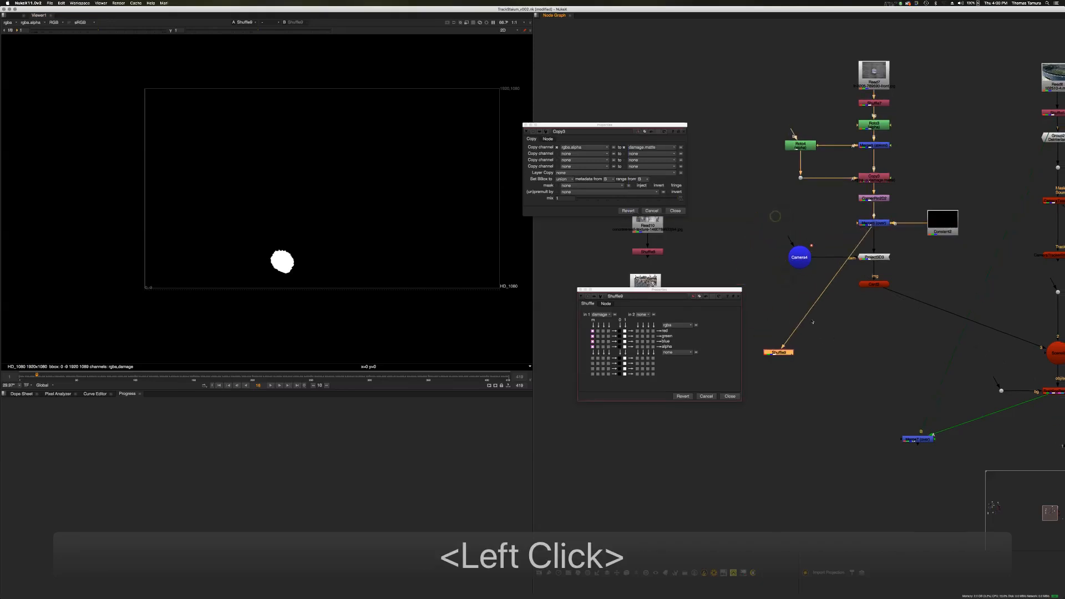
pyautogui.scroll(-4, 812, 322)
pyautogui.moveTo(841, 174); pyautogui.dragTo(964, 272)
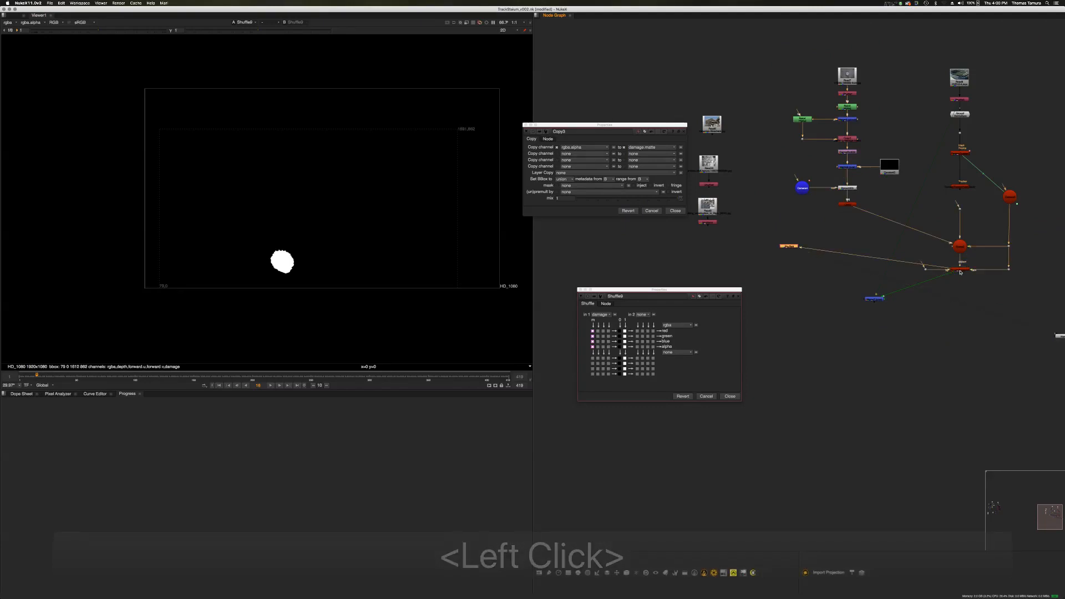
pyautogui.moveTo(787, 252); pyautogui.dragTo(973, 307)
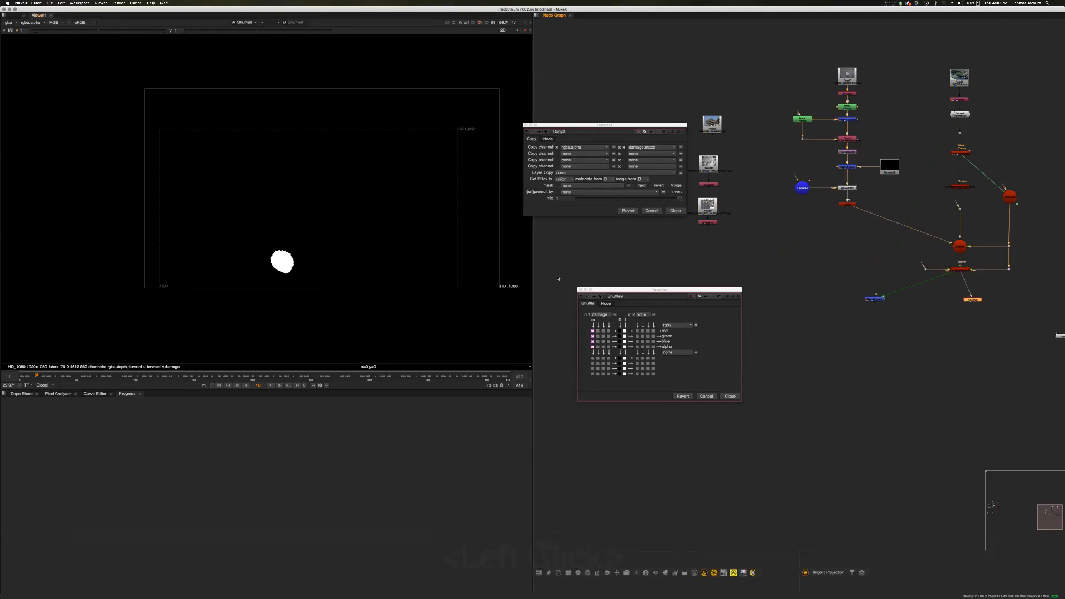
pyautogui.keyDown('alt'); pyautogui.moveTo(820, 265); pyautogui.dragTo(790, 287); pyautogui.keyUp('alt')
pyautogui.click(713, 360)
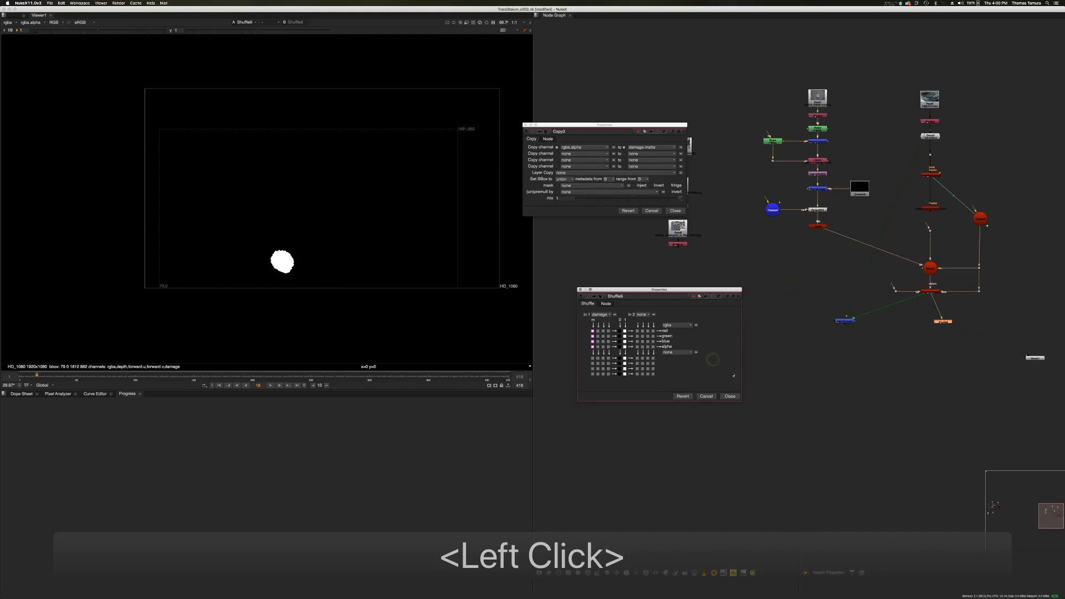
pyautogui.click(731, 397)
# View the ScanlineRender output directly and move the Shuffle and the loose merge node away from it to make room
pyautogui.keyDown('alt'); pyautogui.moveTo(769, 371); pyautogui.dragTo(699, 332); pyautogui.keyUp('alt')
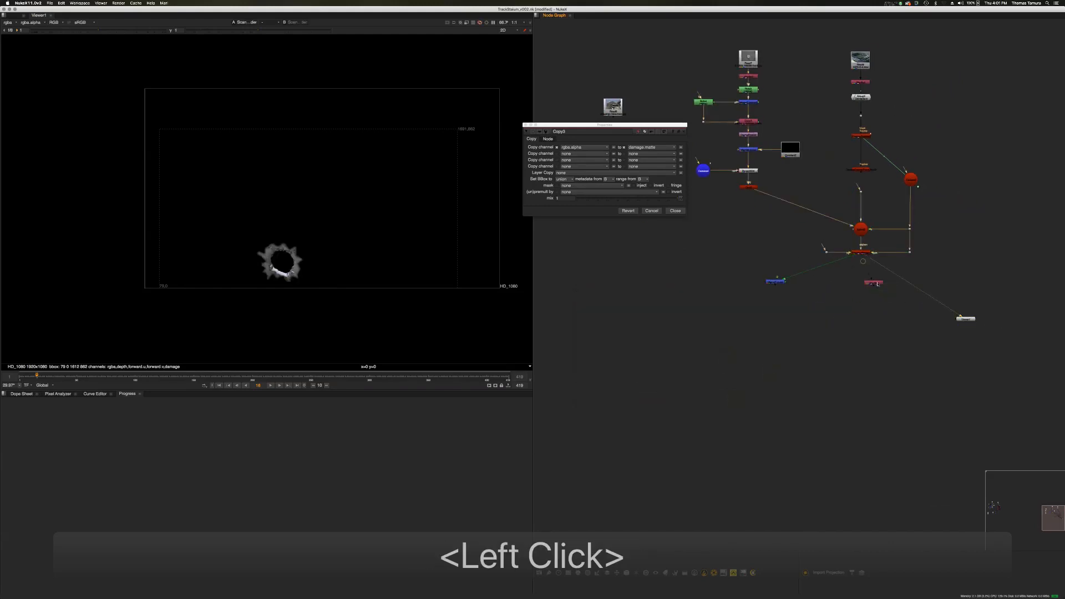
pyautogui.moveTo(876, 281); pyautogui.dragTo(1039, 187)
pyautogui.click(824, 306)
pyautogui.keyDown('alt'); pyautogui.moveTo(843, 239); pyautogui.dragTo(829, 305); pyautogui.keyUp('alt')
pyautogui.moveTo(829, 305); pyautogui.dragTo(736, 403, button='middle')
# Move the stadium Read node with its attached nodes and dot out to the side of the tracking tree
pyautogui.click(792, 102)
pyautogui.moveTo(771, 111); pyautogui.dragTo(859, 206)
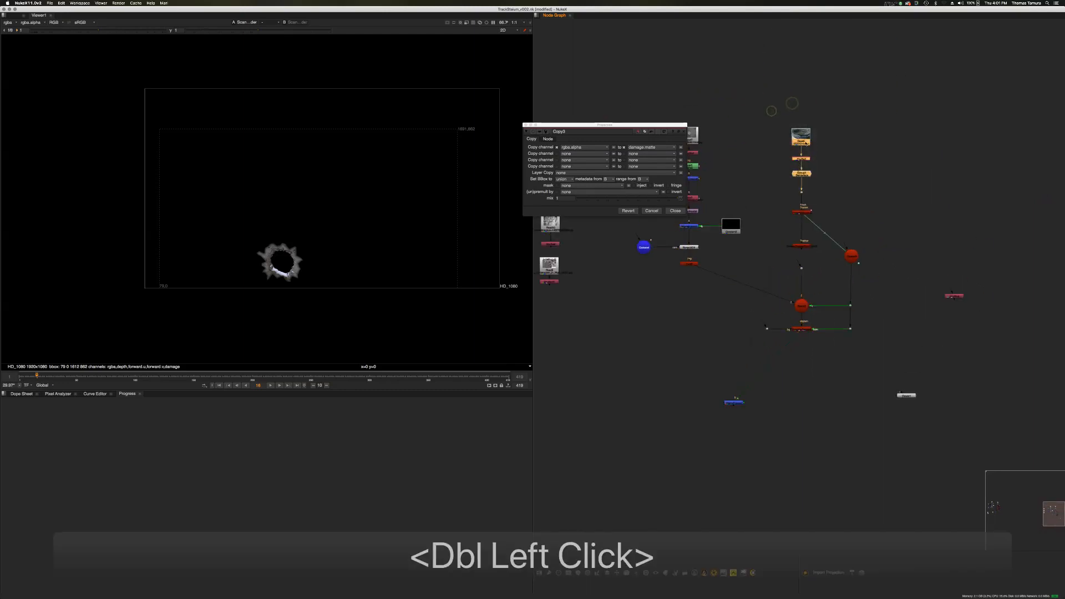
pyautogui.moveTo(803, 140); pyautogui.dragTo(943, 165)
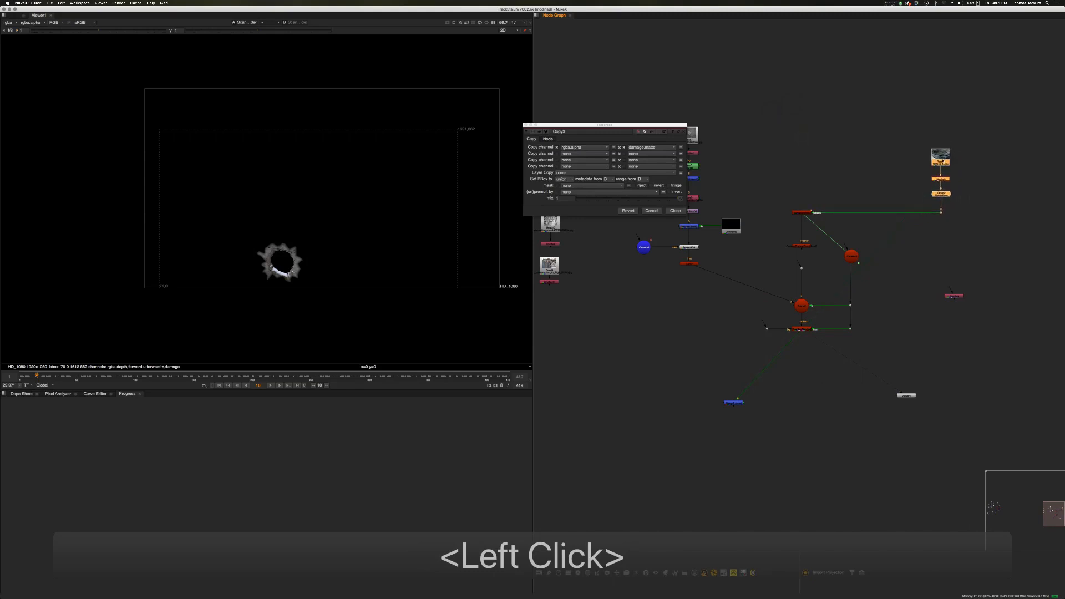
pyautogui.moveTo(943, 165); pyautogui.dragTo(934, 76, button='middle')
# Place the merge below the stadium branch, with the ScanlineRender as A input and the stadium branch's dot as B input
pyautogui.click(734, 314)
pyautogui.moveTo(738, 313); pyautogui.dragTo(933, 349)
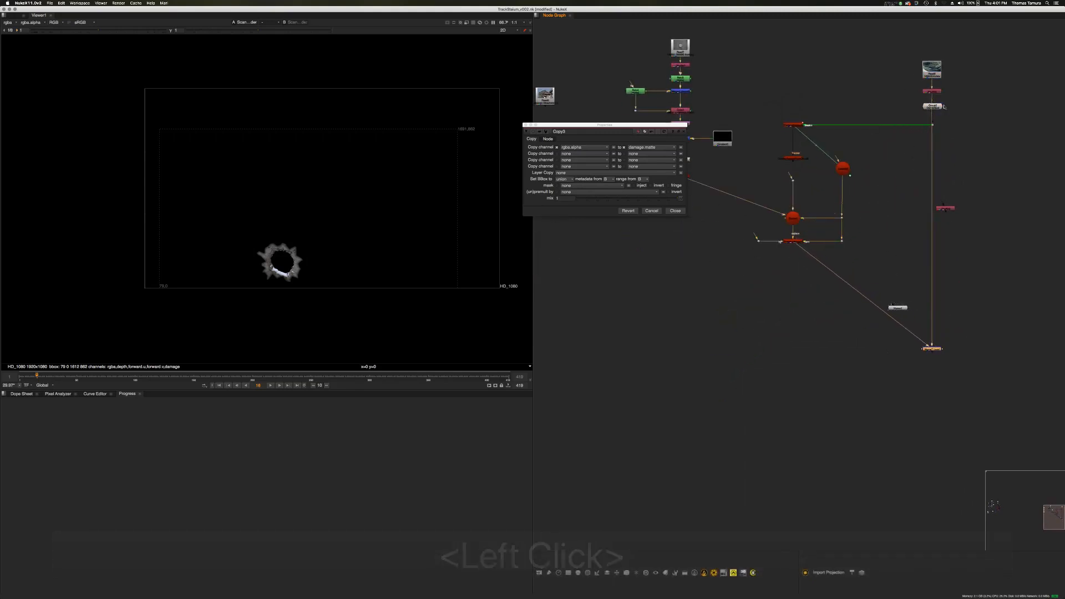
pyautogui.click(938, 205)
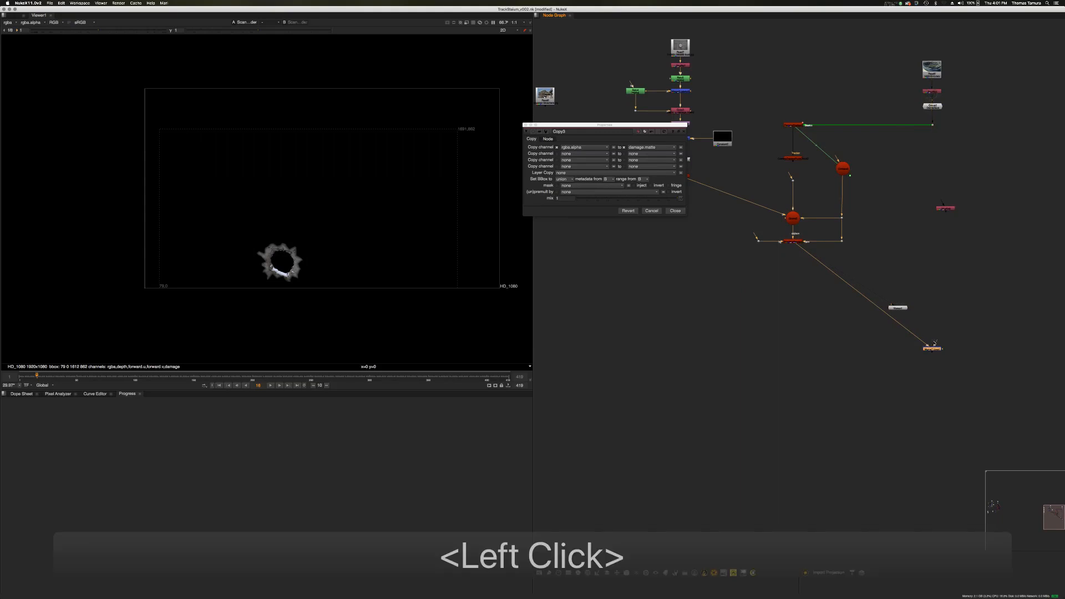
pyautogui.moveTo(935, 293); pyautogui.dragTo(933, 125)
# Add a dot on the pipe between the ScanlineRender and the merge, and align the merge level with it
pyautogui.click(894, 264)
pyautogui.keyDown('super'); pyautogui.click(888, 337); pyautogui.keyUp('super')
pyautogui.keyDown('super'); pyautogui.moveTo(862, 295); pyautogui.dragTo(793, 280); pyautogui.keyUp('super')
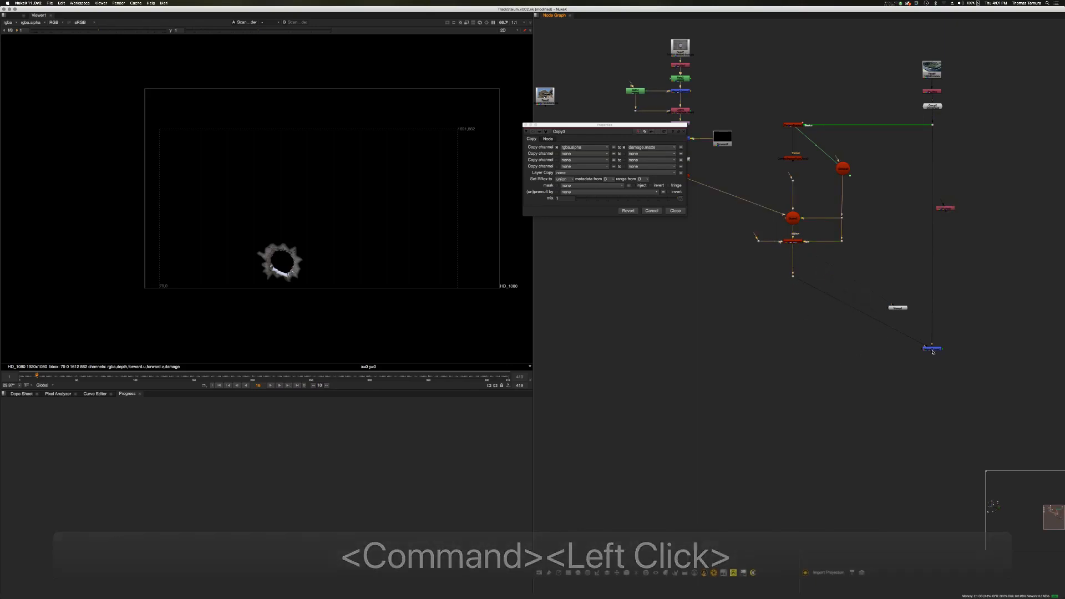
pyautogui.moveTo(932, 349); pyautogui.dragTo(928, 279)
# Show the stadium merge in the viewer and arrange the Viewer and Shuffle nodes beneath it
pyautogui.click(799, 245)
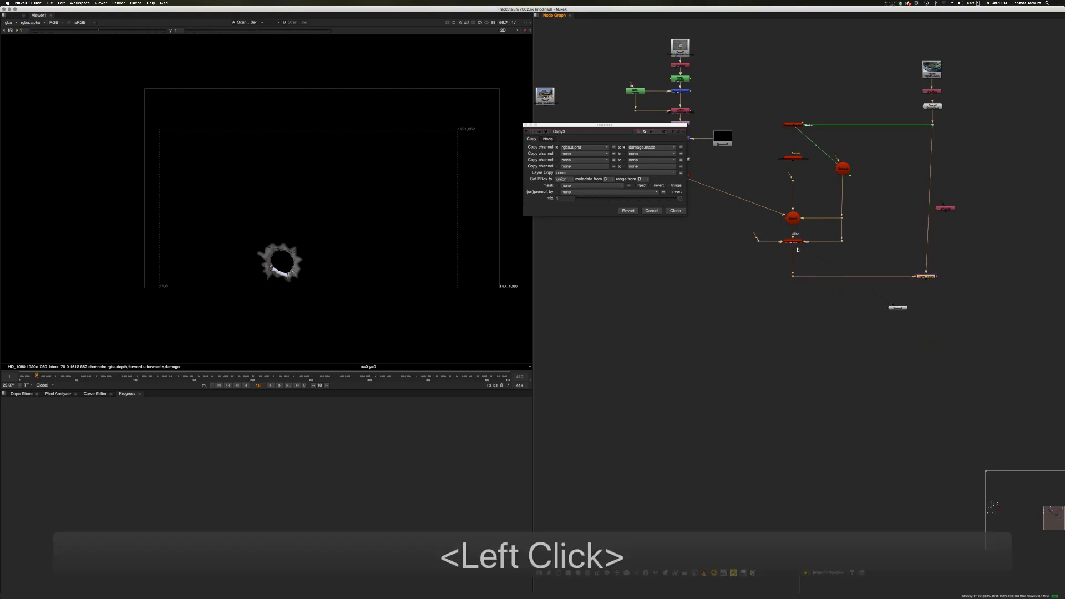
pyautogui.moveTo(898, 272); pyautogui.dragTo(960, 326)
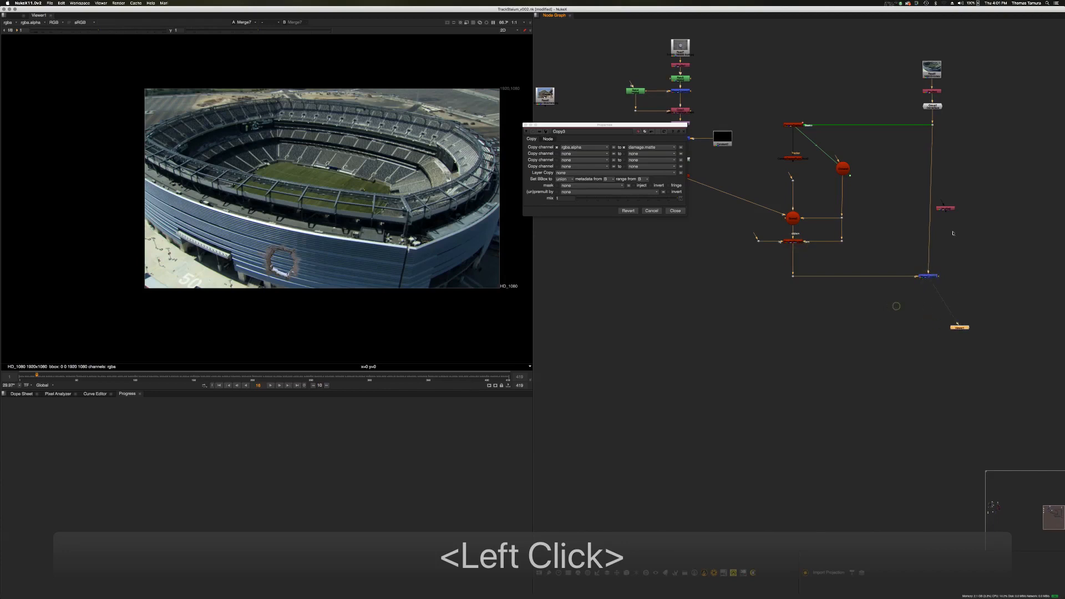
pyautogui.moveTo(948, 212); pyautogui.dragTo(963, 288)
# Label the Copy node "Damage Check" and close its properties
pyautogui.doubleClick(963, 288)
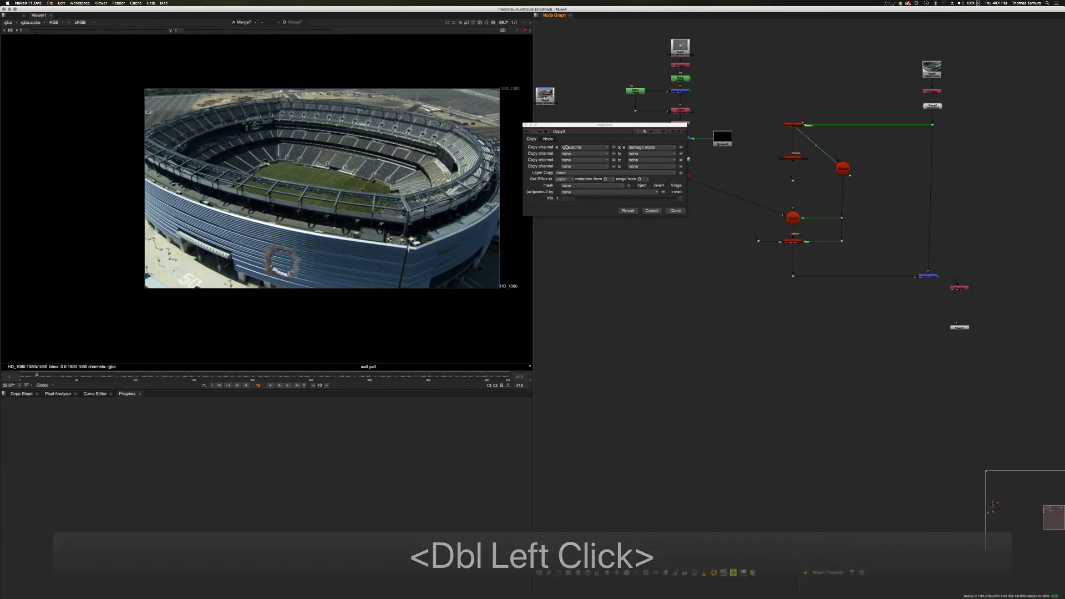
pyautogui.click(548, 139)
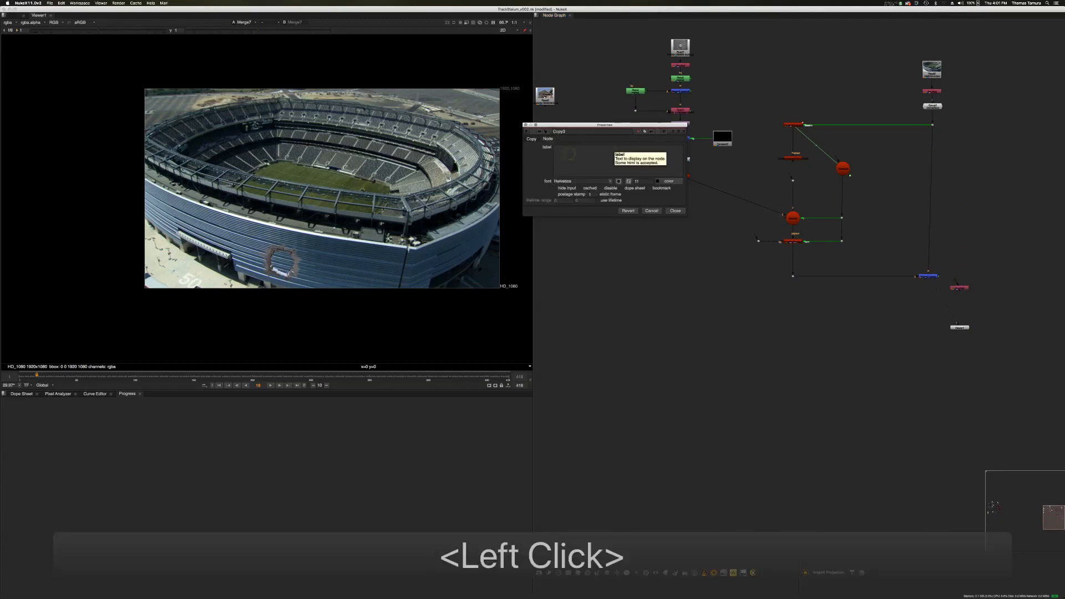
pyautogui.write('Damag')
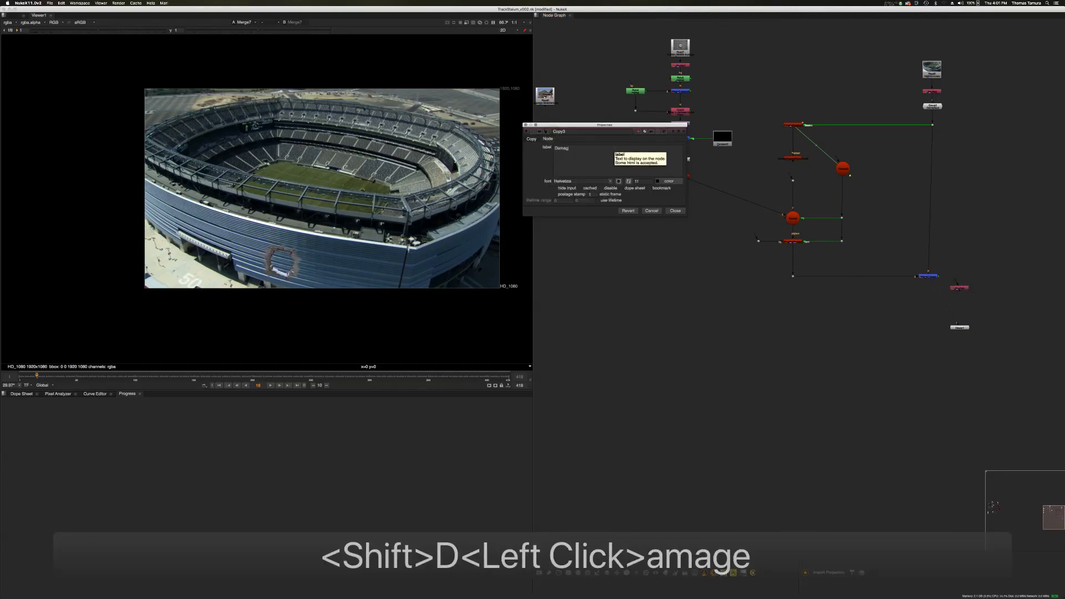
pyautogui.write('e Chek')
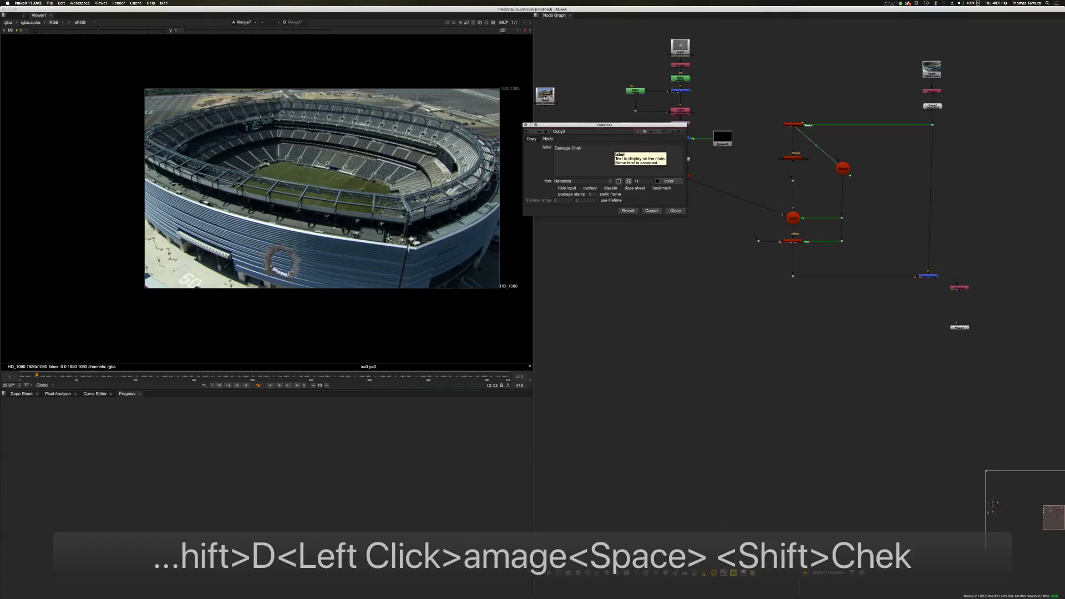
pyautogui.press('BackSpace')
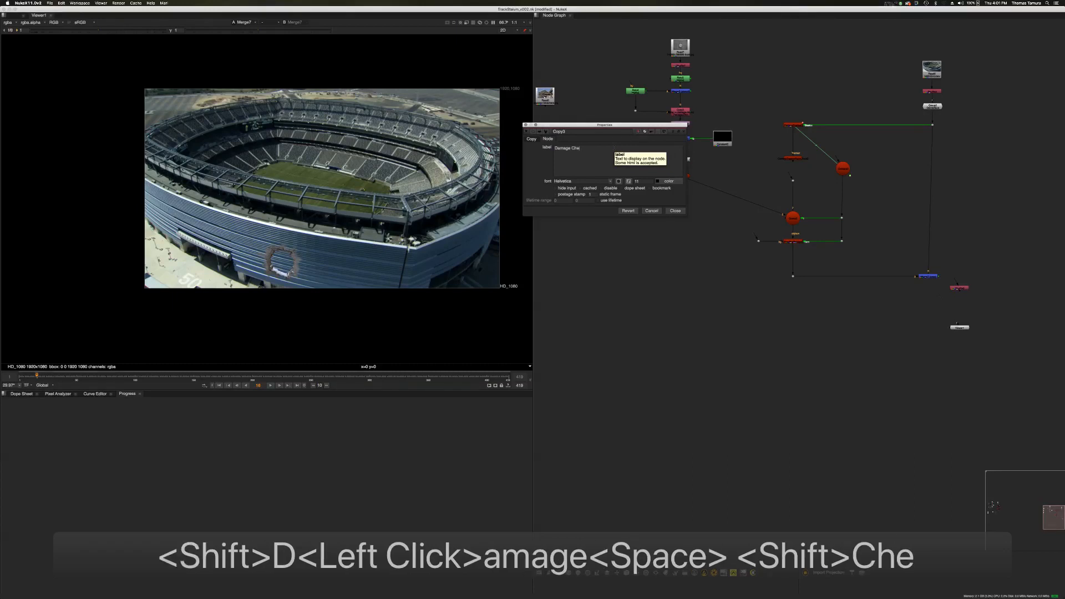
pyautogui.write('ck')
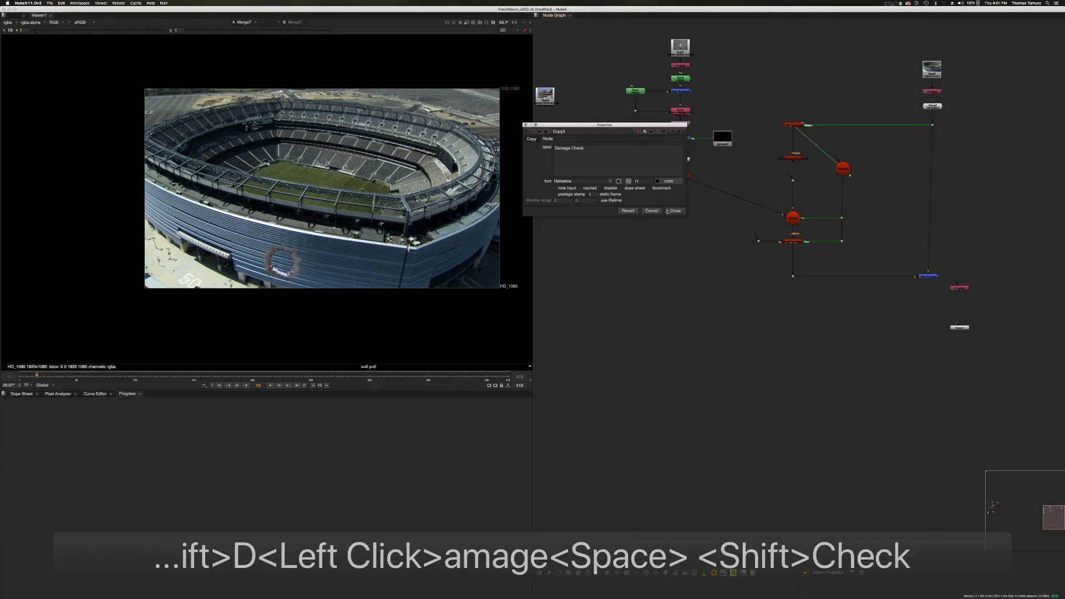
pyautogui.click(679, 202)
pyautogui.click(676, 210)
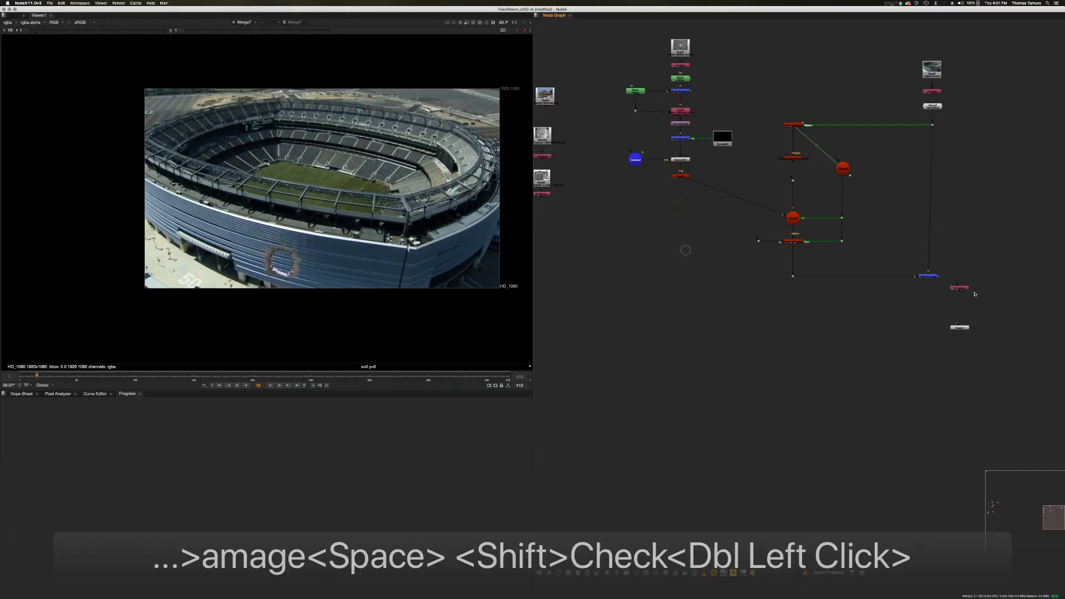
# Connect the Shuffle below the stadium merge, view its damage output, and align the merge under the stadium branch
pyautogui.moveTo(966, 292); pyautogui.dragTo(945, 298)
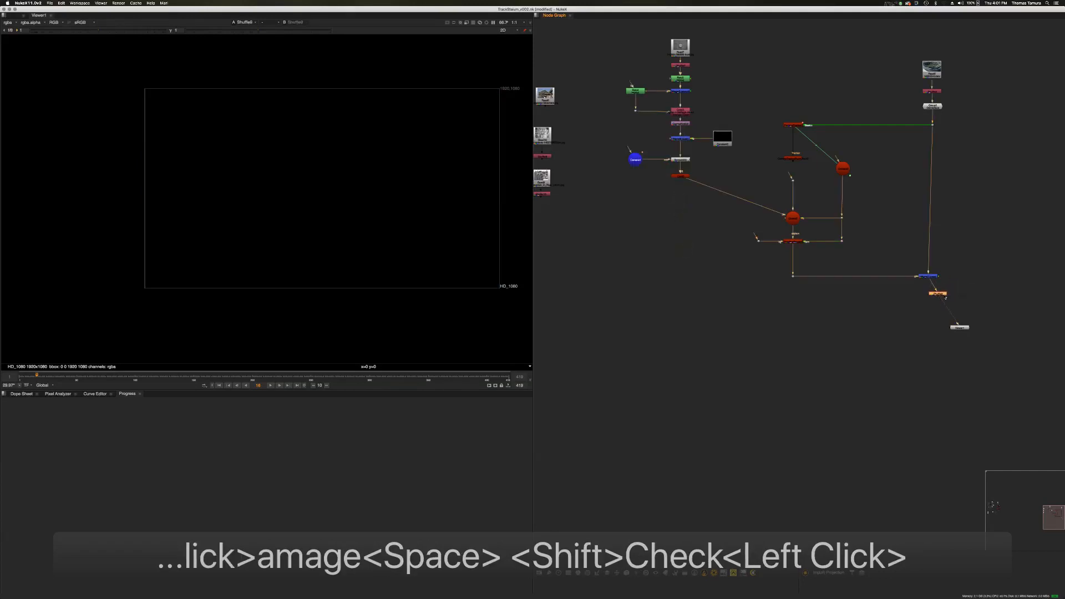
pyautogui.moveTo(960, 236); pyautogui.dragTo(918, 298, button='middle')
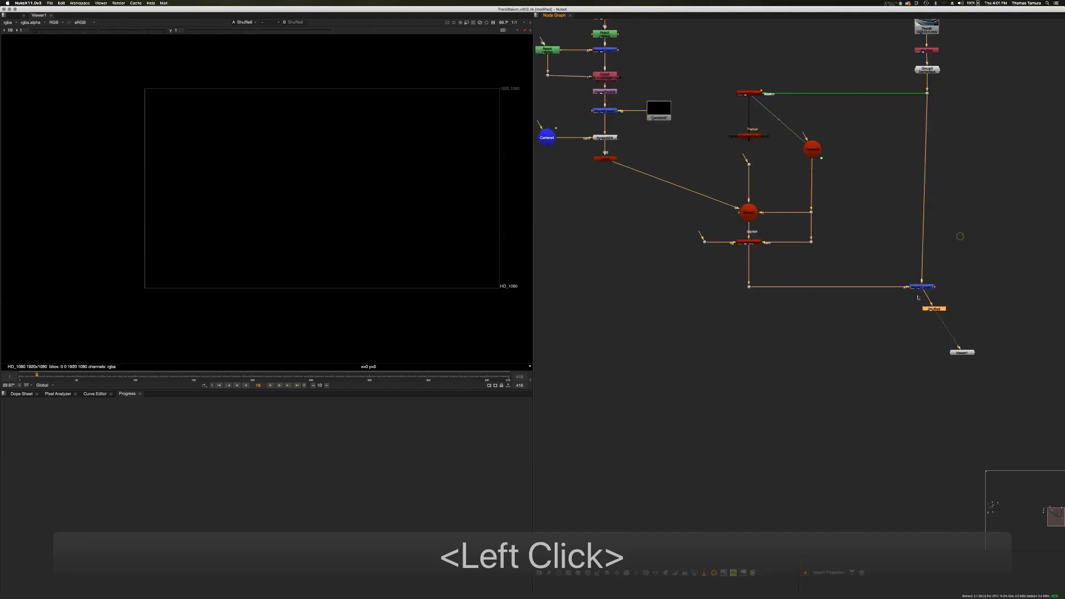
pyautogui.moveTo(921, 287); pyautogui.dragTo(924, 288)
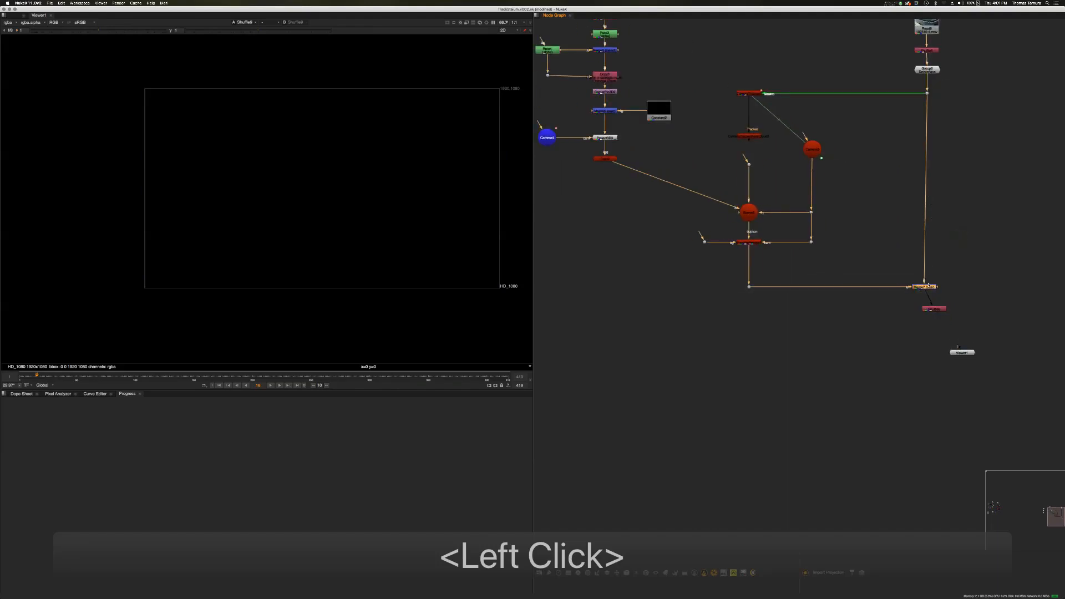
# Set the stadium merge to also merge the damage channel, and close its properties
pyautogui.moveTo(939, 261); pyautogui.dragTo(956, 281, button='middle')
pyautogui.click(956, 280)
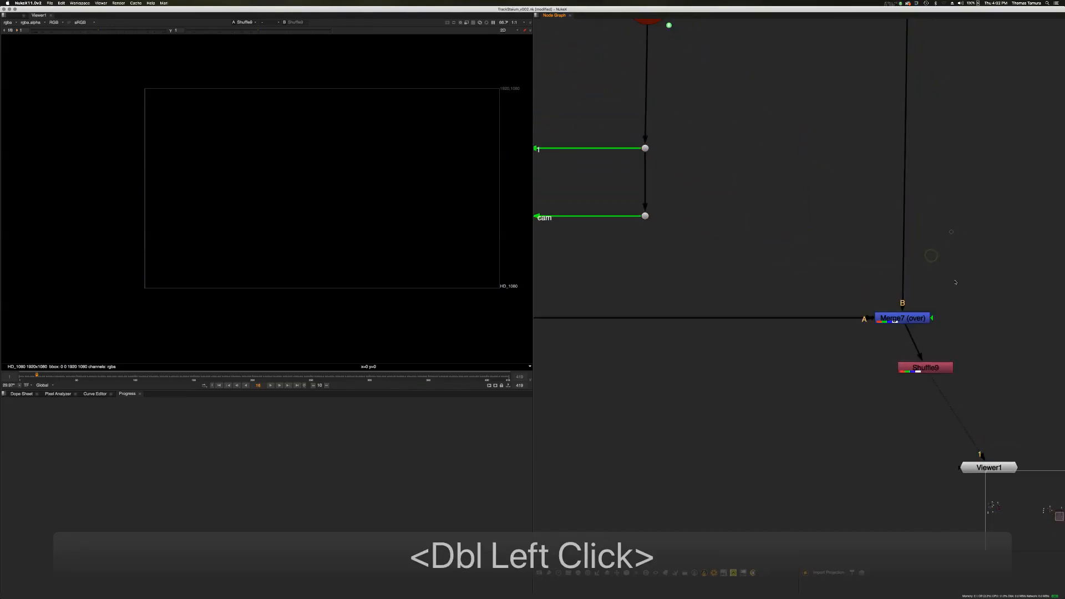
pyautogui.doubleClick(906, 319)
pyautogui.click(577, 449)
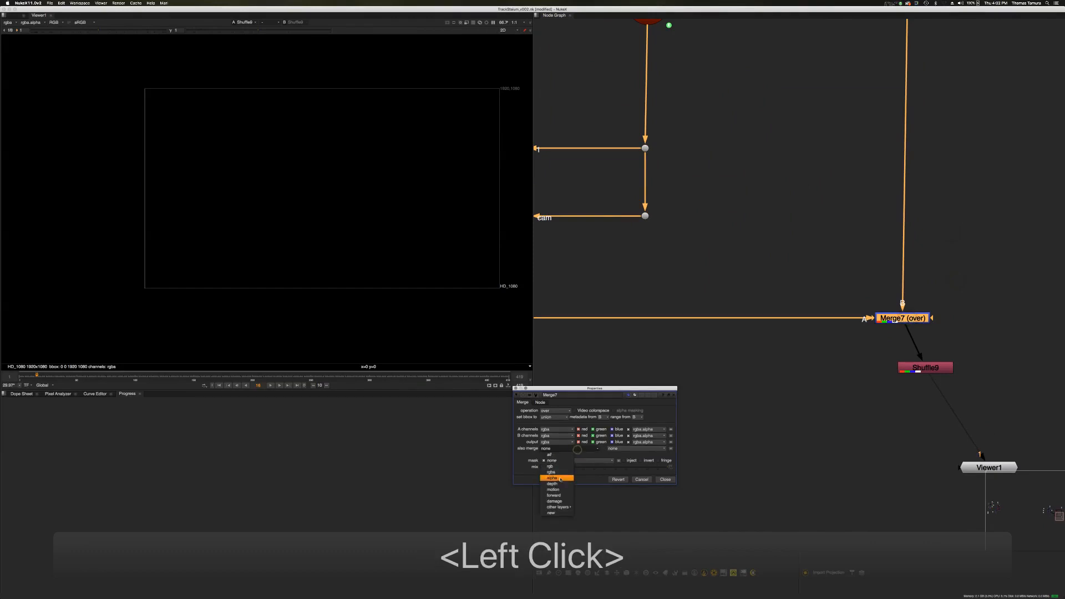
pyautogui.click(563, 501)
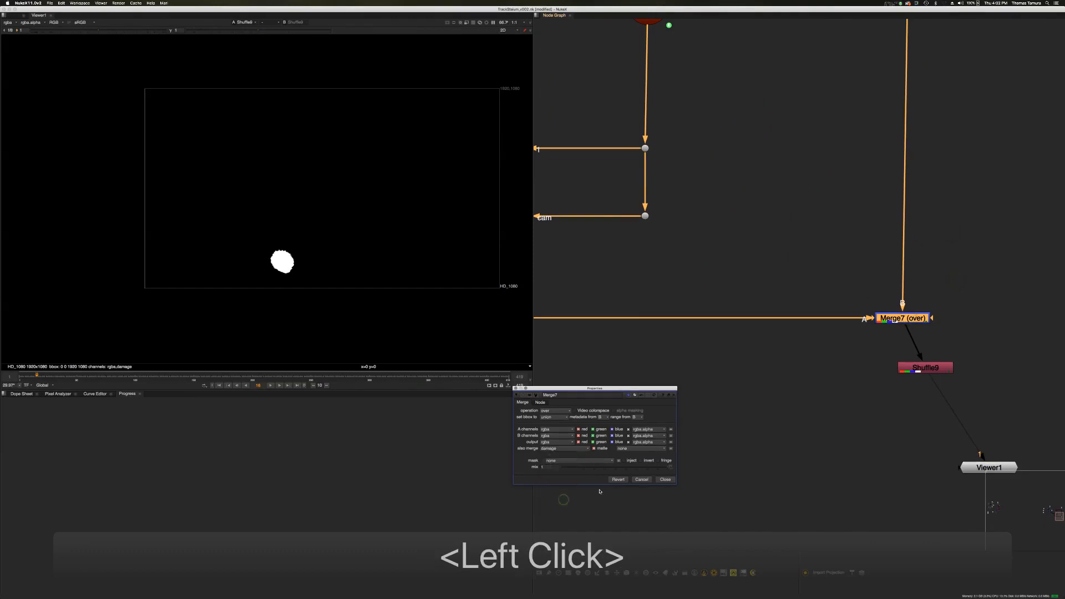
pyautogui.click(665, 479)
pyautogui.doubleClick(811, 354)
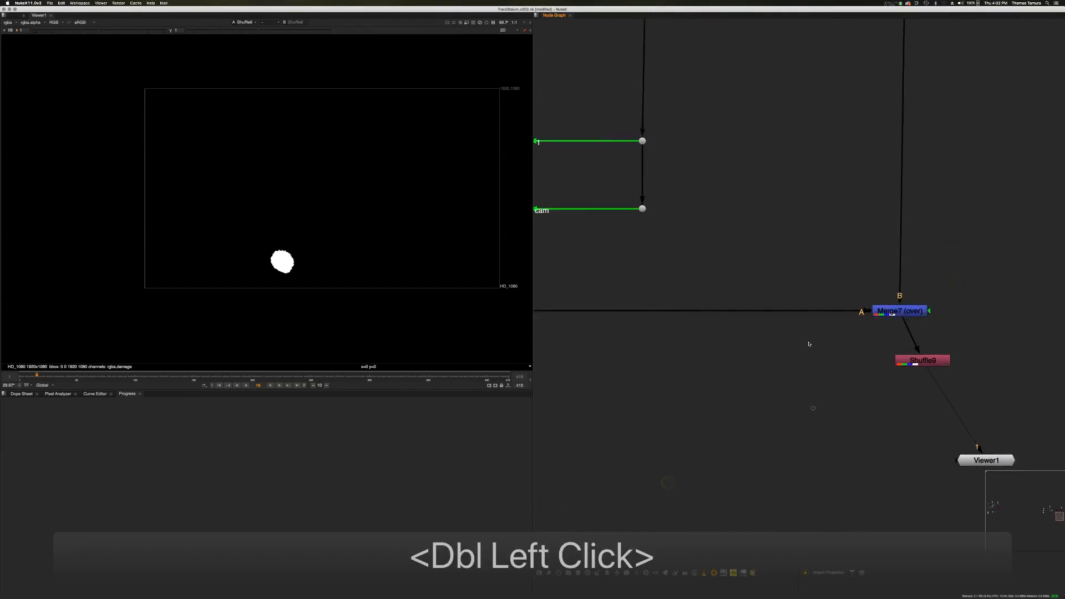
# Move the lowest loose Read node, together with its Shuffle, into the empty space below the projection setup
pyautogui.scroll(-4, 895, 341)
pyautogui.scroll(4, 810, 304)
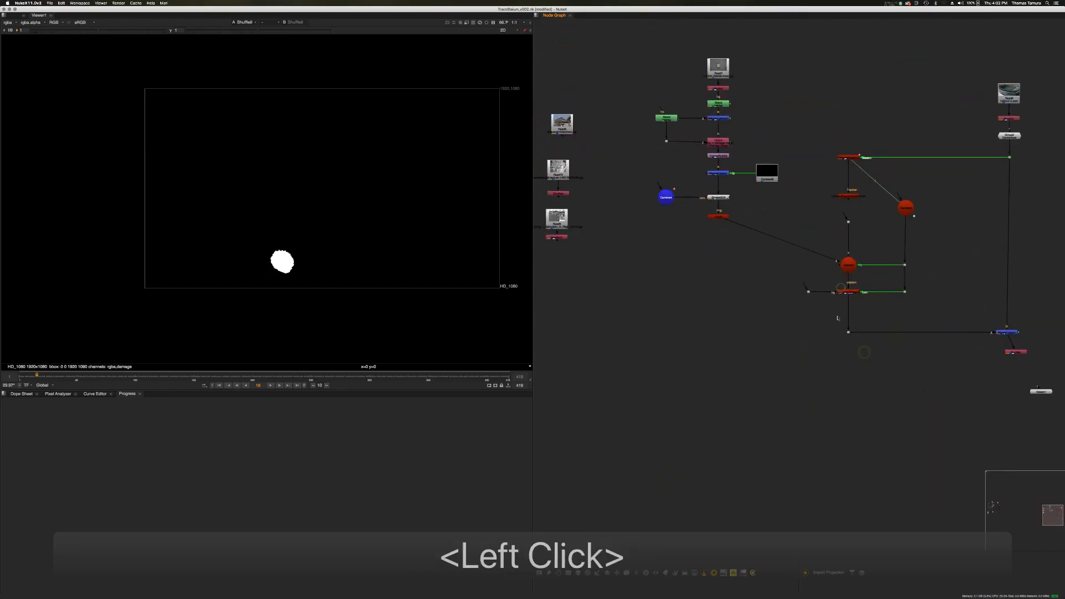
pyautogui.moveTo(796, 288); pyautogui.dragTo(805, 315, button='middle')
pyautogui.doubleClick(793, 282)
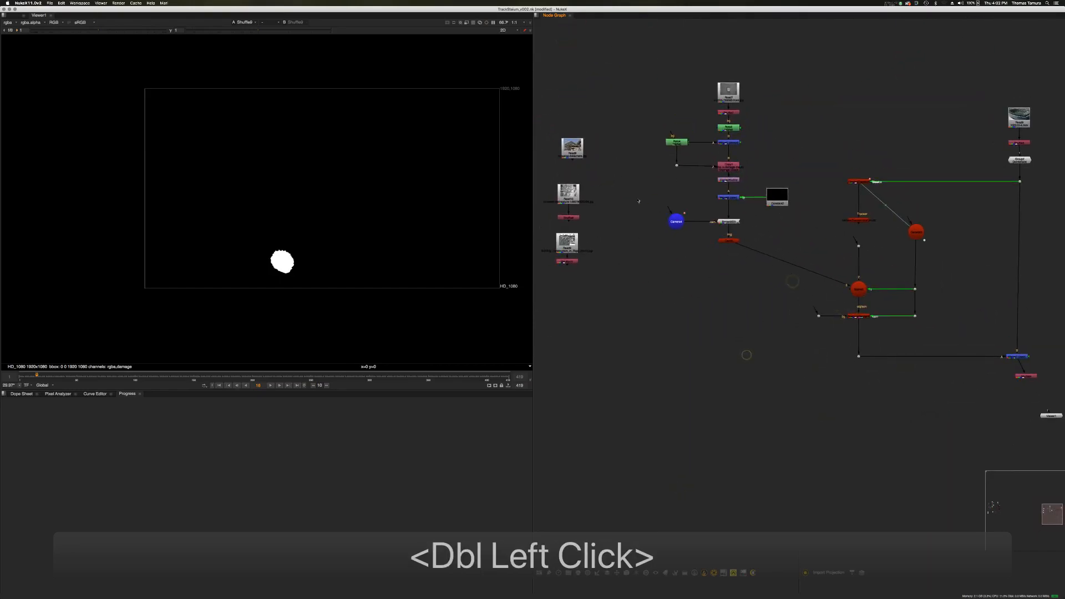
pyautogui.keyDown('alt'); pyautogui.moveTo(638, 202); pyautogui.dragTo(658, 181); pyautogui.keyUp('alt')
pyautogui.click(584, 185)
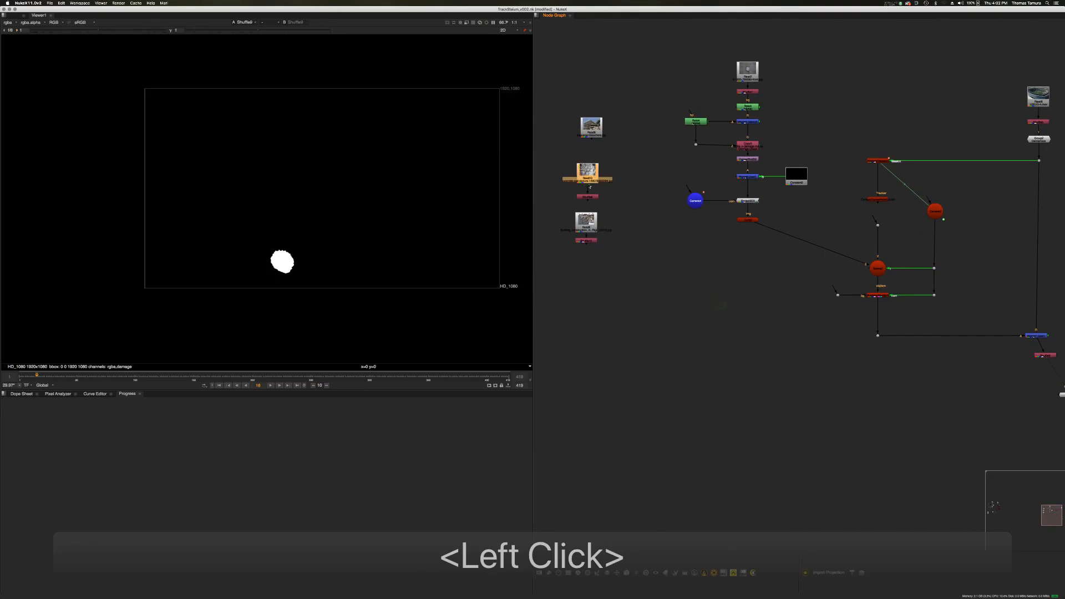
pyautogui.moveTo(640, 271); pyautogui.dragTo(820, 456)
pyautogui.moveTo(822, 395); pyautogui.dragTo(790, 313, button='middle')
pyautogui.click(791, 314)
pyautogui.scroll(-3, 775, 304)
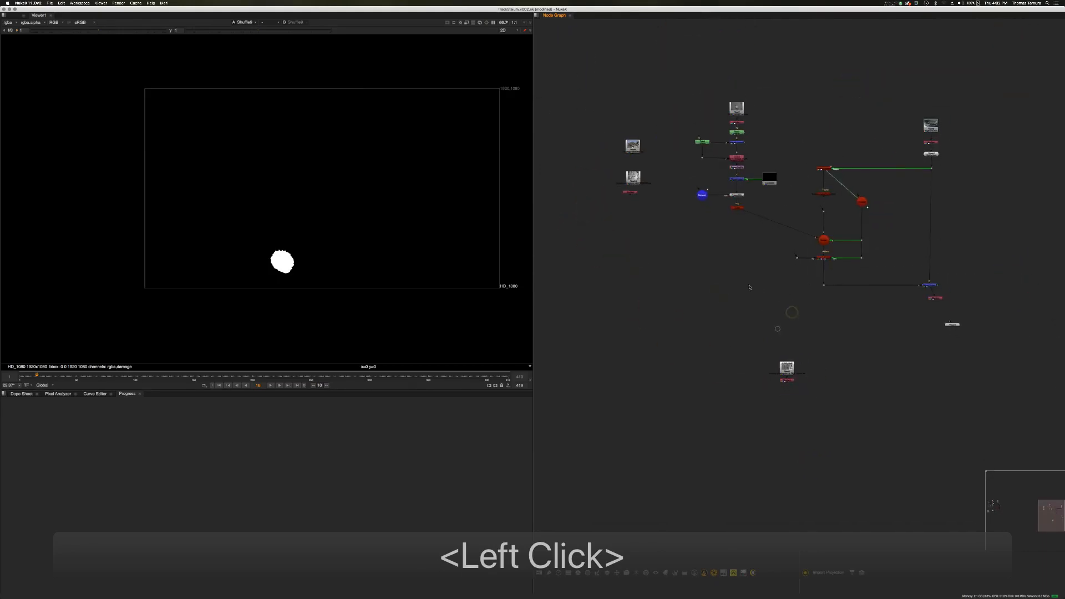
pyautogui.moveTo(749, 344); pyautogui.dragTo(796, 383)
pyautogui.click(754, 355)
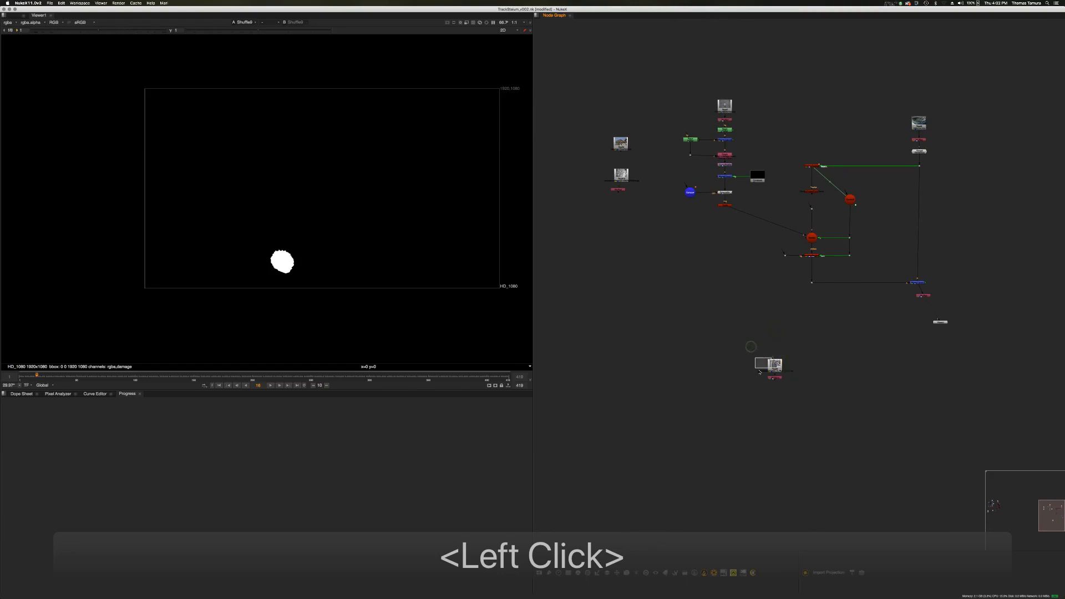
# Detach the Shuffle from the stadium merge, show the merge in the viewer, and scrub back to an earlier frame
pyautogui.scroll(3, 775, 186)
pyautogui.moveTo(777, 187); pyautogui.dragTo(814, 184, button='middle')
pyautogui.scroll(-1, 778, 295)
pyautogui.moveTo(778, 294); pyautogui.dragTo(540, 280, button='middle')
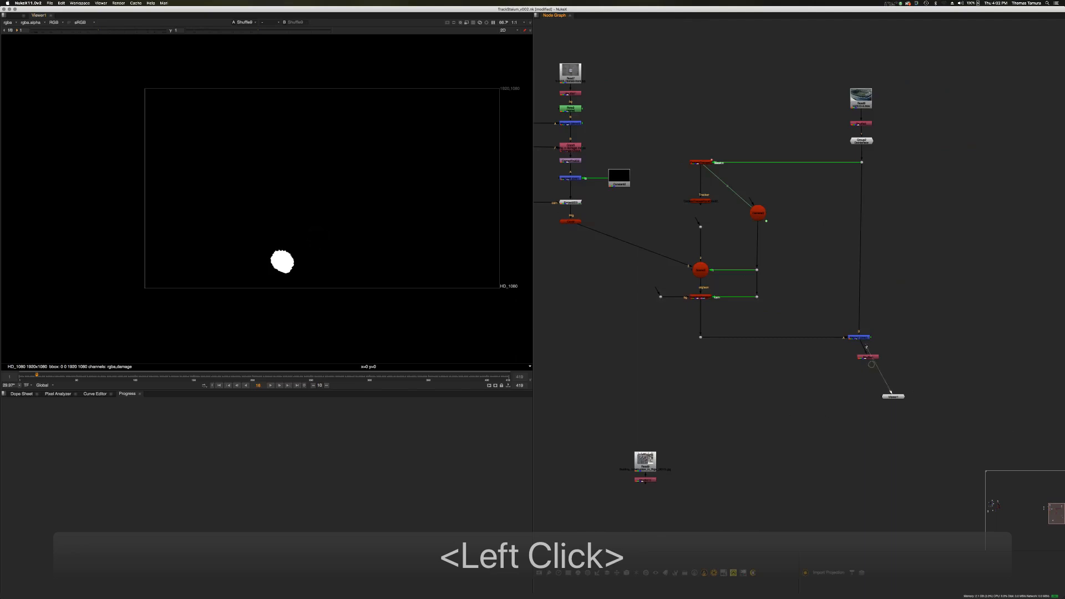
pyautogui.moveTo(862, 345)
pyautogui.mouseDown()
pyautogui.moveTo(924, 346)
pyautogui.moveTo(859, 338)
pyautogui.mouseUp()
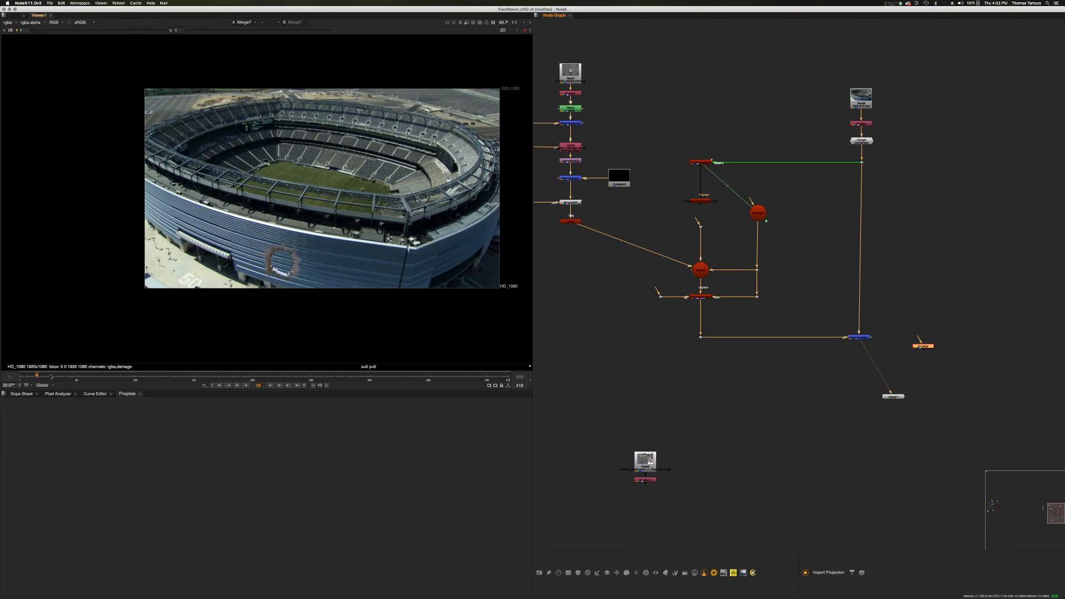
pyautogui.moveTo(40, 377)
pyautogui.mouseDown()
pyautogui.moveTo(88, 376)
pyautogui.moveTo(30, 385)
pyautogui.mouseUp()
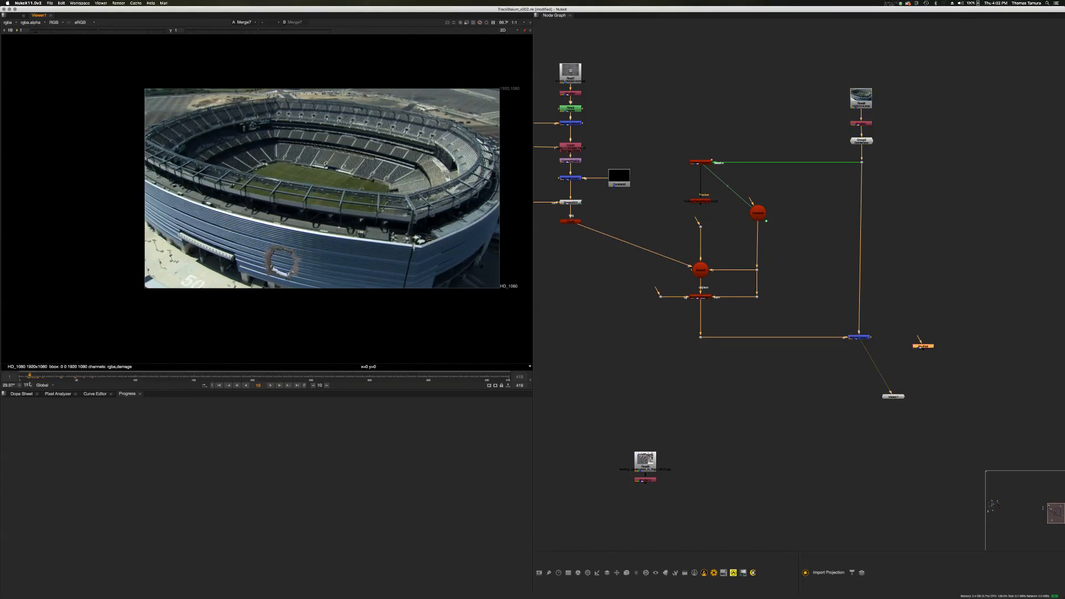
# Inspect the tracked camera's translate and rotate animation in its properties, and close them
pyautogui.moveTo(567, 266); pyautogui.dragTo(743, 283, button='middle')
pyautogui.click(731, 279)
pyautogui.moveTo(727, 276); pyautogui.dragTo(680, 290, button='middle')
pyautogui.moveTo(647, 233); pyautogui.dragTo(649, 224)
pyautogui.click(887, 244)
pyautogui.doubleClick(887, 244)
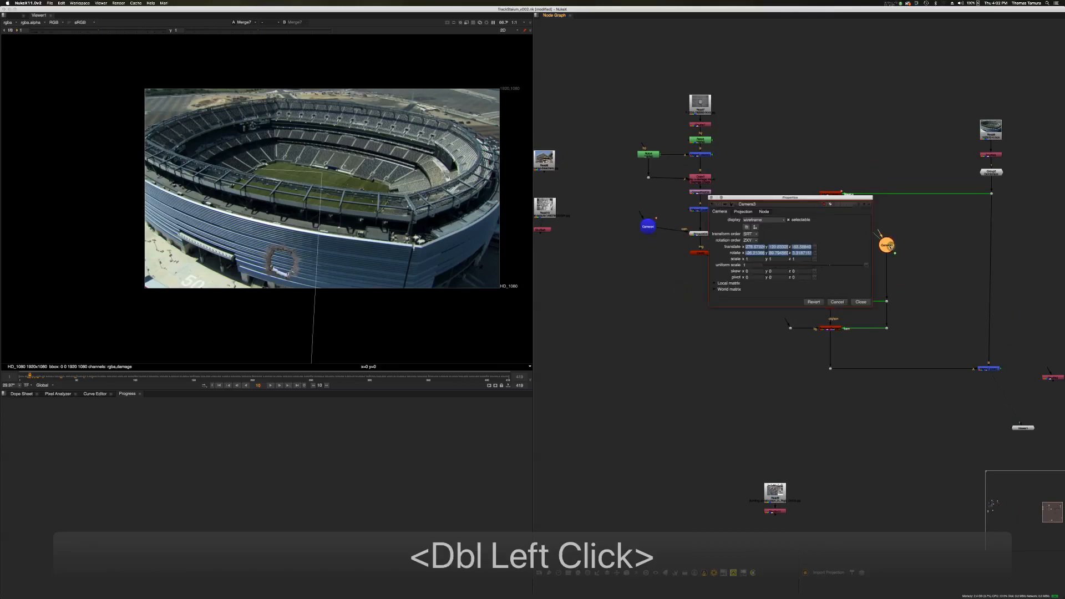
pyautogui.click(862, 313)
pyautogui.click(861, 301)
pyautogui.click(612, 245)
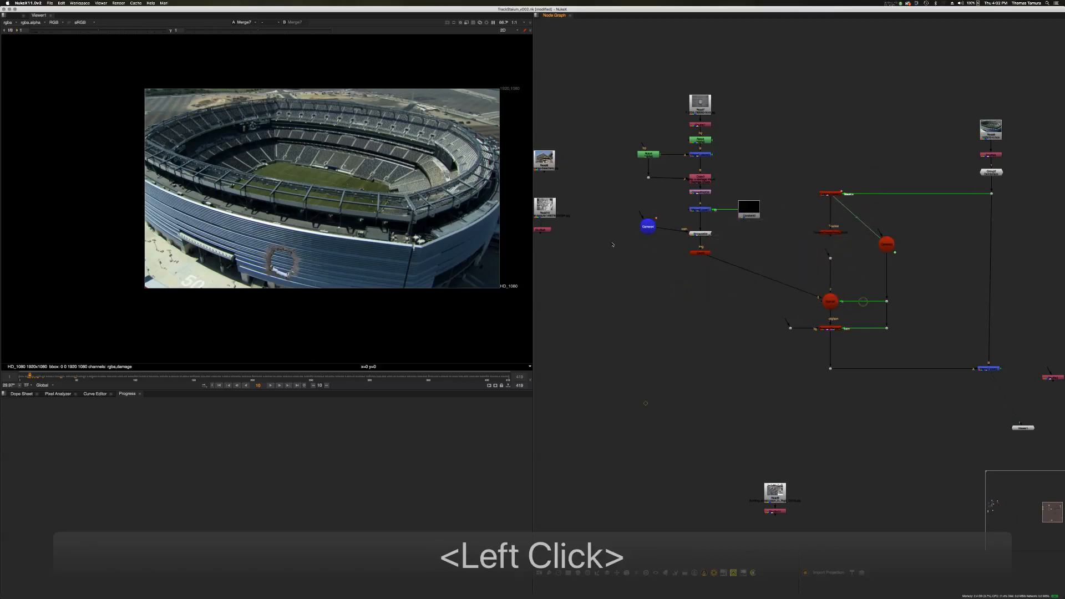
# Add a FrameHold node between the projection camera and the Project3D node
pyautogui.moveTo(648, 229); pyautogui.dragTo(645, 224)
pyautogui.press('Tab')
pyautogui.write('f')
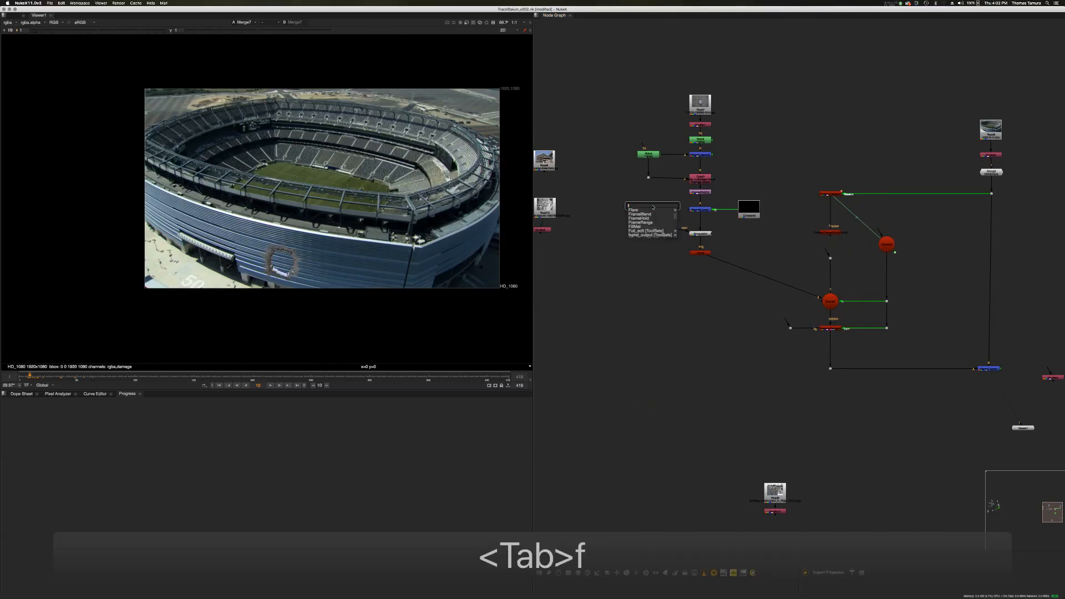
pyautogui.write('r')
pyautogui.press('Down')
pyautogui.press('Down')
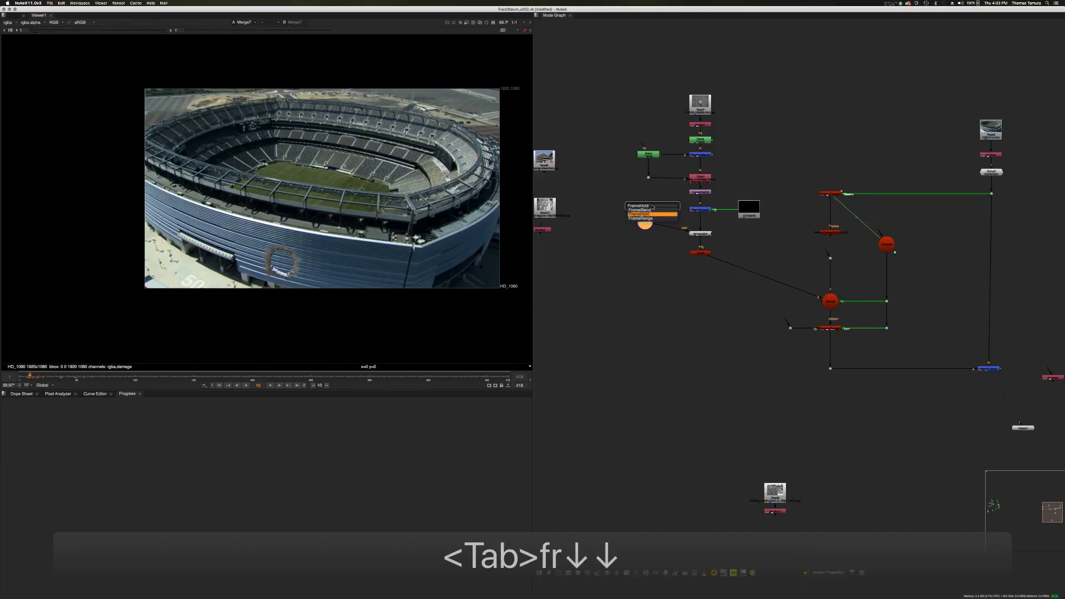
pyautogui.press('Return')
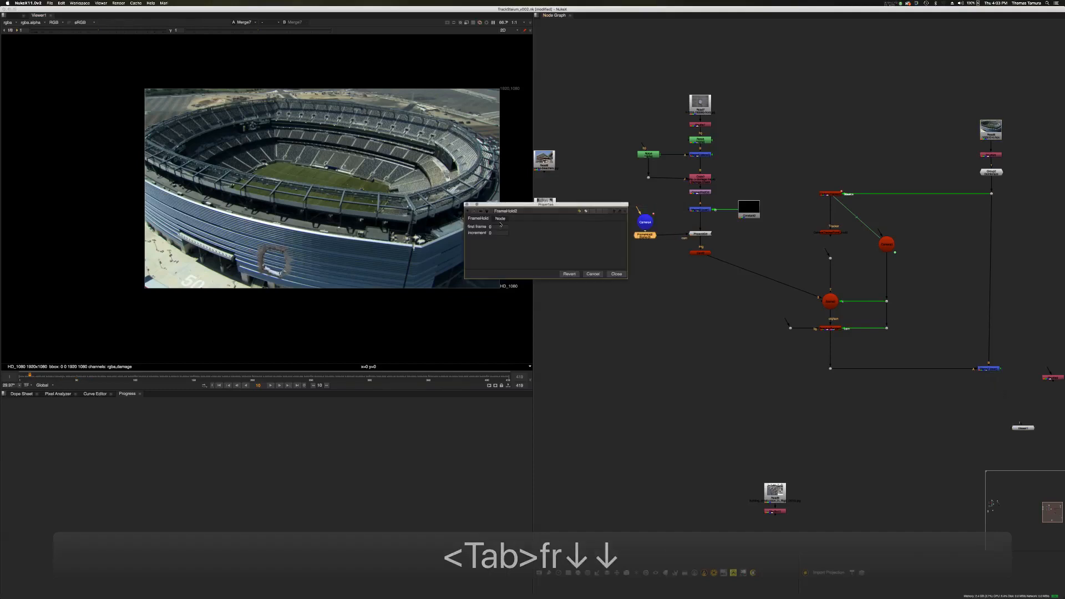
# Set the FrameHold's first frame to 10, close its properties, and space the projection camera above it
pyautogui.click(497, 227)
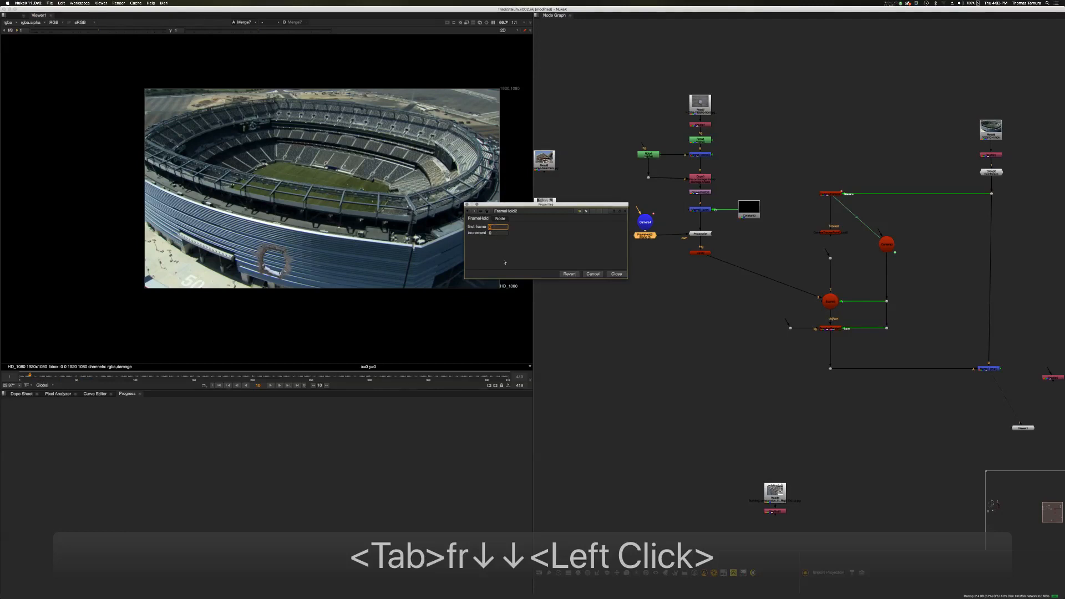
pyautogui.write('1')
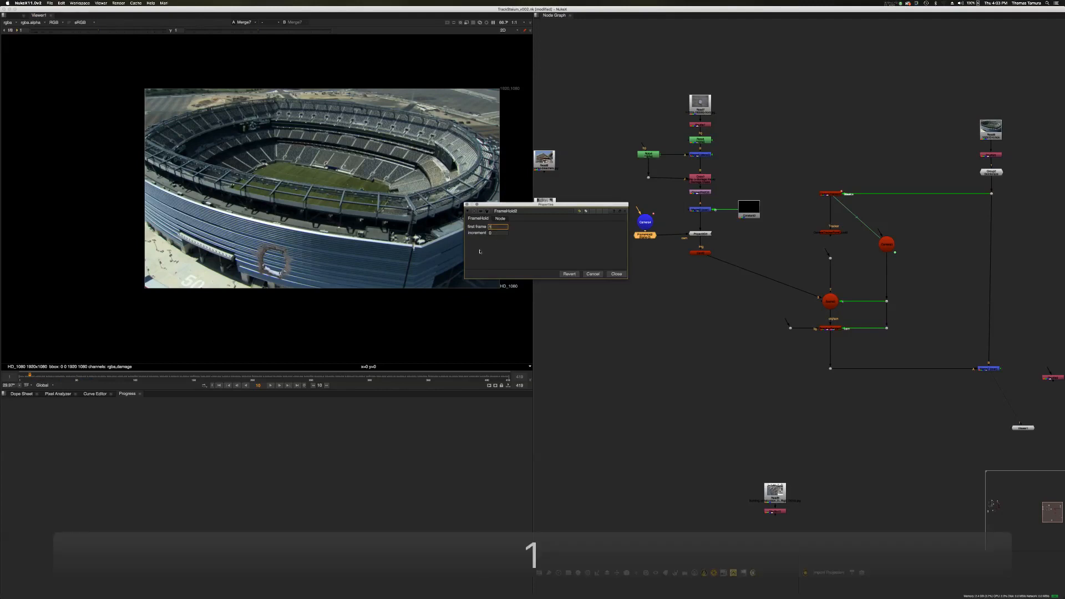
pyautogui.scroll(1, 199, 227)
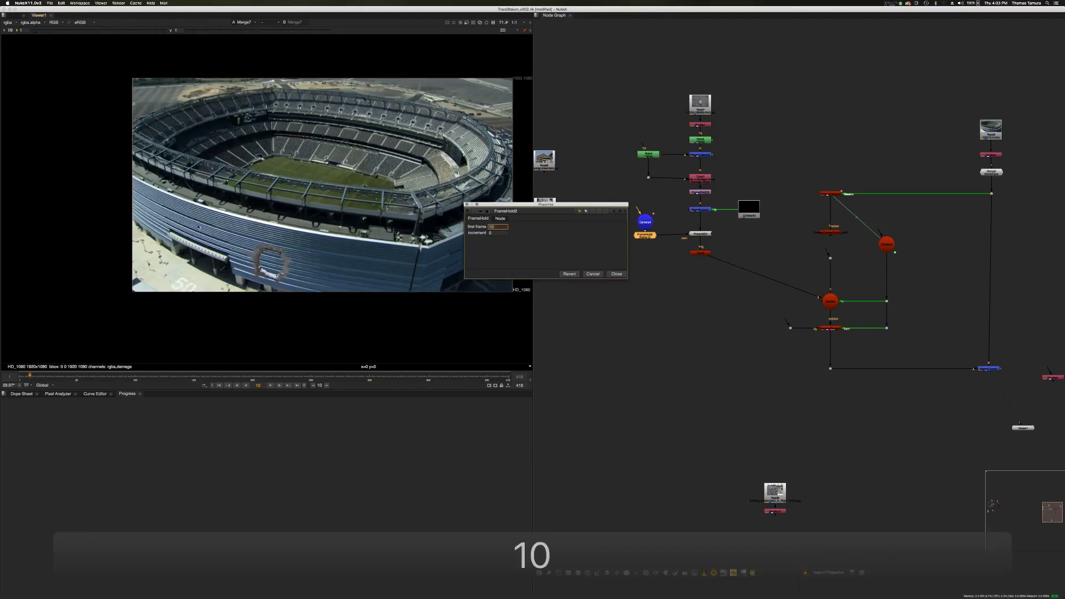
pyautogui.click(591, 251)
pyautogui.click(617, 274)
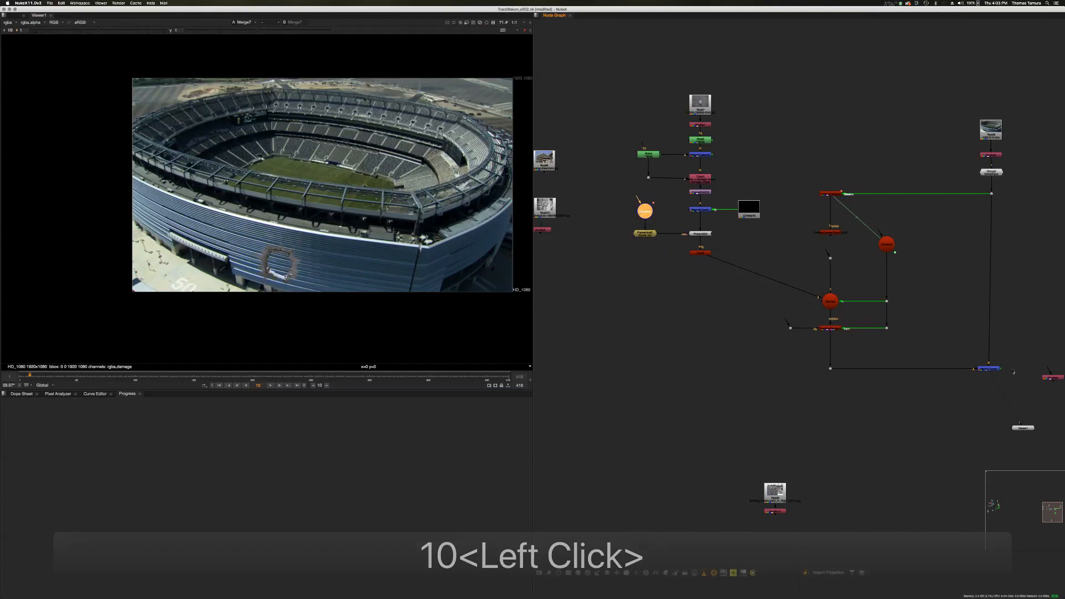
# View the scene in 3D and scrub forward to compare the held projection camera with the moving tracked camera
pyautogui.moveTo(996, 378); pyautogui.dragTo(829, 306)
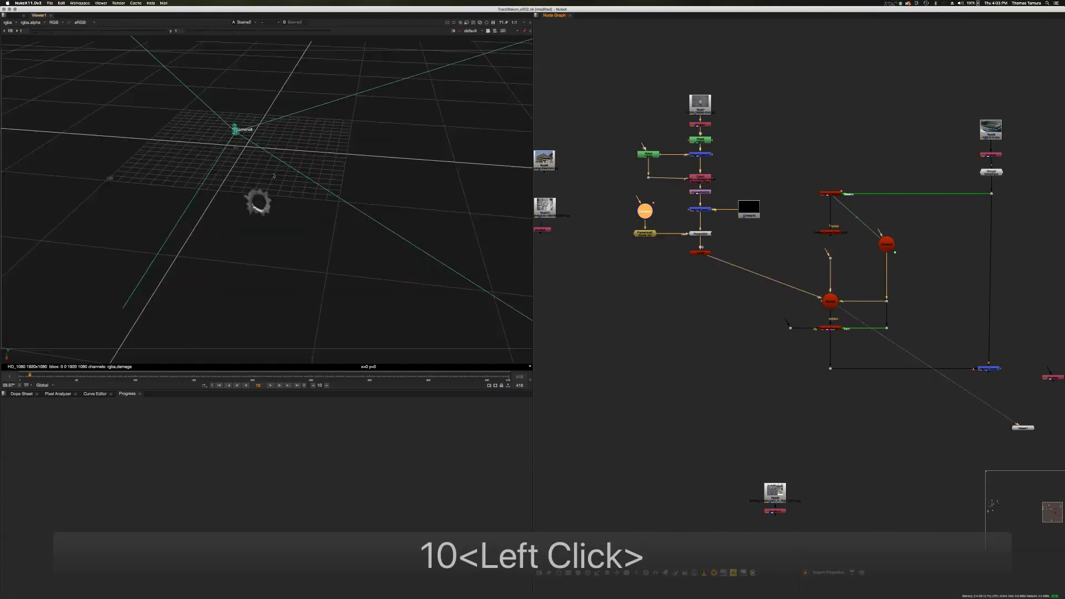
pyautogui.moveTo(826, 249); pyautogui.dragTo(830, 233)
pyautogui.keyDown('alt'); pyautogui.moveTo(284, 228); pyautogui.dragTo(304, 222); pyautogui.keyUp('alt')
pyautogui.click(701, 253)
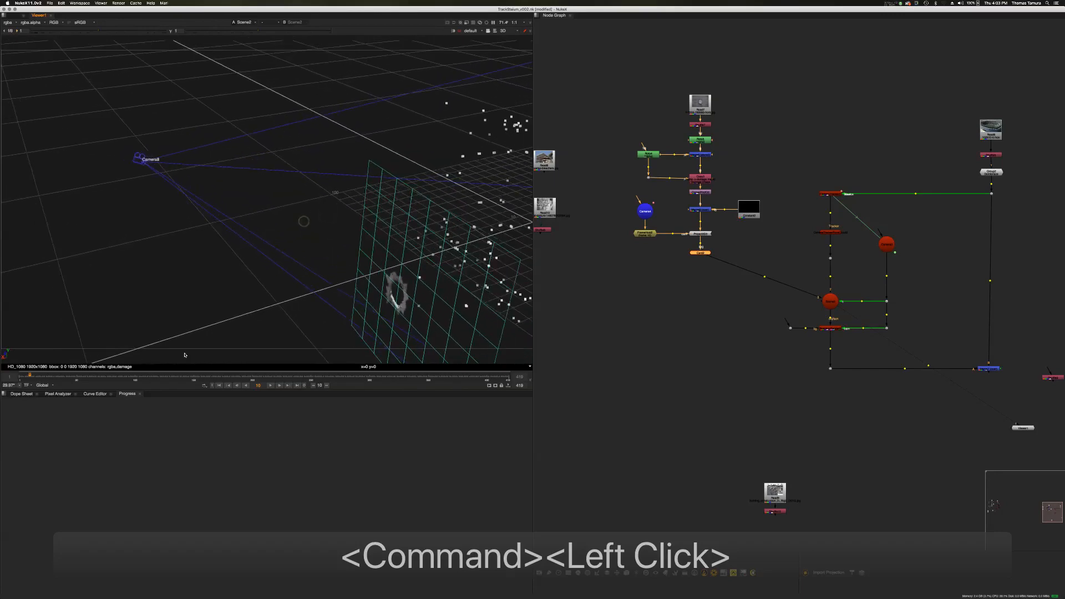
pyautogui.moveTo(35, 375); pyautogui.dragTo(113, 384)
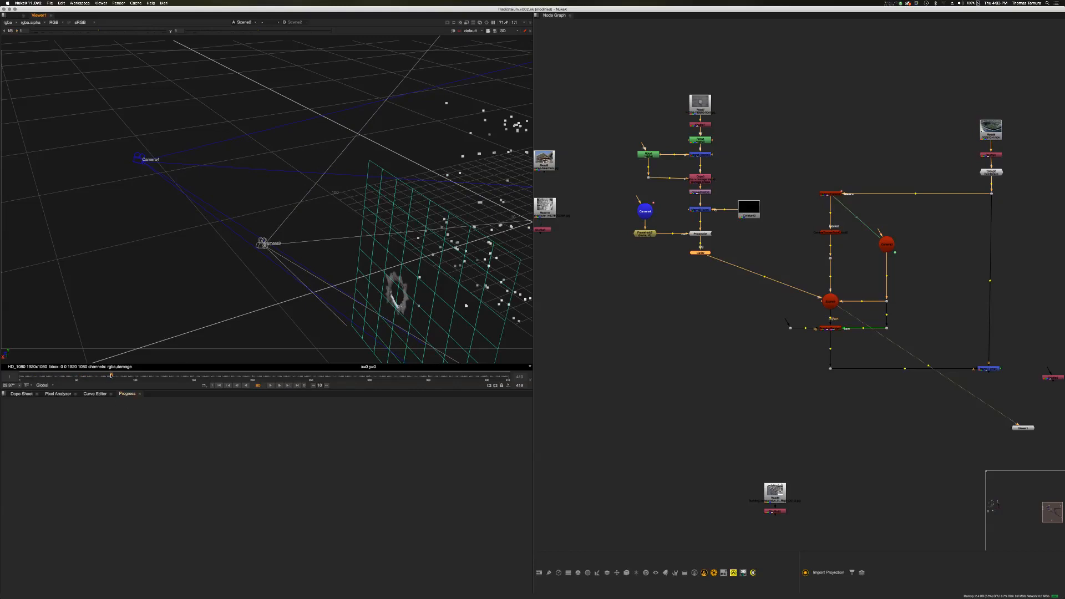
pyautogui.moveTo(111, 376)
pyautogui.mouseDown()
pyautogui.moveTo(131, 375)
pyautogui.moveTo(82, 375)
pyautogui.moveTo(113, 375)
pyautogui.mouseUp()
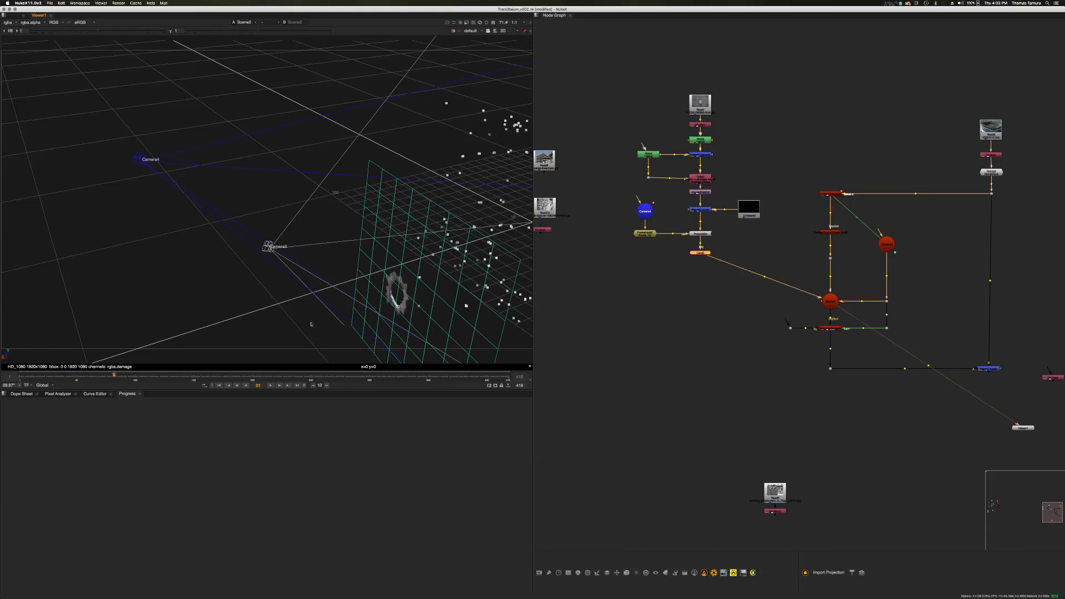
# Return the viewer from the 3D scene to the stadium merge and scrub back to the start of the shot
pyautogui.moveTo(631, 317); pyautogui.dragTo(621, 273, button='middle')
pyautogui.doubleClick(621, 303)
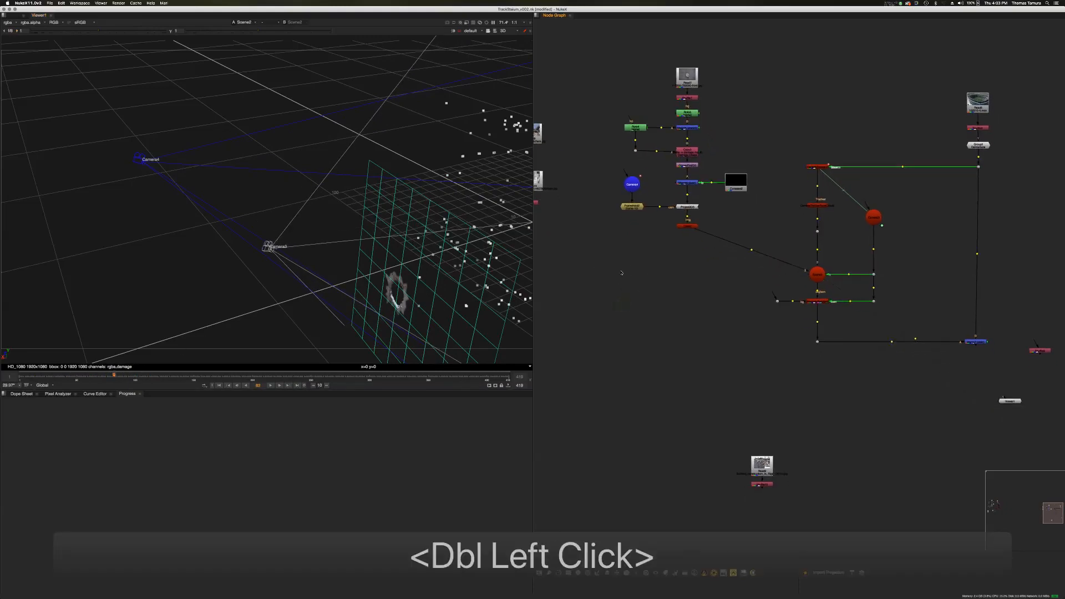
pyautogui.click(639, 351)
pyautogui.moveTo(381, 239); pyautogui.dragTo(372, 242, button='middle')
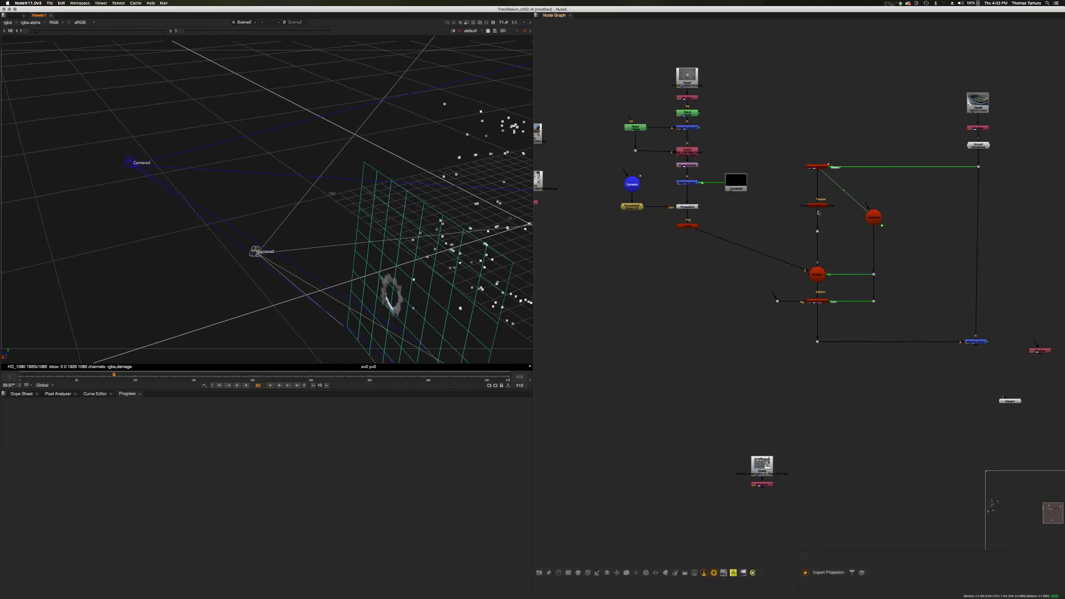
pyautogui.click(754, 274)
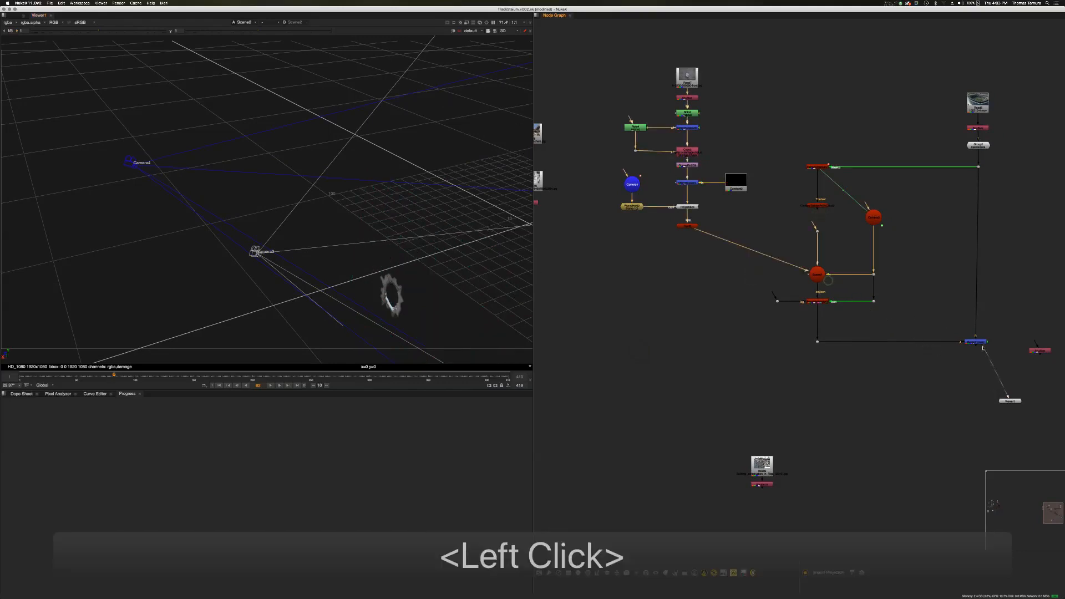
pyautogui.moveTo(976, 344); pyautogui.dragTo(976, 343)
pyautogui.moveTo(277, 222); pyautogui.dragTo(287, 213, button='middle')
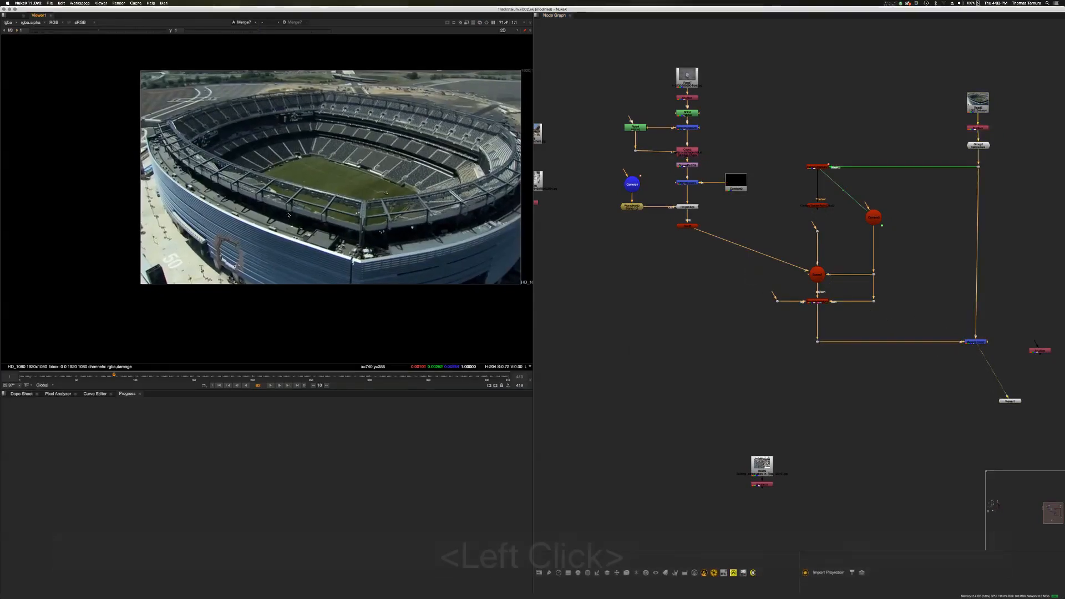
pyautogui.moveTo(114, 377); pyautogui.dragTo(31, 382)
# Open the damage branch's CornerPin2D and shift all four corners about 150 pixels right along the stadium wall
pyautogui.keyDown('alt'); pyautogui.moveTo(598, 225); pyautogui.dragTo(620, 228, button='middle'); pyautogui.keyUp('alt')
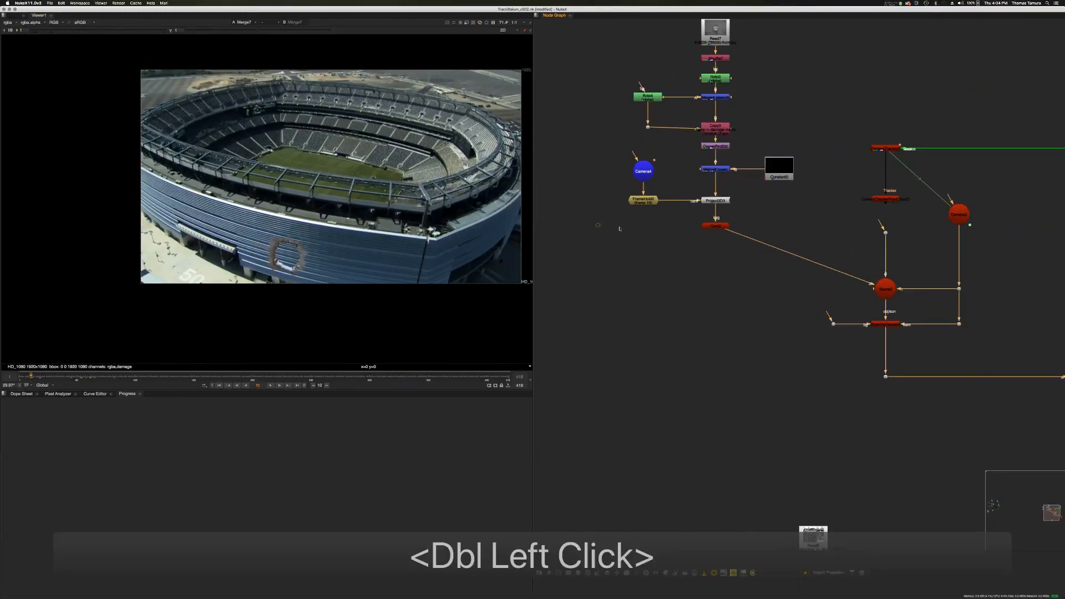
pyautogui.doubleClick(716, 147)
pyautogui.click(378, 219)
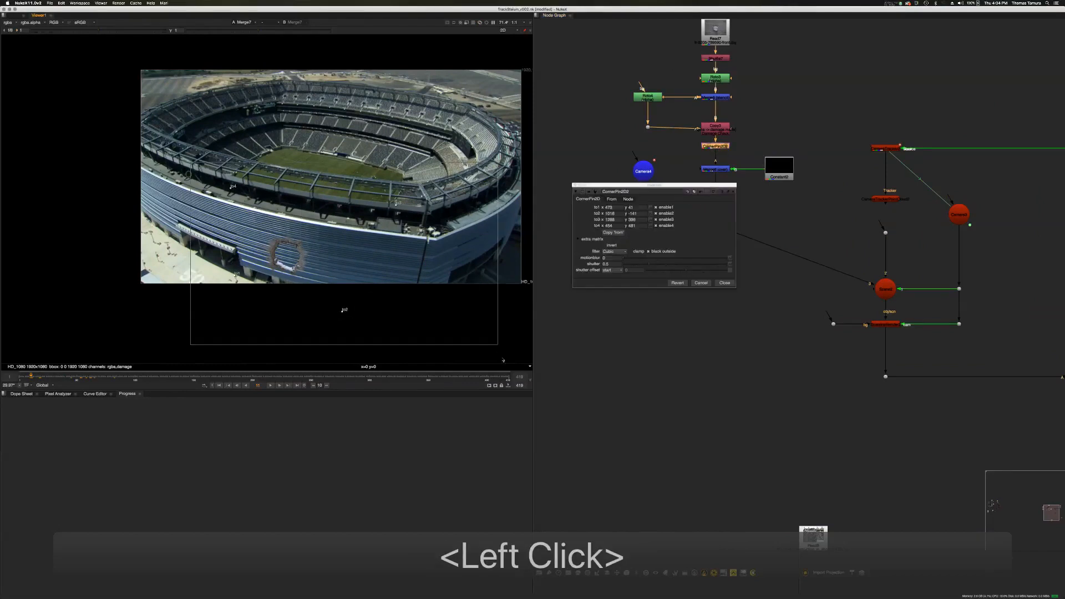
pyautogui.moveTo(397, 206); pyautogui.dragTo(426, 207)
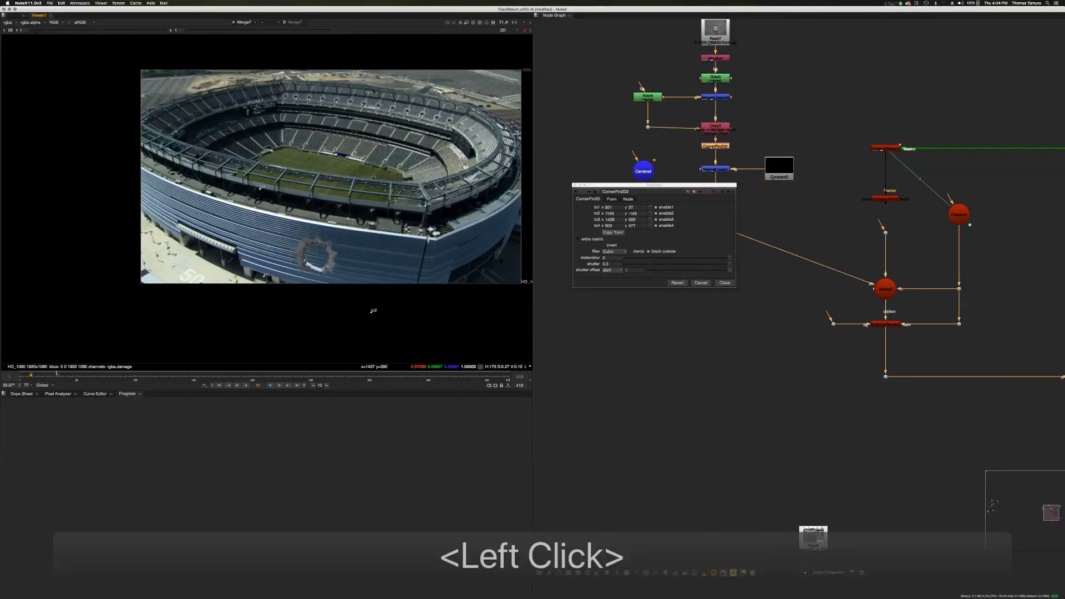
# Scrub forward to check how the shifted damage tracks on the stadium wall, and close the CornerPin2D properties
pyautogui.moveTo(40, 382); pyautogui.dragTo(62, 388)
pyautogui.scroll(-1, 137, 380)
pyautogui.click(697, 234)
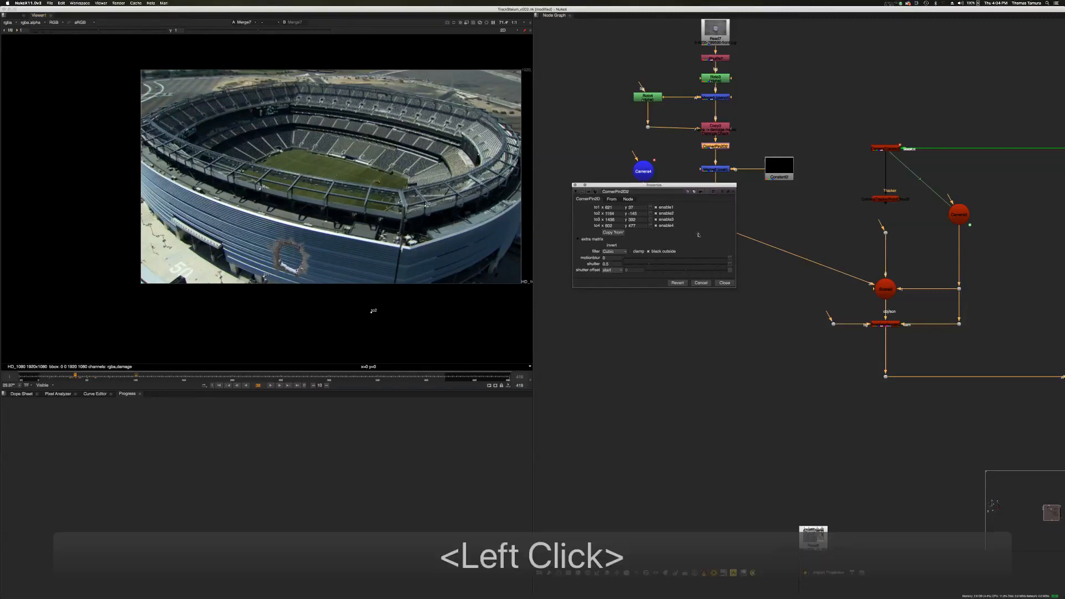
pyautogui.click(728, 286)
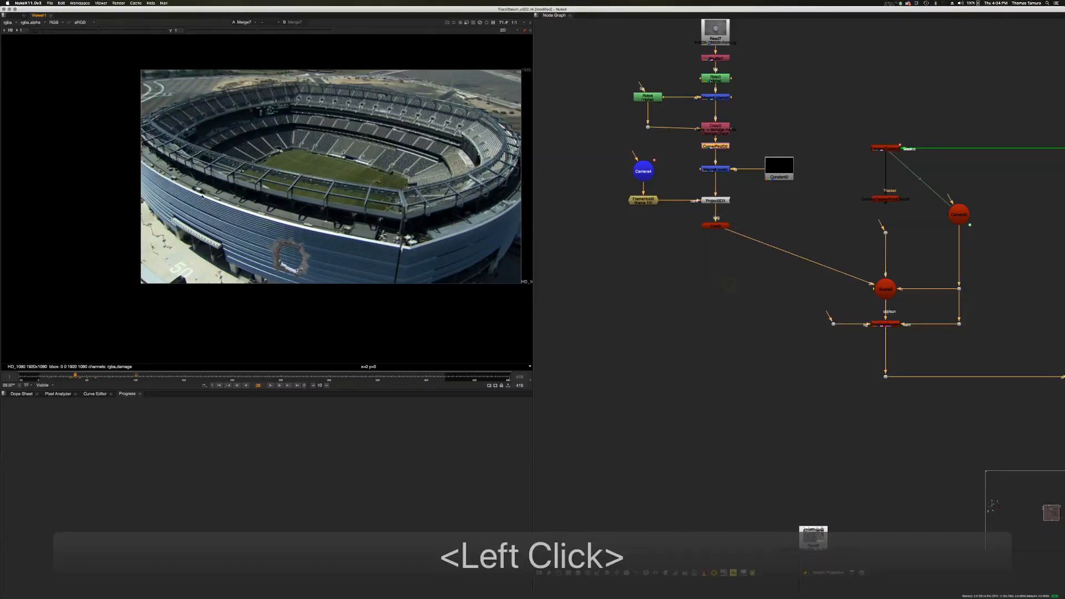
pyautogui.click(696, 262)
pyautogui.moveTo(718, 255); pyautogui.dragTo(678, 277, button='middle')
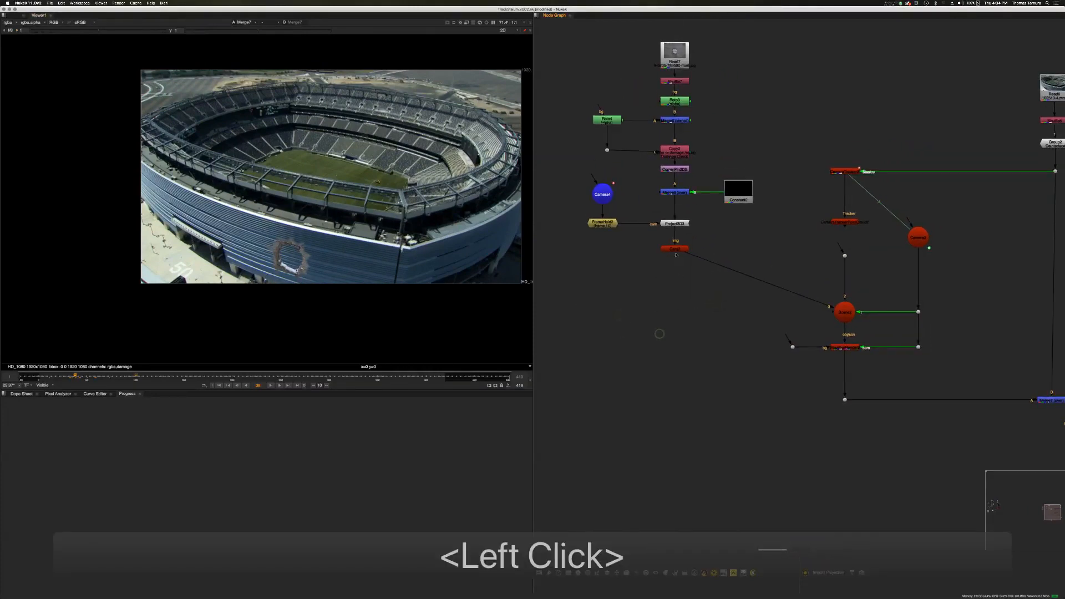
# Open the damage card's properties, set its deform type to bicubic, and close the properties
pyautogui.doubleClick(675, 251)
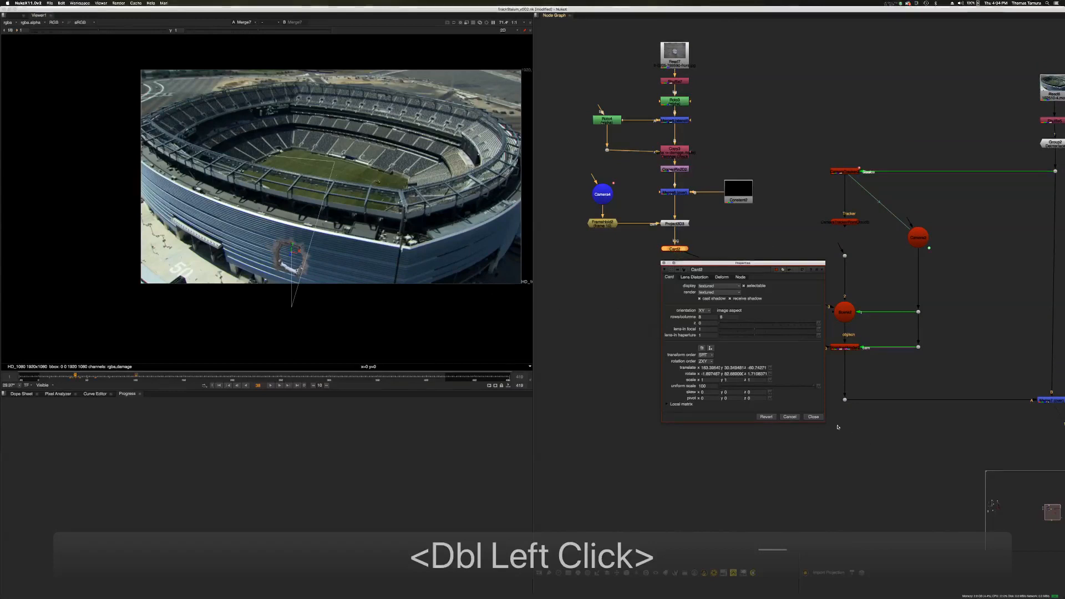
pyautogui.click(721, 277)
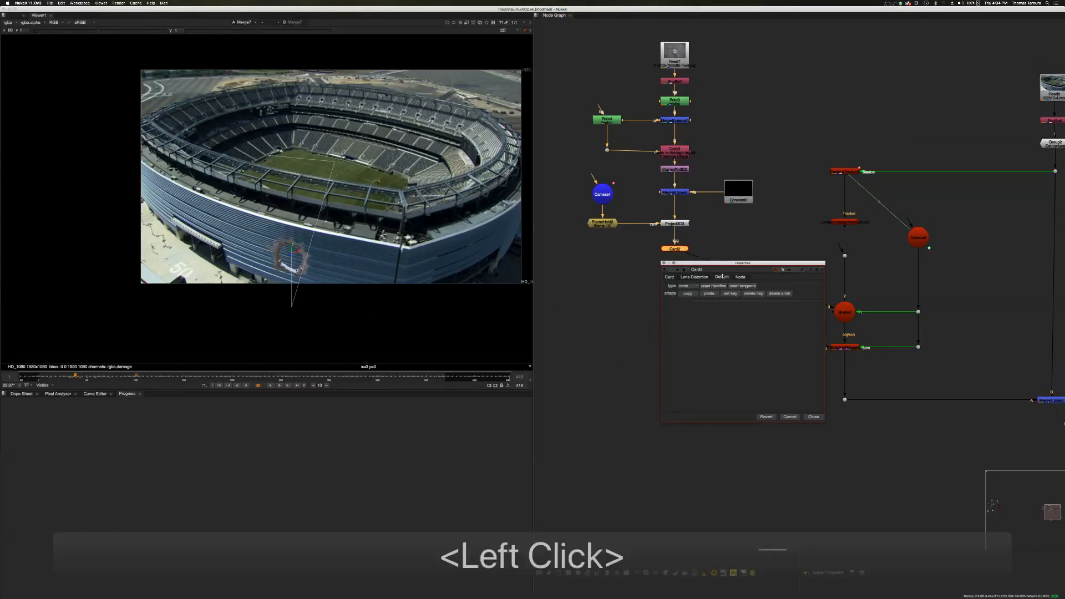
pyautogui.click(695, 298)
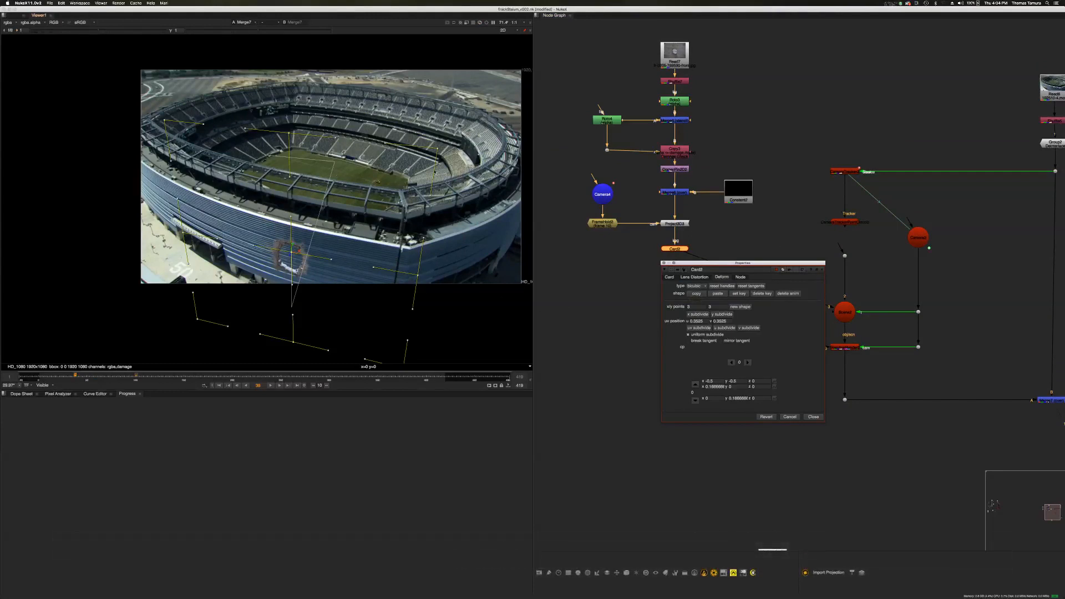
pyautogui.click(669, 277)
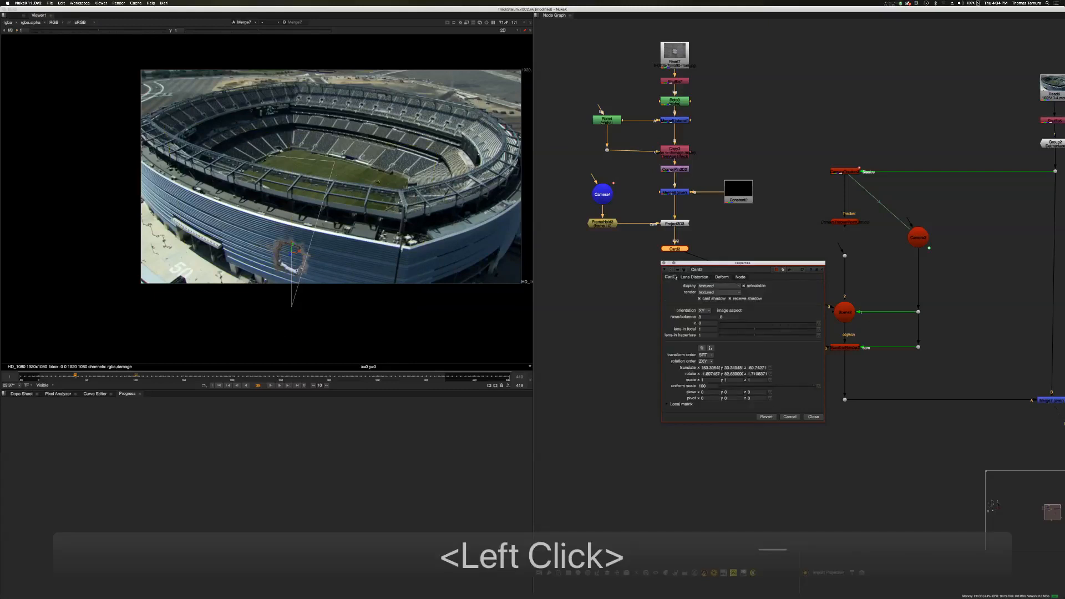
pyautogui.doubleClick(814, 418)
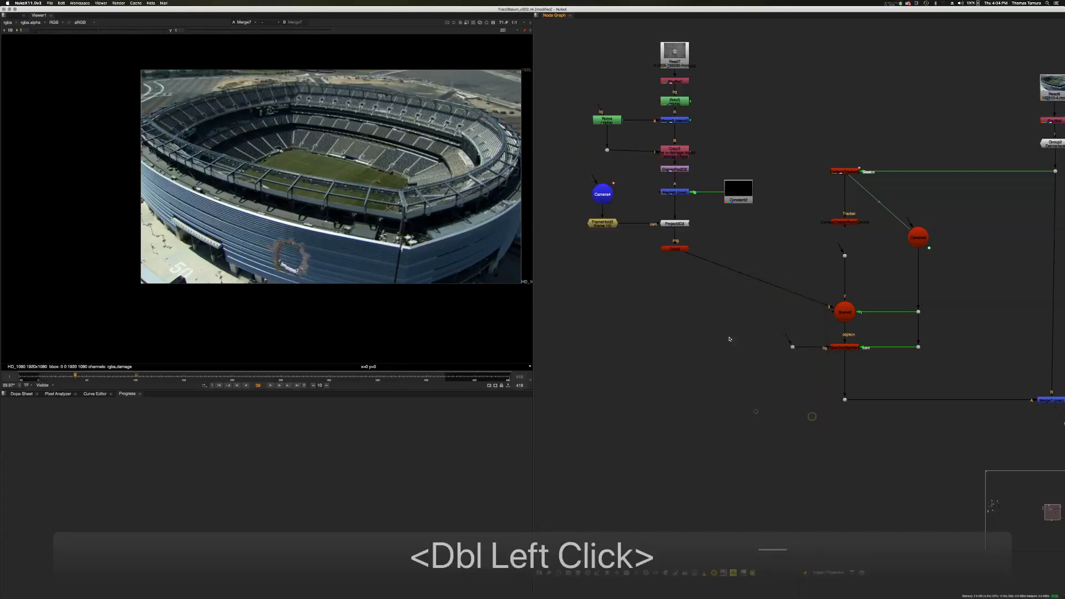
# Duplicate the tracked camera, scene and scanline render setup into empty space below the existing node network
pyautogui.scroll(-5, 673, 333)
pyautogui.keyDown('alt'); pyautogui.moveTo(694, 382); pyautogui.dragTo(683, 364); pyautogui.keyUp('alt')
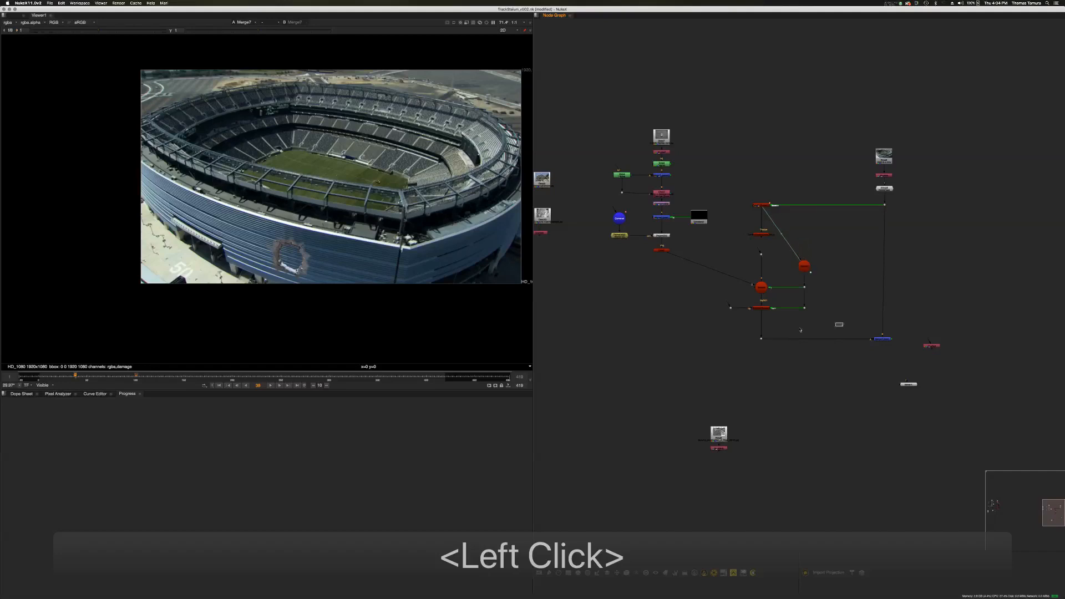
pyautogui.moveTo(843, 322); pyautogui.dragTo(707, 260)
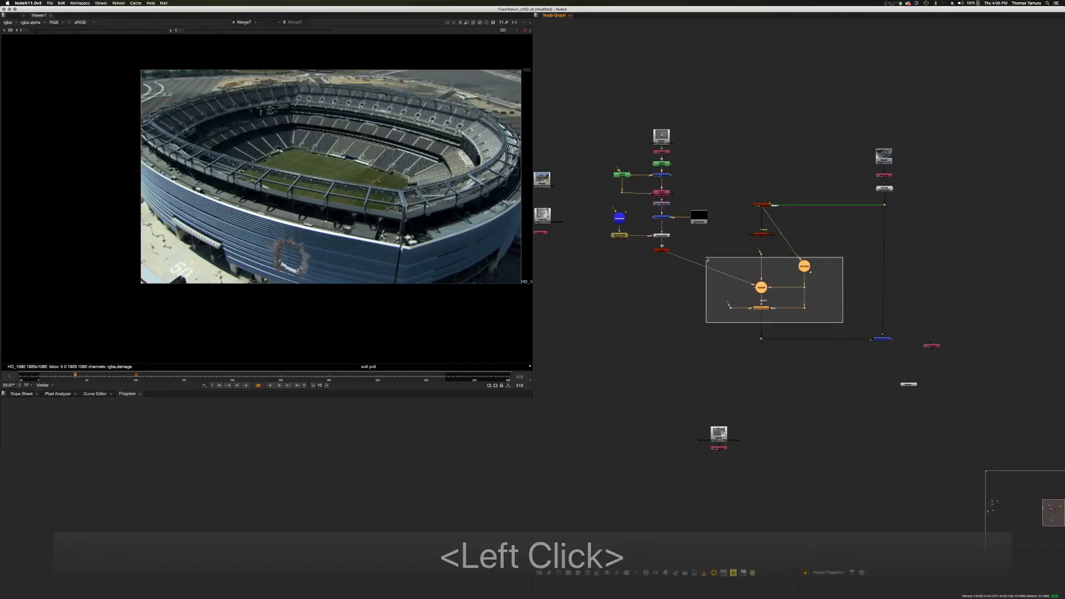
pyautogui.press('super+c')
pyautogui.scroll(-3, 787, 338)
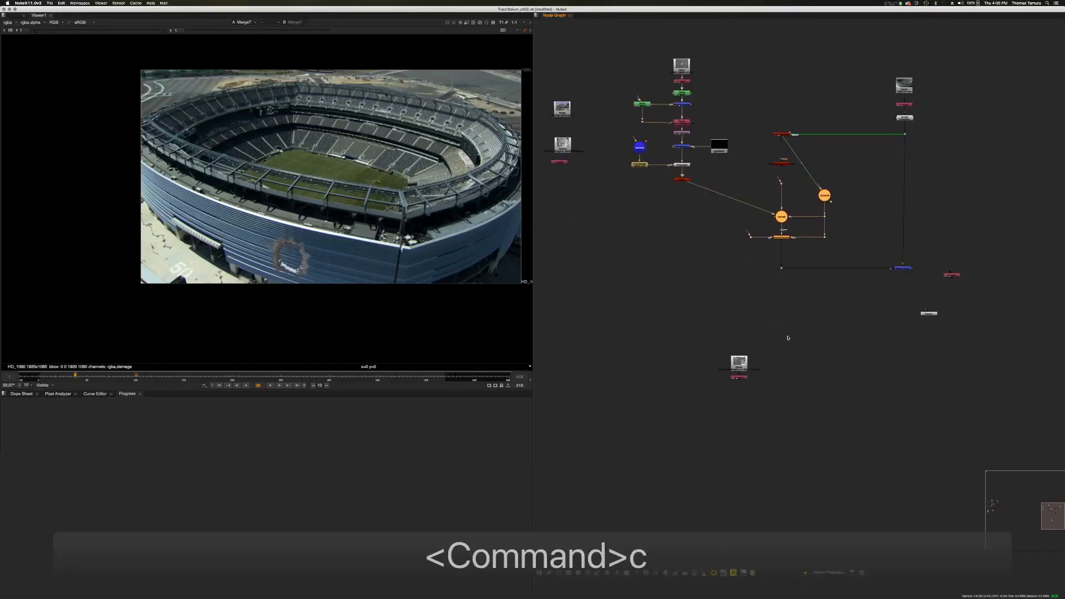
pyautogui.click(788, 454)
pyautogui.press('super+v')
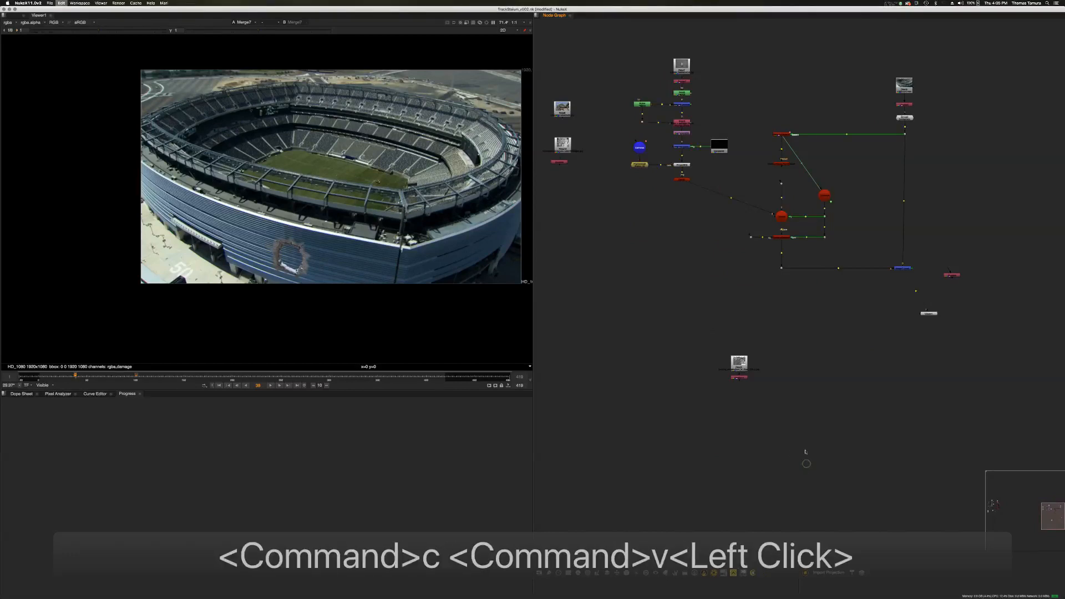
pyautogui.click(808, 460)
pyautogui.moveTo(808, 461); pyautogui.dragTo(832, 382)
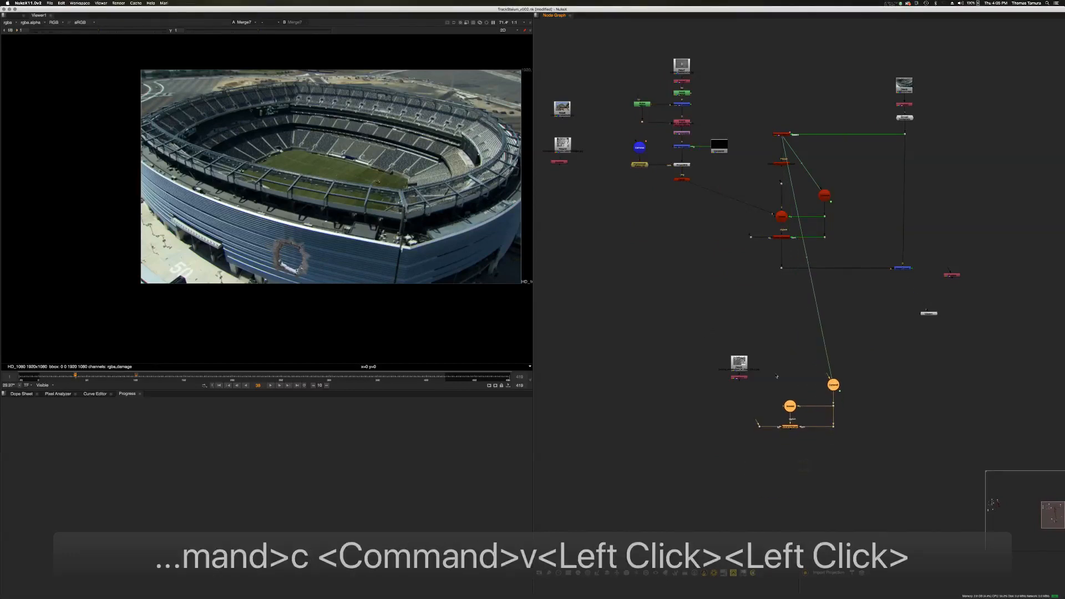
# Duplicate the held projection camera, FrameHold, Project3D and card beside the construction building image
pyautogui.scroll(3, 755, 350)
pyautogui.moveTo(699, 314); pyautogui.dragTo(792, 456)
pyautogui.scroll(-5, 744, 309)
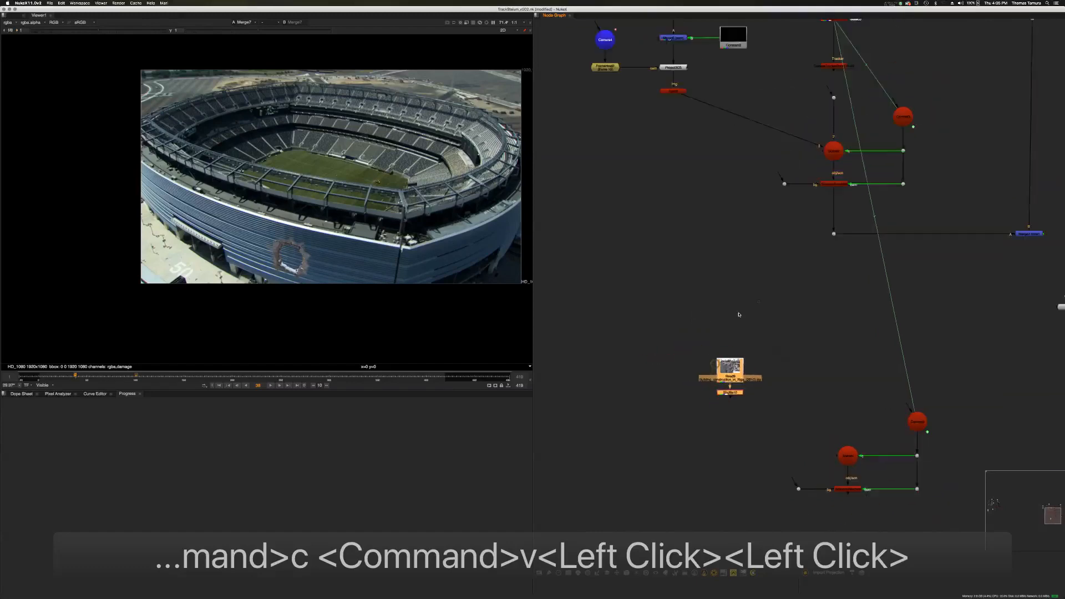
pyautogui.moveTo(773, 363); pyautogui.dragTo(680, 285)
pyautogui.press('super+c')
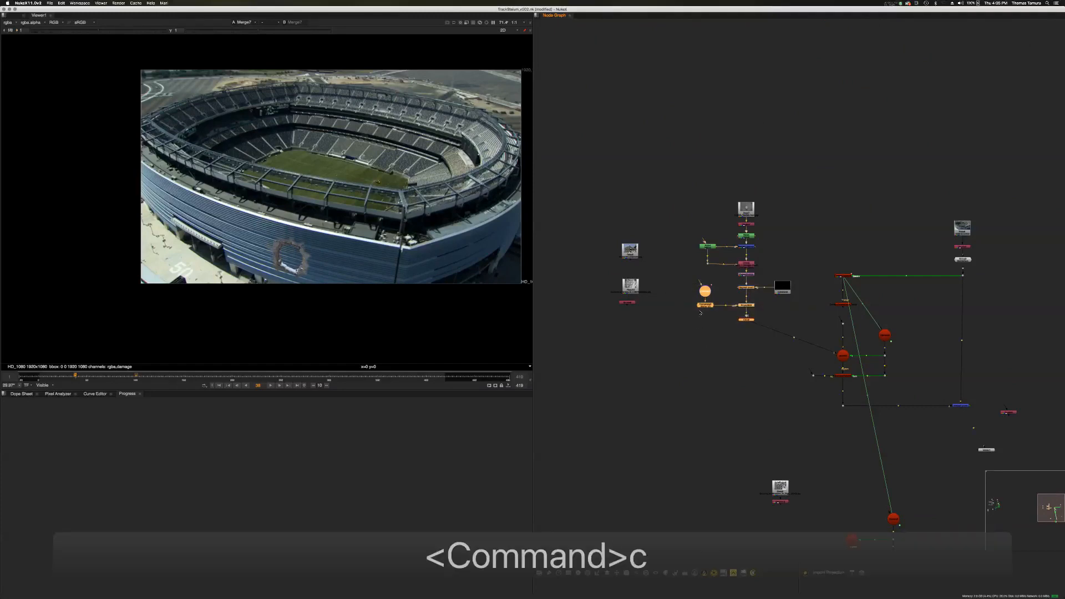
pyautogui.scroll(-3, 739, 341)
pyautogui.scroll(-3, 739, 342)
pyautogui.click(737, 381)
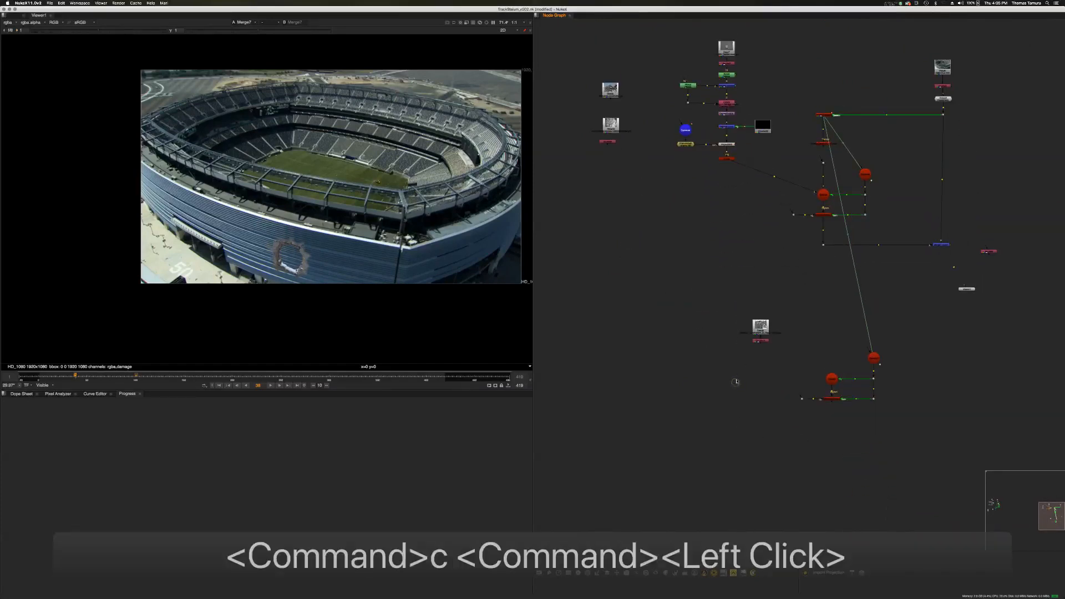
pyautogui.press('super+v')
# Align the copied projection nodes under the construction image and wire the image into the Project3D
pyautogui.moveTo(753, 354); pyautogui.dragTo(793, 389)
pyautogui.scroll(-1, 777, 385)
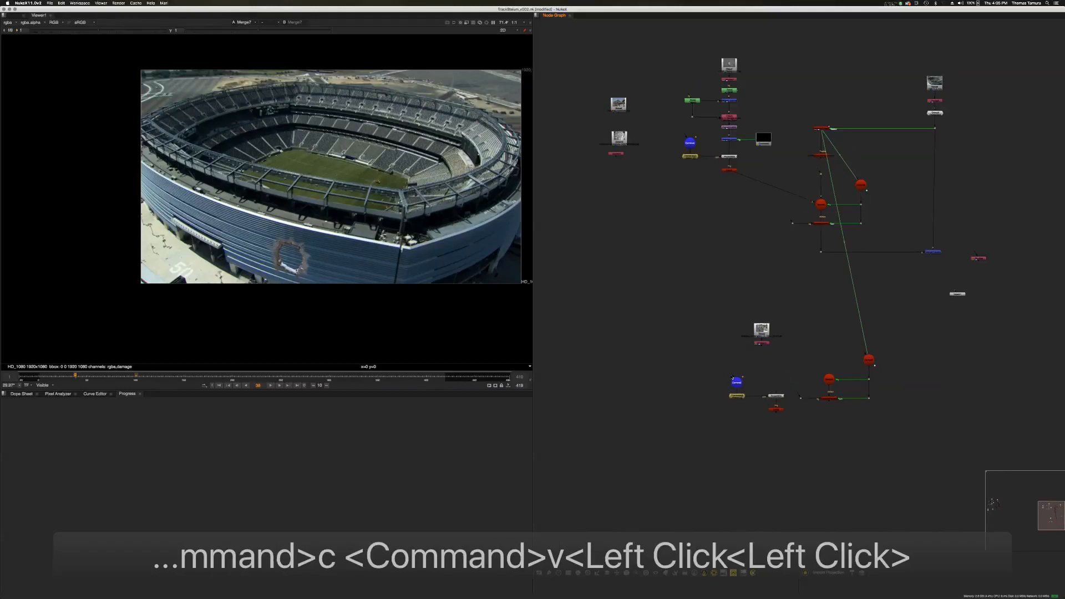
pyautogui.moveTo(693, 352); pyautogui.dragTo(804, 435)
pyautogui.moveTo(776, 397)
pyautogui.mouseDown()
pyautogui.moveTo(764, 367)
pyautogui.moveTo(805, 408)
pyautogui.mouseUp()
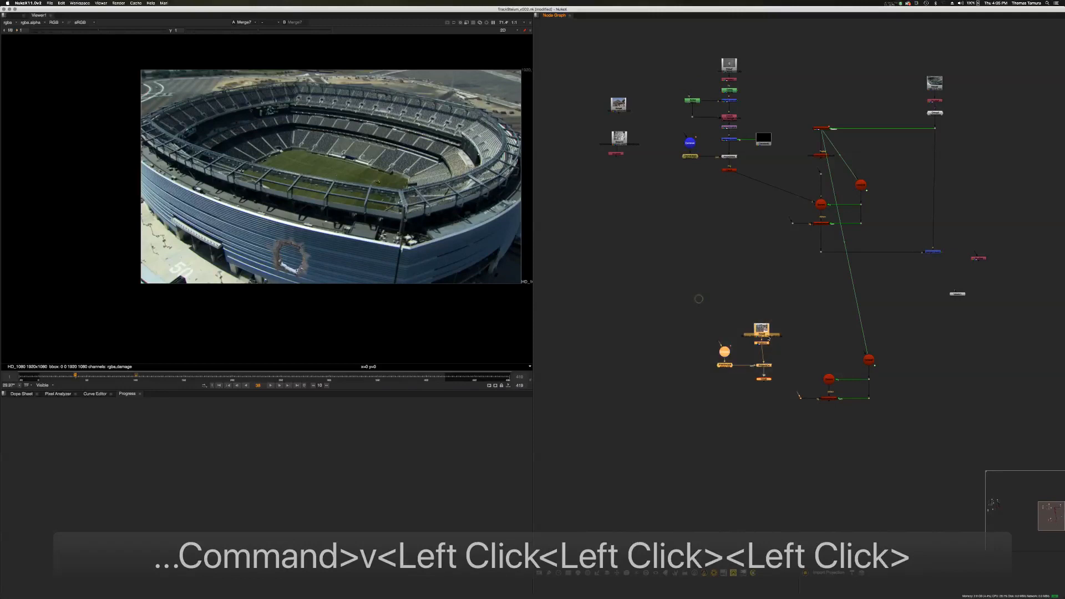
# Move the construction projection branch up and connect its card to the copied scene
pyautogui.moveTo(763, 362); pyautogui.dragTo(761, 331)
pyautogui.click(781, 314)
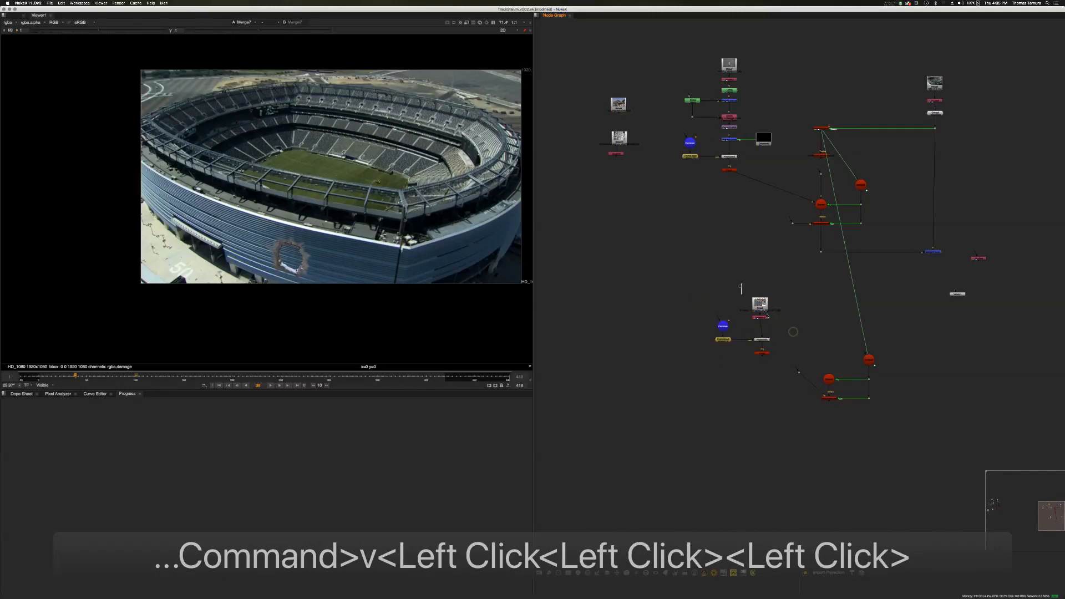
pyautogui.moveTo(692, 284); pyautogui.dragTo(801, 388)
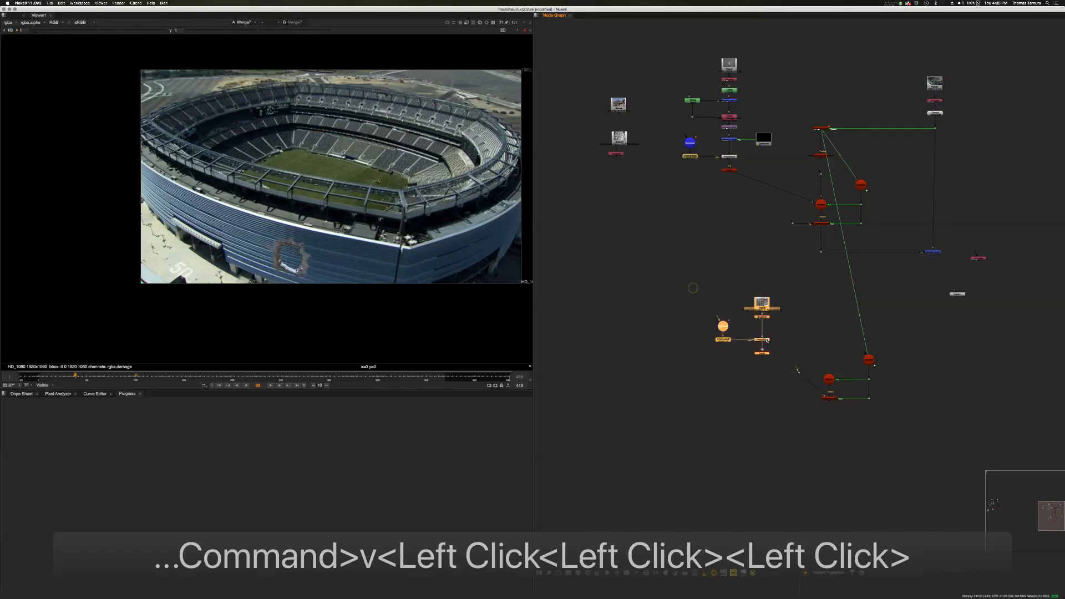
pyautogui.moveTo(762, 339); pyautogui.dragTo(761, 324)
pyautogui.click(783, 321)
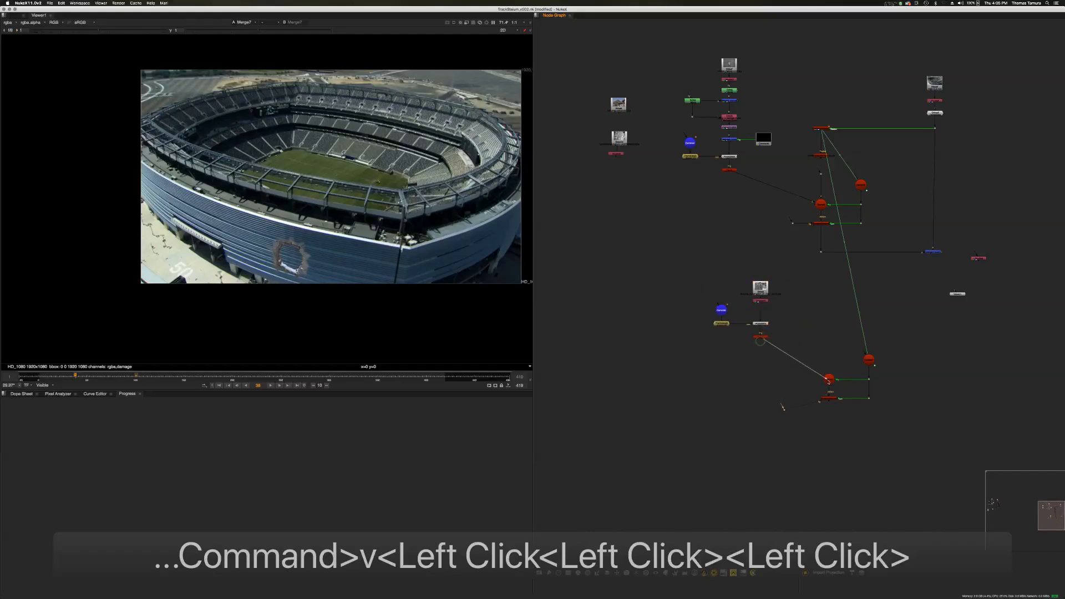
pyautogui.moveTo(828, 381); pyautogui.dragTo(827, 379)
# Disconnect the viewer from the final merge, reposition its node, and view the construction building image
pyautogui.moveTo(938, 255); pyautogui.dragTo(769, 287)
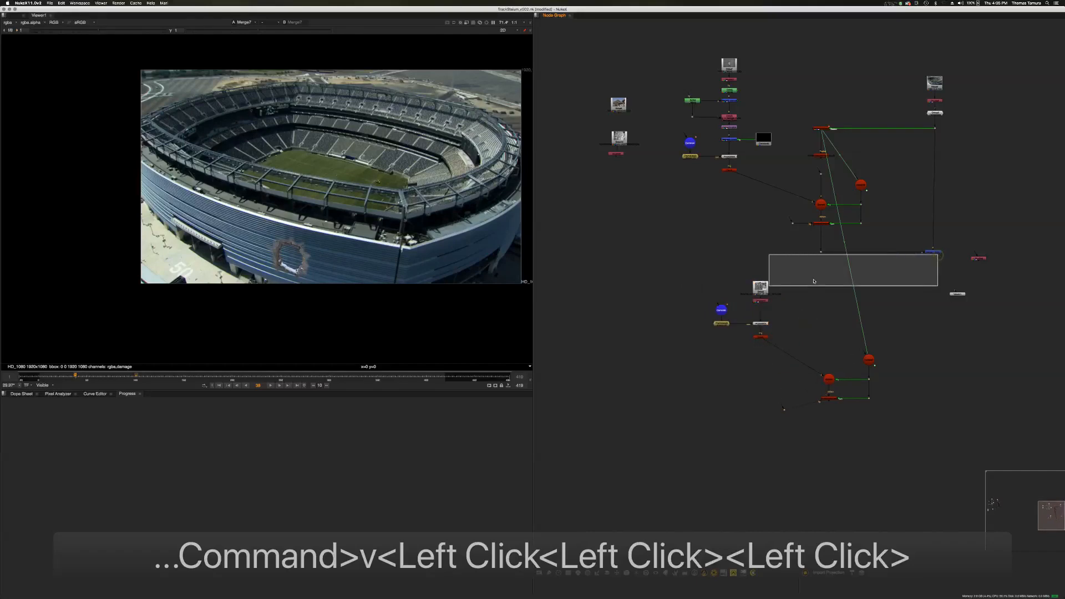
pyautogui.click(913, 279)
pyautogui.moveTo(955, 294); pyautogui.dragTo(942, 317)
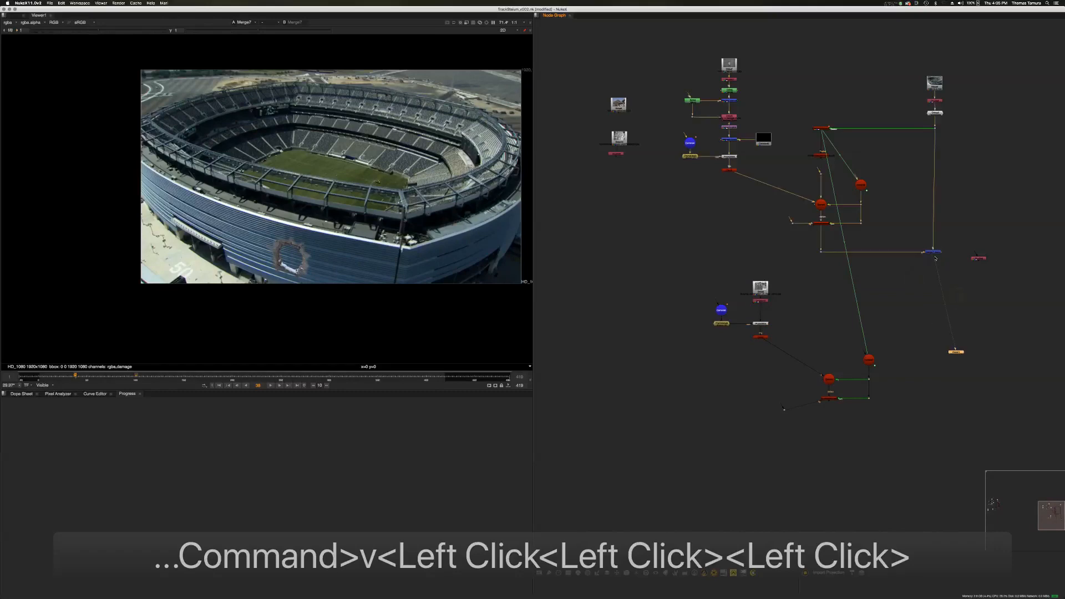
pyautogui.moveTo(758, 293); pyautogui.dragTo(758, 292)
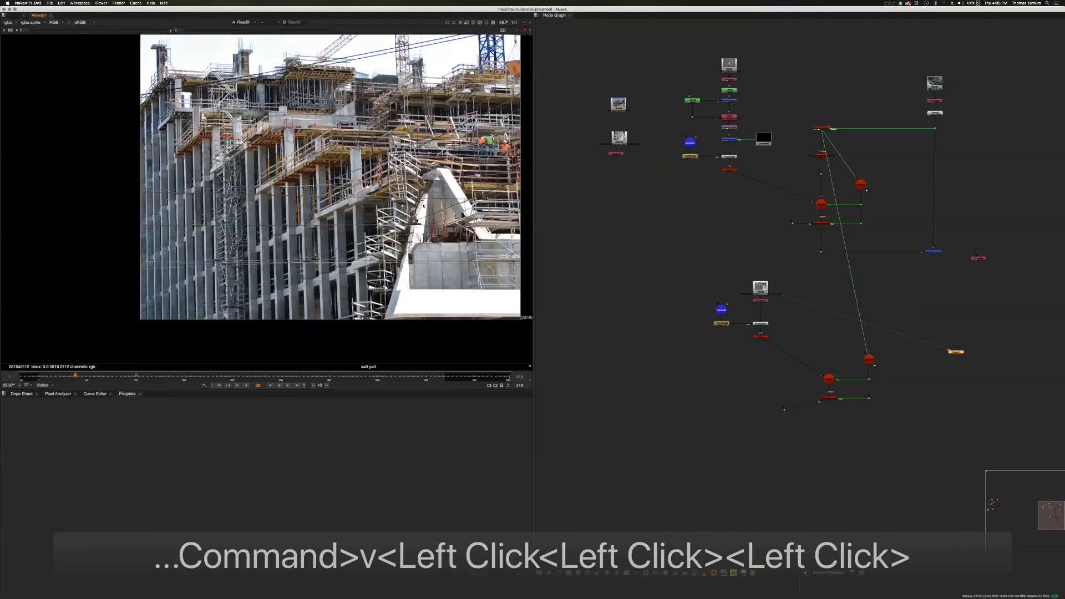
pyautogui.moveTo(437, 198); pyautogui.dragTo(402, 209, button='middle')
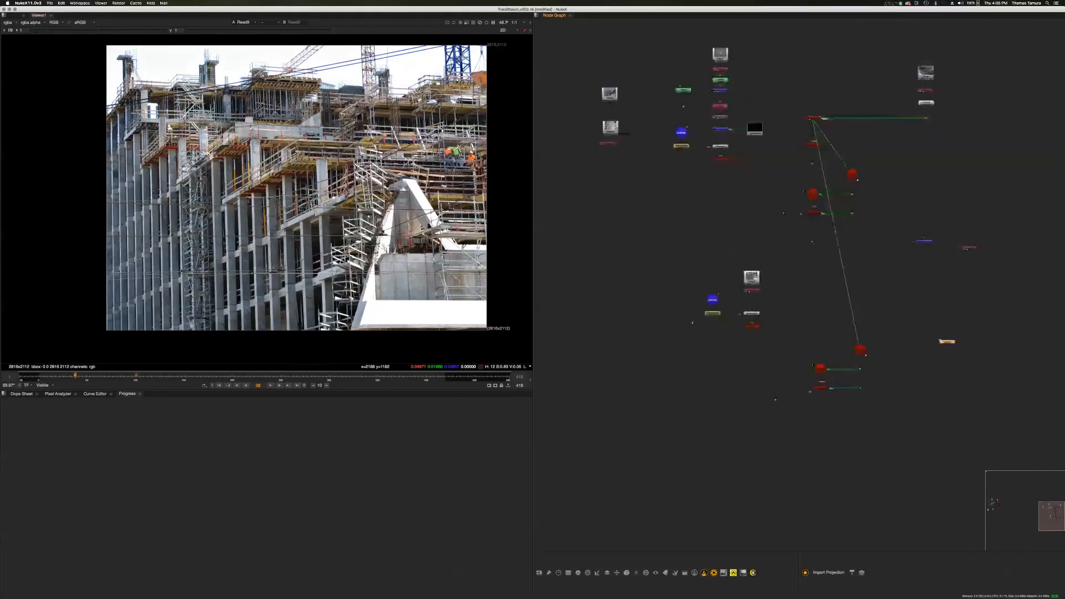
pyautogui.click(702, 354)
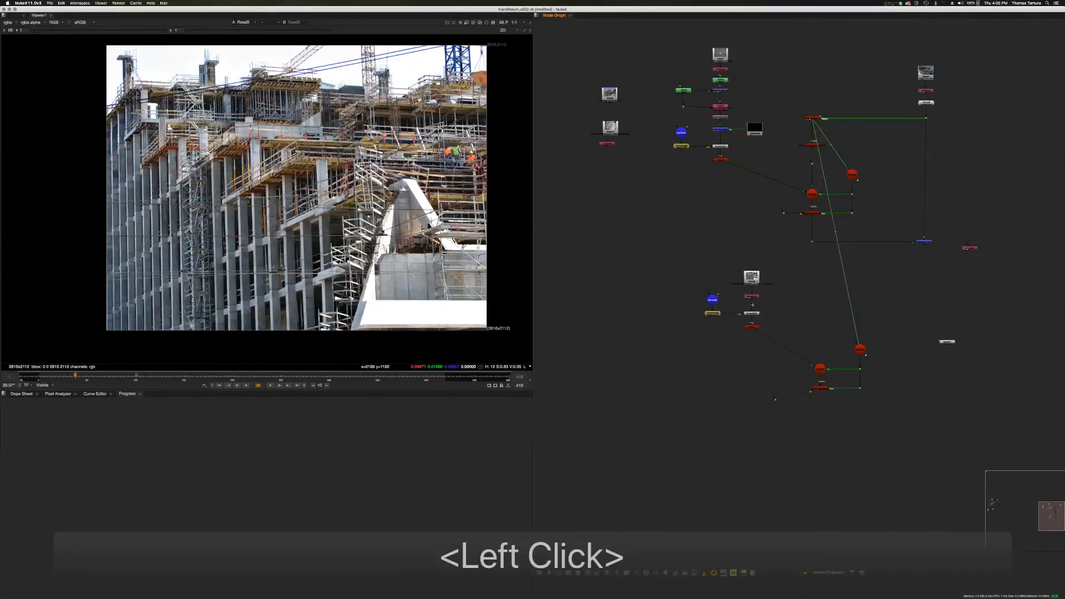
# Move the construction image and its attached node up to make room, and add a Transform below them
pyautogui.moveTo(754, 280); pyautogui.dragTo(754, 266)
pyautogui.click(769, 256)
pyautogui.click(754, 278)
pyautogui.press('Tab')
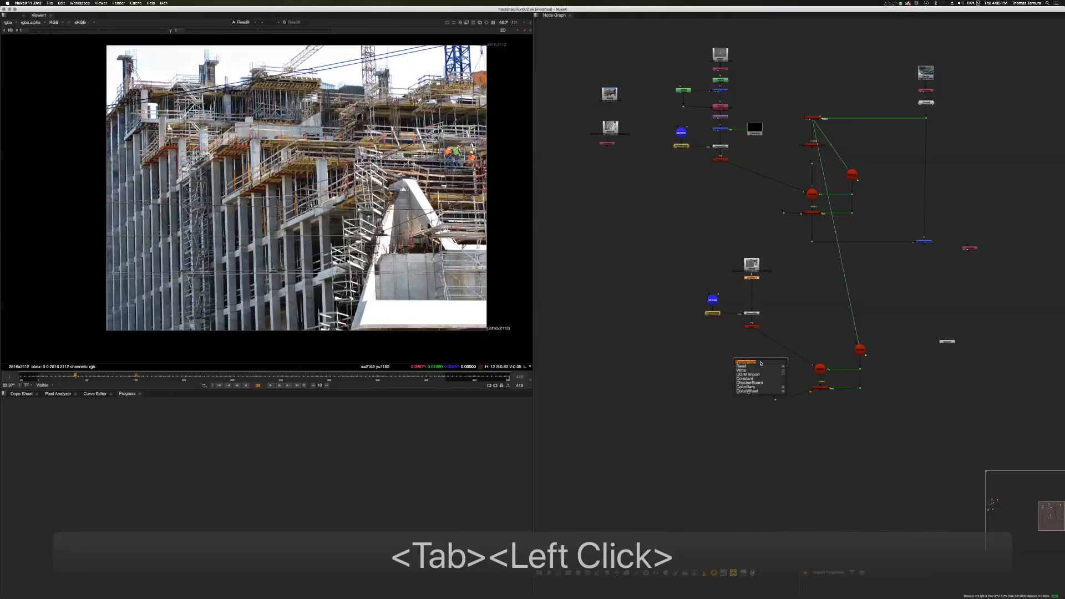
pyautogui.write('t')
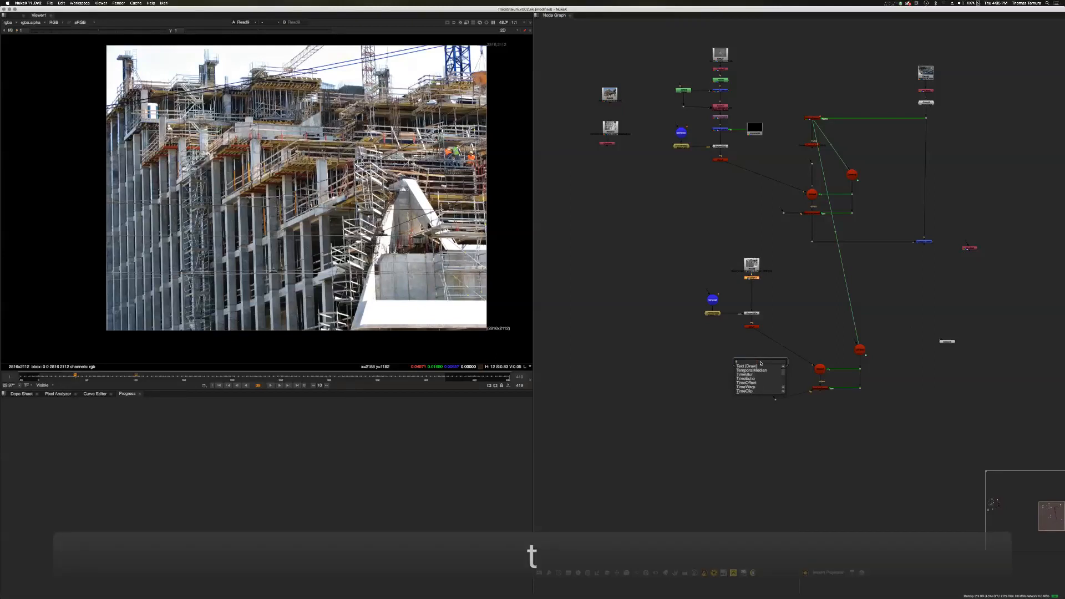
pyautogui.click(779, 321)
pyautogui.press('t')
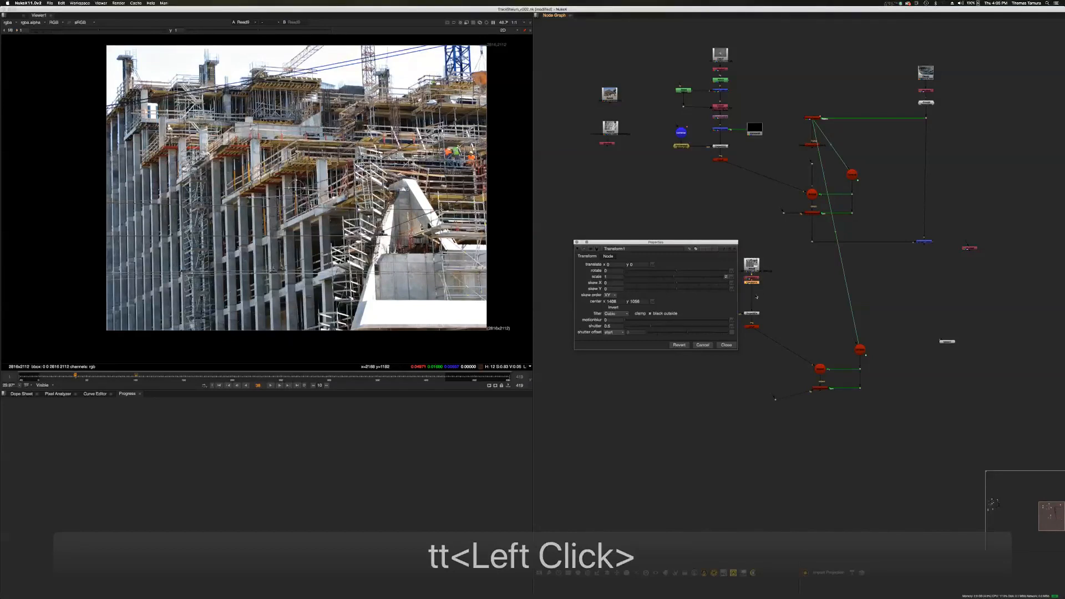
# Add CornerPin2D and ColorCorrect nodes to the construction branch and arrange the floating properties panels so they do not overlap
pyautogui.press('Tab')
pyautogui.write('cor')
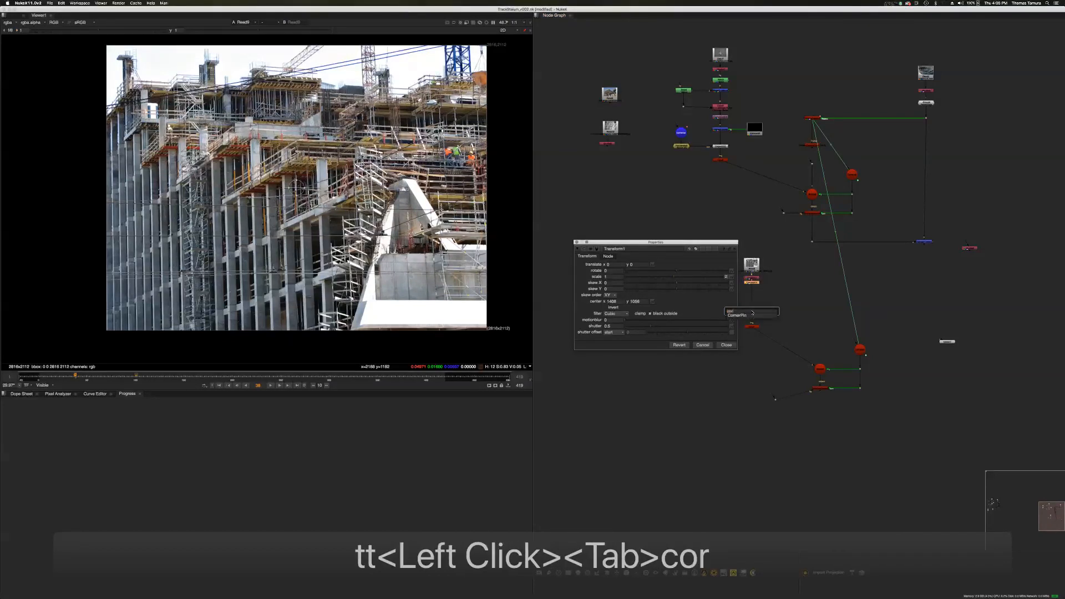
pyautogui.press('Return')
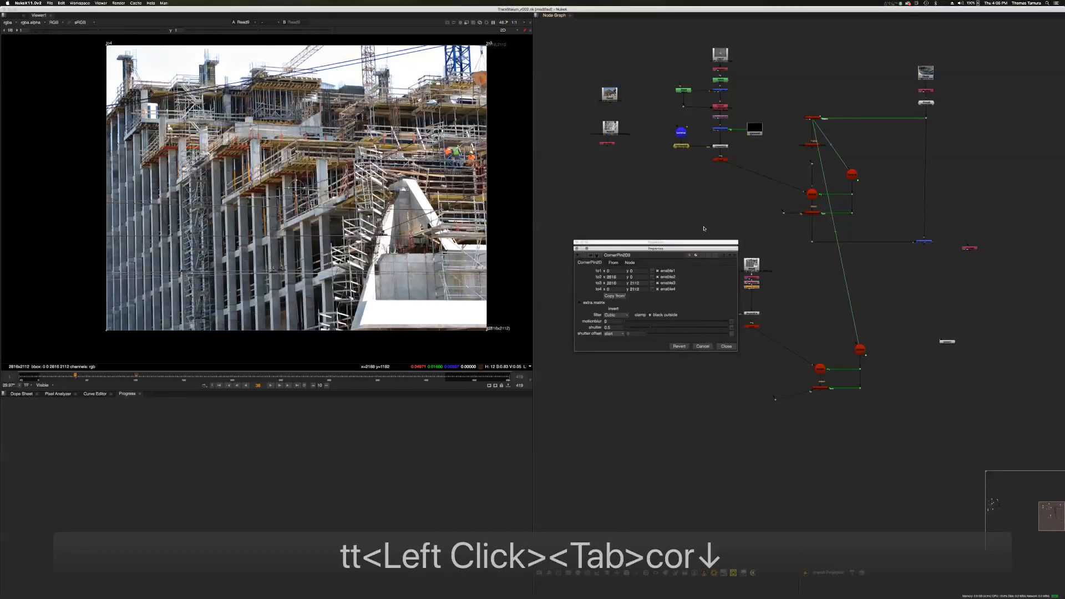
pyautogui.click(758, 289)
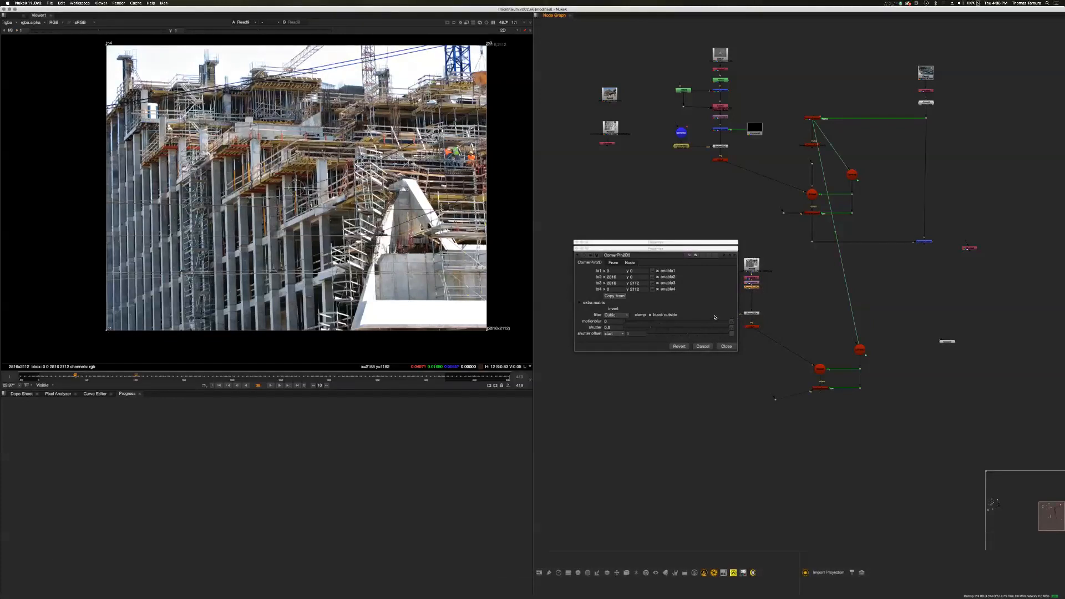
pyautogui.press('c')
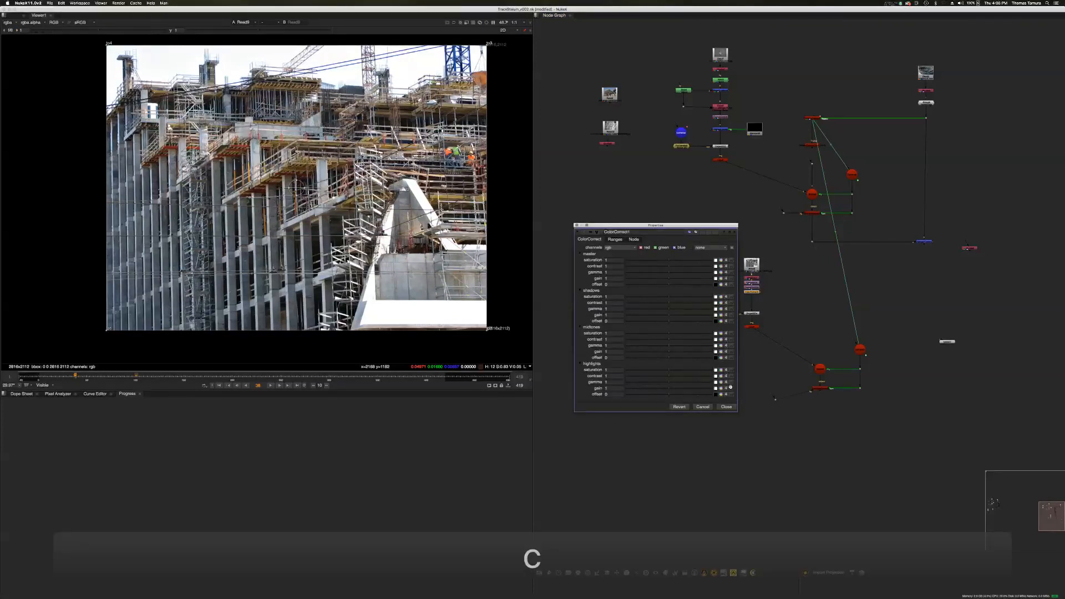
pyautogui.click(586, 233)
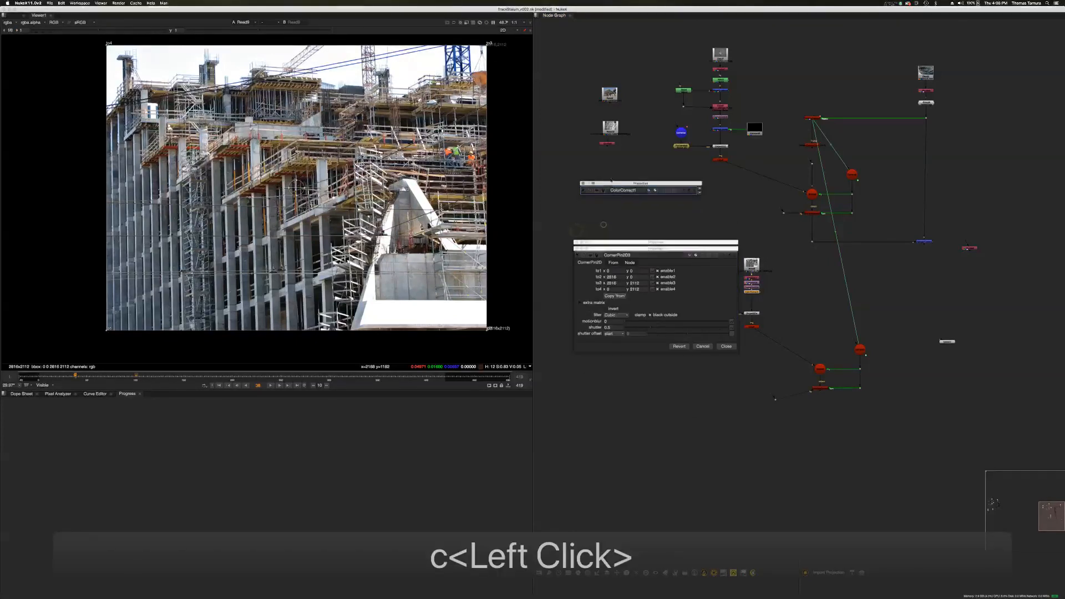
pyautogui.moveTo(595, 256); pyautogui.dragTo(597, 380)
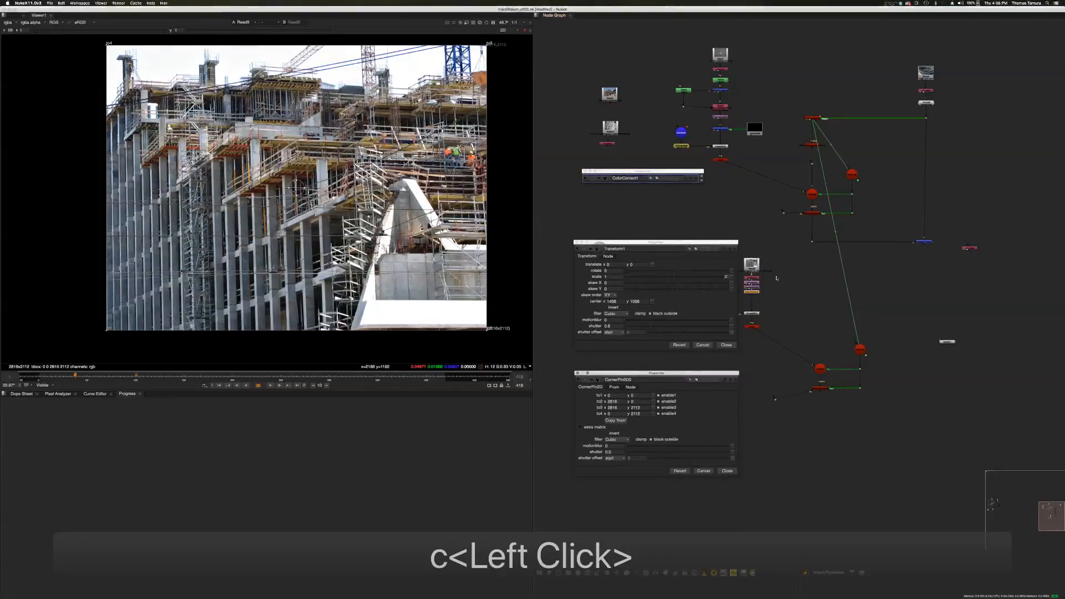
# View the copied scene in 3D to inspect the construction image projected on its card
pyautogui.moveTo(772, 283); pyautogui.dragTo(812, 242, button='middle')
pyautogui.doubleClick(812, 242)
pyautogui.moveTo(980, 299); pyautogui.dragTo(801, 226)
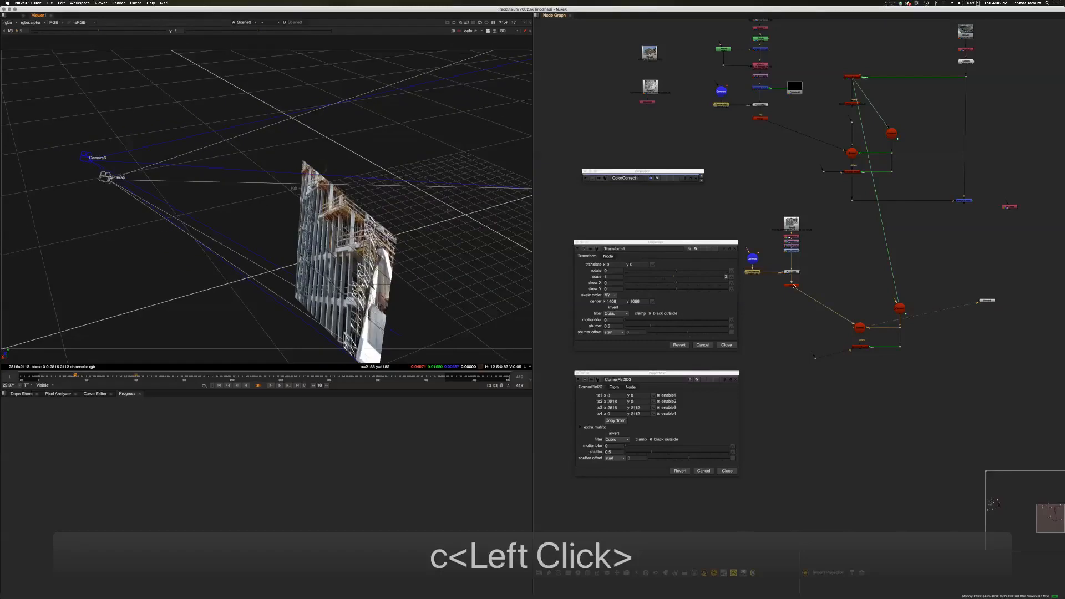
# Connect the copied scene's free input to the camera tracker's point cloud node
pyautogui.doubleClick(794, 285)
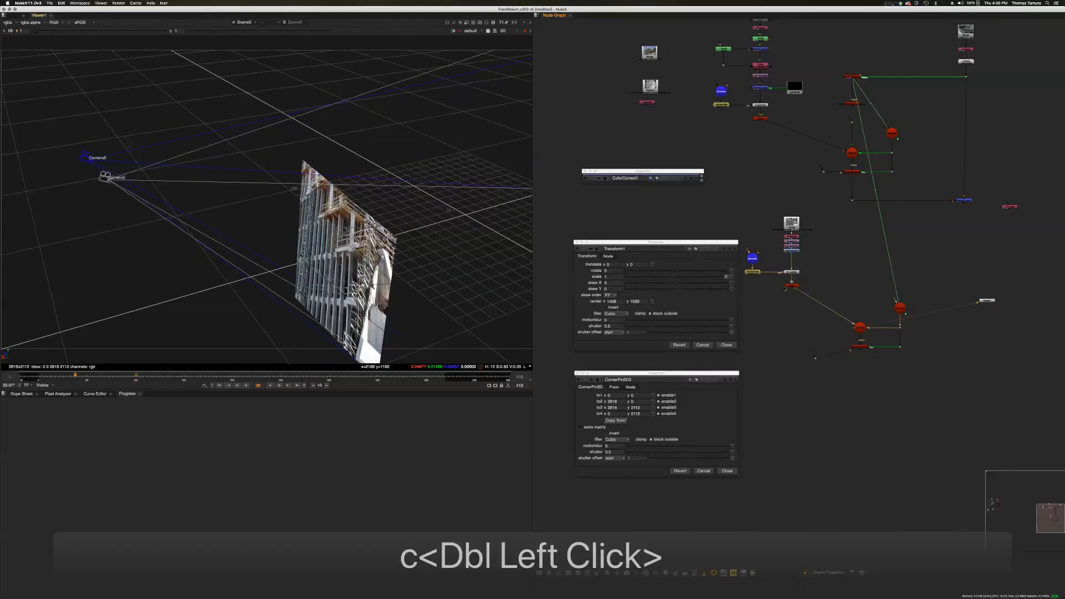
pyautogui.doubleClick(793, 285)
pyautogui.click(855, 332)
pyautogui.moveTo(850, 228); pyautogui.dragTo(854, 102)
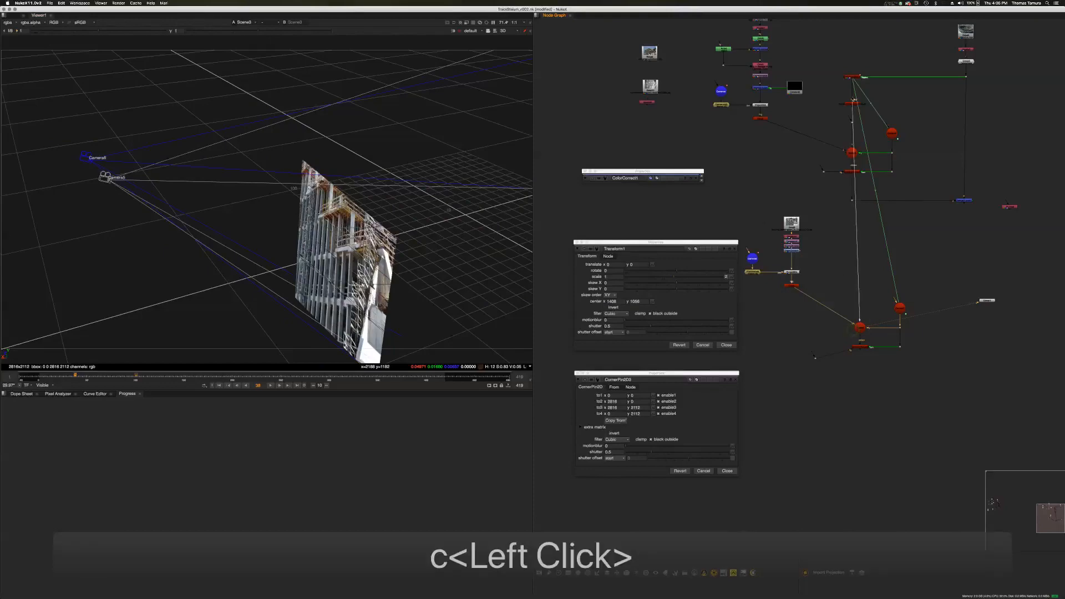
# Open the construction card's properties, move the card closer to the tracked point cloud in 3D, and close the properties
pyautogui.moveTo(309, 250); pyautogui.dragTo(238, 221, button='middle')
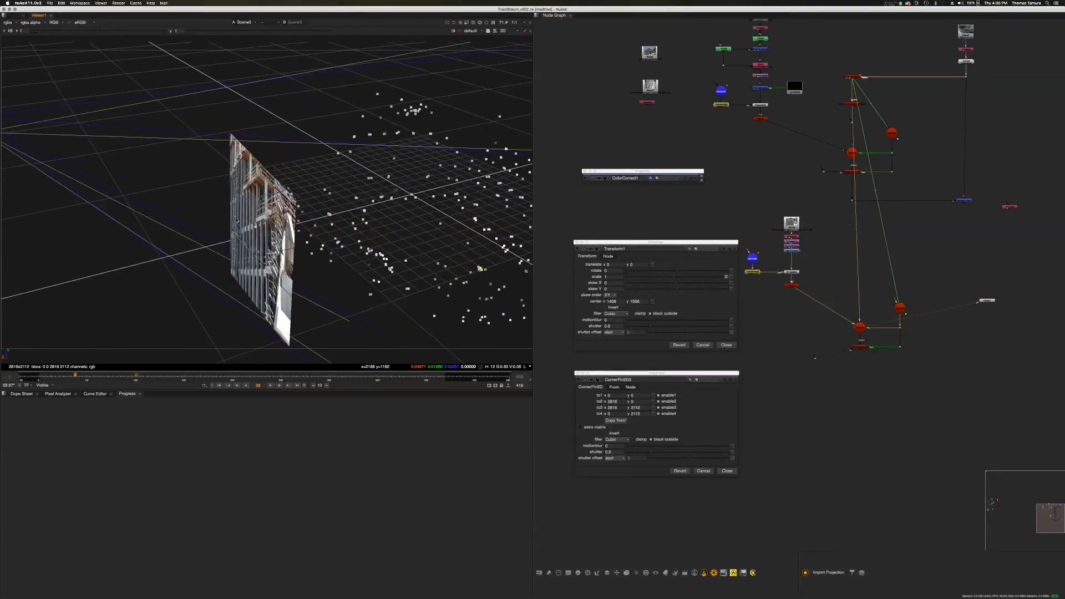
pyautogui.keyDown('super'); pyautogui.moveTo(362, 262); pyautogui.dragTo(426, 275); pyautogui.keyUp('super')
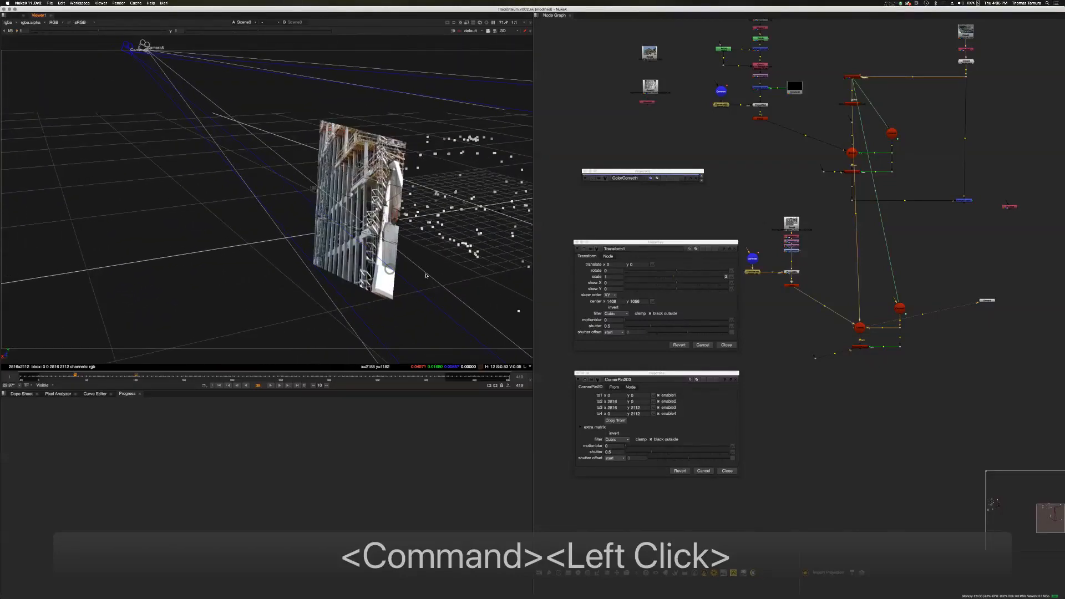
pyautogui.click(707, 309)
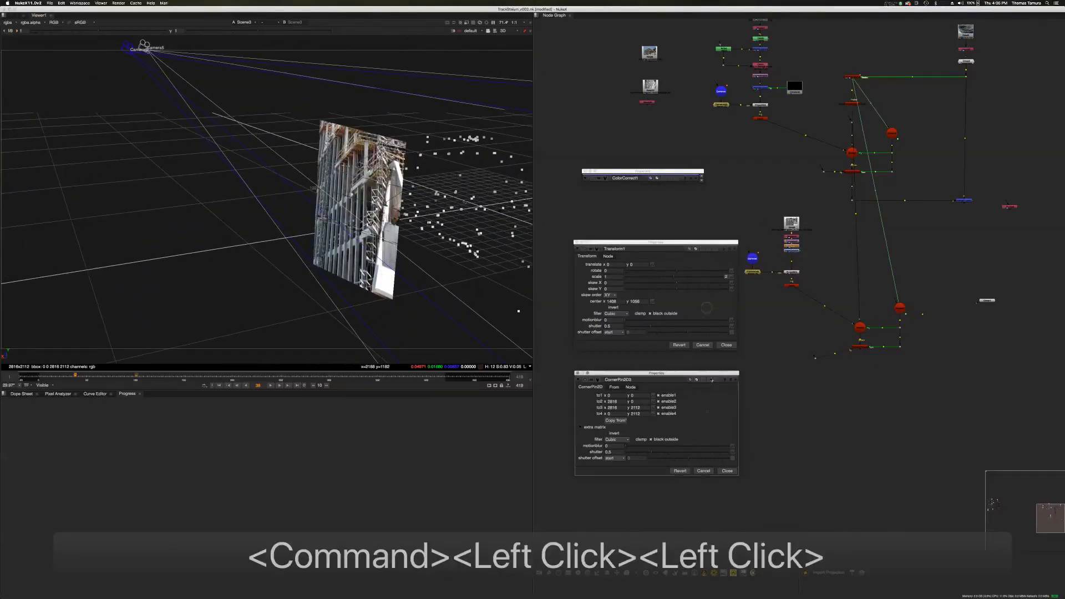
pyautogui.doubleClick(794, 286)
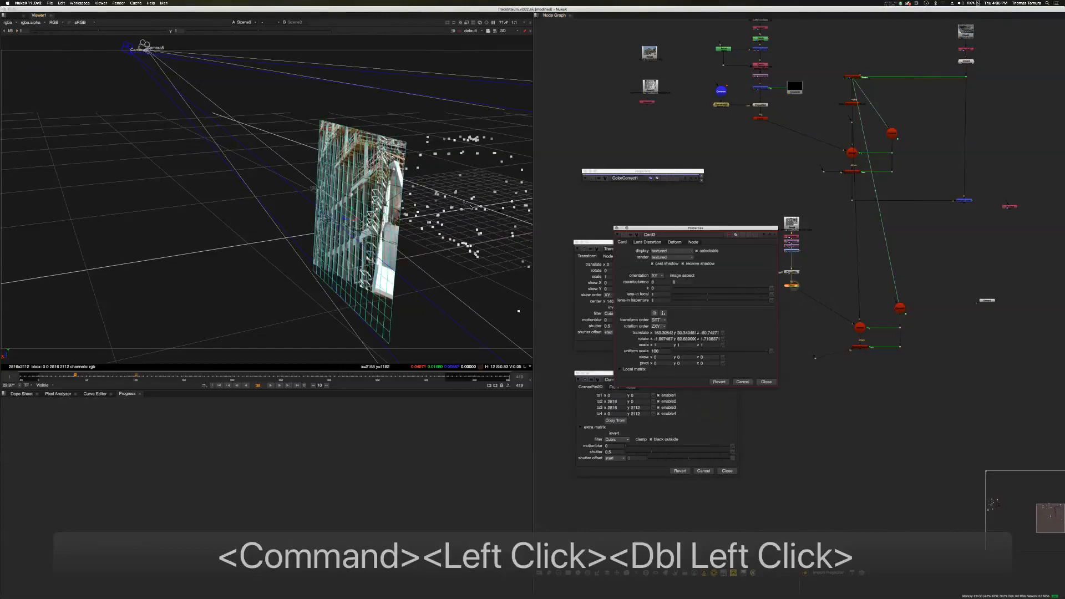
pyautogui.keyDown('super'); pyautogui.moveTo(405, 269); pyautogui.dragTo(359, 230); pyautogui.keyUp('super')
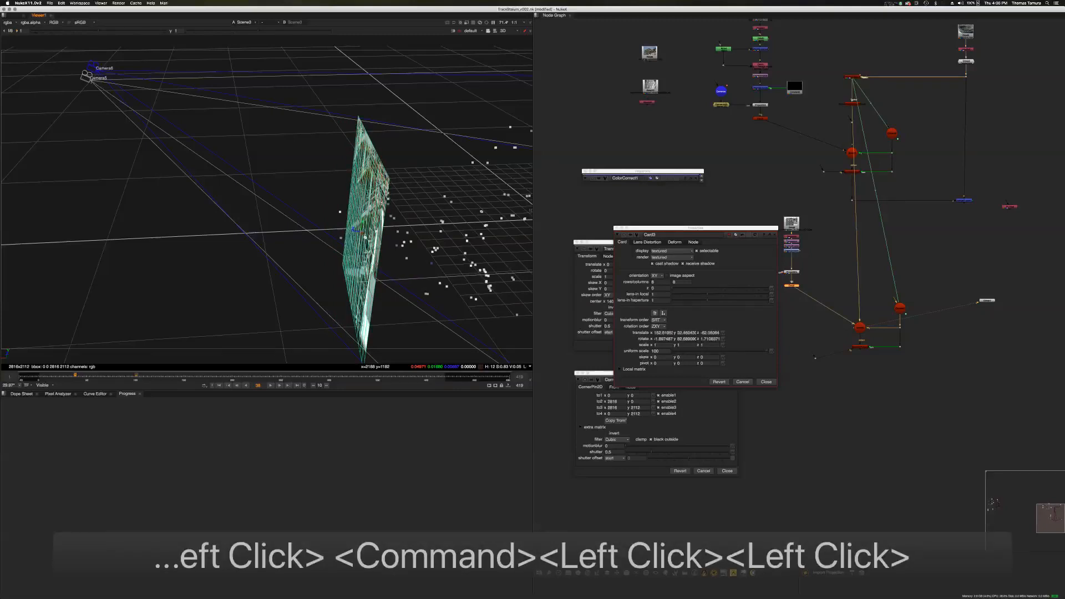
pyautogui.click(765, 382)
pyautogui.click(829, 428)
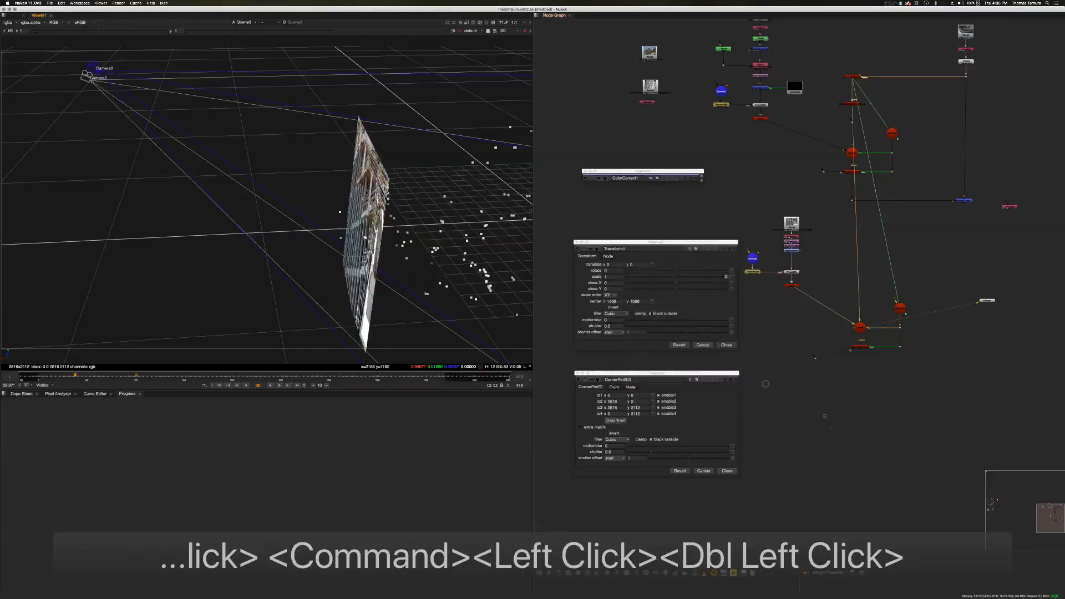
pyautogui.moveTo(829, 428); pyautogui.dragTo(840, 377, button='middle')
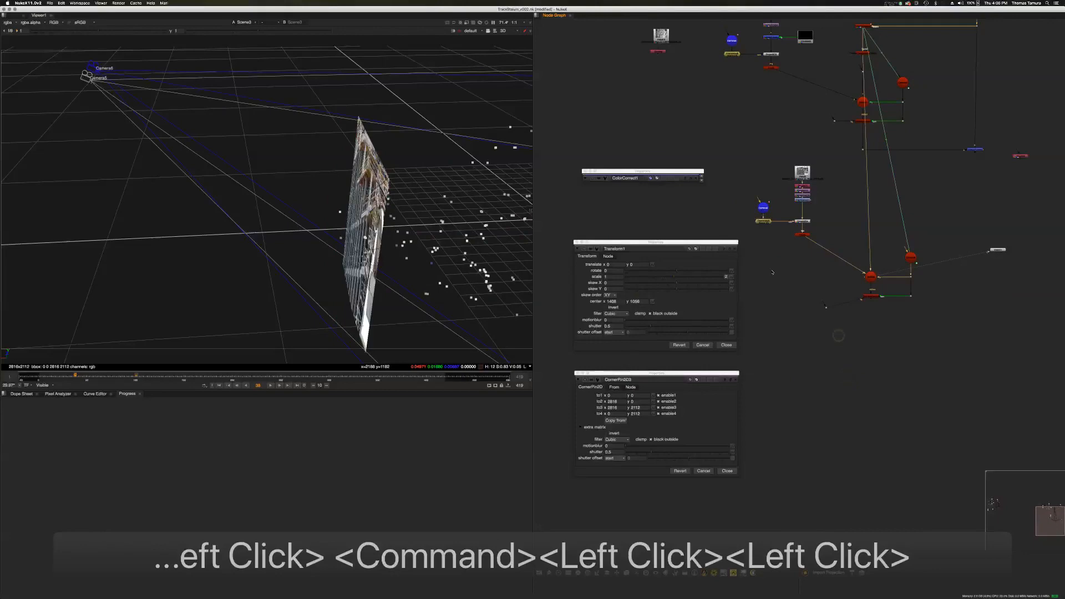
pyautogui.click(704, 412)
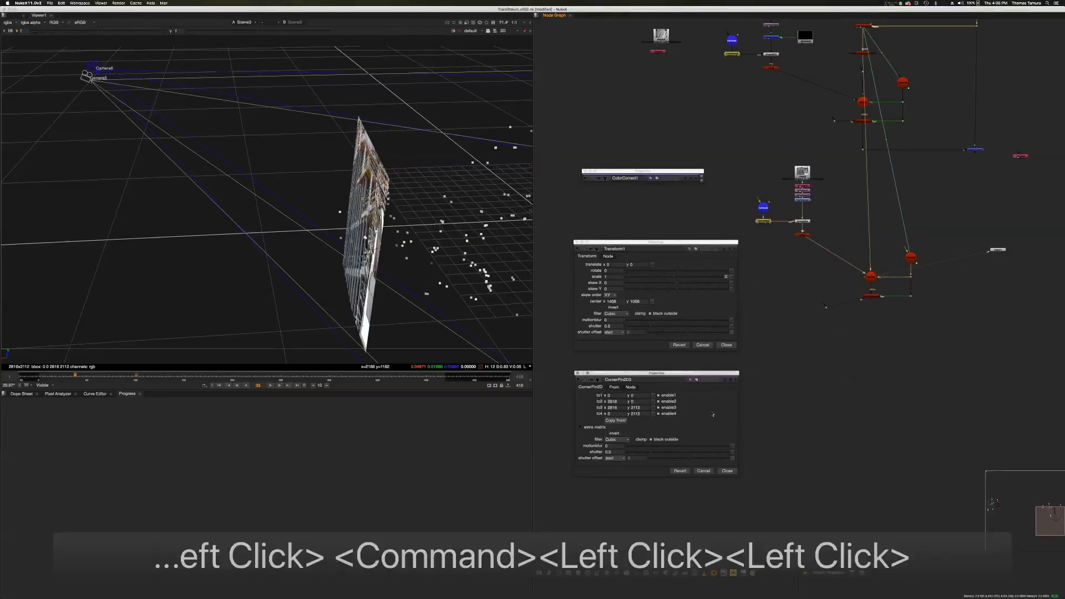
pyautogui.keyDown('super'); pyautogui.moveTo(465, 274); pyautogui.dragTo(424, 262); pyautogui.keyUp('super')
# Add a Merge, connect it to the stadium footage branch, and insert it into the construction branch below the ColorCorrect, Transform and CornerPin nodes
pyautogui.moveTo(787, 275); pyautogui.dragTo(878, 285, button='middle')
pyautogui.doubleClick(801, 328)
pyautogui.press('m')
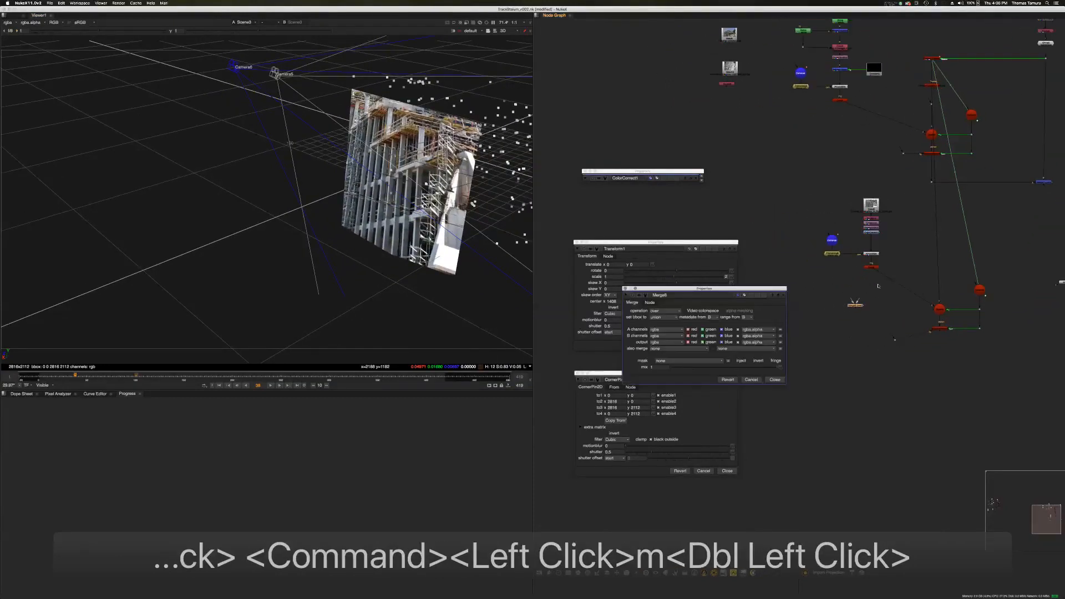
pyautogui.moveTo(856, 305); pyautogui.dragTo(903, 247)
pyautogui.moveTo(846, 53); pyautogui.dragTo(833, 125, button='middle')
pyautogui.moveTo(881, 318); pyautogui.dragTo(1031, 115)
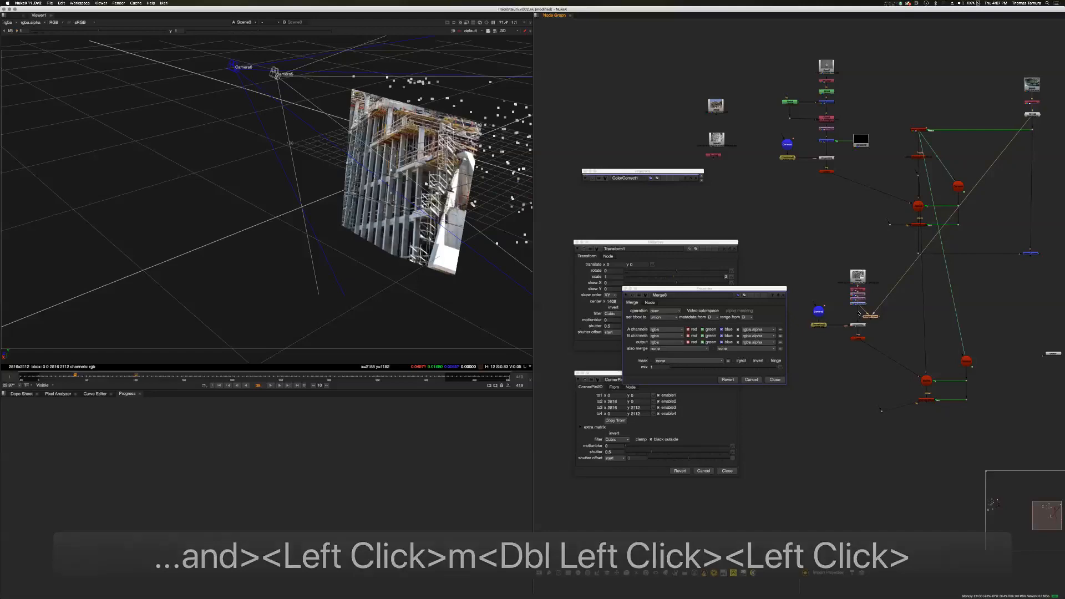
pyautogui.moveTo(854, 308)
pyautogui.mouseDown()
pyautogui.moveTo(869, 318)
pyautogui.moveTo(859, 317)
pyautogui.mouseUp()
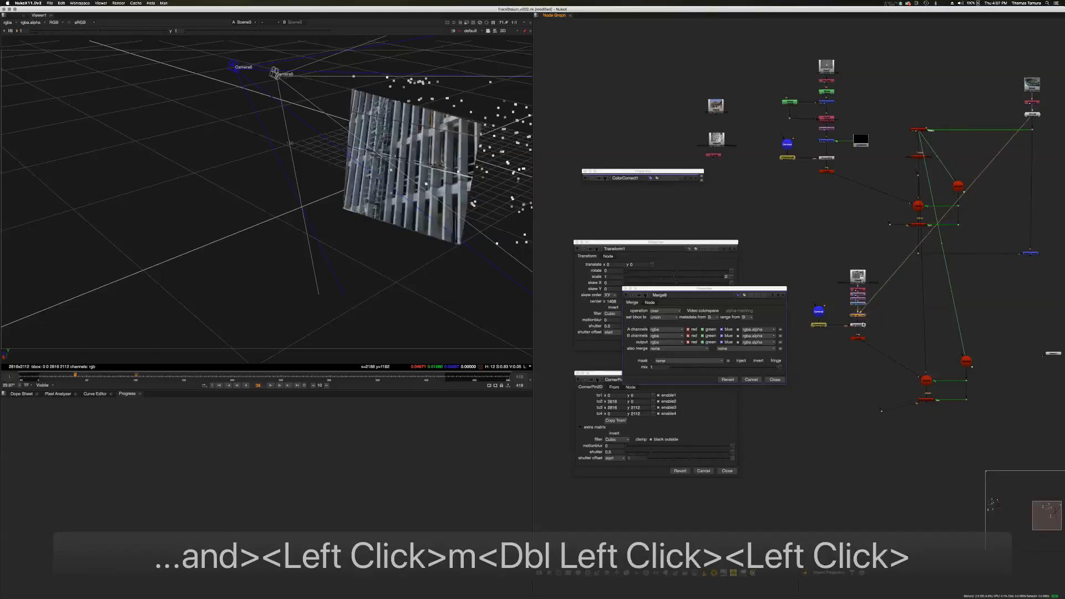
# View the new Merge in 2D, close its properties, and collapse the Transform1 panel to leave the corner pins accessible
pyautogui.press('1')
pyautogui.click(367, 230)
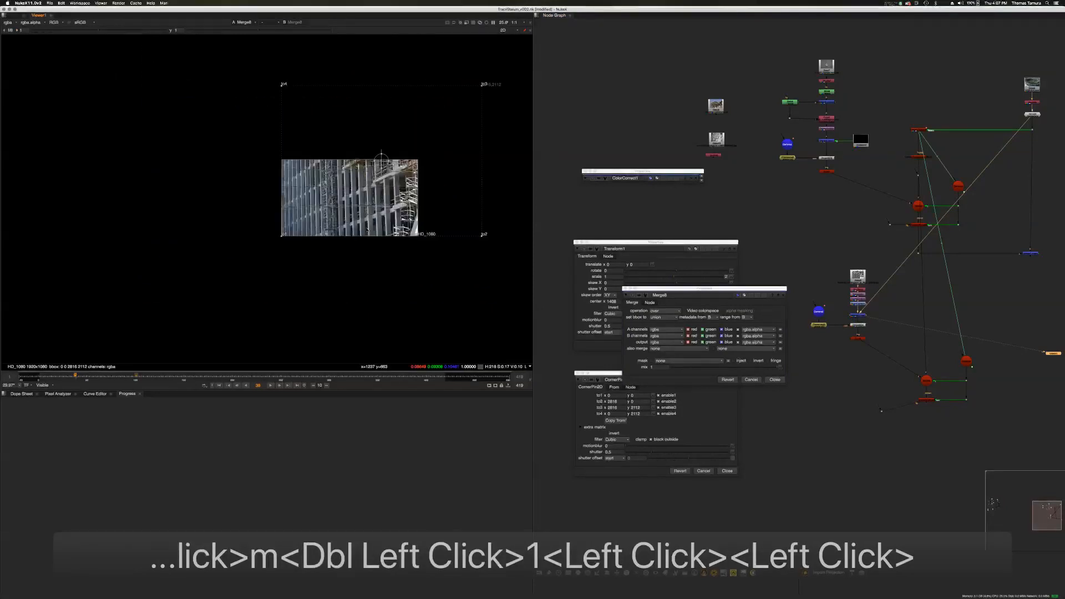
pyautogui.click(774, 380)
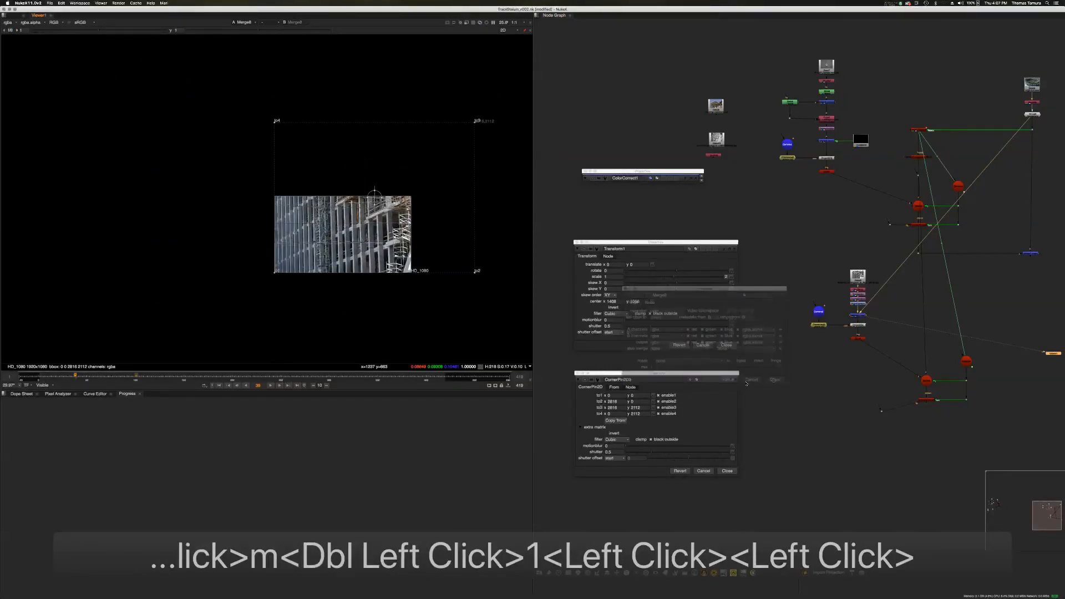
pyautogui.click(709, 413)
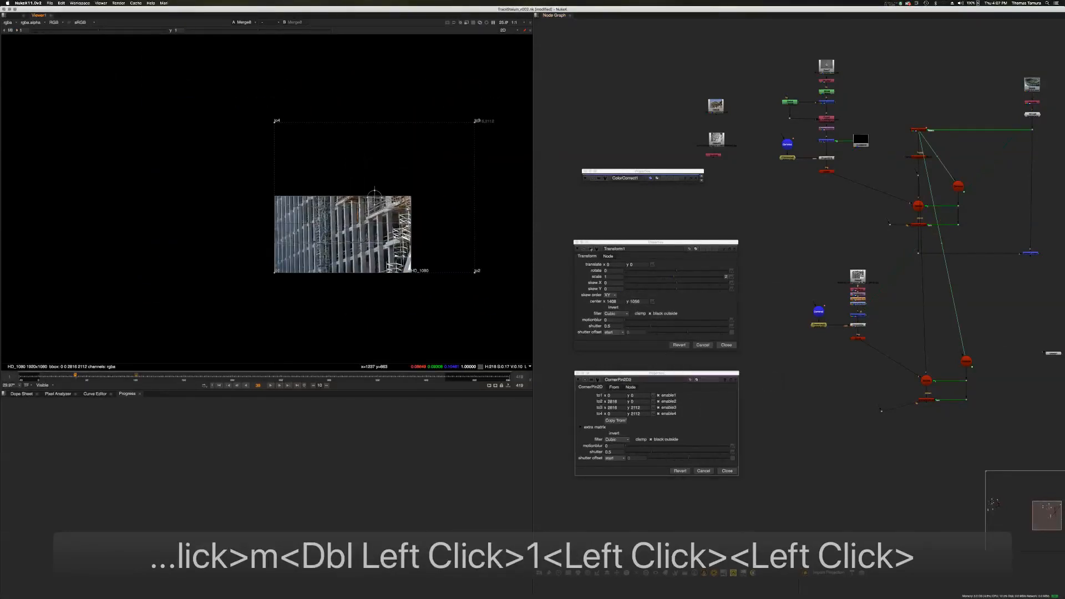
pyautogui.click(577, 249)
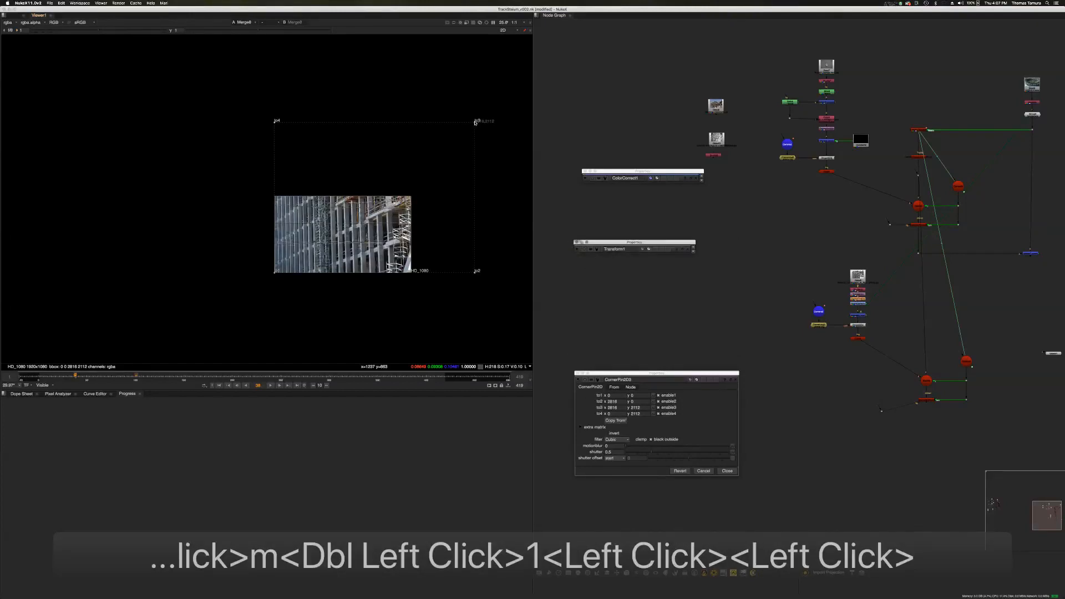
# Pin the construction image's four corners roughly onto the front facade of the stadium
pyautogui.moveTo(475, 123); pyautogui.dragTo(383, 225)
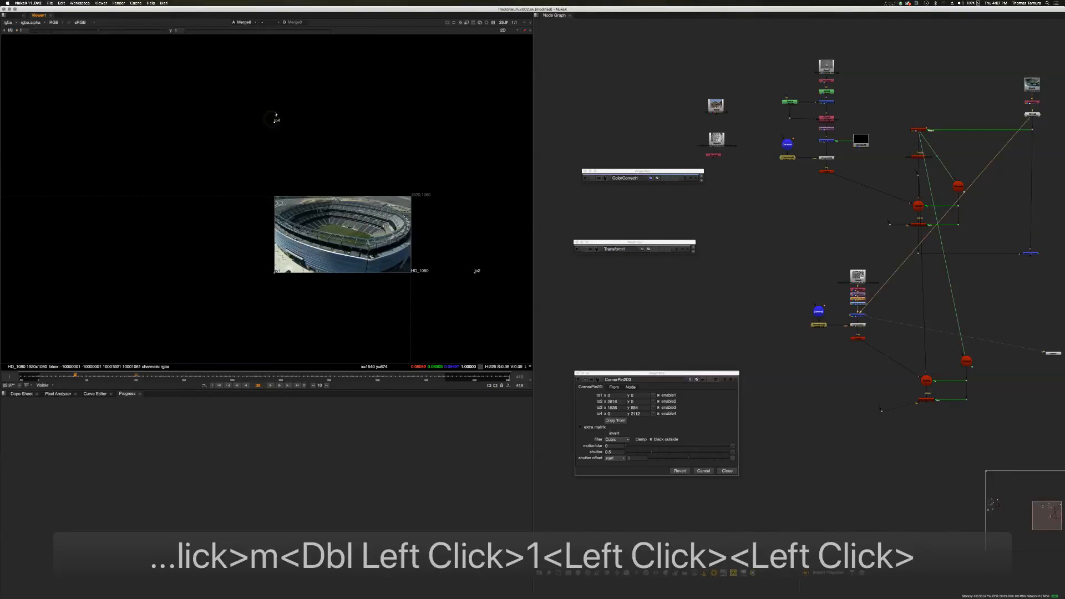
pyautogui.moveTo(276, 117); pyautogui.dragTo(315, 246)
pyautogui.moveTo(384, 225); pyautogui.dragTo(370, 250)
pyautogui.moveTo(275, 272); pyautogui.dragTo(303, 265)
pyautogui.moveTo(474, 271); pyautogui.dragTo(350, 275)
pyautogui.scroll(5, 345, 259)
pyautogui.moveTo(353, 226); pyautogui.dragTo(396, 156, button='middle')
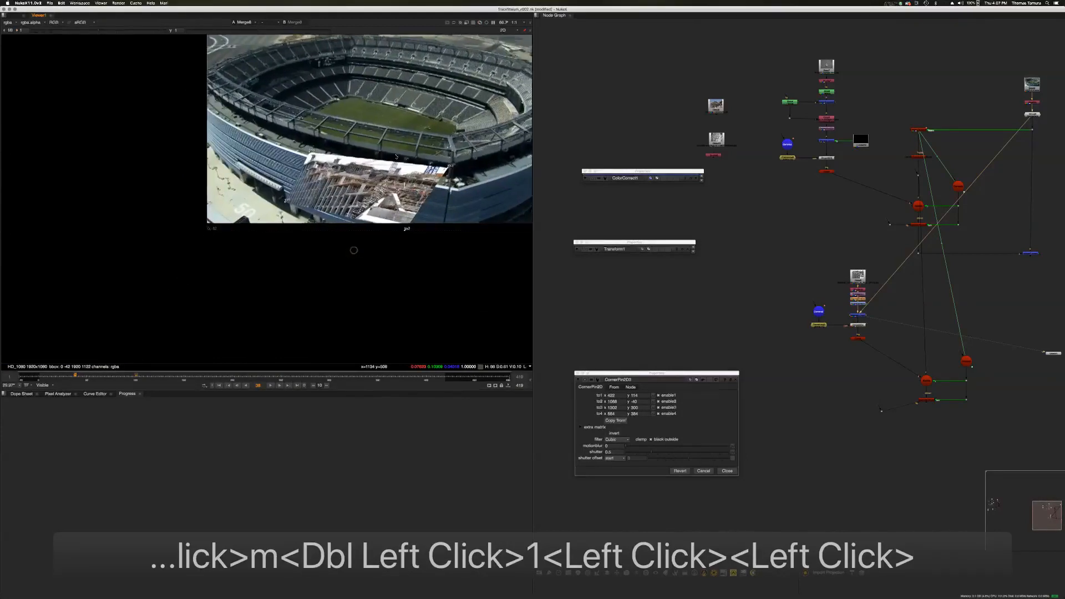
# Refine the four corner pins so the construction image tilts along the facade's perspective, with its top edge following the stadium's rim
pyautogui.moveTo(286, 203); pyautogui.dragTo(282, 222)
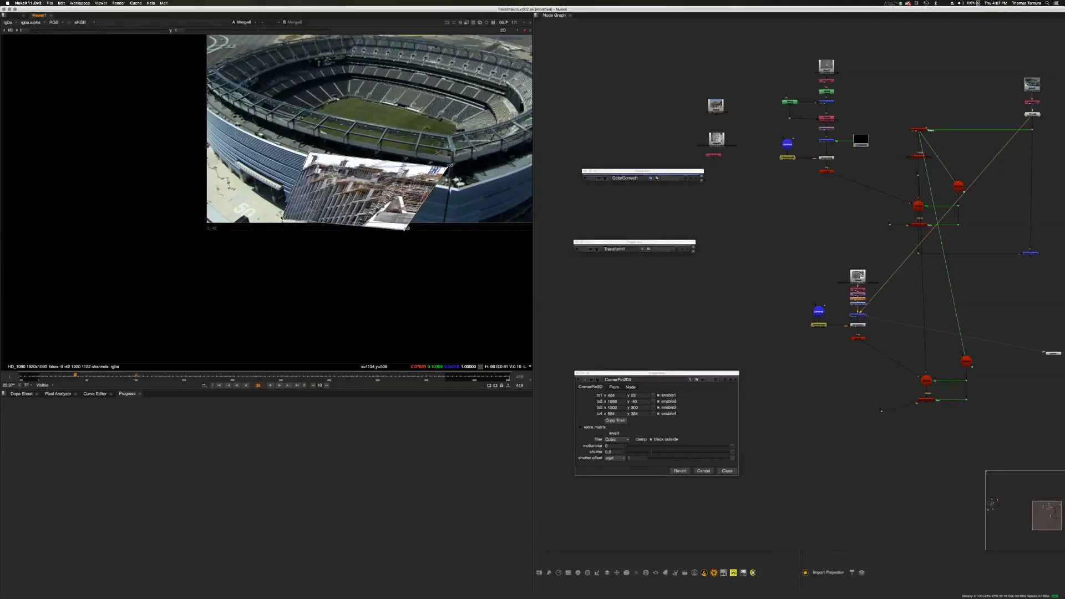
pyautogui.moveTo(309, 153); pyautogui.dragTo(324, 131)
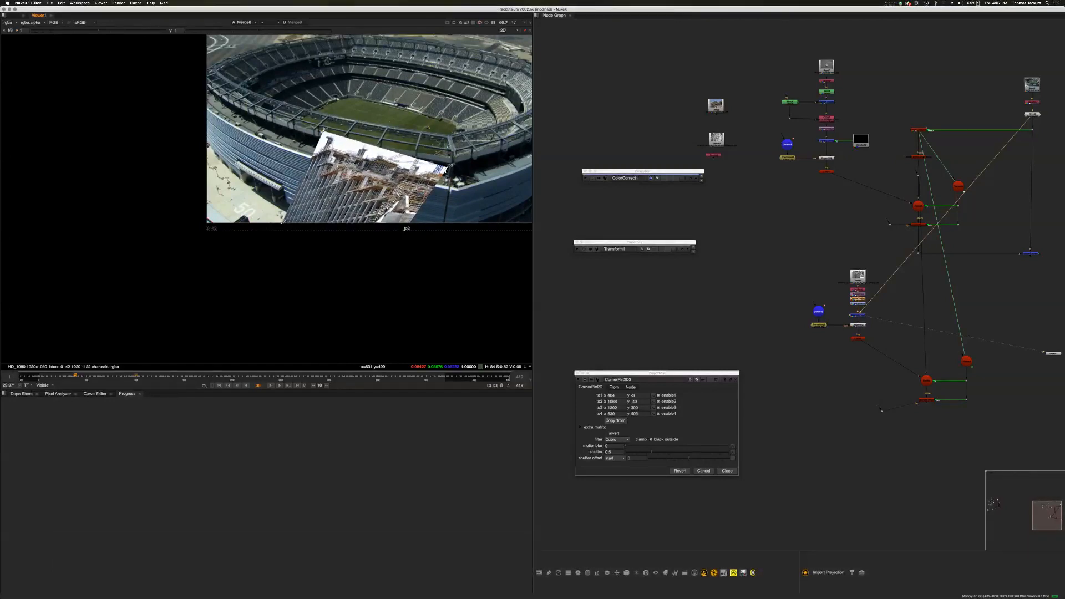
pyautogui.moveTo(446, 169); pyautogui.dragTo(419, 179)
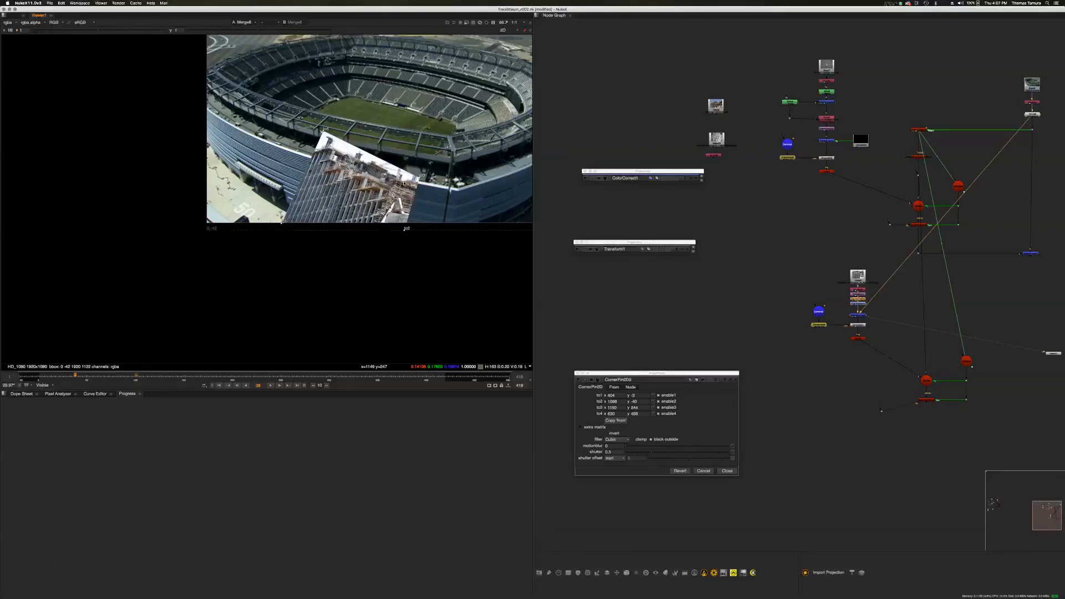
pyautogui.moveTo(325, 131); pyautogui.dragTo(326, 128)
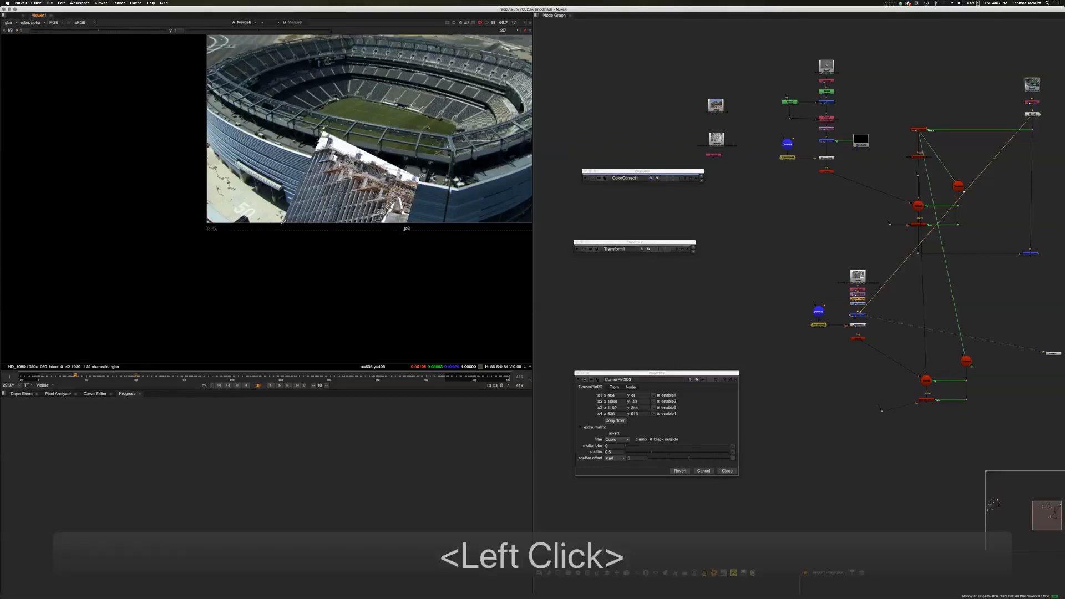
pyautogui.moveTo(281, 215); pyautogui.dragTo(292, 204)
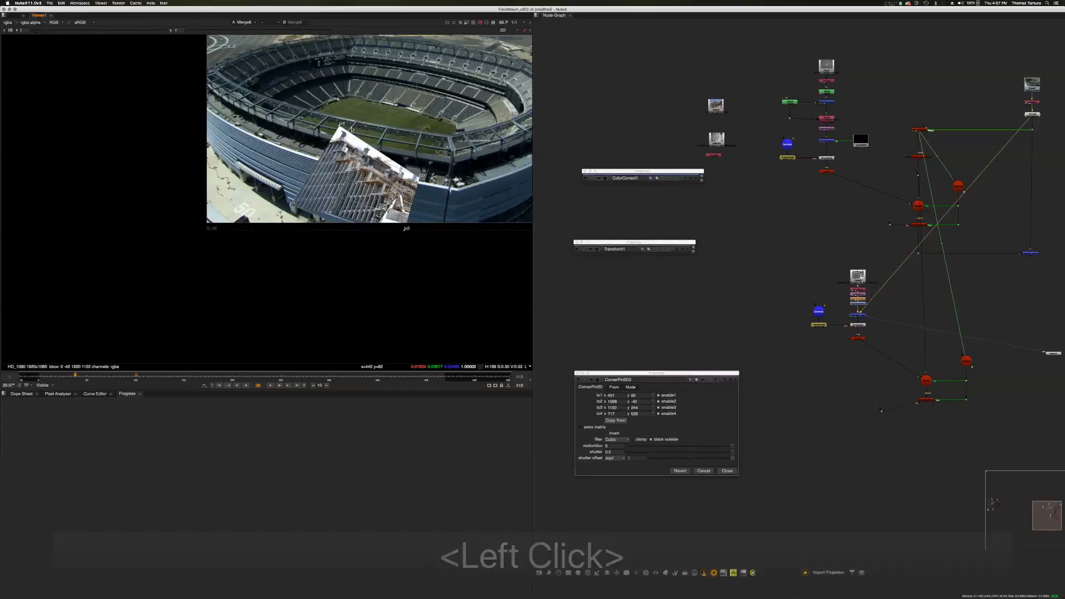
pyautogui.moveTo(405, 229); pyautogui.dragTo(398, 241)
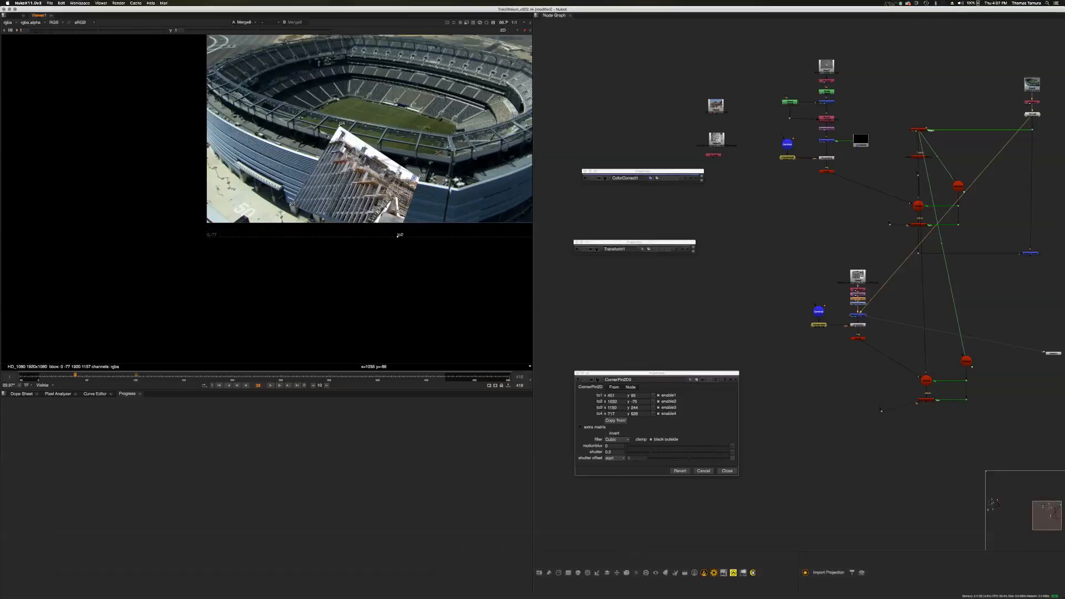
pyautogui.moveTo(339, 125); pyautogui.dragTo(350, 123)
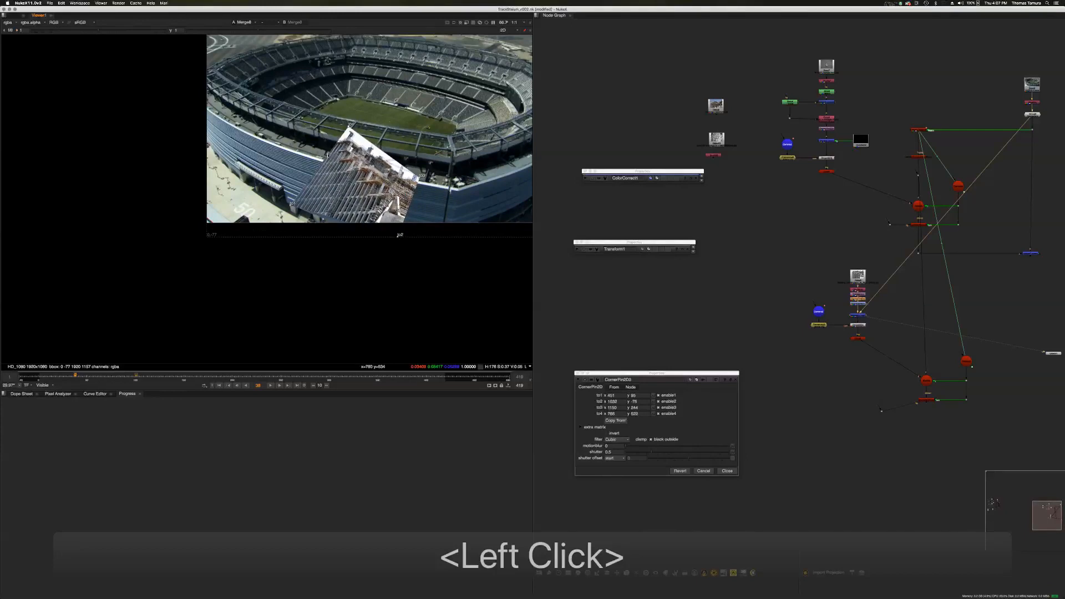
pyautogui.moveTo(292, 205); pyautogui.dragTo(299, 207)
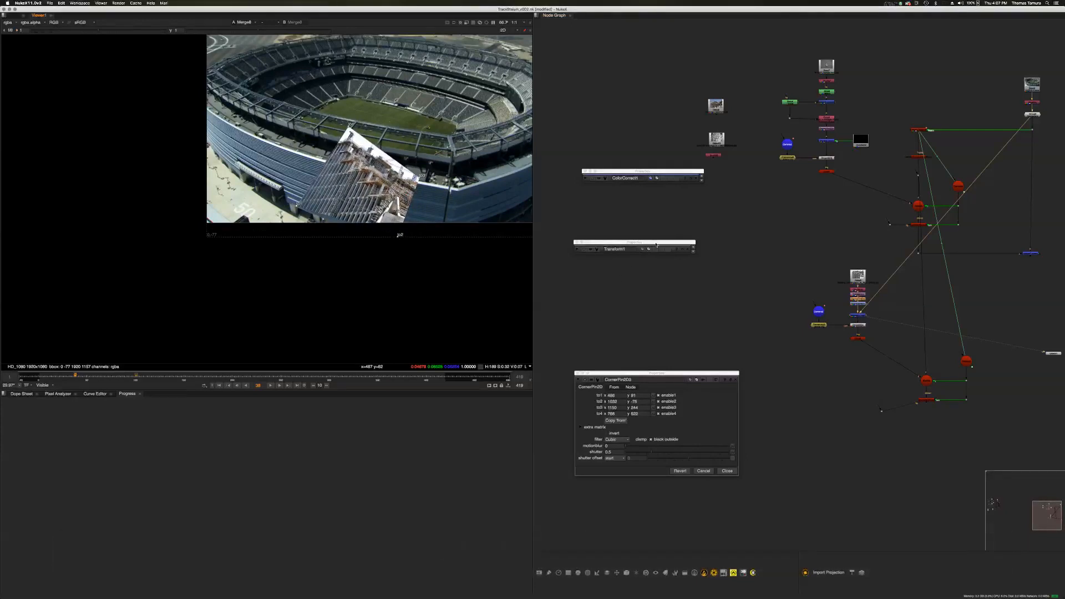
# Close the floating Transform1 properties panel
pyautogui.moveTo(630, 242); pyautogui.dragTo(632, 233)
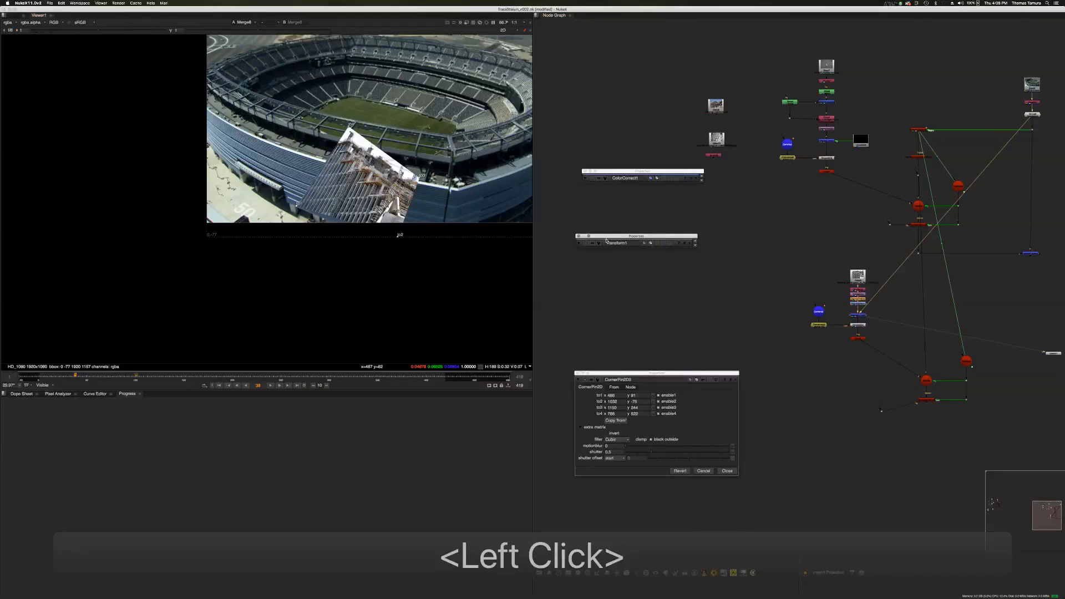
pyautogui.click(578, 236)
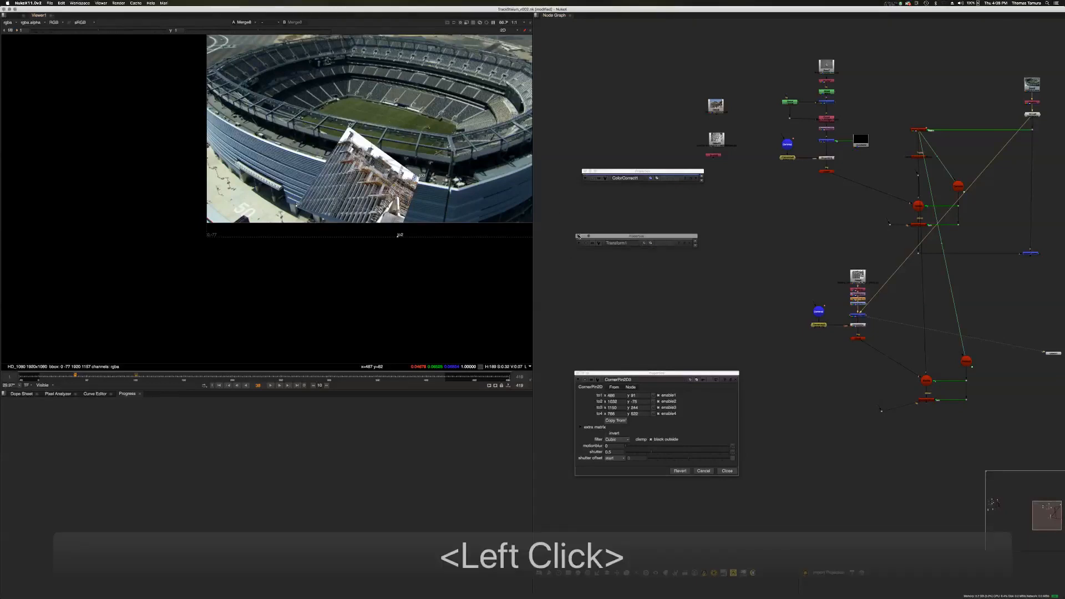
pyautogui.click(586, 180)
# Move the Viewer node down below the projection branches to make room in the node graph
pyautogui.scroll(-5, 794, 313)
pyautogui.moveTo(920, 338); pyautogui.dragTo(833, 288, button='middle')
pyautogui.moveTo(855, 287); pyautogui.dragTo(872, 353)
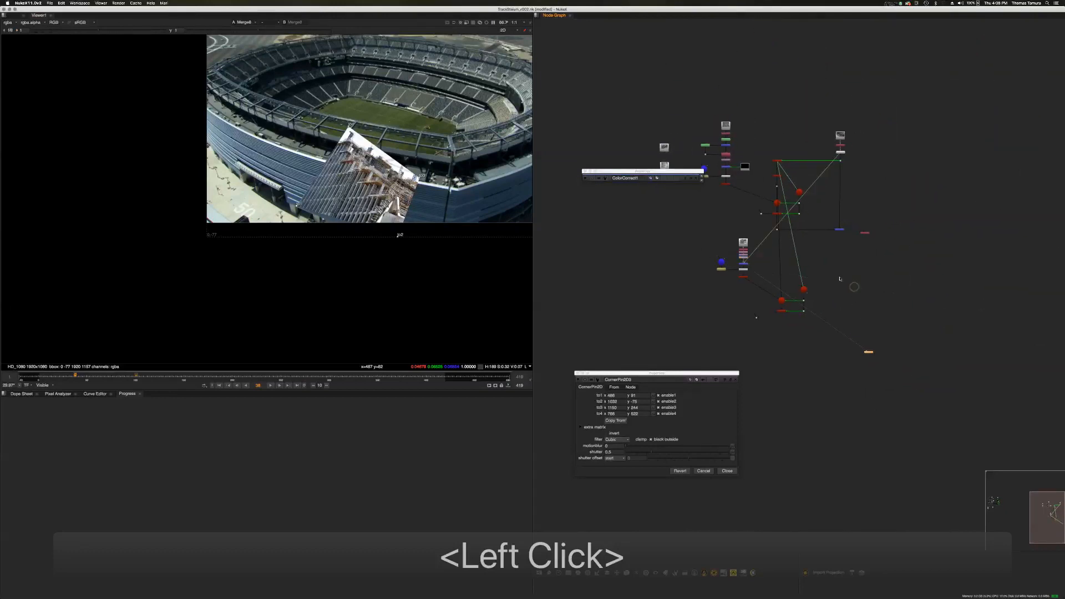
pyautogui.scroll(5, 845, 274)
pyautogui.moveTo(846, 268); pyautogui.dragTo(879, 242, button='middle')
pyautogui.click(847, 259)
# Add a Merge below the second branch and connect it to the construction branch's render and the damage branch's Merge
pyautogui.doubleClick(807, 358)
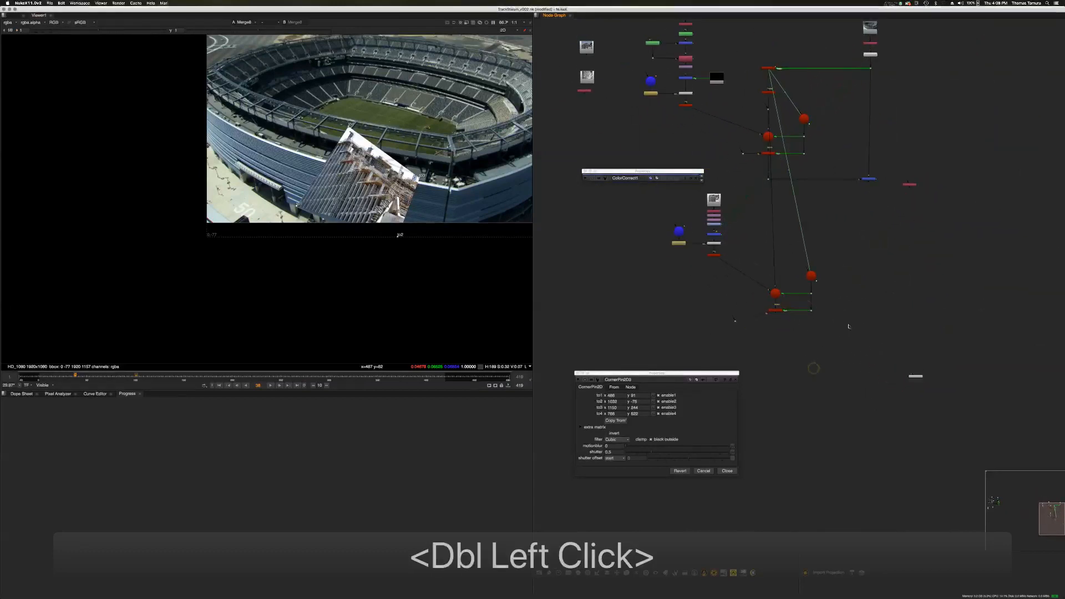
pyautogui.press('m')
pyautogui.moveTo(824, 361); pyautogui.dragTo(842, 235, button='middle')
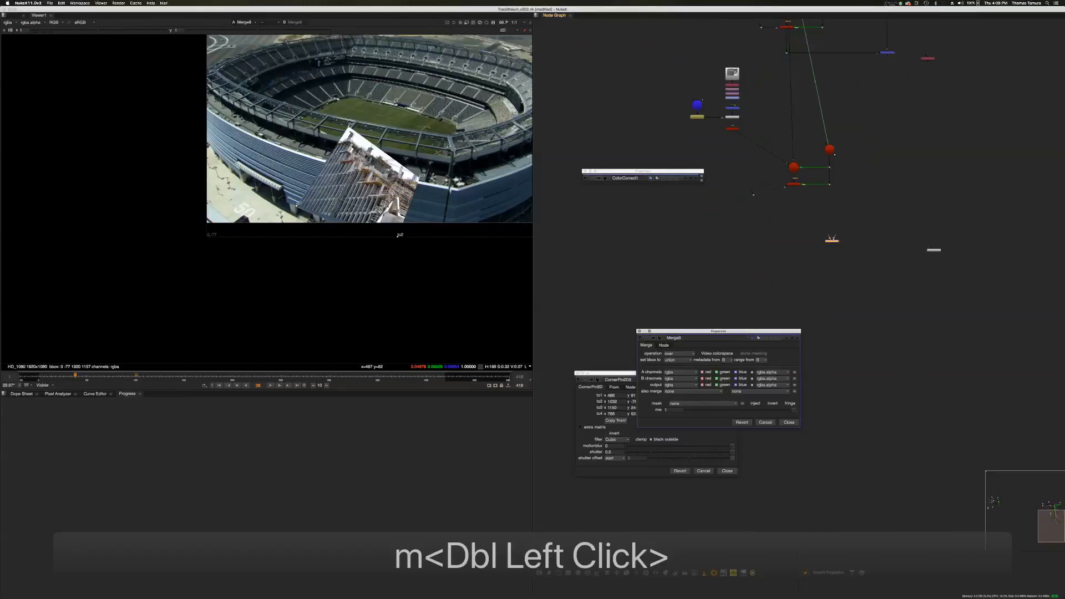
pyautogui.moveTo(831, 237); pyautogui.dragTo(794, 185)
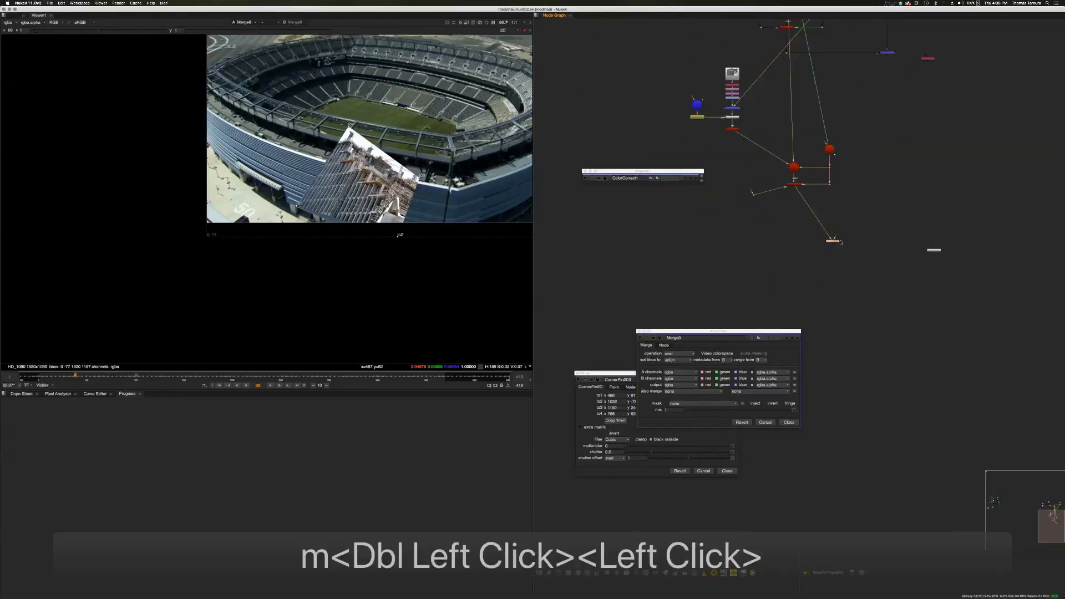
pyautogui.moveTo(835, 241); pyautogui.dragTo(857, 240)
pyautogui.moveTo(885, 91); pyautogui.dragTo(887, 54)
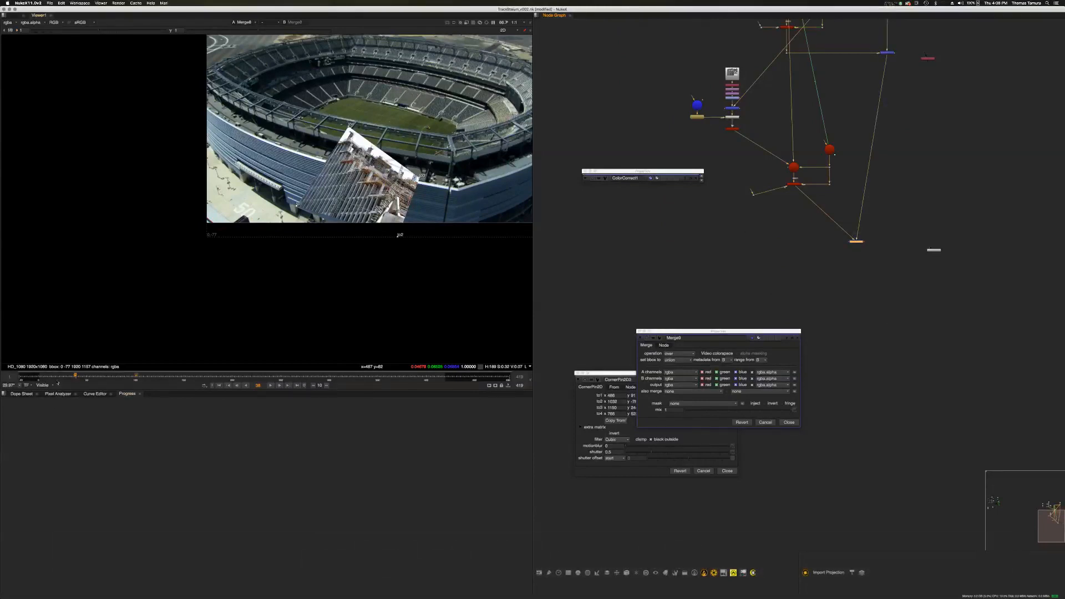
# Scrub to an earlier frame to check the construction image against the moving stadium footage
pyautogui.click(46, 380)
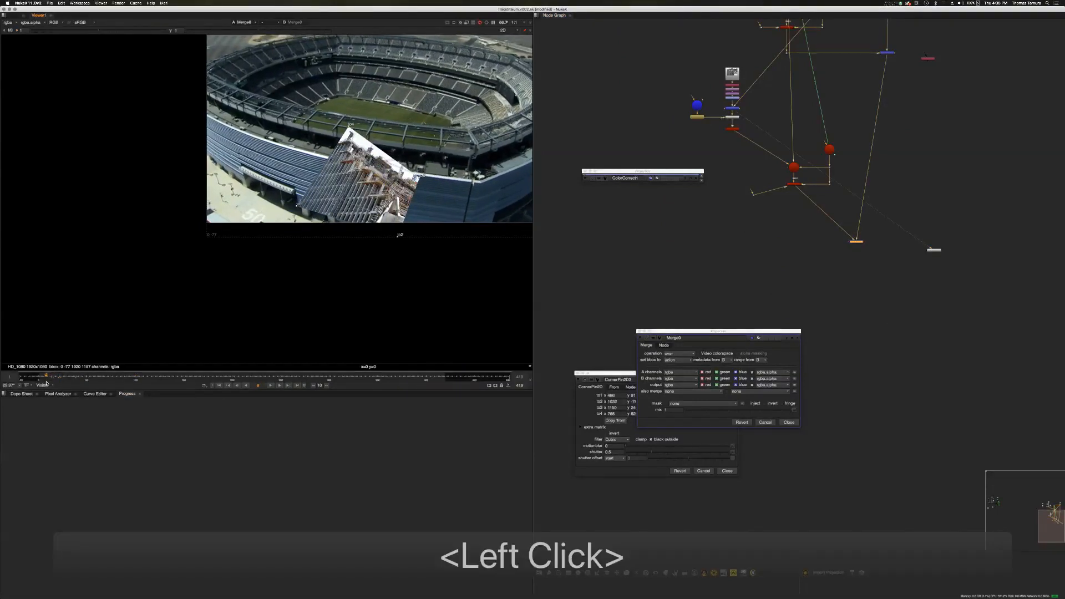
pyautogui.moveTo(47, 383); pyautogui.dragTo(49, 383)
# Add a Constant node beside the construction image branch and connect it to that branch's upper Merge
pyautogui.moveTo(636, 90); pyautogui.dragTo(653, 158, button='middle')
pyautogui.moveTo(653, 158); pyautogui.dragTo(659, 155)
pyautogui.click(641, 148)
pyautogui.moveTo(643, 139); pyautogui.dragTo(654, 171, button='middle')
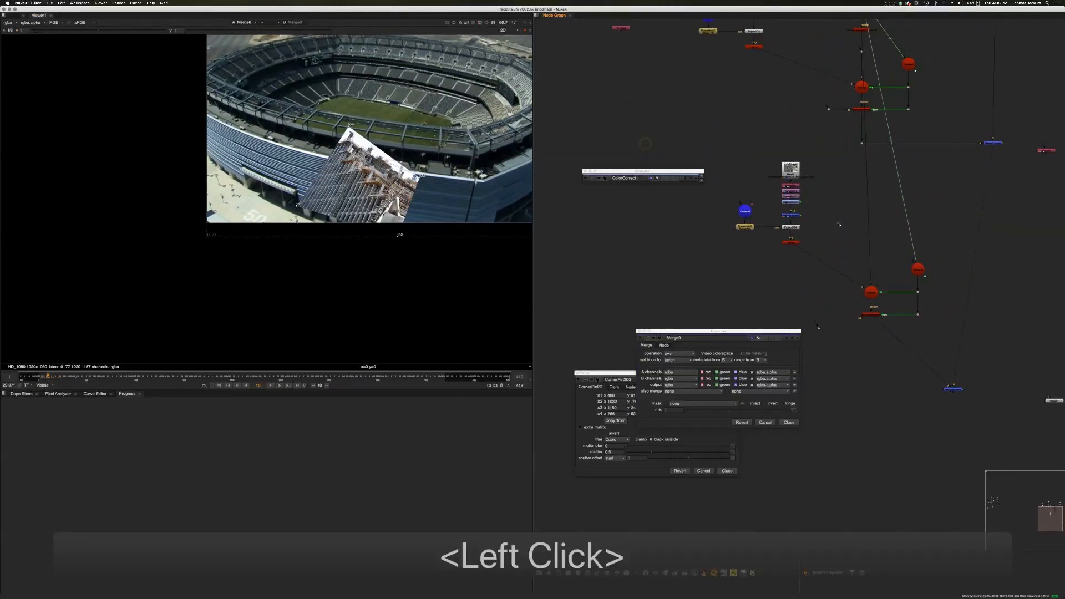
pyautogui.moveTo(824, 140); pyautogui.dragTo(839, 210, button='middle')
pyautogui.press('Tab')
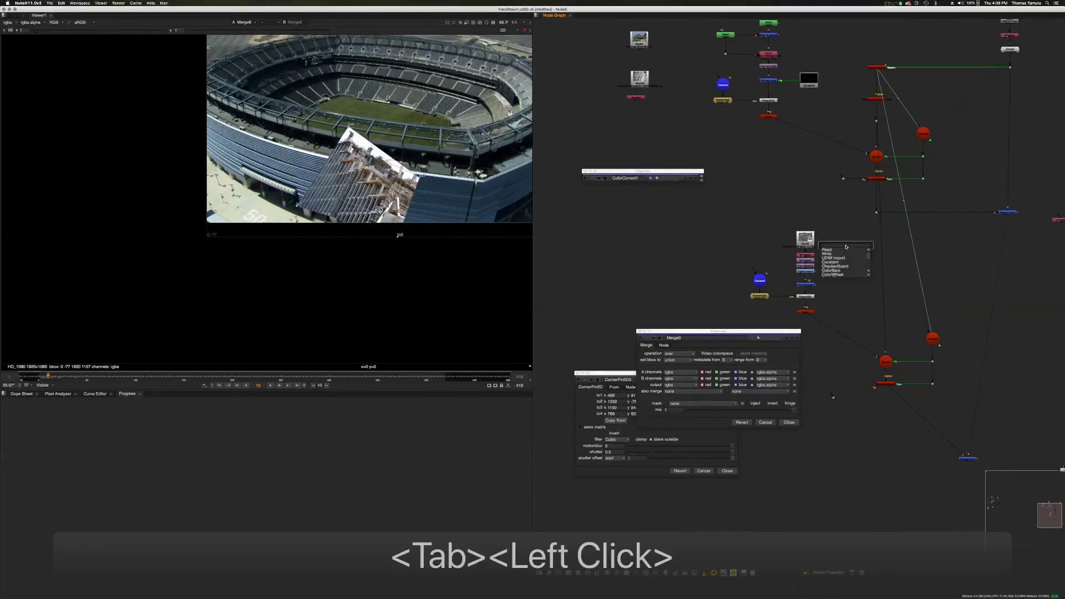
pyautogui.write('con')
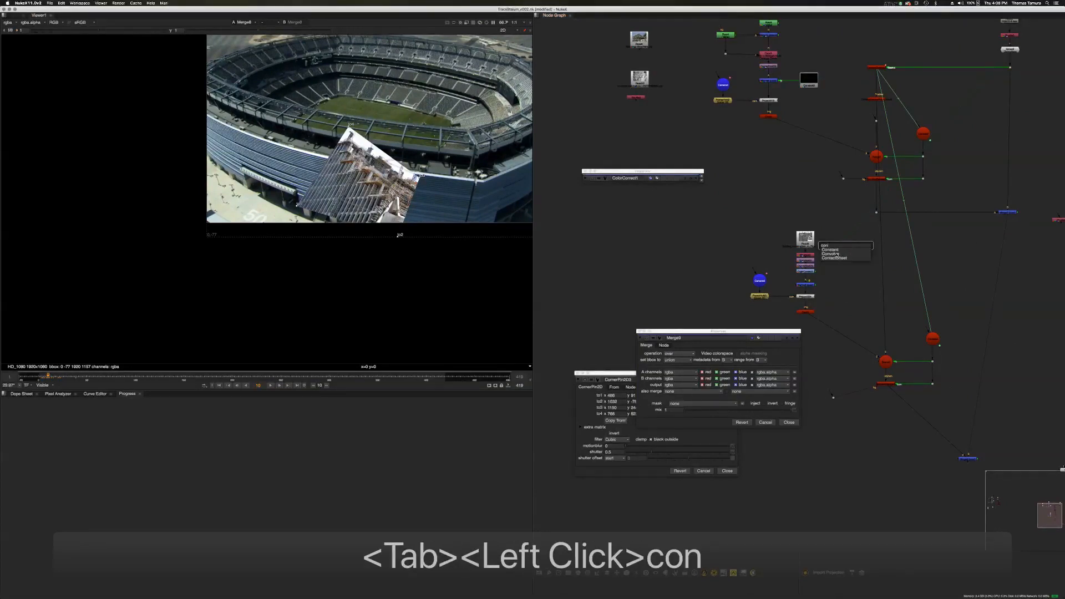
pyautogui.click(838, 250)
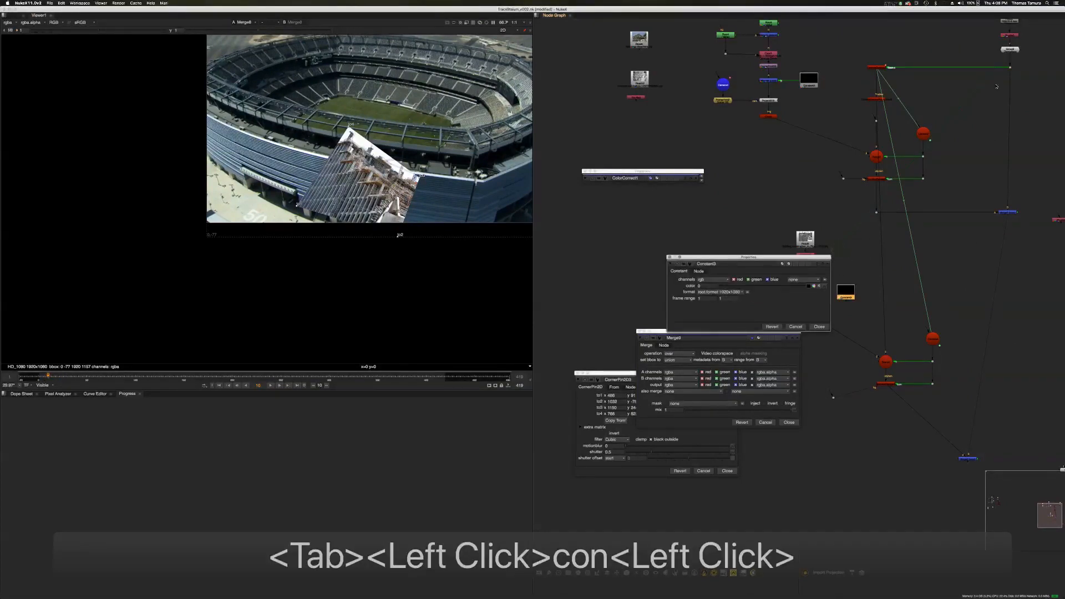
pyautogui.moveTo(1005, 71); pyautogui.dragTo(846, 292)
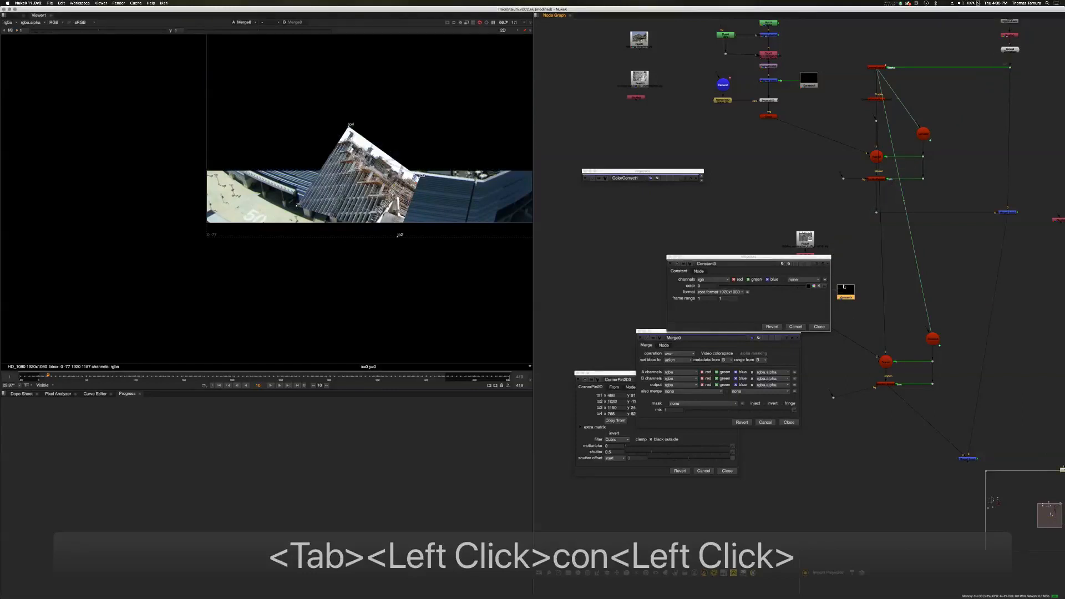
pyautogui.click(820, 326)
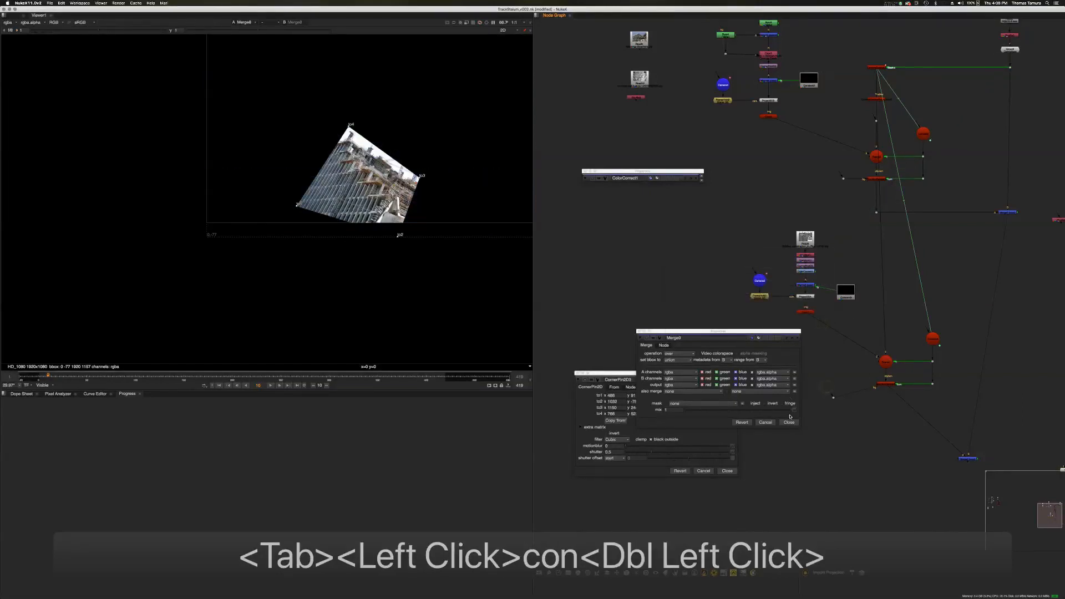
# Close the corner pin's properties, and mask the final Merge of the construction render with damage.matte
pyautogui.moveTo(809, 411); pyautogui.dragTo(772, 342, button='middle')
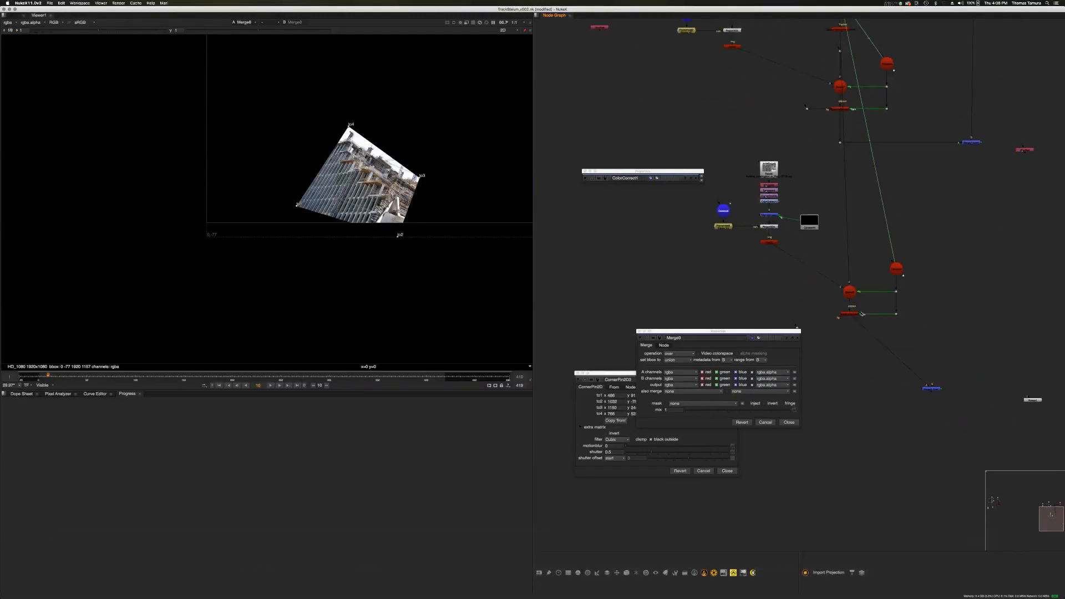
pyautogui.click(727, 471)
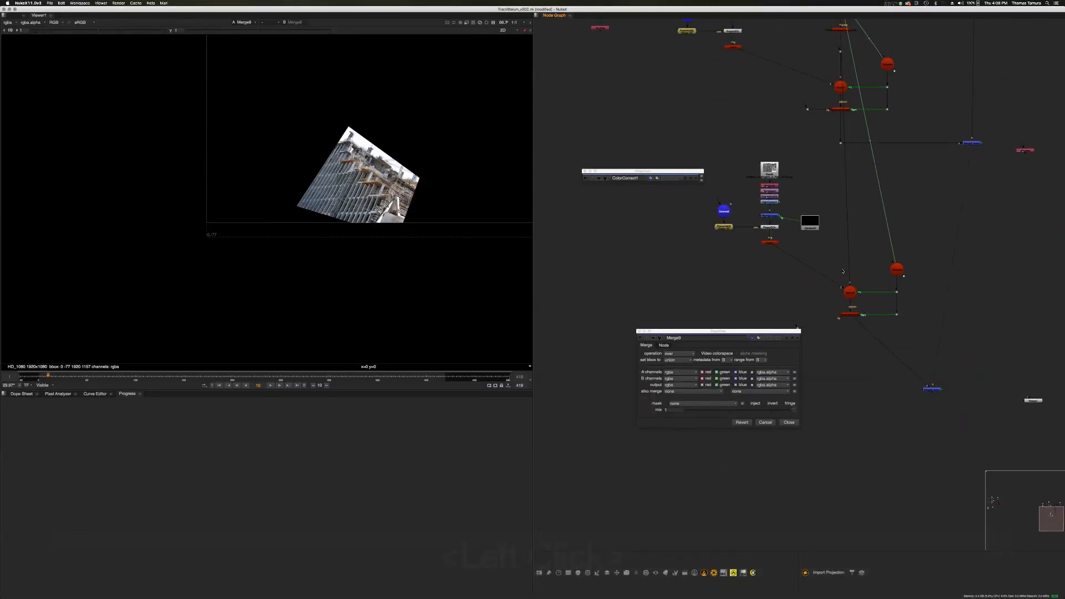
pyautogui.moveTo(776, 222); pyautogui.dragTo(891, 332)
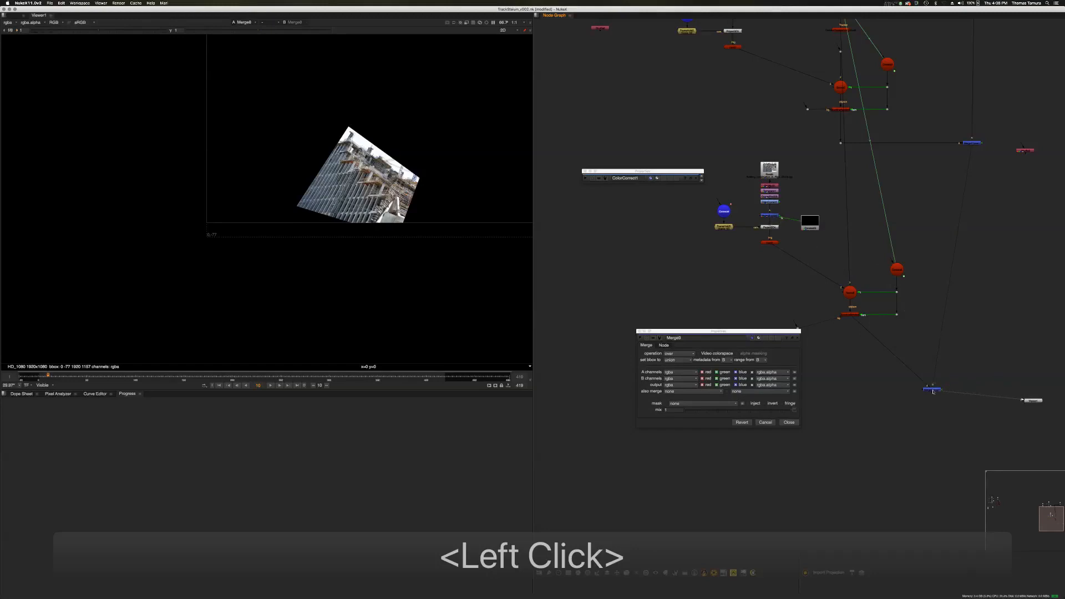
pyautogui.moveTo(933, 391); pyautogui.dragTo(932, 389)
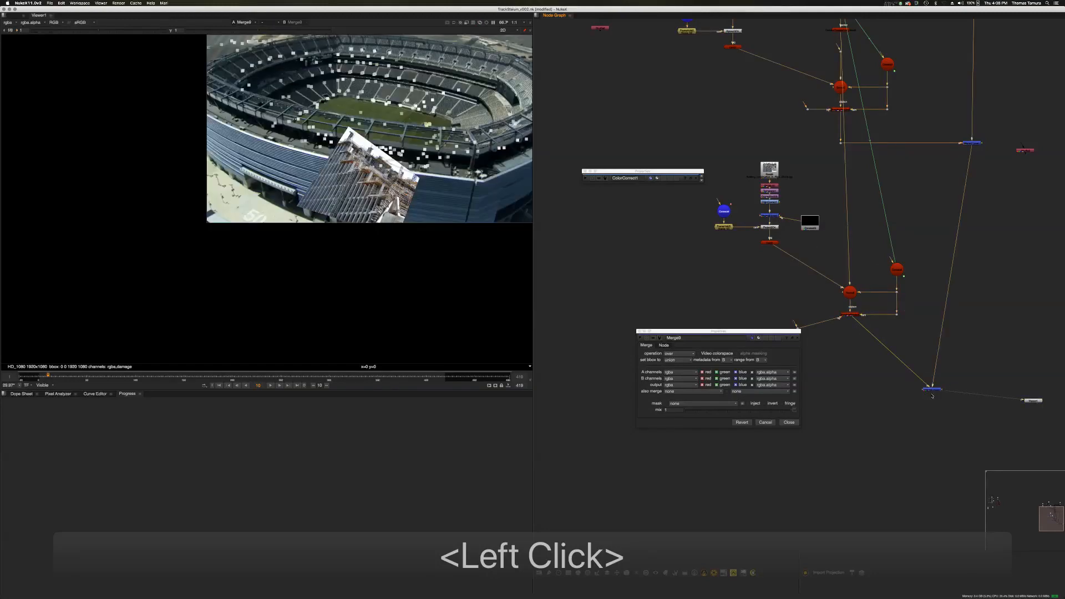
pyautogui.click(682, 425)
pyautogui.click(690, 405)
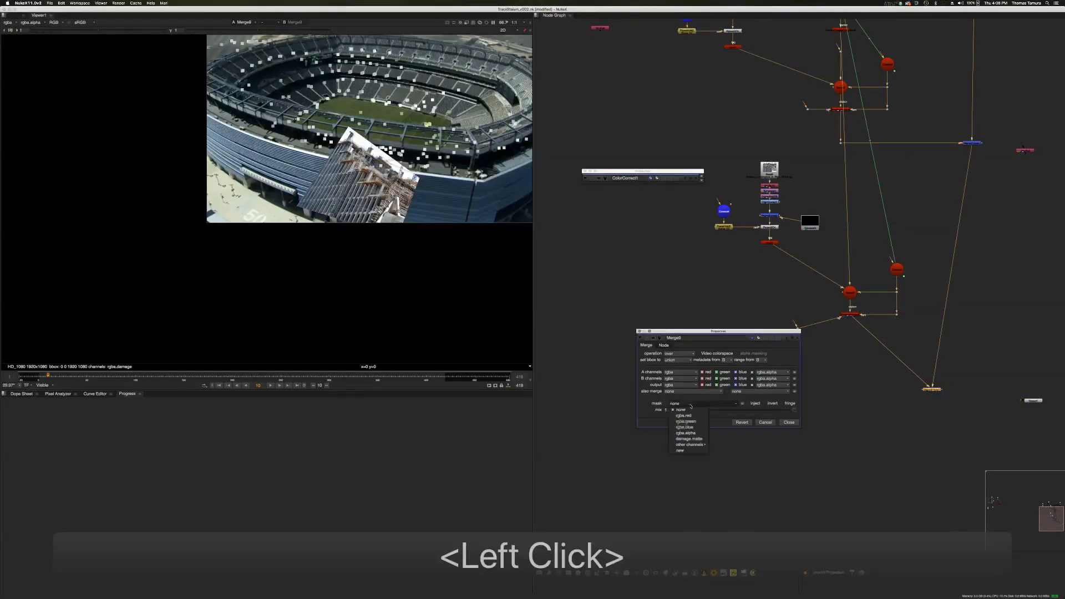
pyautogui.click(701, 439)
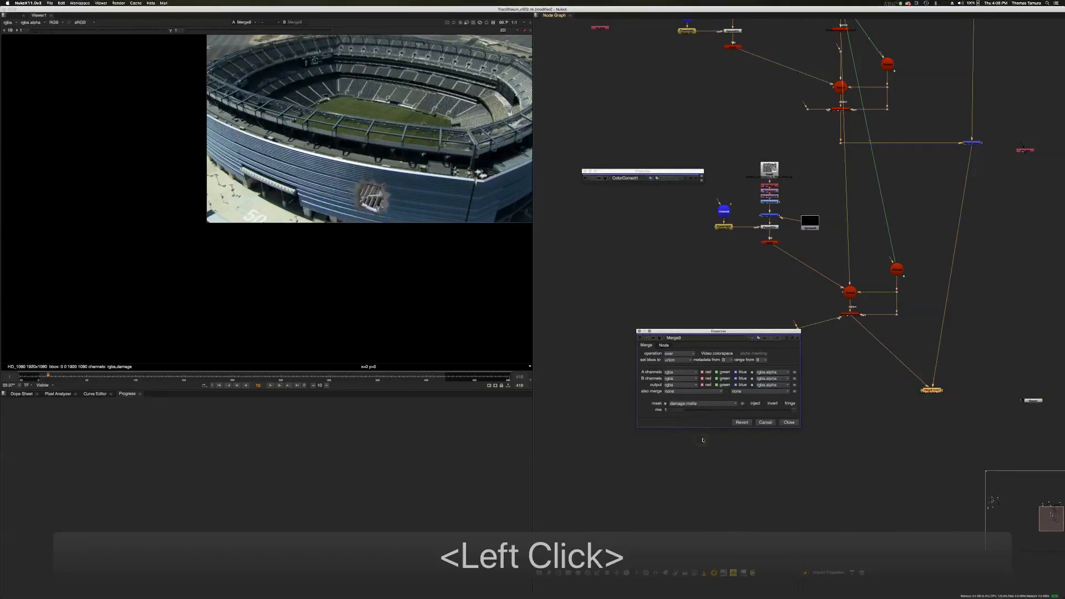
pyautogui.scroll(5, 370, 195)
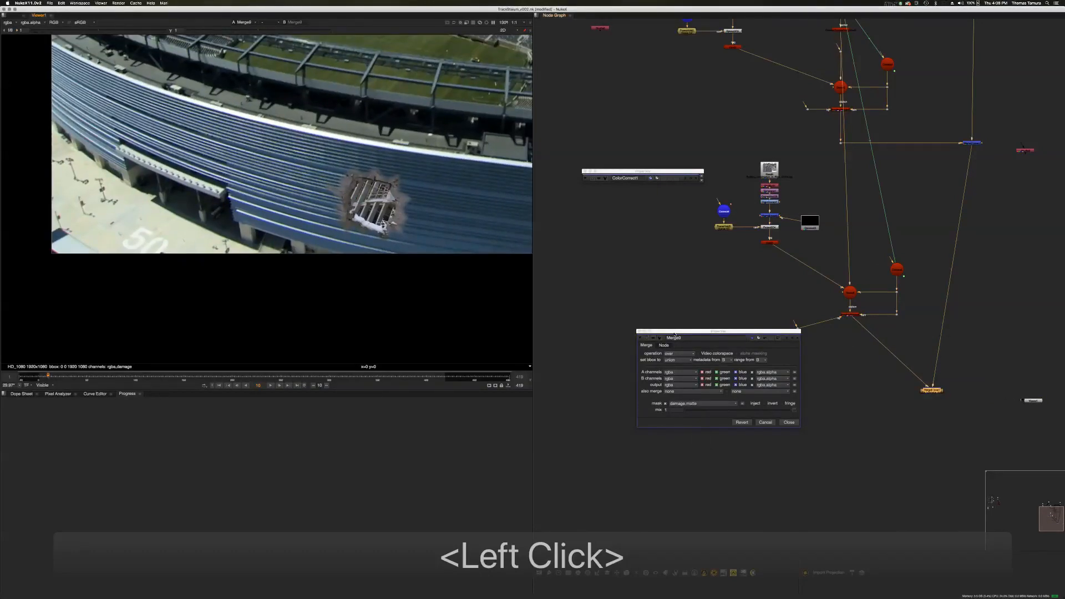
pyautogui.click(788, 422)
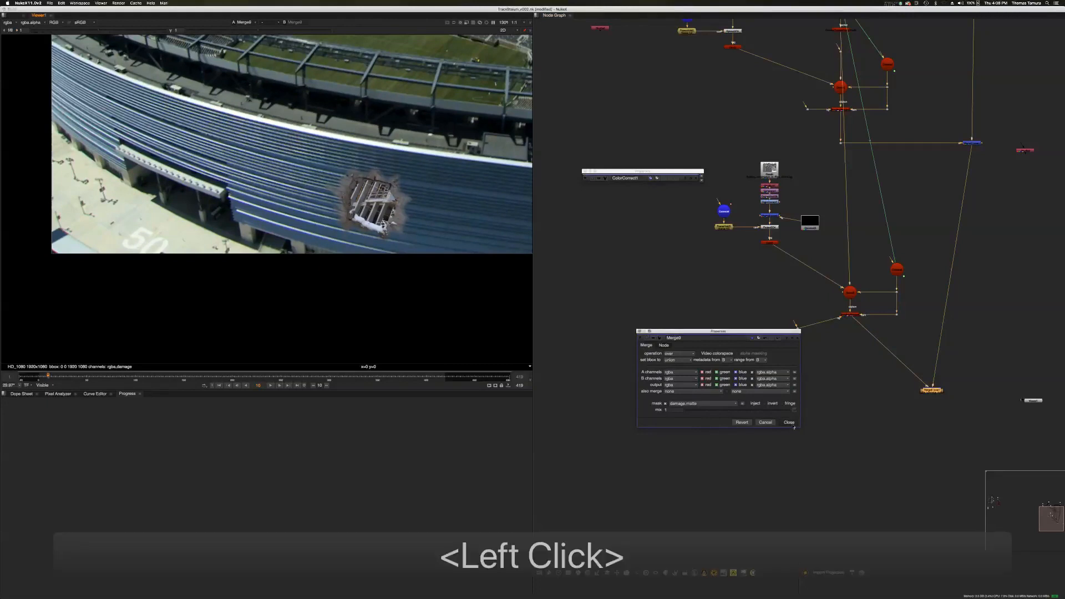
# Align the final Merge under the main footage line and add a Dot to square off its connection from the construction render
pyautogui.moveTo(936, 392); pyautogui.dragTo(976, 365)
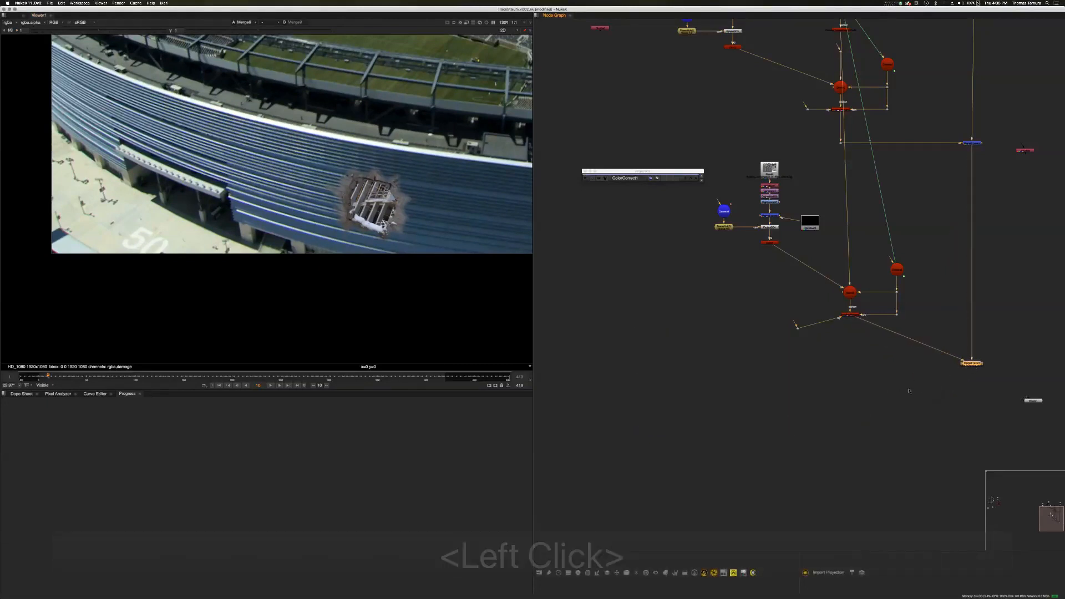
pyautogui.keyDown('super'); pyautogui.click(917, 356); pyautogui.keyUp('super')
pyautogui.keyDown('super'); pyautogui.click(909, 338); pyautogui.keyUp('super')
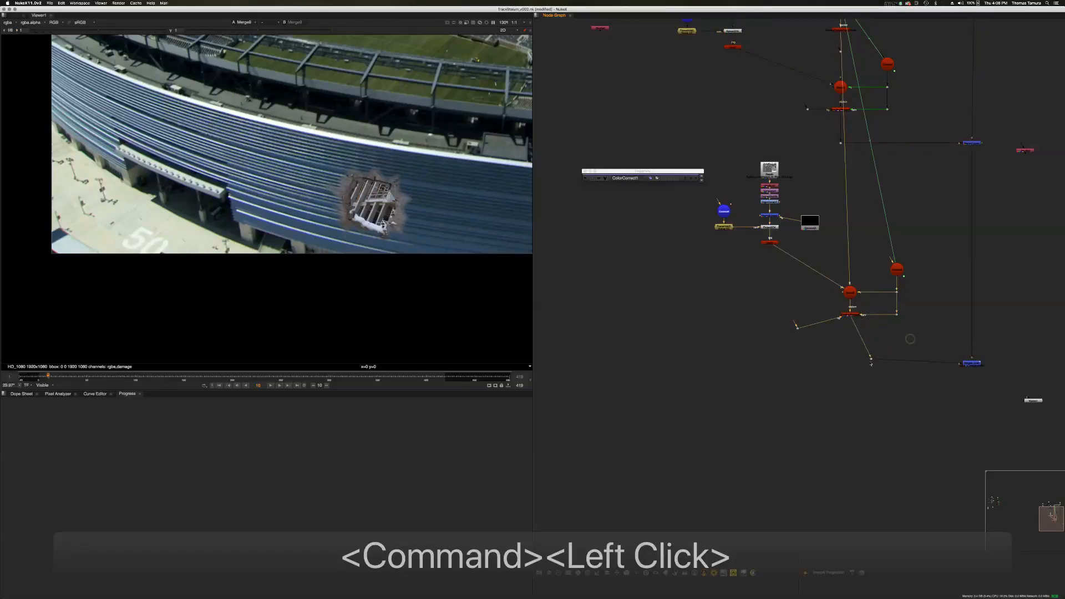
# Clear the "Damage Check" label from the Copy node in the damage branch and close its properties
pyautogui.moveTo(848, 323); pyautogui.dragTo(819, 400, button='middle')
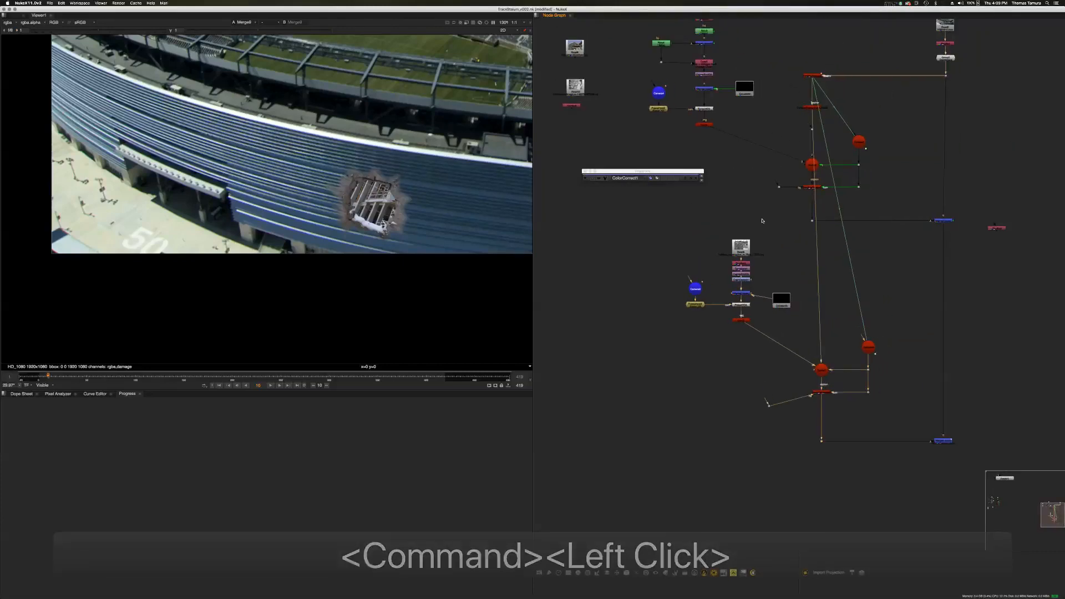
pyautogui.moveTo(764, 221); pyautogui.dragTo(771, 270, button='middle')
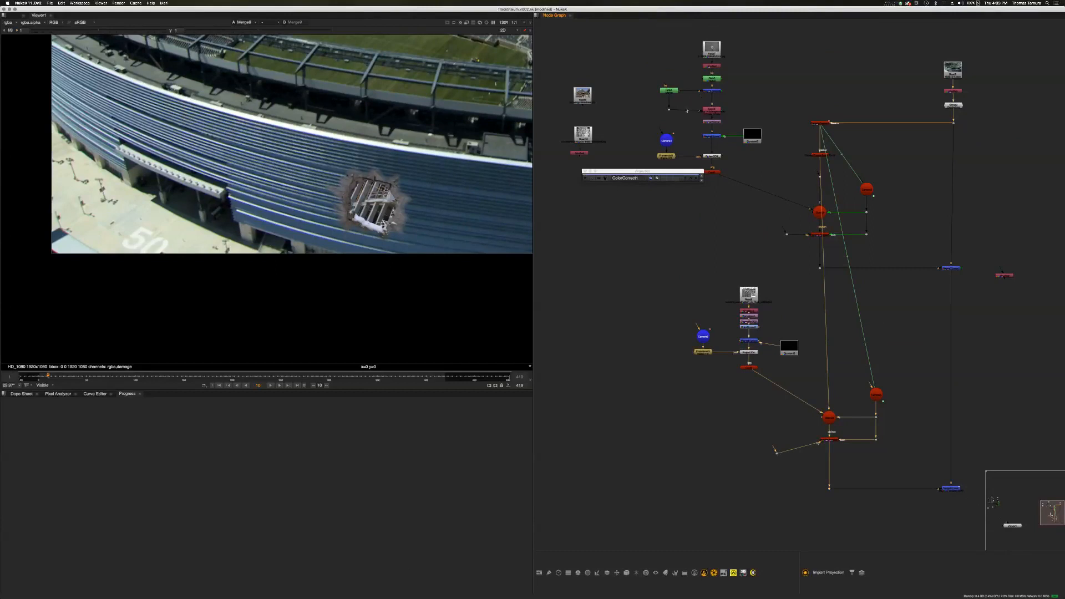
pyautogui.click(712, 110)
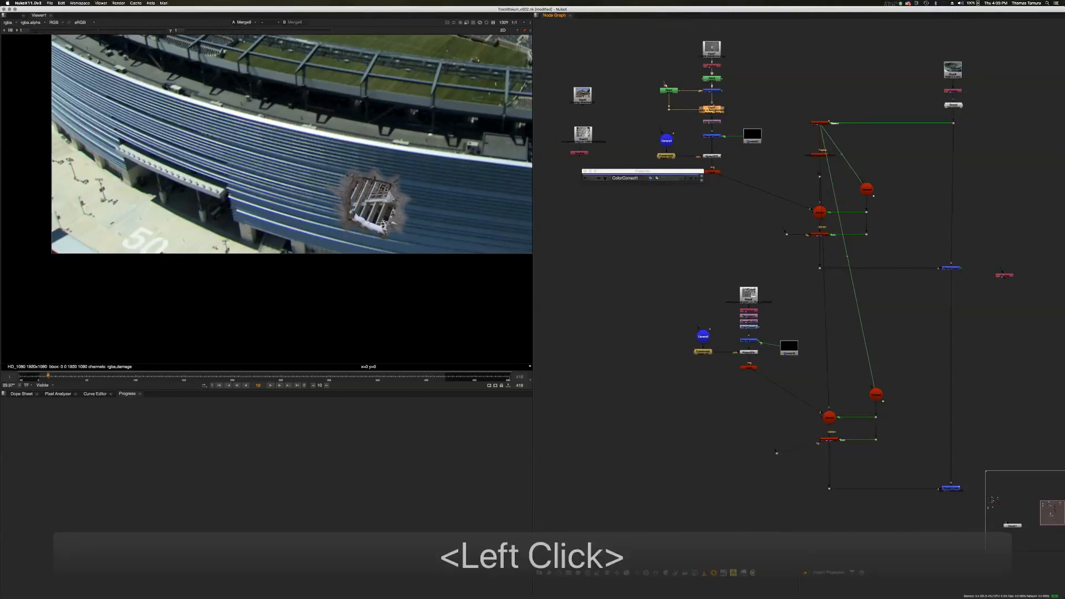
pyautogui.scroll(4, 711, 110)
pyautogui.scroll(-1, 718, 121)
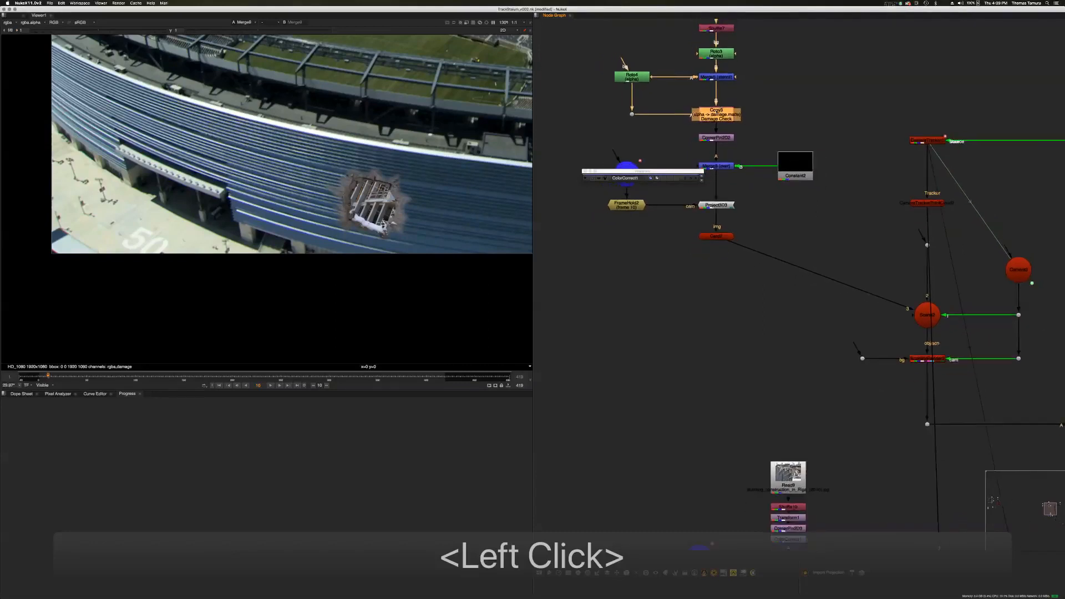
pyautogui.moveTo(720, 131); pyautogui.dragTo(720, 109, button='middle')
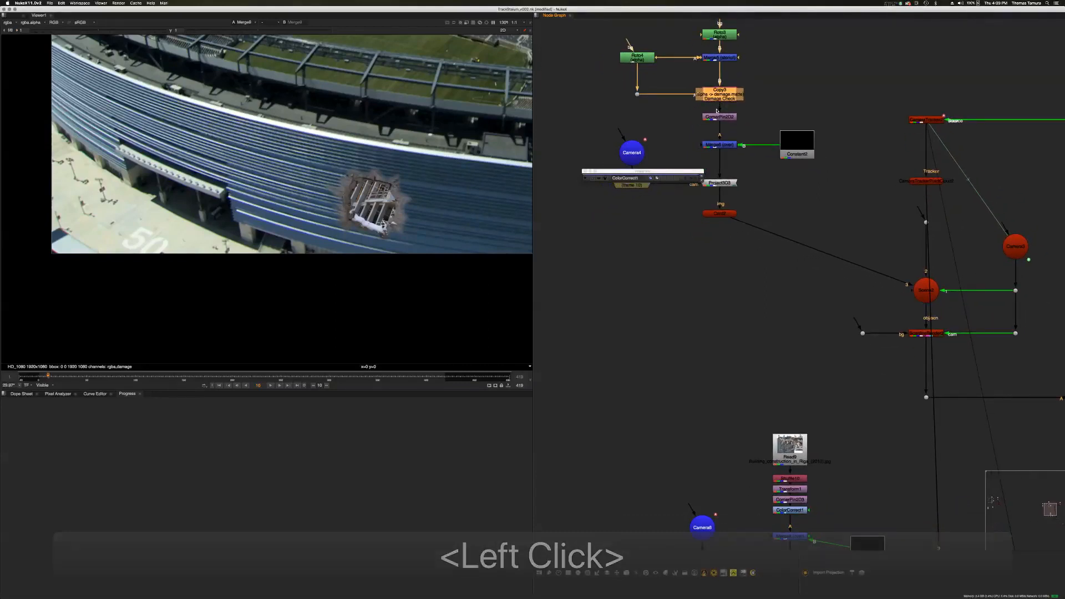
pyautogui.doubleClick(718, 106)
pyautogui.click(592, 150)
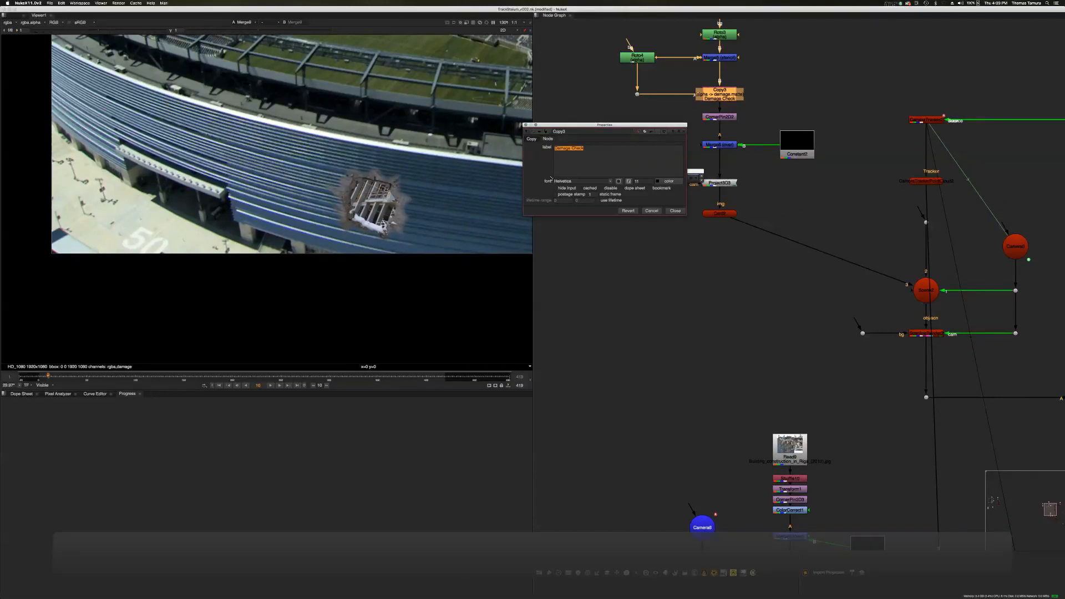
pyautogui.press('BackSpace')
pyautogui.click(673, 210)
# Connect the Viewer to the final Merge at the end of the footage line
pyautogui.moveTo(720, 119); pyautogui.dragTo(733, 71, button='middle')
pyautogui.moveTo(910, 180); pyautogui.dragTo(797, 66, button='middle')
pyautogui.moveTo(937, 226); pyautogui.dragTo(790, 198, button='middle')
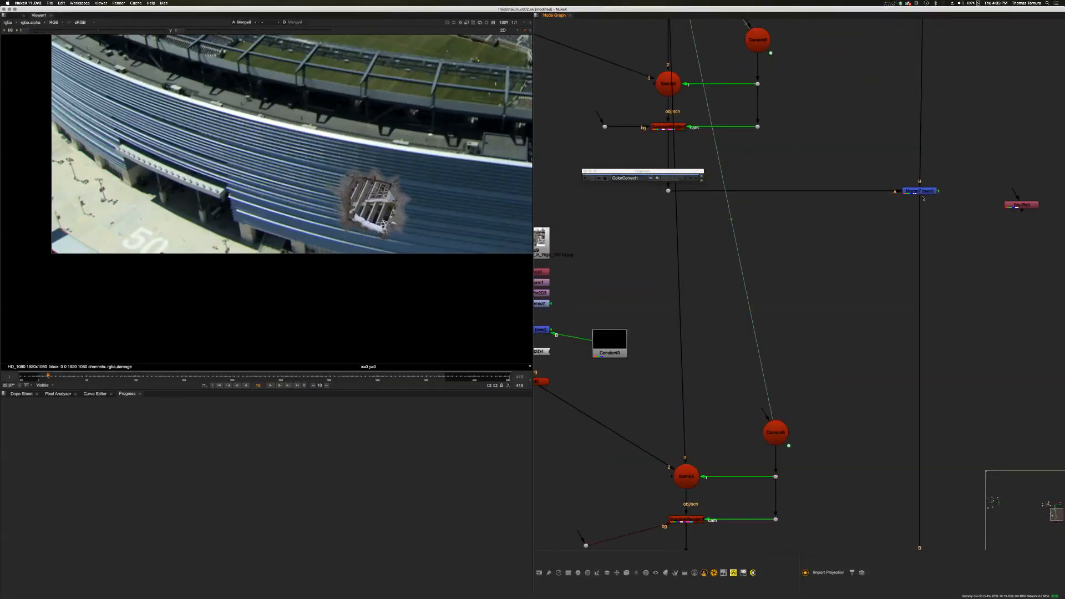
pyautogui.moveTo(926, 190); pyautogui.dragTo(925, 94, button='middle')
pyautogui.moveTo(923, 251); pyautogui.dragTo(893, 352, button='middle')
pyautogui.moveTo(923, 330); pyautogui.dragTo(900, 317)
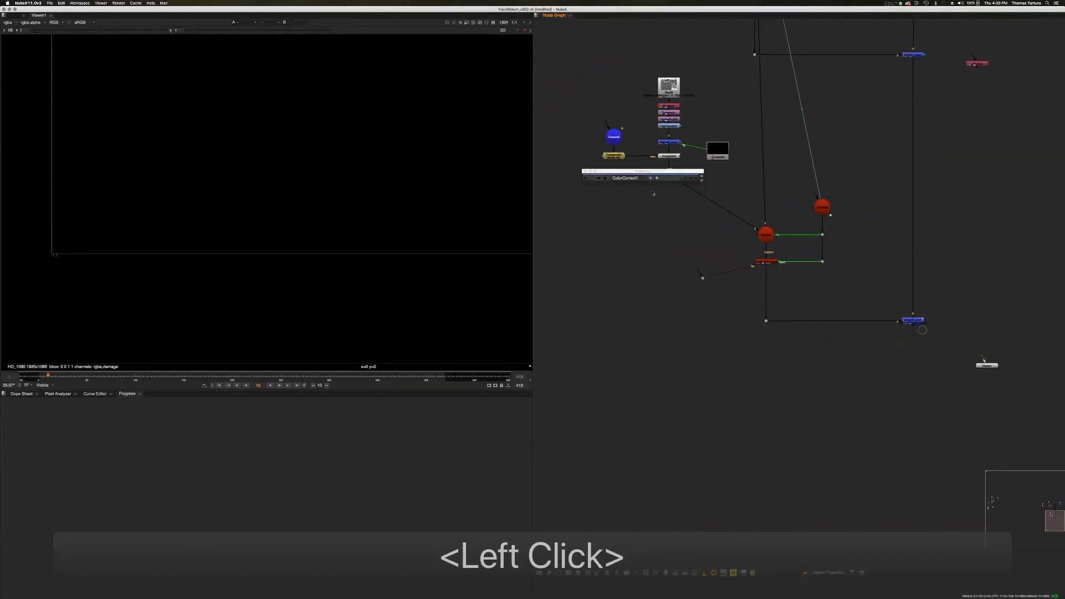
pyautogui.moveTo(980, 359); pyautogui.dragTo(915, 322)
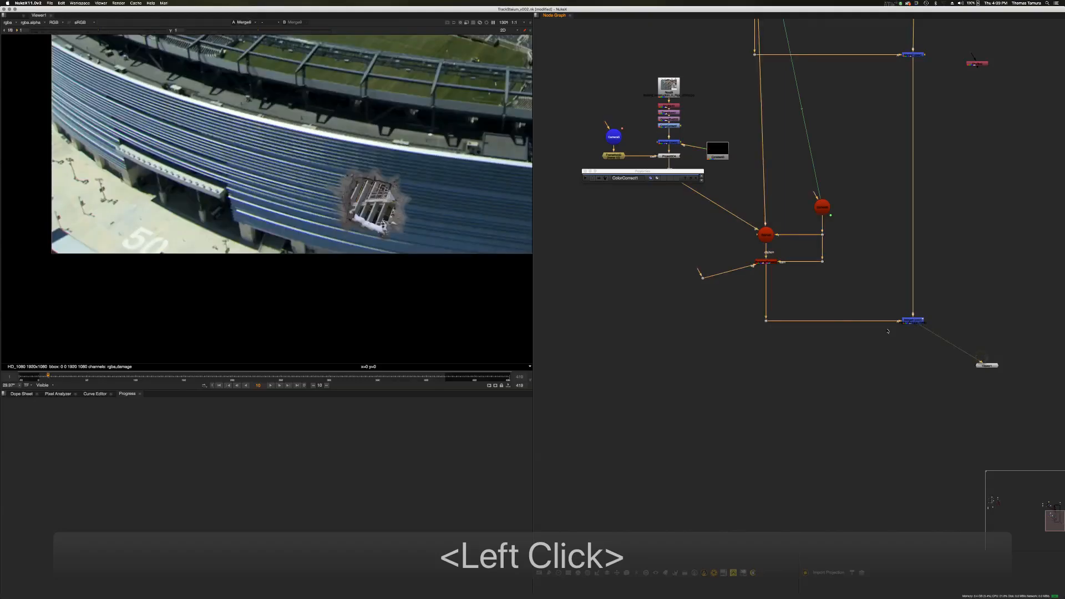
# Pull ColorCorrect1 out of the construction branch and insert it between the final Merge and the Viewer
pyautogui.click(670, 133)
pyautogui.moveTo(676, 127); pyautogui.dragTo(691, 153)
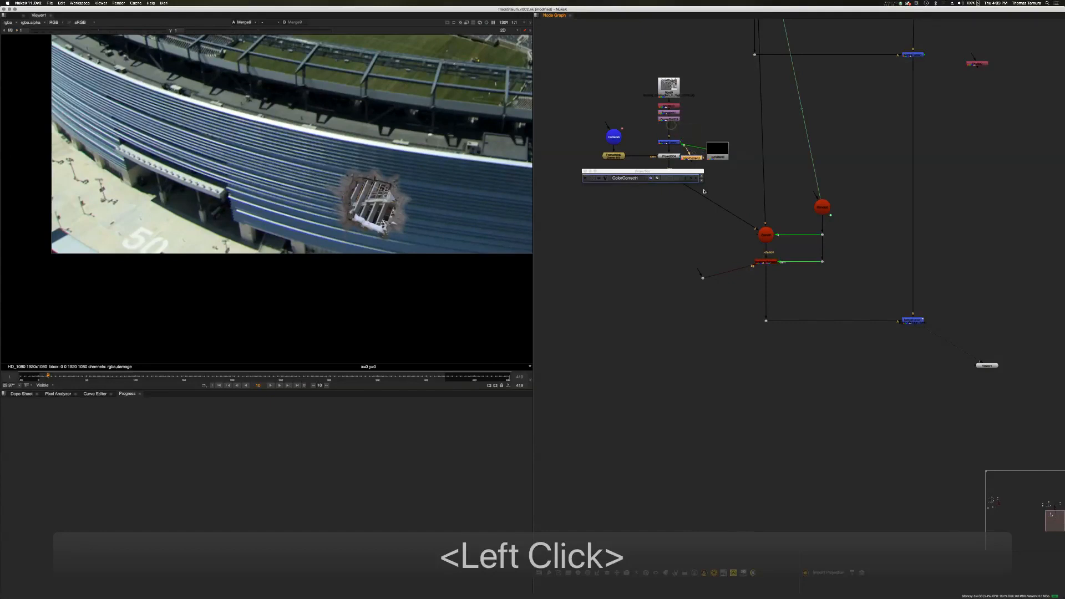
pyautogui.moveTo(704, 192); pyautogui.dragTo(917, 340)
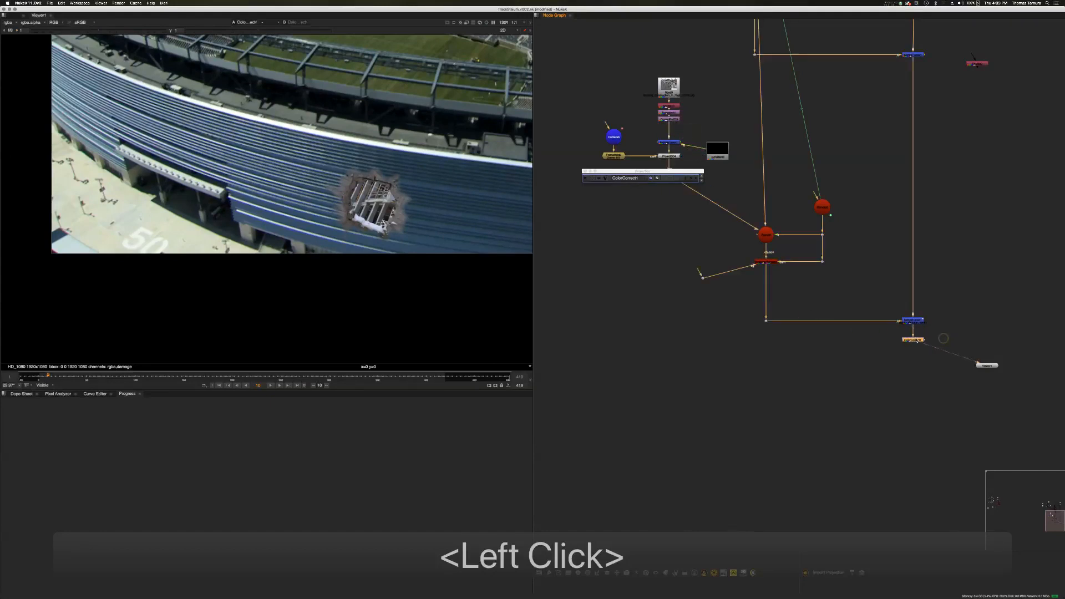
# Set ColorCorrect1 to (un)premultiply by rgba.alpha and mask it with damage.matte
pyautogui.moveTo(765, 280); pyautogui.dragTo(740, 237, button='middle')
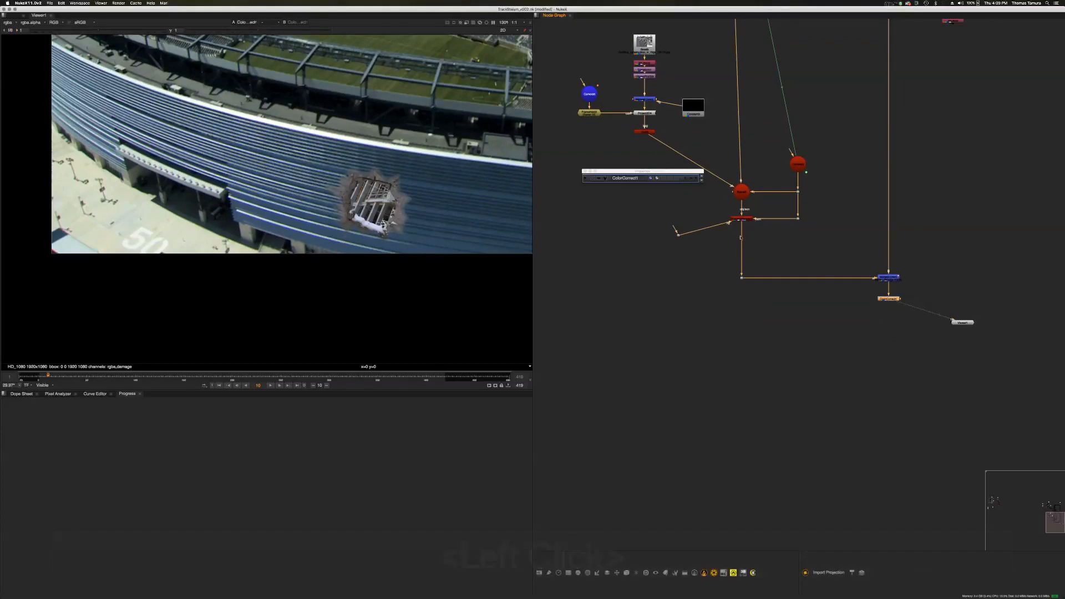
pyautogui.click(608, 175)
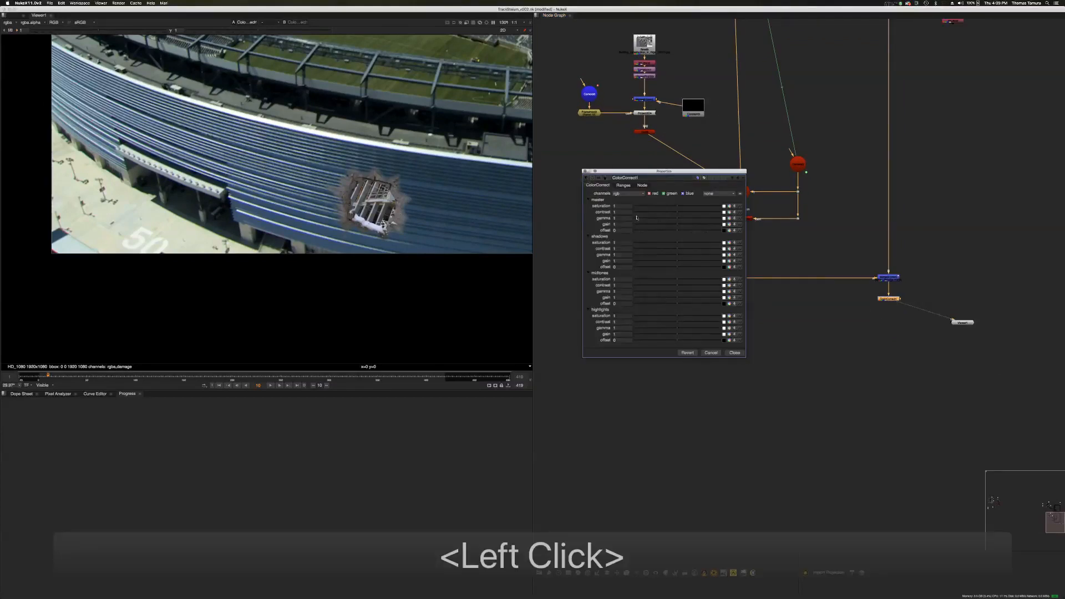
pyautogui.click(623, 185)
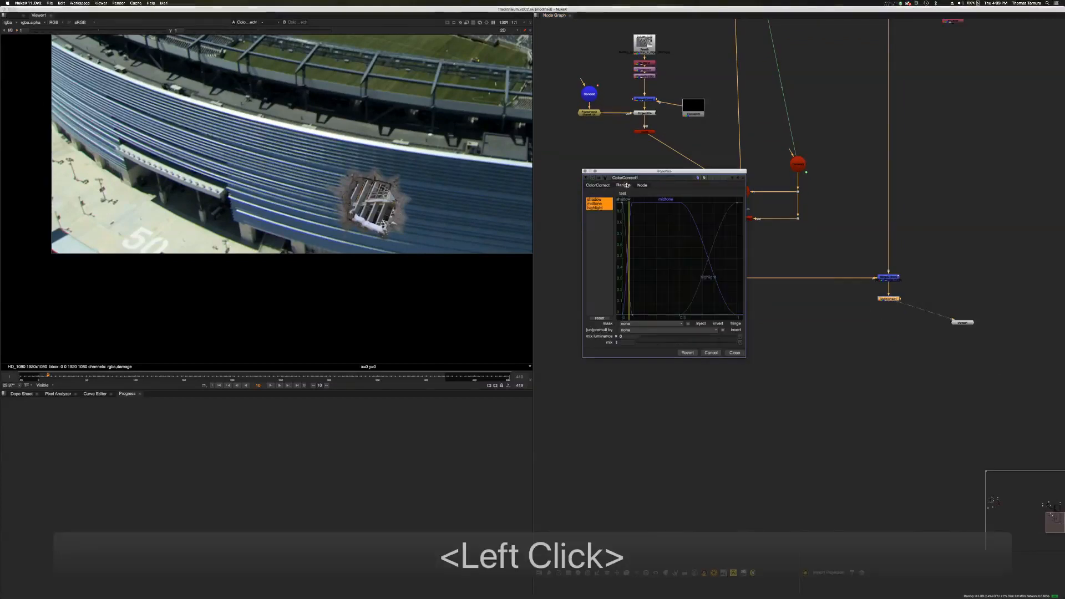
pyautogui.click(648, 332)
pyautogui.click(648, 361)
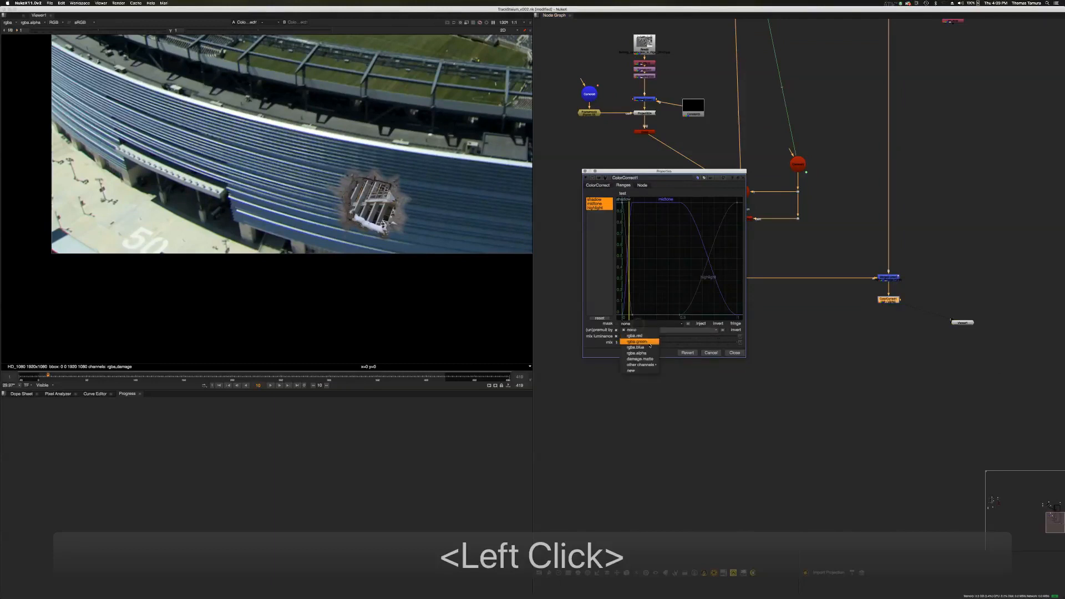
pyautogui.click(652, 359)
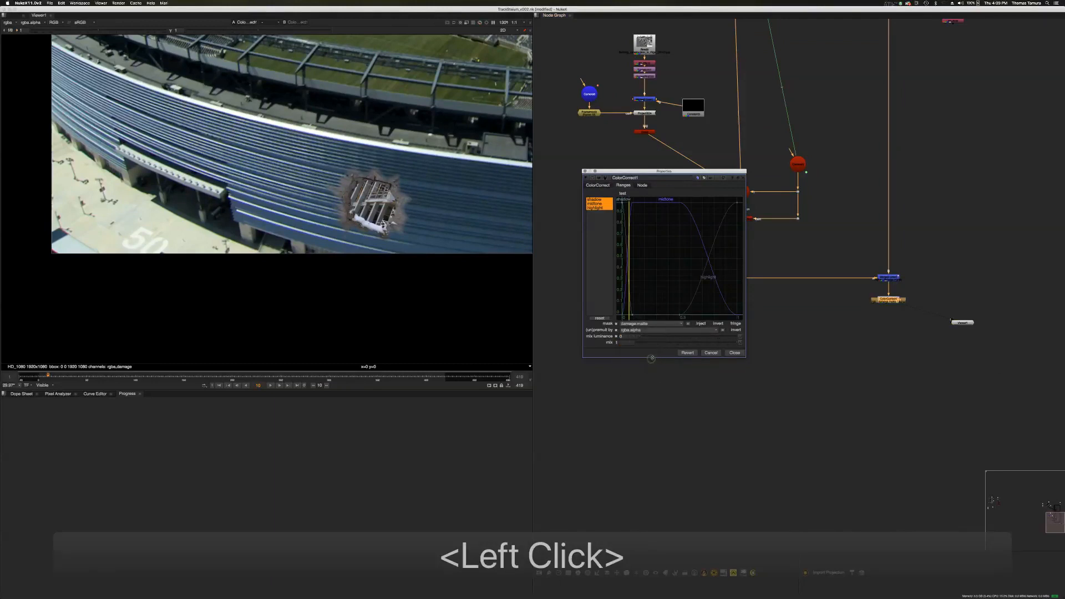
# Lower the shadows gain of ColorCorrect1 to about 0.3
pyautogui.click(599, 186)
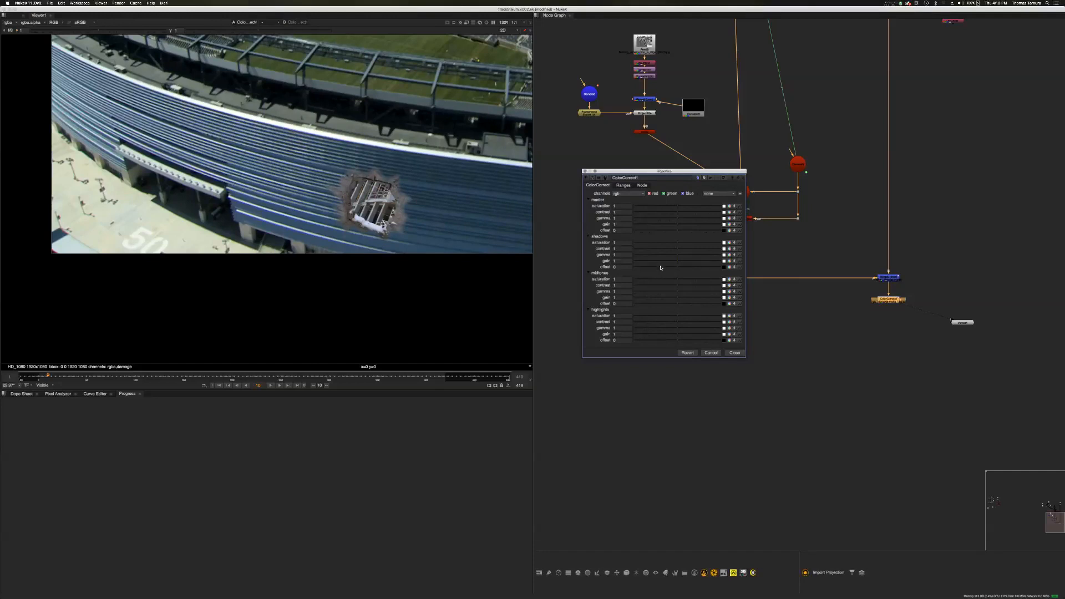
pyautogui.click(672, 261)
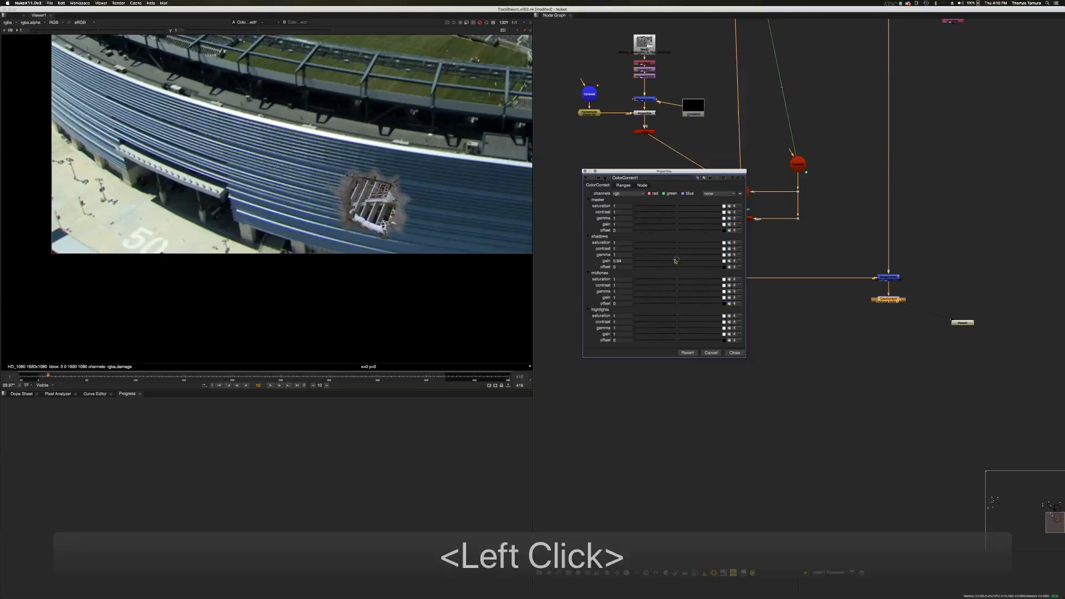
pyautogui.moveTo(673, 262); pyautogui.dragTo(656, 267)
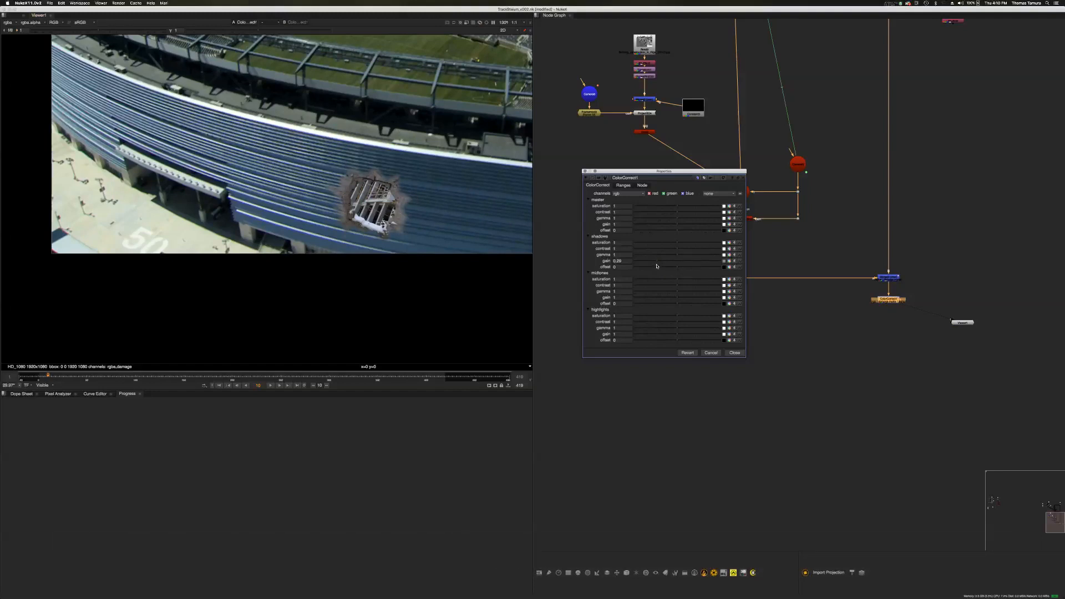
# Lower the shadows gain of ColorCorrect1 to 0.27 and sample the hole's tones against its range curves
pyautogui.click(656, 266)
pyautogui.click(624, 186)
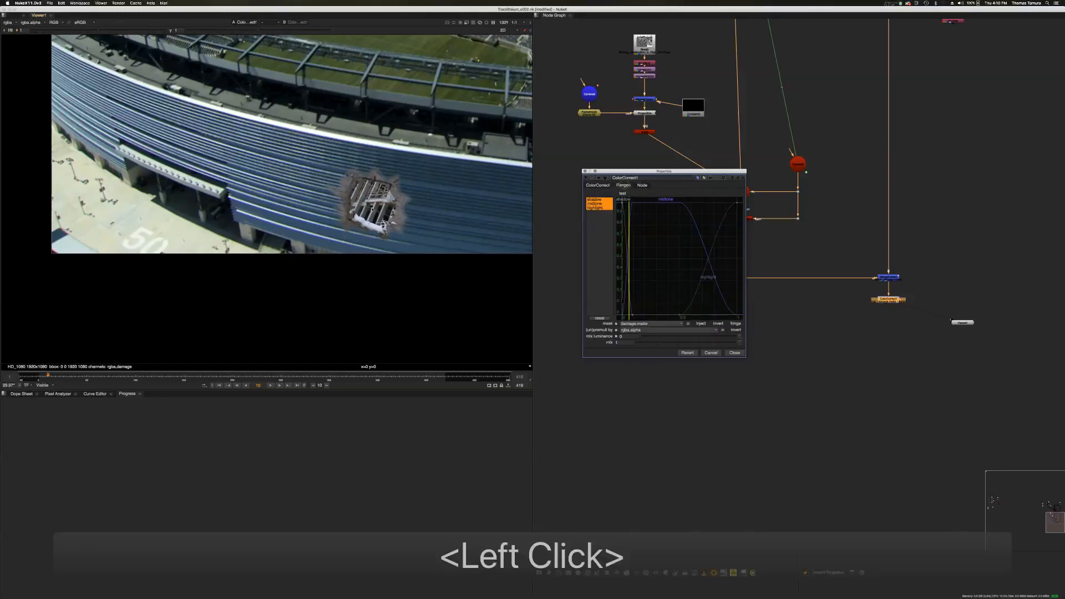
pyautogui.keyDown('super'); pyautogui.click(370, 213); pyautogui.keyUp('super')
pyautogui.keyDown('super'); pyautogui.rightClick(373, 213); pyautogui.keyUp('super')
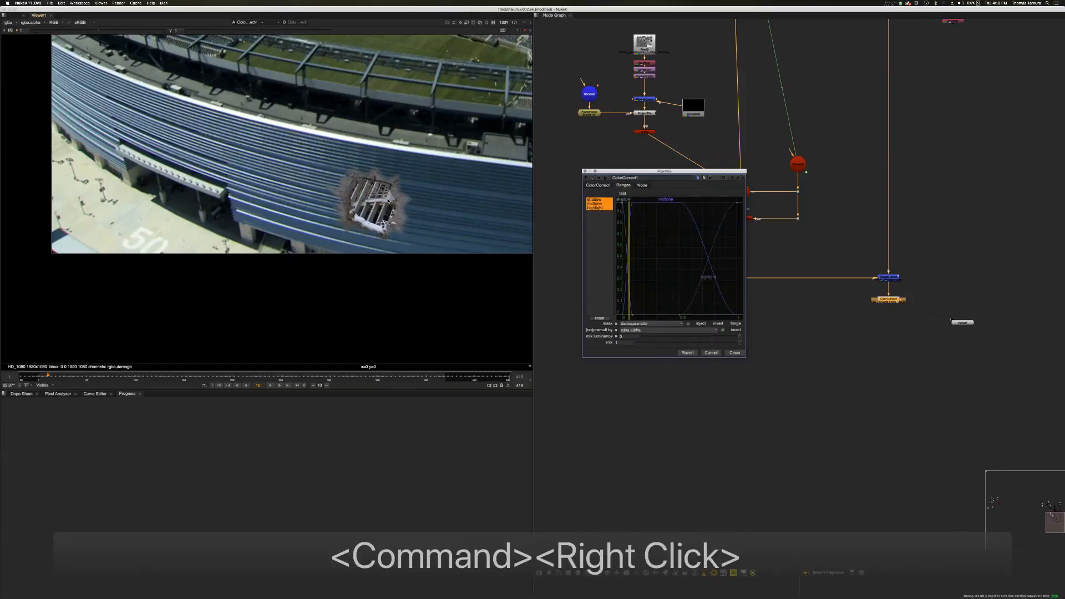
pyautogui.keyDown('super'); pyautogui.rightClick(382, 214); pyautogui.keyUp('super')
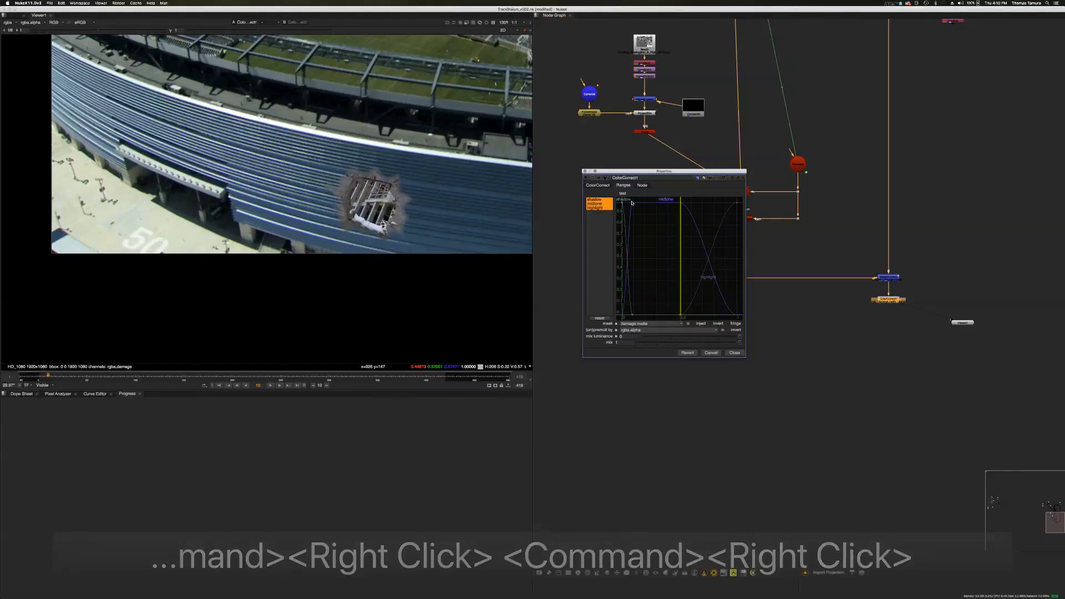
# Lower the midtones gain of ColorCorrect1 to about 0.11 and raise its highlights gain to 1.1
pyautogui.click(601, 186)
pyautogui.click(634, 364)
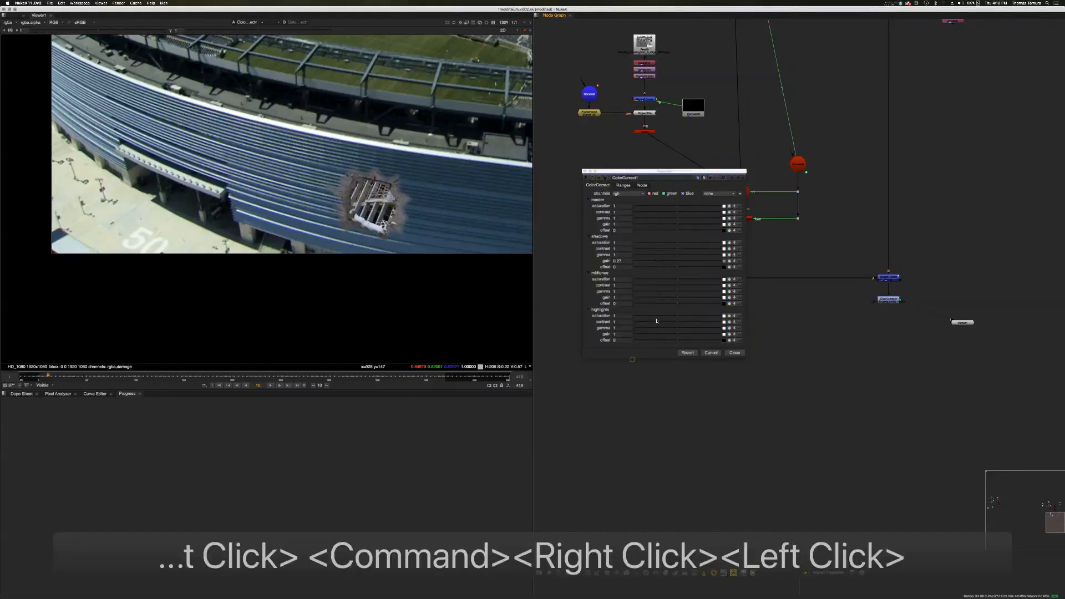
pyautogui.moveTo(676, 301); pyautogui.dragTo(694, 338)
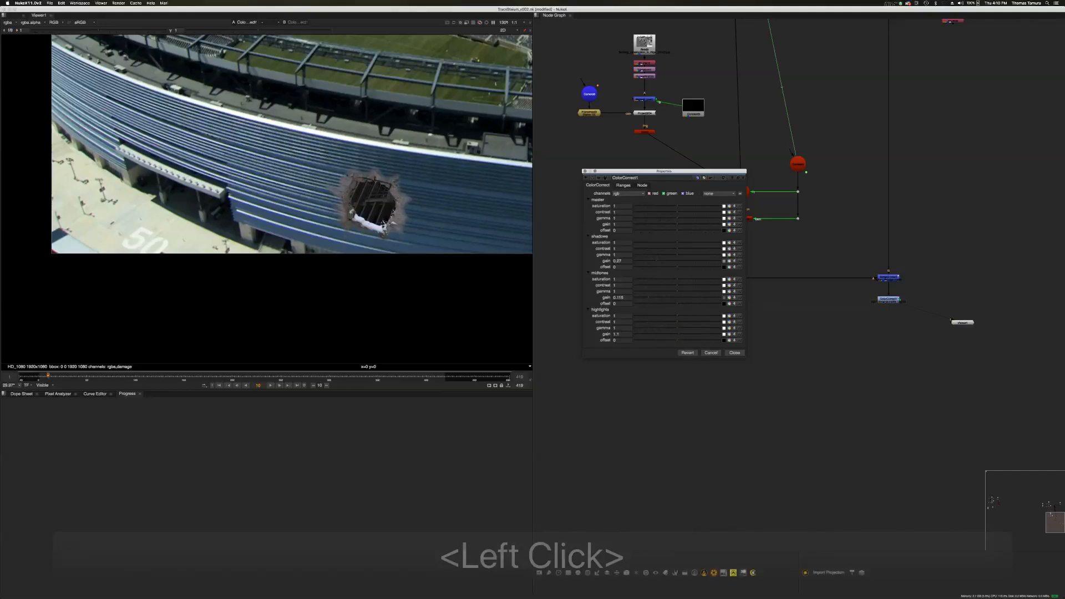
# Extend ColorCorrect1's highlight range further into the midtones, readjust the highlights gain, and close its properties
pyautogui.click(623, 185)
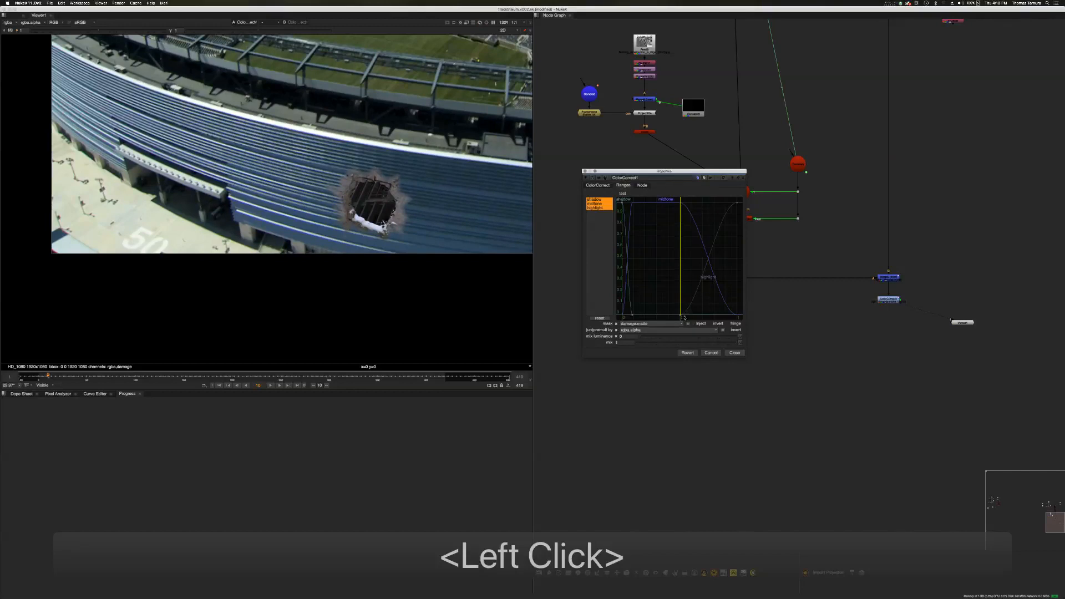
pyautogui.moveTo(684, 318); pyautogui.dragTo(649, 314)
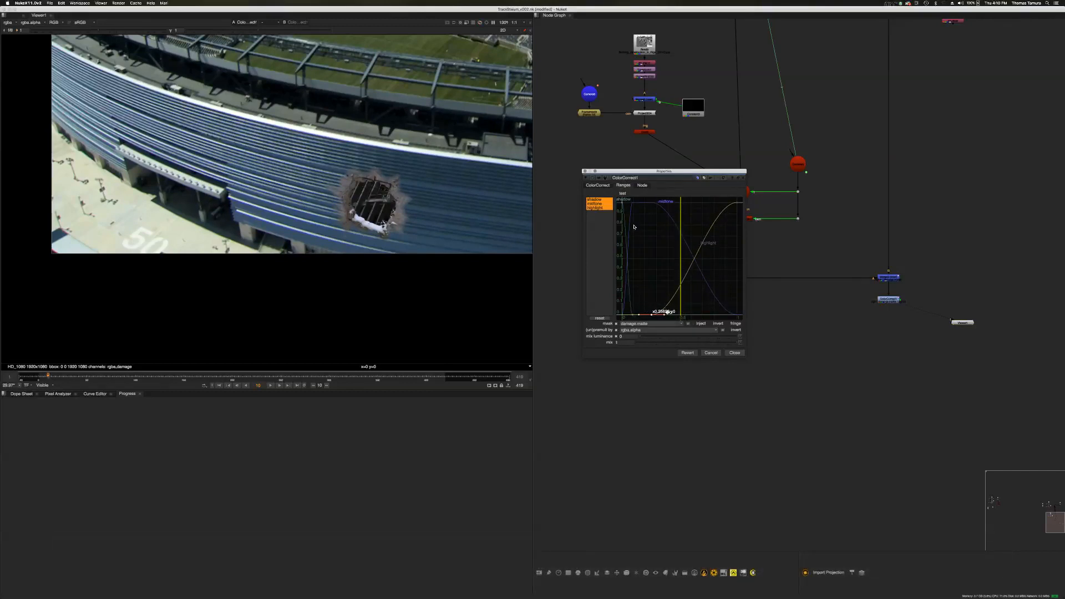
pyautogui.click(598, 185)
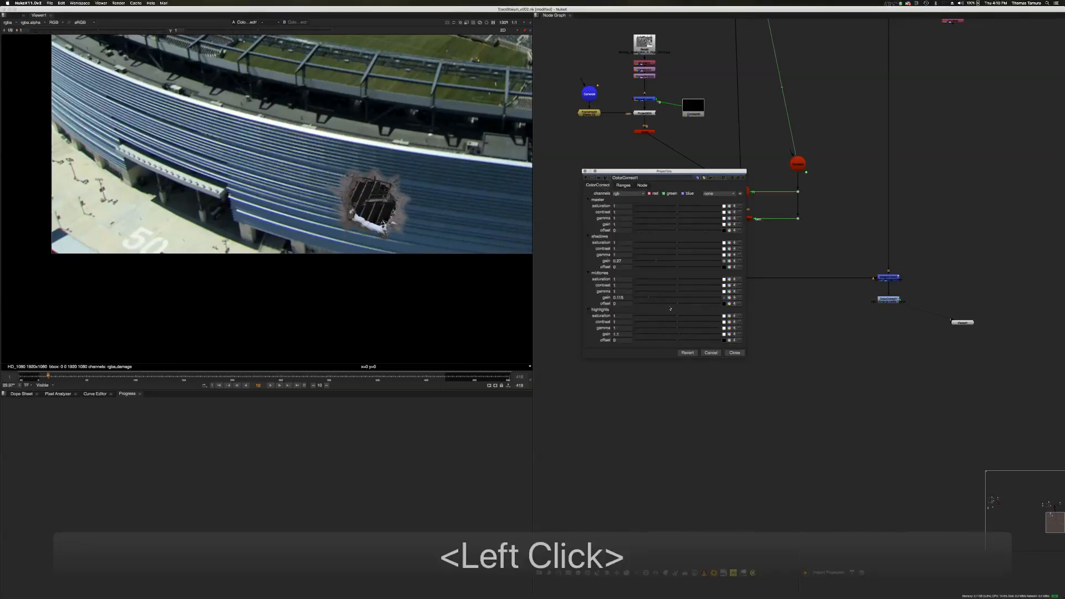
pyautogui.moveTo(678, 336); pyautogui.dragTo(687, 336)
pyautogui.moveTo(383, 167)
pyautogui.keyDown('alt'); pyautogui.mouseDown()
pyautogui.moveTo(376, 162)
pyautogui.moveTo(383, 183)
pyautogui.mouseUp(); pyautogui.keyUp('alt')
pyautogui.scroll(-2, 377, 160)
pyautogui.click(735, 354)
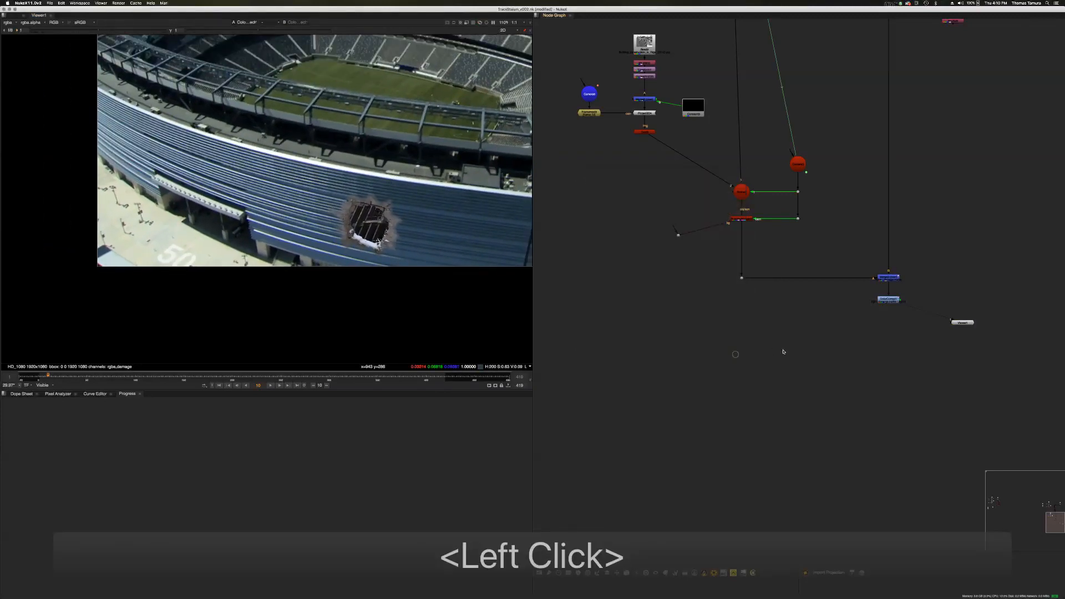
# Open the Transform in the construction image branch and move its pivot onto the hole in the facade
pyautogui.keyDown('alt'); pyautogui.moveTo(790, 347); pyautogui.dragTo(756, 341); pyautogui.keyUp('alt')
pyautogui.keyDown('alt'); pyautogui.moveTo(407, 106); pyautogui.dragTo(426, 194); pyautogui.keyUp('alt')
pyautogui.scroll(-5, 419, 118)
pyautogui.keyDown('alt'); pyautogui.moveTo(637, 77); pyautogui.dragTo(721, 197); pyautogui.keyUp('alt')
pyautogui.scroll(4, 418, 161)
pyautogui.keyDown('alt'); pyautogui.moveTo(418, 161); pyautogui.dragTo(423, 134); pyautogui.keyUp('alt')
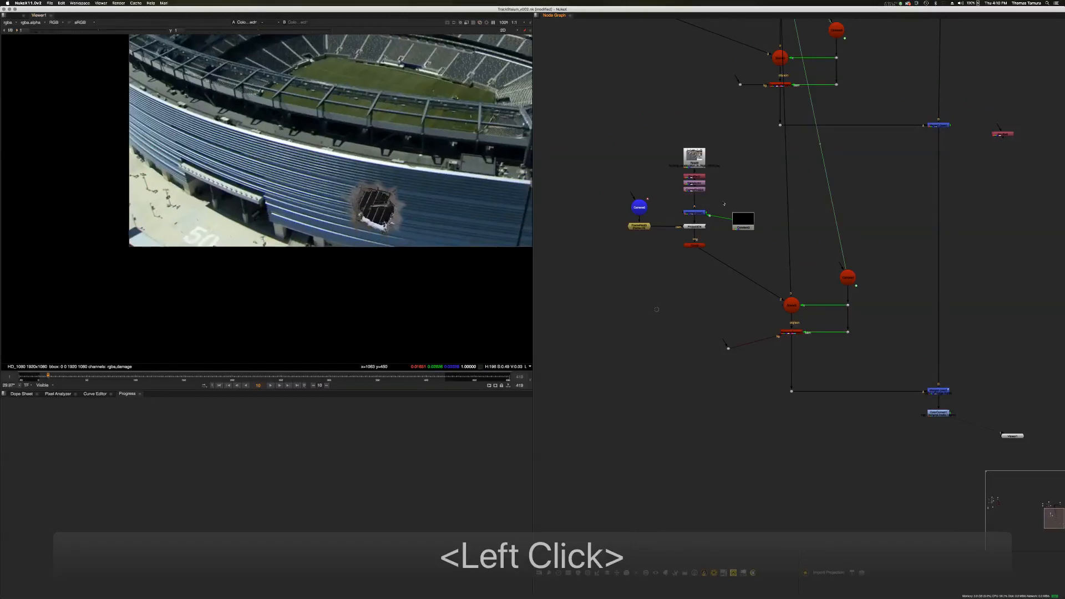
pyautogui.moveTo(694, 190)
pyautogui.mouseDown()
pyautogui.moveTo(695, 199)
pyautogui.moveTo(700, 189)
pyautogui.mouseUp()
pyautogui.doubleClick(700, 189)
pyautogui.scroll(-5, 428, 167)
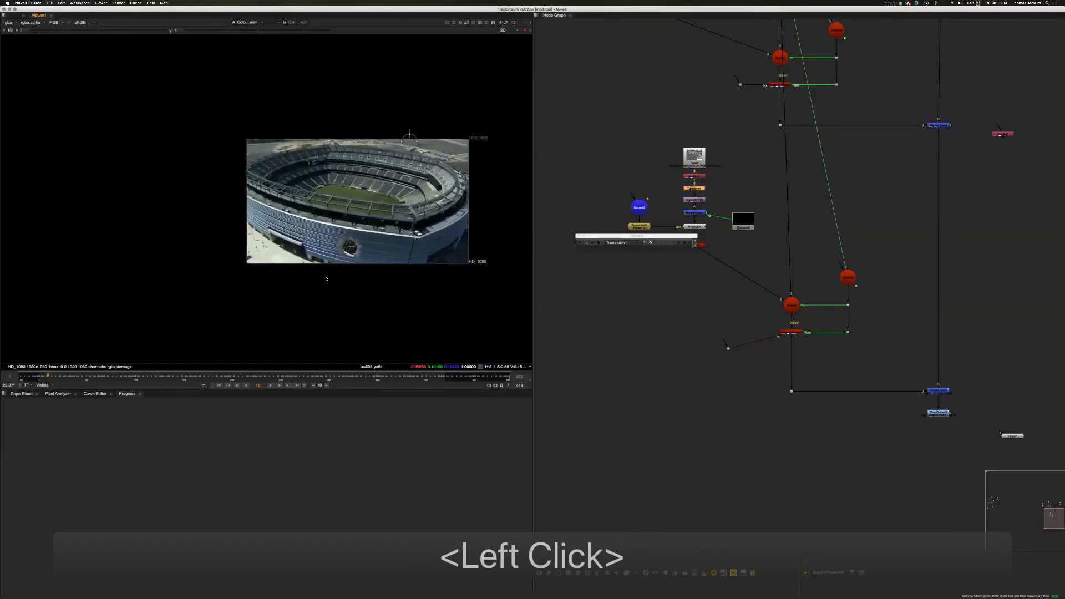
pyautogui.keyDown('super'); pyautogui.click(463, 149); pyautogui.keyUp('super')
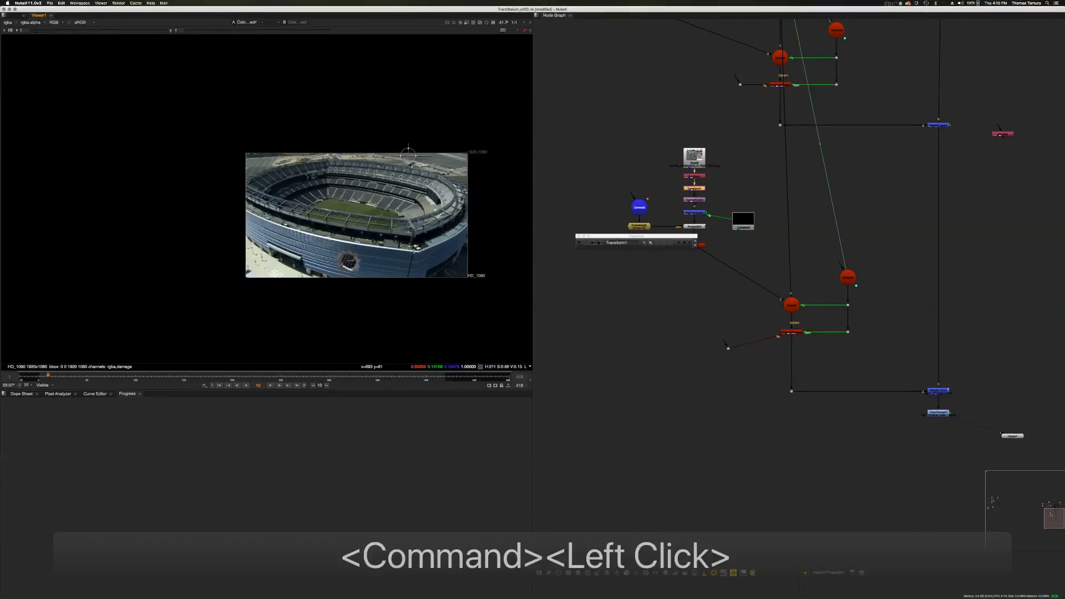
pyautogui.click(348, 261)
pyautogui.scroll(3, 365, 239)
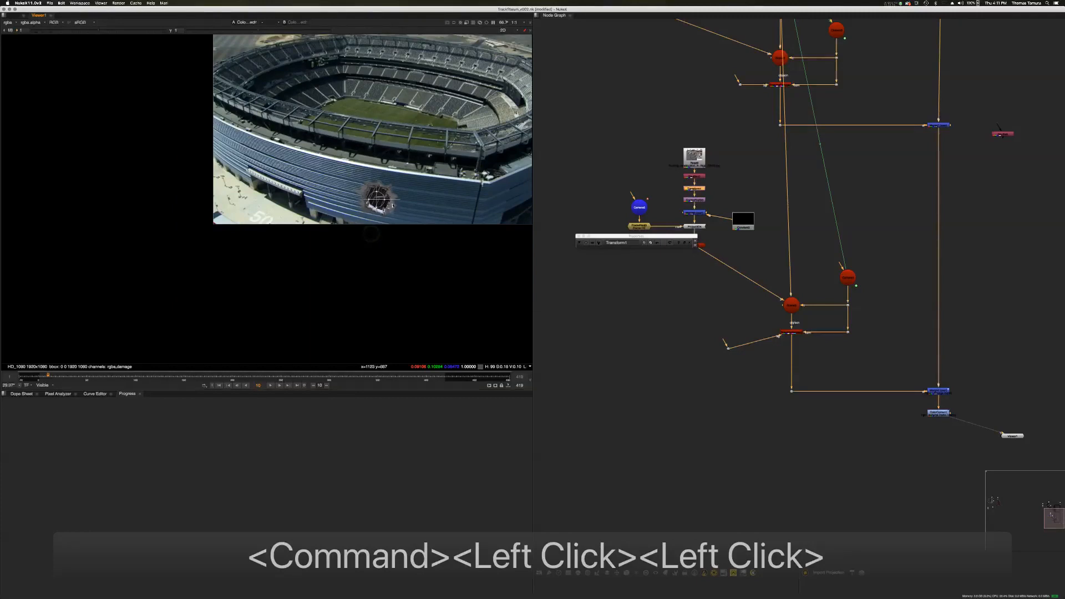
# Adjust the construction image's placement inside the hole with the Transform handles and close its properties
pyautogui.click(350, 204)
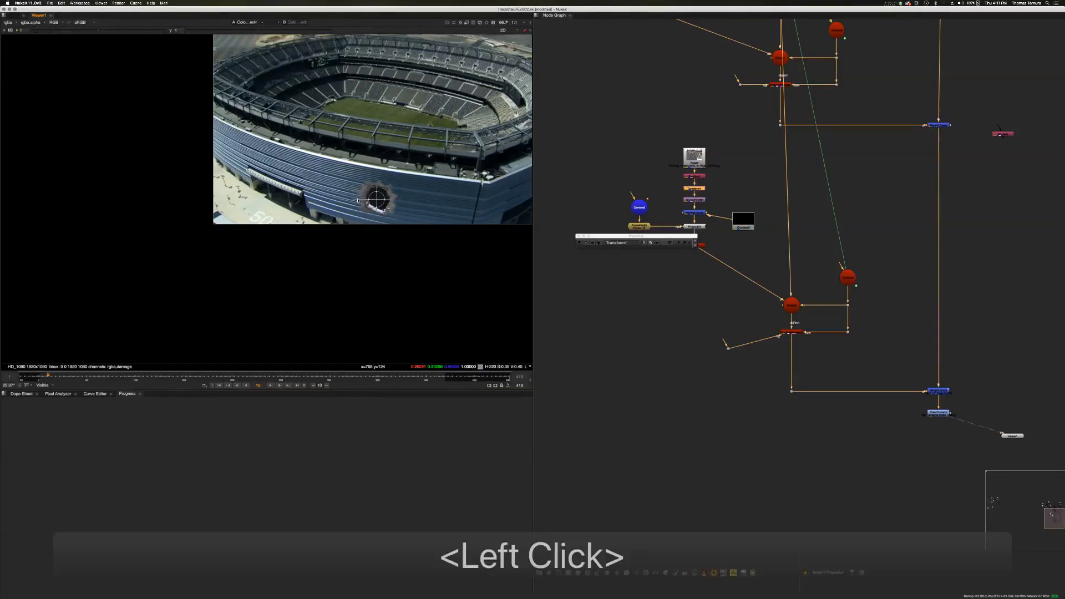
pyautogui.click(397, 201)
pyautogui.moveTo(399, 197); pyautogui.dragTo(397, 193)
pyautogui.moveTo(378, 194); pyautogui.dragTo(401, 196)
pyautogui.moveTo(577, 235); pyautogui.dragTo(578, 233)
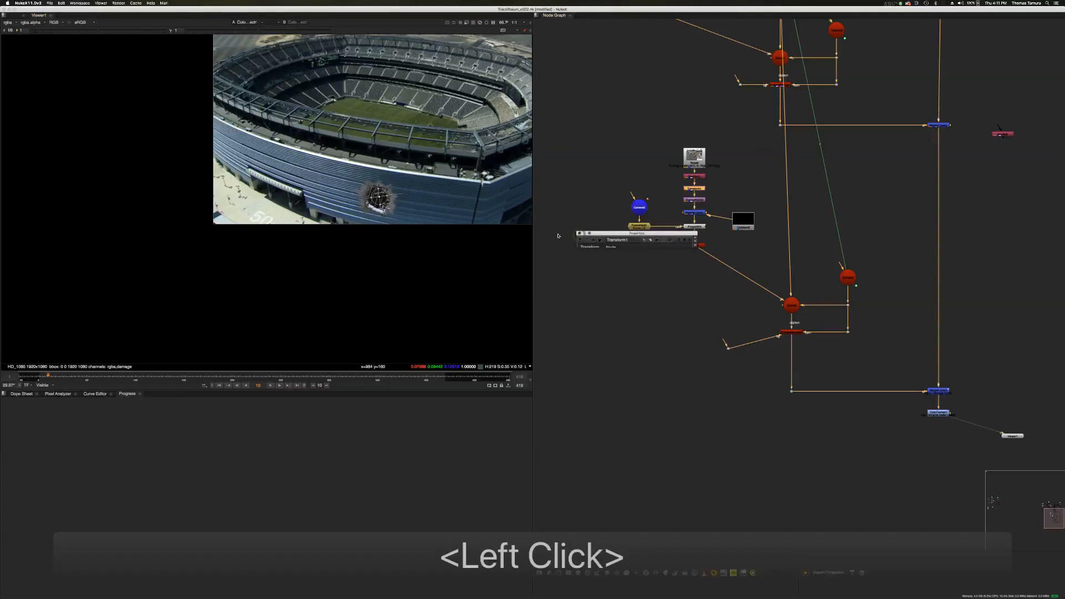
pyautogui.click(579, 233)
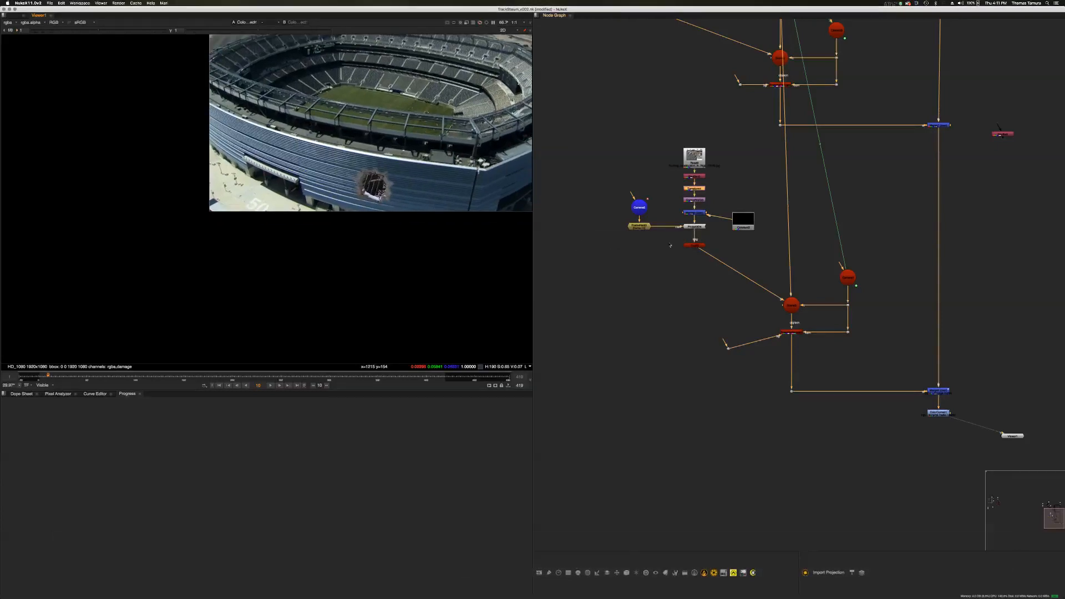
# Insert a Grade node near the top of the damage texture branch, directly above the first Roto node
pyautogui.moveTo(668, 270); pyautogui.dragTo(641, 263, button='middle')
pyautogui.moveTo(764, 338); pyautogui.dragTo(798, 465, button='middle')
pyautogui.moveTo(677, 147); pyautogui.dragTo(785, 376, button='middle')
pyautogui.click(760, 225)
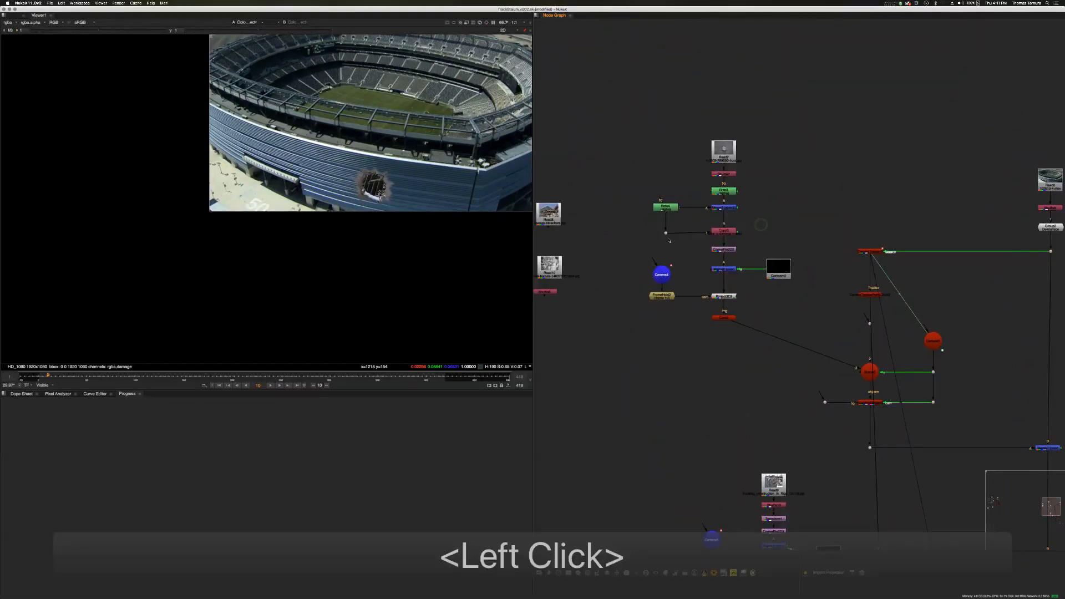
pyautogui.moveTo(665, 235); pyautogui.dragTo(666, 234)
pyautogui.click(670, 238)
pyautogui.moveTo(671, 238); pyautogui.dragTo(668, 234, button='middle')
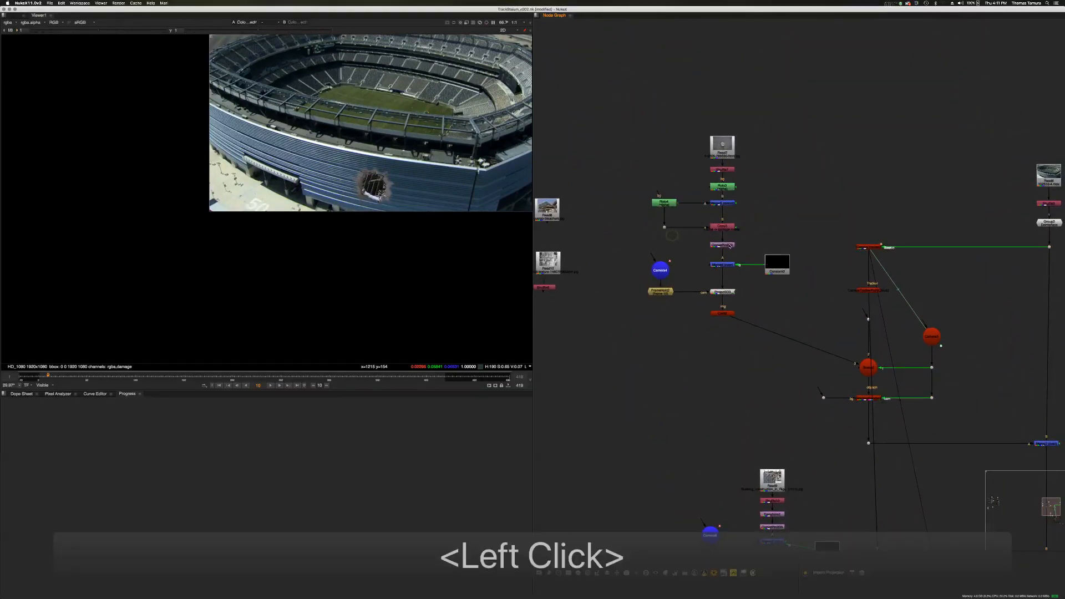
pyautogui.moveTo(728, 248); pyautogui.dragTo(729, 254)
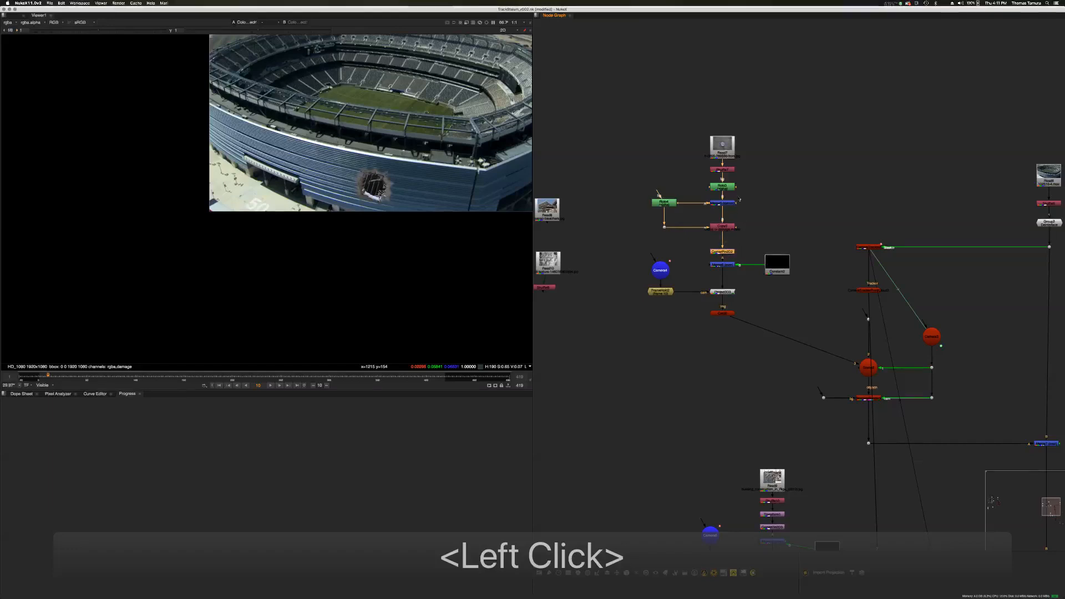
pyautogui.moveTo(737, 242); pyautogui.dragTo(744, 259, button='middle')
pyautogui.moveTo(688, 134); pyautogui.dragTo(739, 179)
pyautogui.press('g')
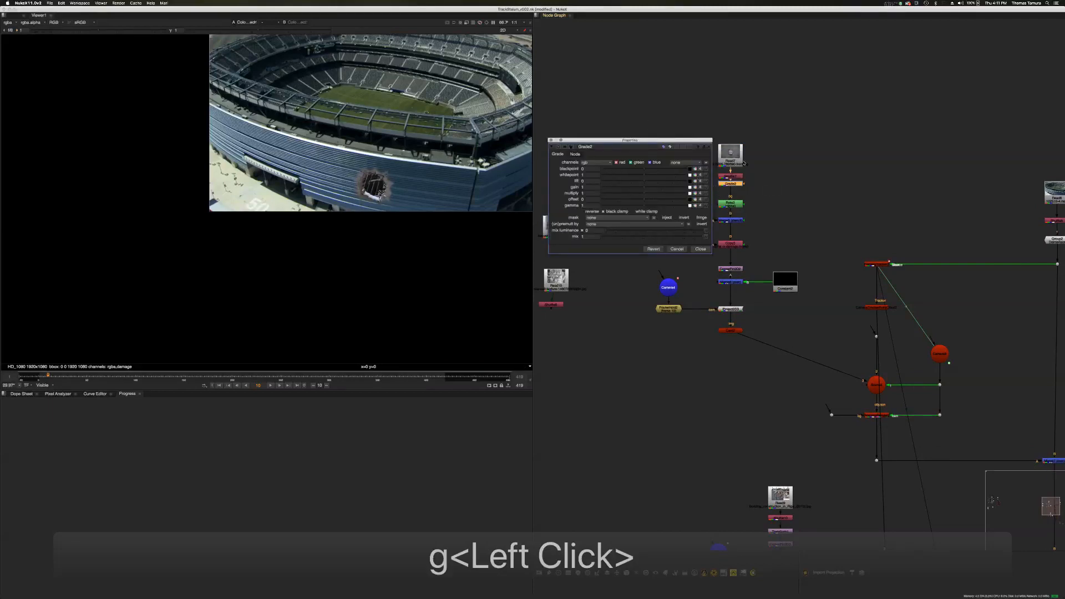
pyautogui.keyDown('alt'); pyautogui.moveTo(743, 163); pyautogui.dragTo(782, 169); pyautogui.keyUp('alt')
# Set the Grade's whitepoint by sampling the concrete rim of the hole from the pre-grade color
pyautogui.click(690, 175)
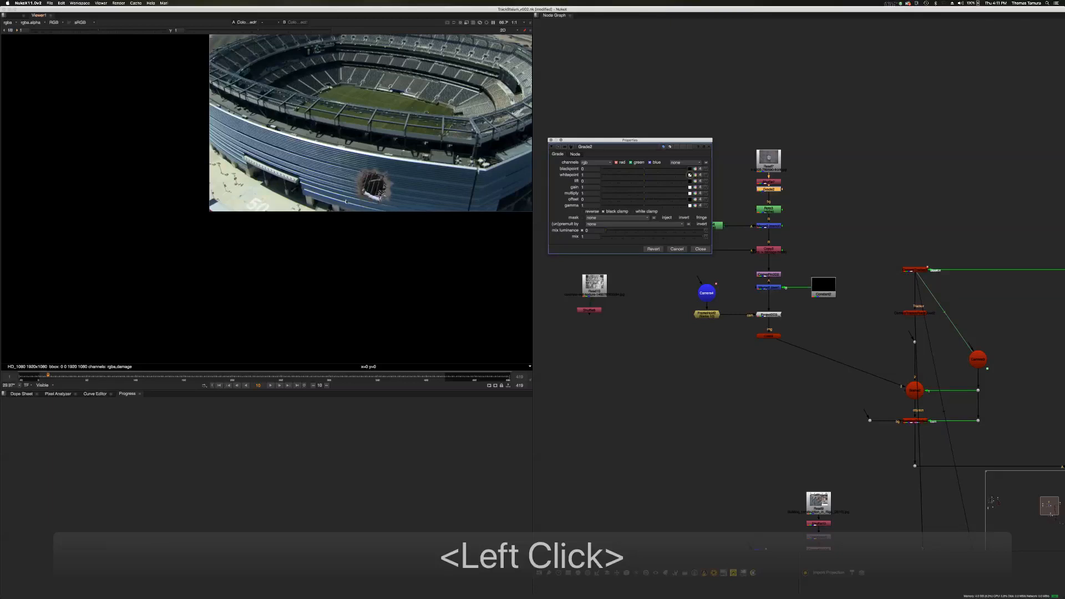
pyautogui.scroll(10, 346, 201)
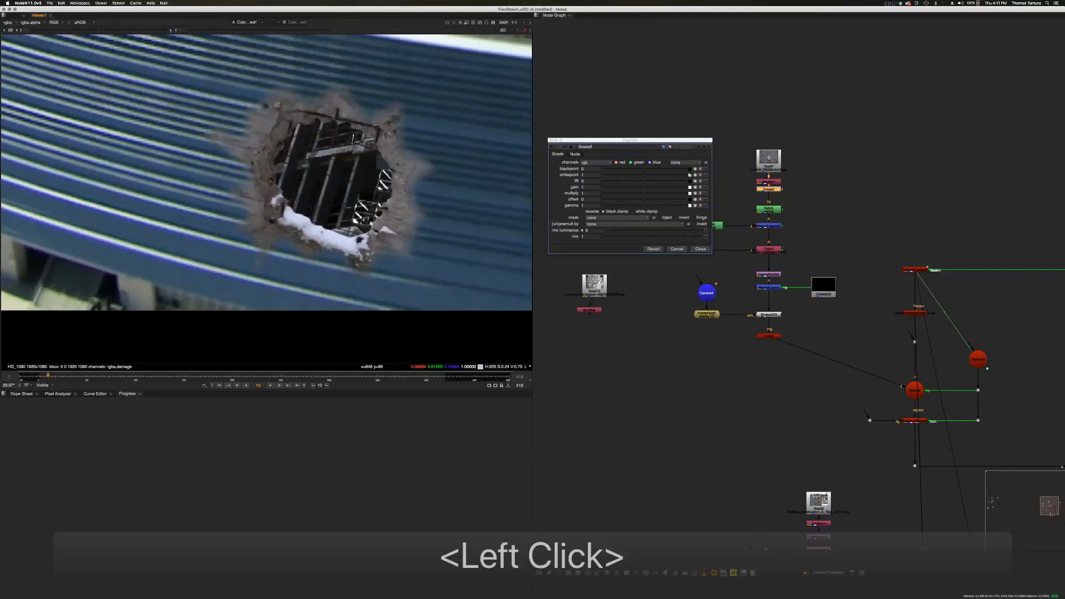
pyautogui.keyDown('shift'); pyautogui.keyDown('super'); pyautogui.click(405, 210); pyautogui.keyUp('super'); pyautogui.keyUp('shift')
pyautogui.keyDown('super'); pyautogui.click(396, 209); pyautogui.keyUp('super')
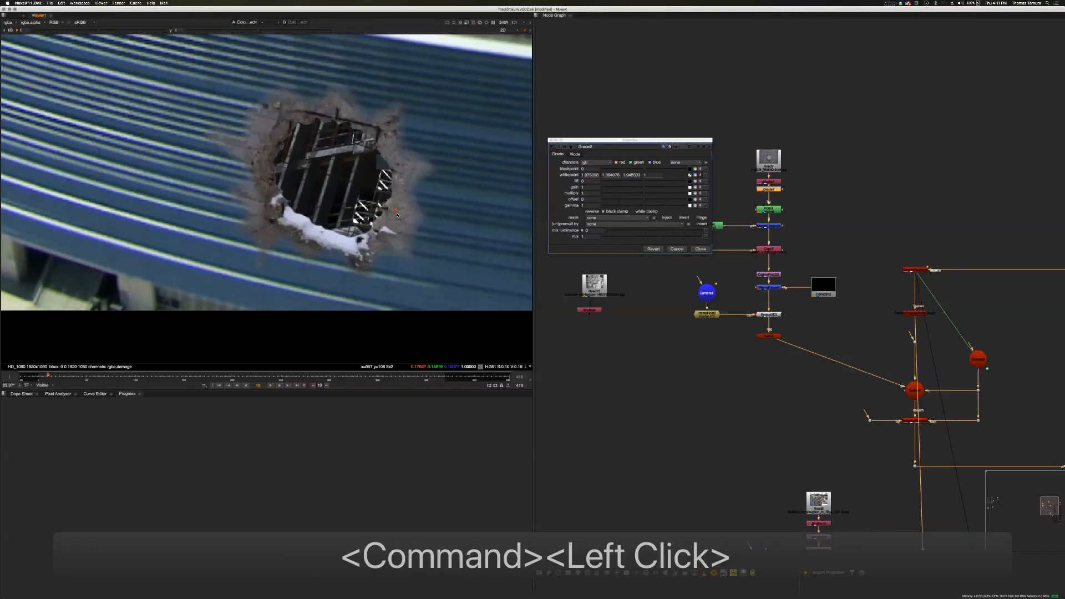
pyautogui.keyDown('shift'); pyautogui.keyDown('super'); pyautogui.click(395, 205); pyautogui.keyUp('super'); pyautogui.keyUp('shift')
pyautogui.keyDown('super'); pyautogui.click(395, 205); pyautogui.keyUp('super')
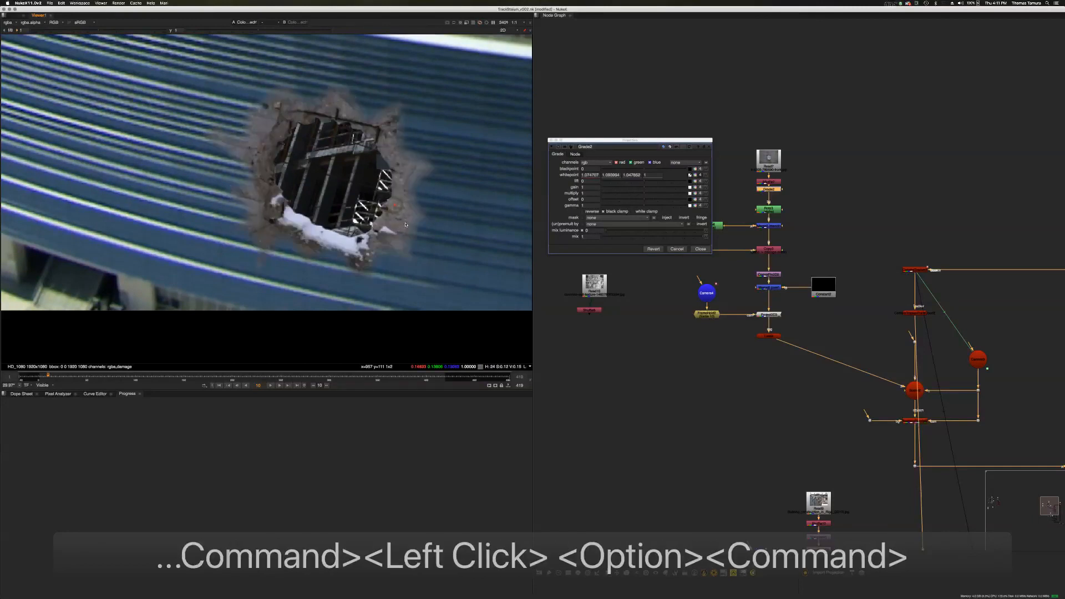
pyautogui.keyDown('alt'); pyautogui.keyDown('shift'); pyautogui.keyDown('super'); pyautogui.click(396, 203); pyautogui.keyUp('super'); pyautogui.keyUp('shift'); pyautogui.keyUp('alt')
pyautogui.keyDown('alt'); pyautogui.keyDown('shift'); pyautogui.keyDown('super'); pyautogui.moveTo(395, 203); pyautogui.dragTo(397, 201); pyautogui.keyUp('super'); pyautogui.keyUp('shift'); pyautogui.keyUp('alt')
pyautogui.keyDown('super'); pyautogui.click(396, 202); pyautogui.keyUp('super')
pyautogui.keyDown('shift'); pyautogui.click(396, 202); pyautogui.keyUp('shift')
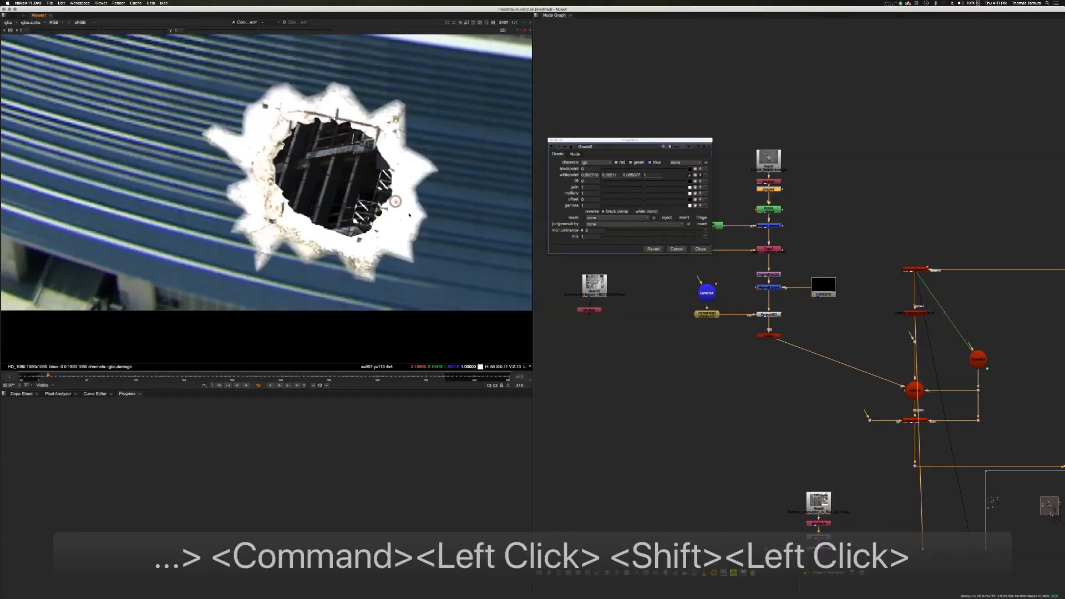
pyautogui.moveTo(396, 203); pyautogui.dragTo(364, 207, button='middle')
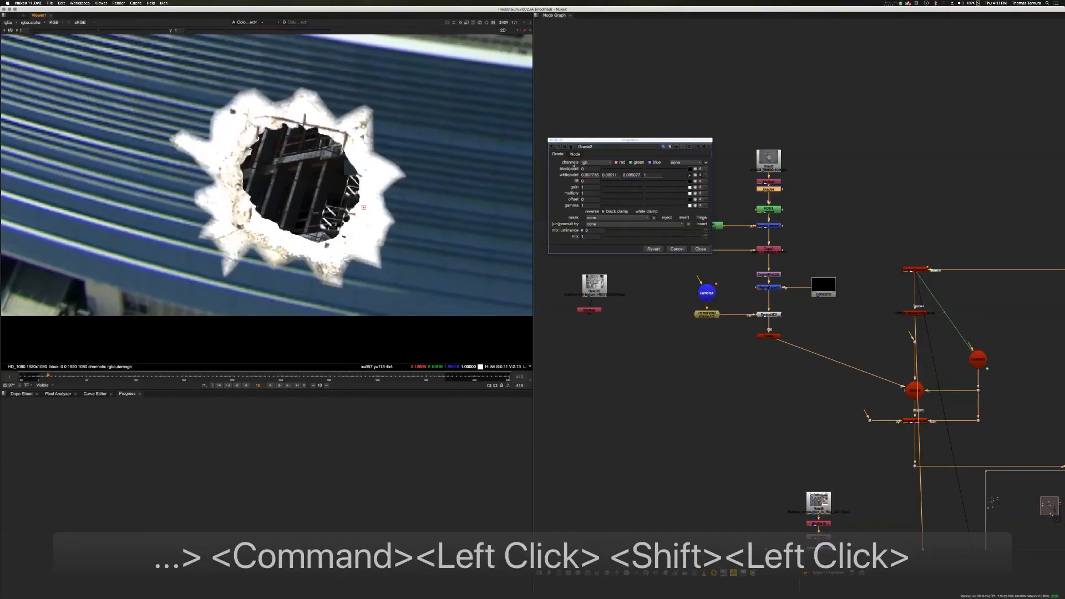
# Set the Grade's gain by sampling the blue facade beside the hole, and close its properties
pyautogui.click(689, 187)
pyautogui.keyDown('shift'); pyautogui.keyDown('super'); pyautogui.click(408, 219); pyautogui.keyUp('super'); pyautogui.keyUp('shift')
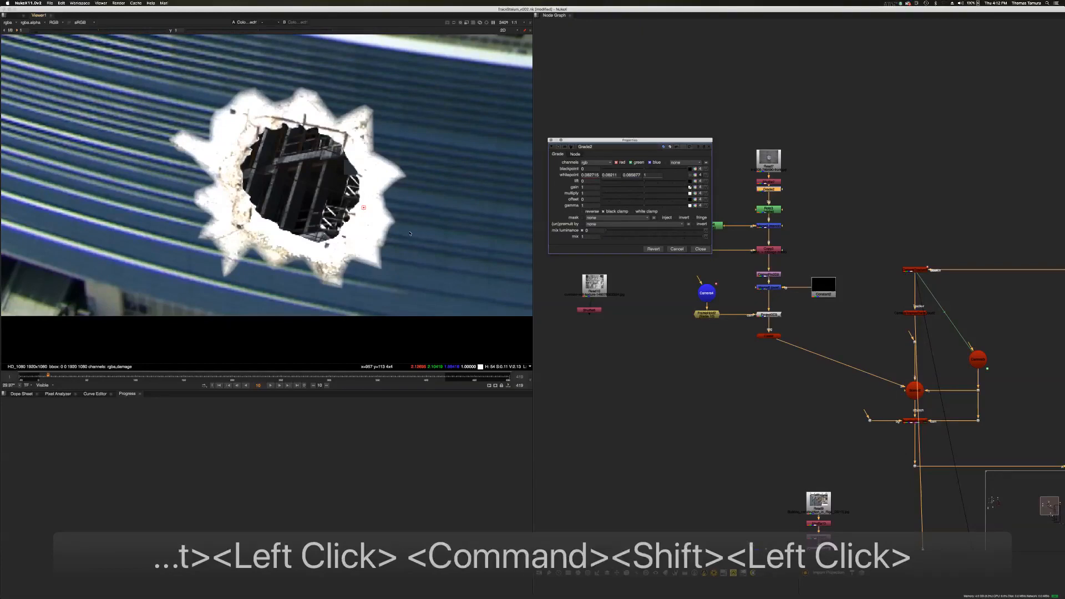
pyautogui.keyDown('shift'); pyautogui.keyDown('super'); pyautogui.click(410, 233); pyautogui.keyUp('super'); pyautogui.keyUp('shift')
pyautogui.keyDown('shift'); pyautogui.click(410, 233); pyautogui.keyUp('shift')
pyautogui.keyDown('shift'); pyautogui.click(410, 233); pyautogui.keyUp('shift')
pyautogui.moveTo(394, 161); pyautogui.dragTo(341, 196, button='middle')
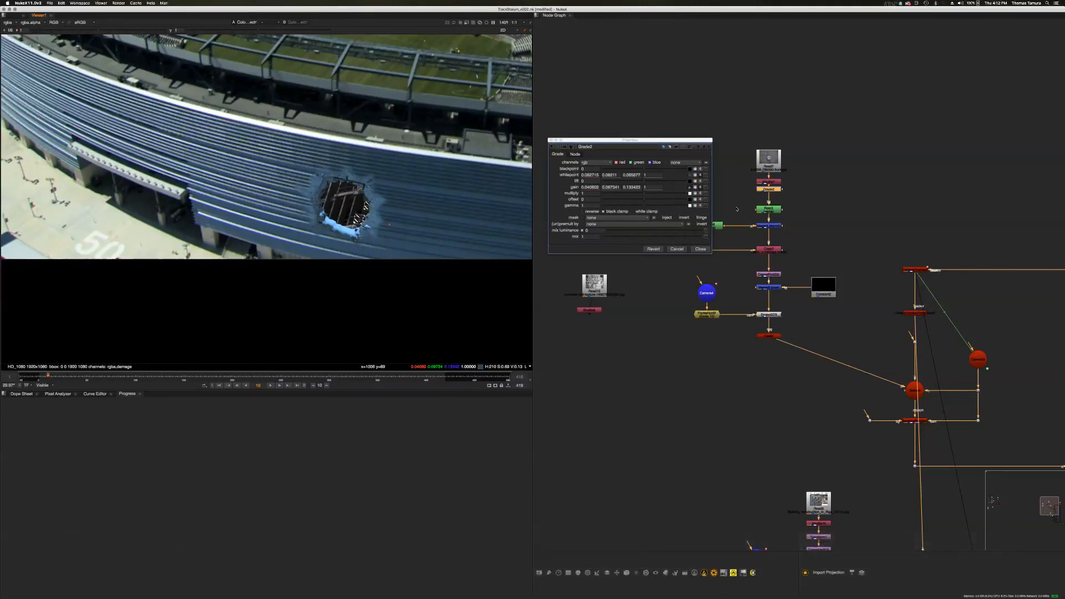
pyautogui.click(701, 249)
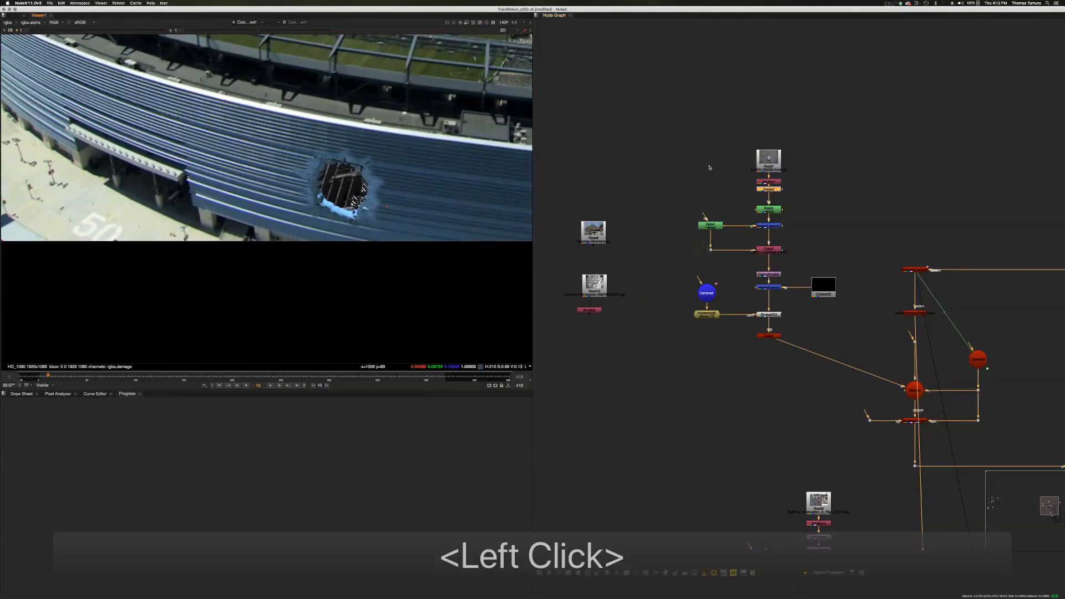
# Lower the mix of Merge7, which combines the damage texture with the footage, to about 0.88
pyautogui.moveTo(426, 182); pyautogui.dragTo(424, 152, button='middle')
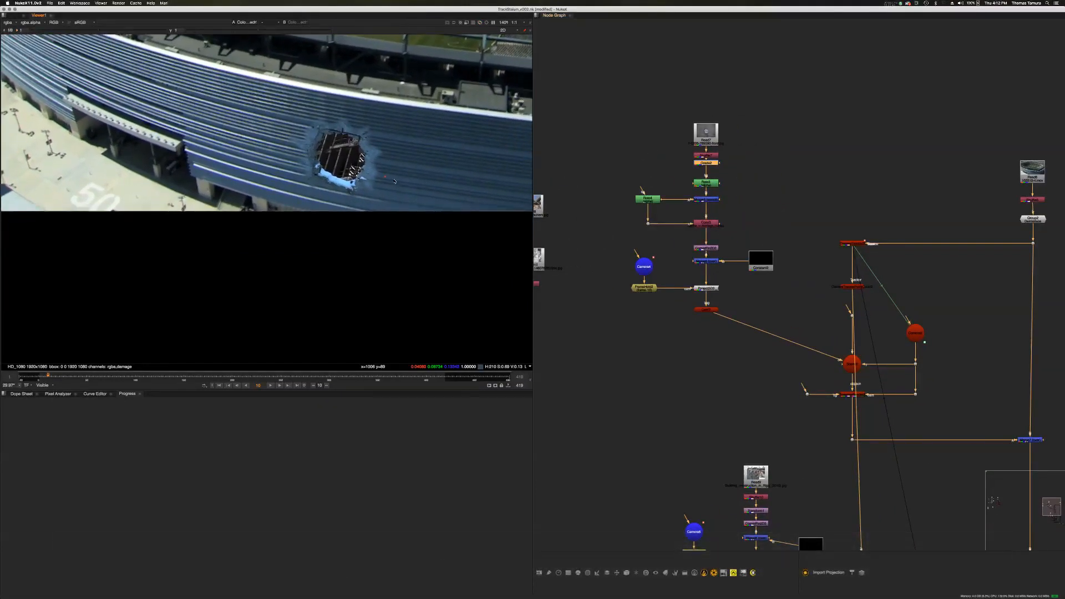
pyautogui.scroll(-2, 641, 149)
pyautogui.moveTo(620, 166); pyautogui.dragTo(586, 93, button='middle')
pyautogui.scroll(2, 670, 168)
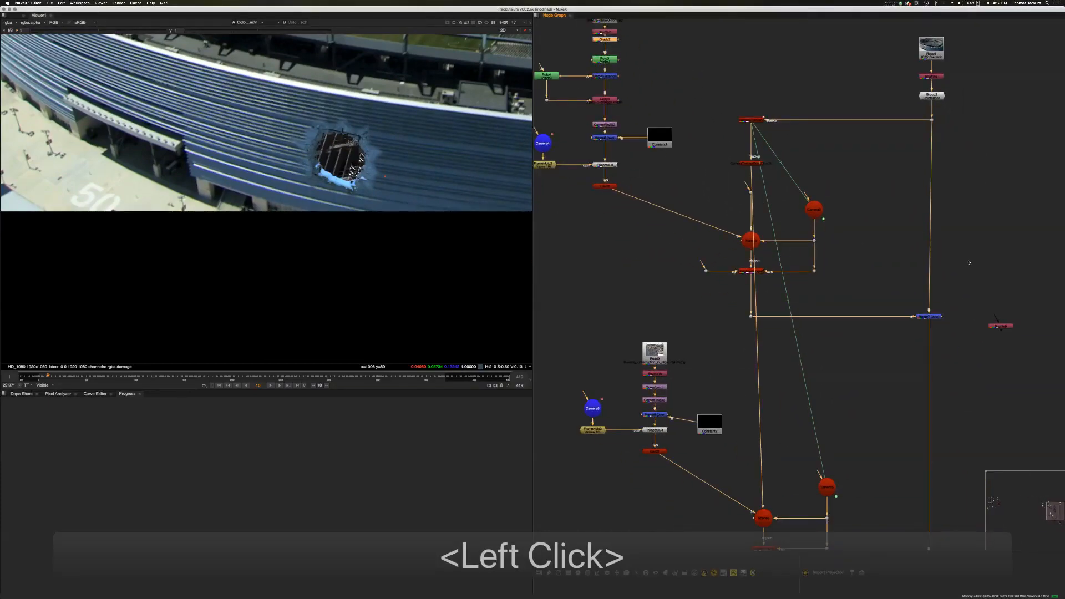
pyautogui.click(965, 259)
pyautogui.doubleClick(937, 318)
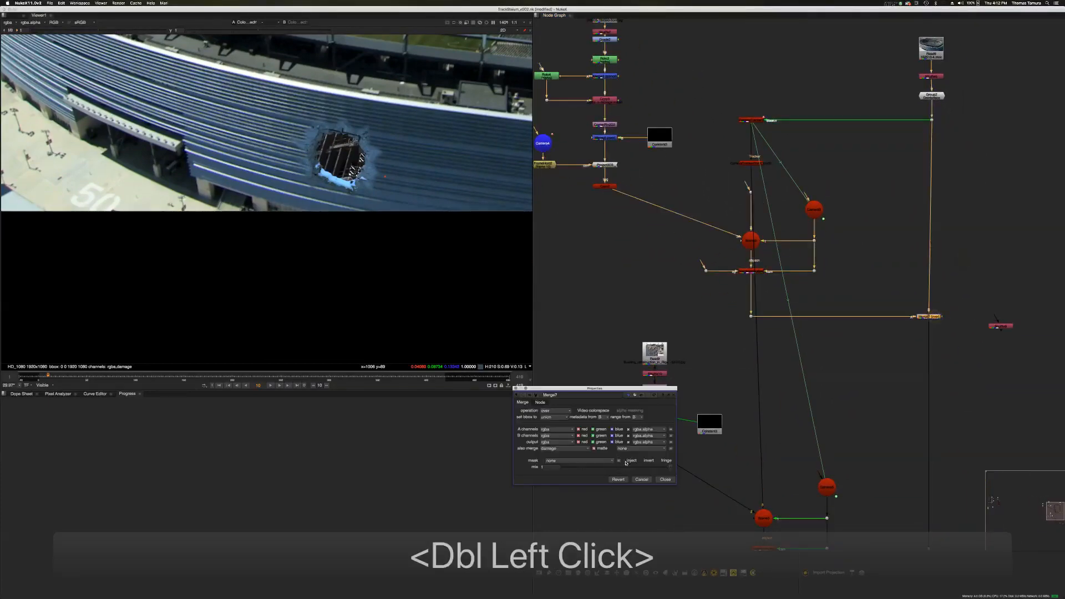
pyautogui.click(664, 469)
pyautogui.moveTo(653, 468); pyautogui.dragTo(639, 464)
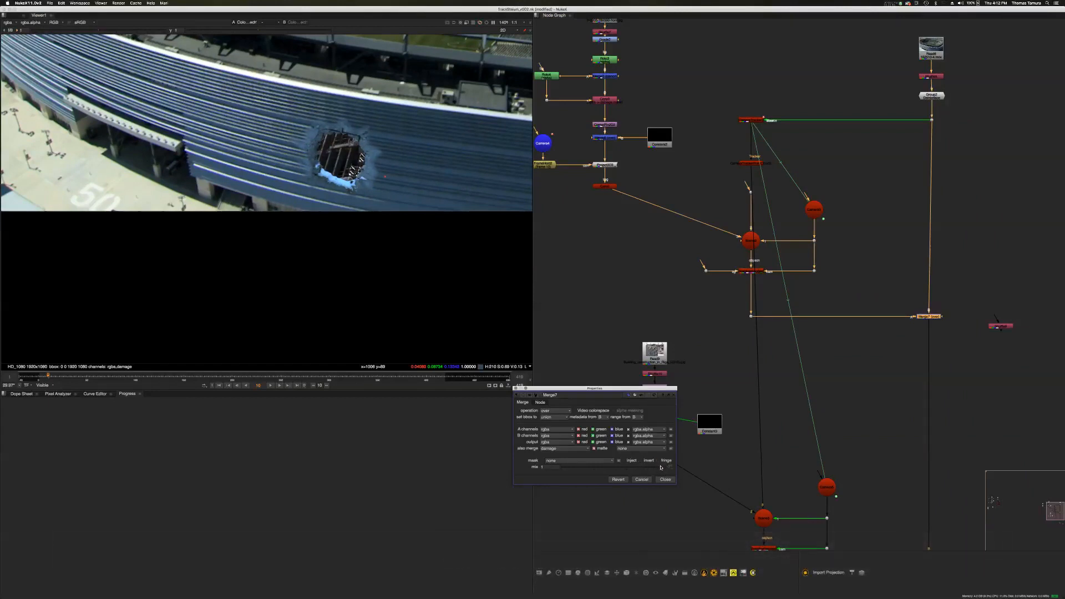
pyautogui.click(661, 469)
pyautogui.moveTo(661, 469); pyautogui.dragTo(660, 473)
pyautogui.click(660, 469)
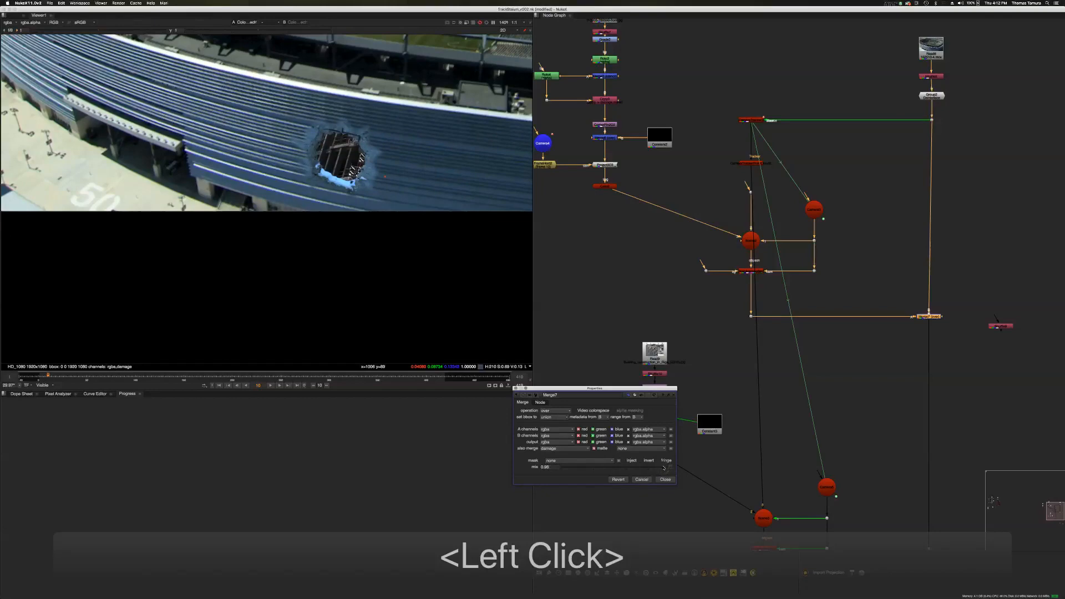
pyautogui.click(661, 468)
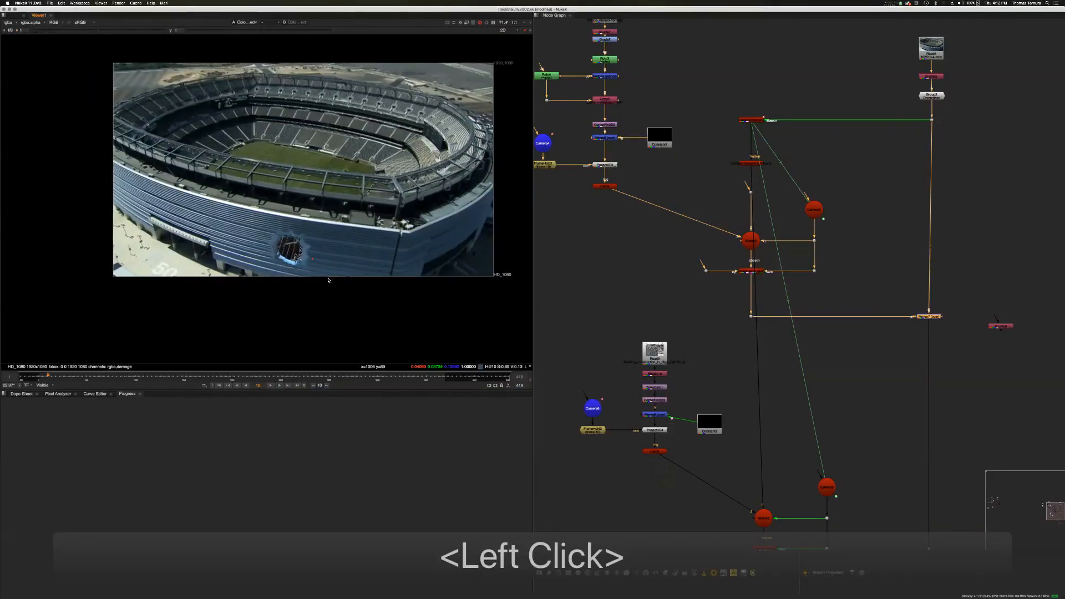
# Move the lower projection branch, with its camera and constant nodes, slightly closer to its merge nodes in the node graph
pyautogui.scroll(-3, 775, 268)
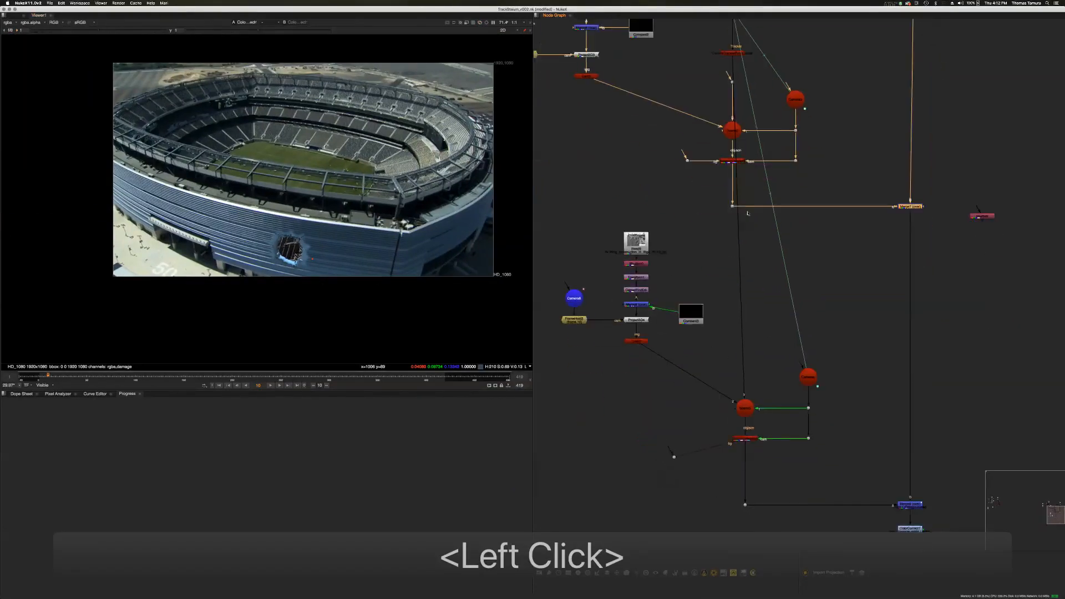
pyautogui.click(776, 258)
pyautogui.scroll(-3, 778, 274)
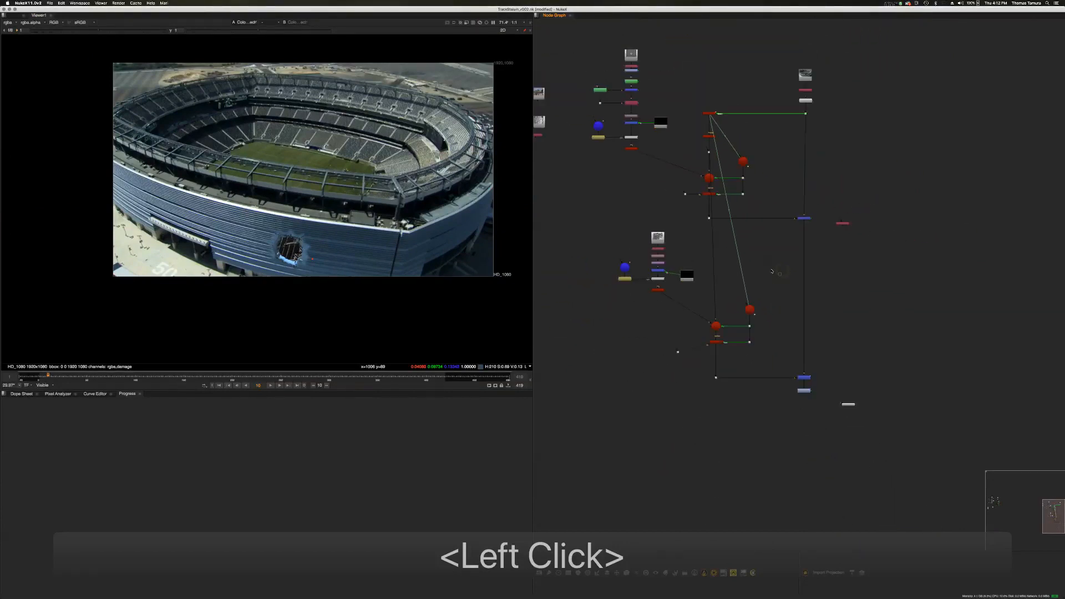
pyautogui.moveTo(789, 247); pyautogui.dragTo(779, 274, button='middle')
pyautogui.moveTo(491, 216); pyautogui.dragTo(644, 266, button='middle')
pyautogui.moveTo(636, 253); pyautogui.dragTo(748, 344)
pyautogui.click(752, 342)
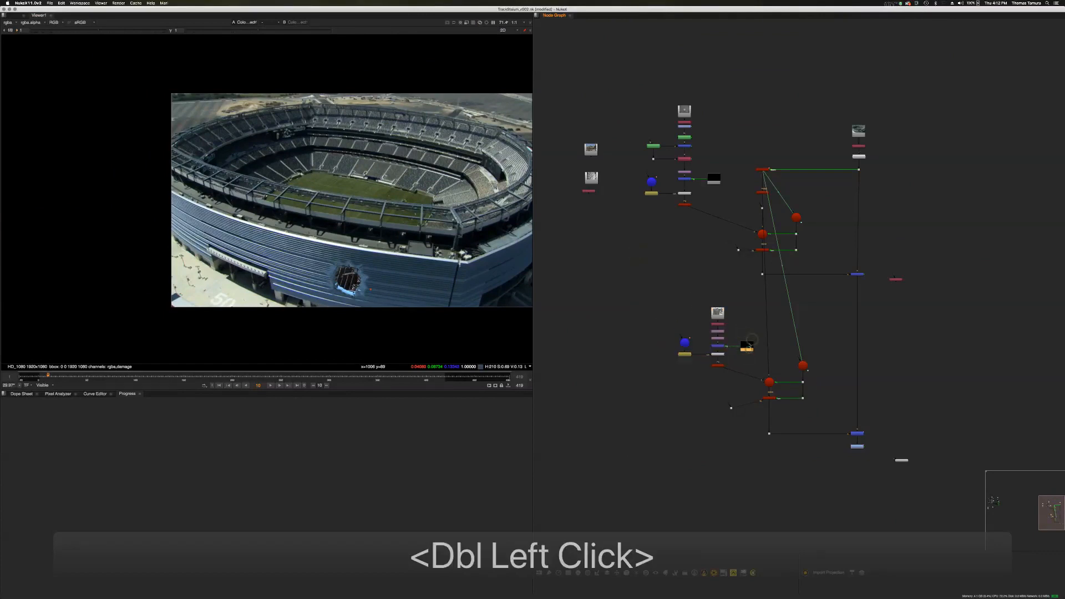
pyautogui.click(745, 315)
# Move the entire upper projection branch closer to its merge nodes to tidy the node graph
pyautogui.moveTo(614, 77); pyautogui.dragTo(747, 223)
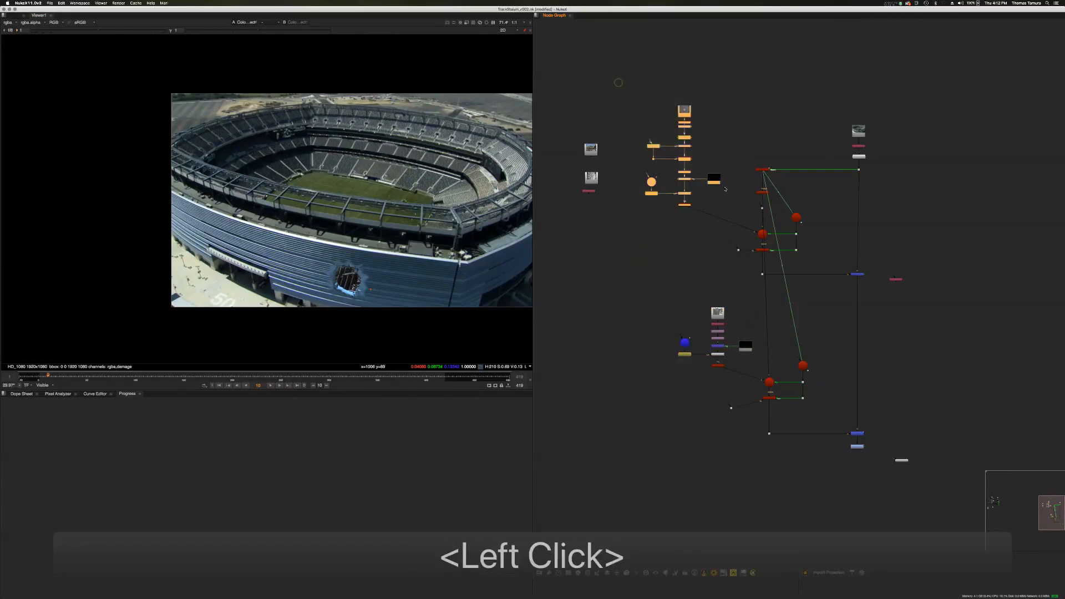
pyautogui.moveTo(717, 182); pyautogui.dragTo(743, 195)
pyautogui.click(755, 213)
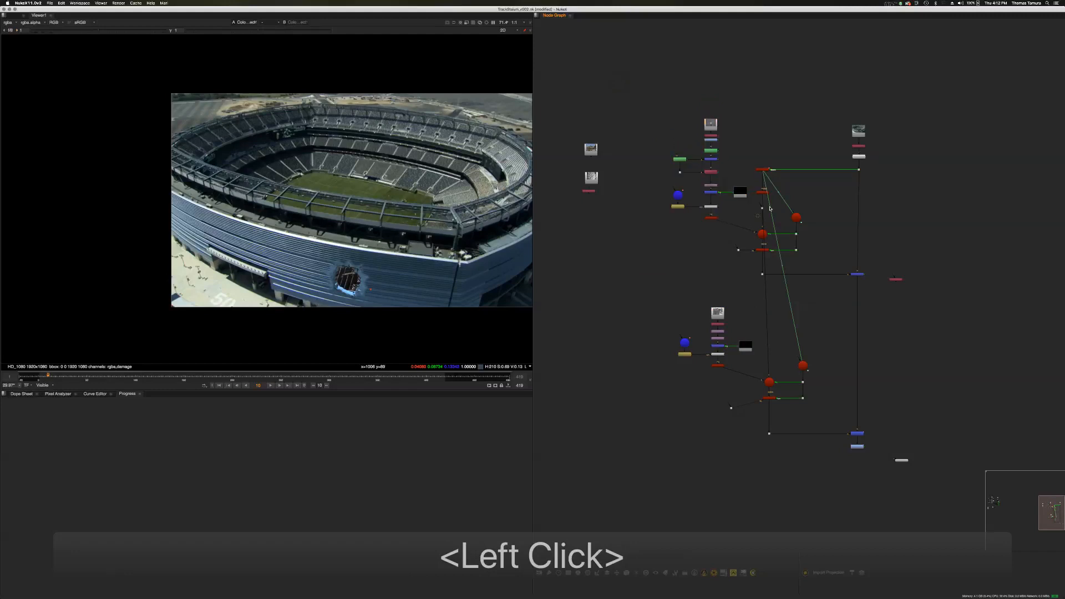
pyautogui.moveTo(790, 199); pyautogui.dragTo(815, 167, button='middle')
pyautogui.moveTo(421, 236); pyautogui.dragTo(351, 242, button='middle')
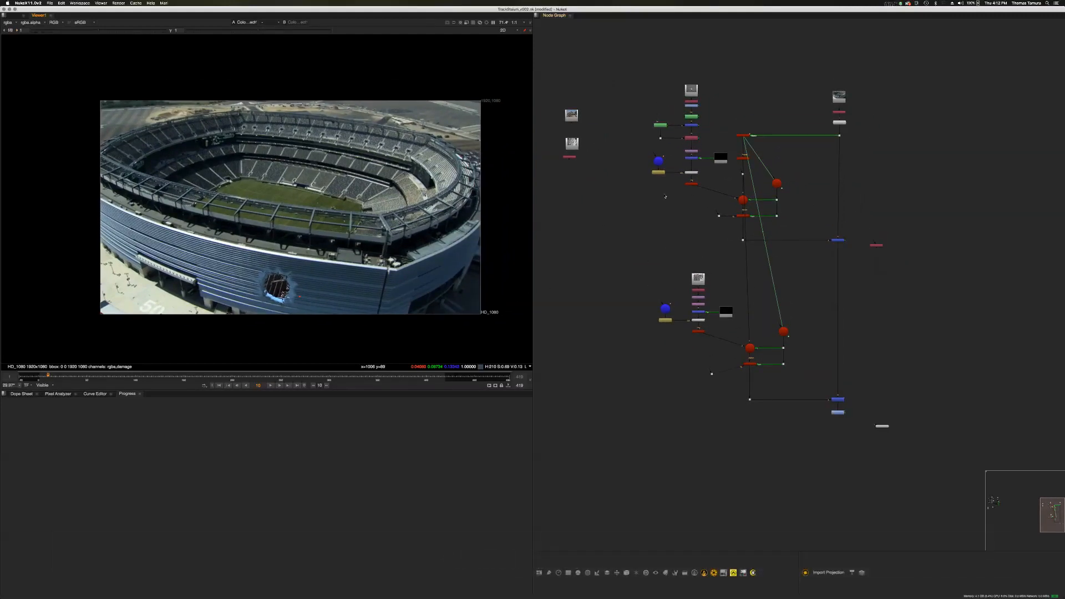
# Play the sequence forward, return to its start and replay it to examine how the hole sits on the facade
pyautogui.click(271, 385)
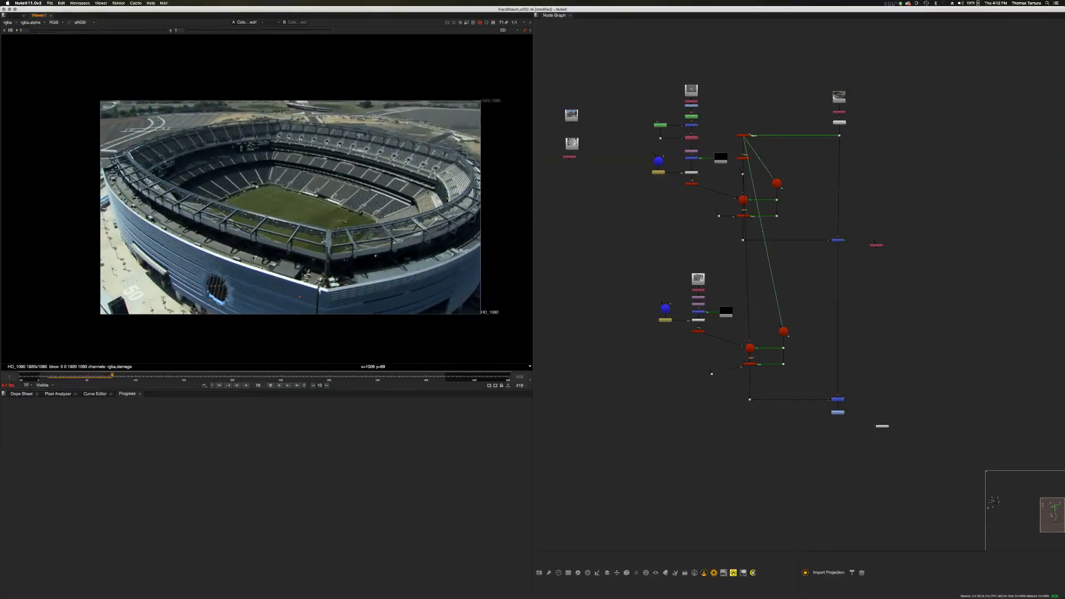
pyautogui.click(270, 386)
pyautogui.click(215, 386)
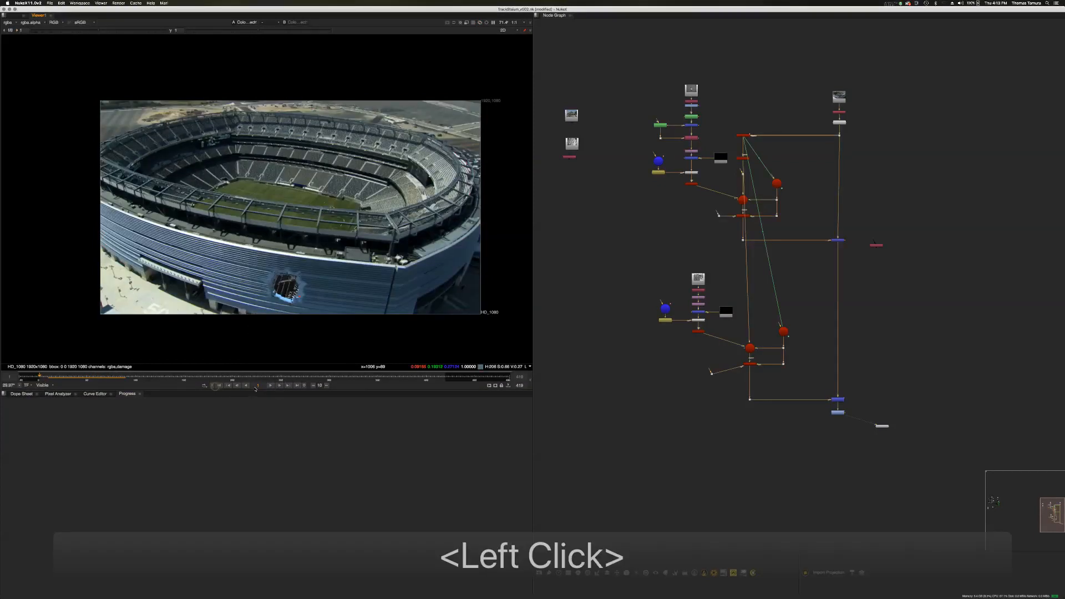
pyautogui.click(271, 386)
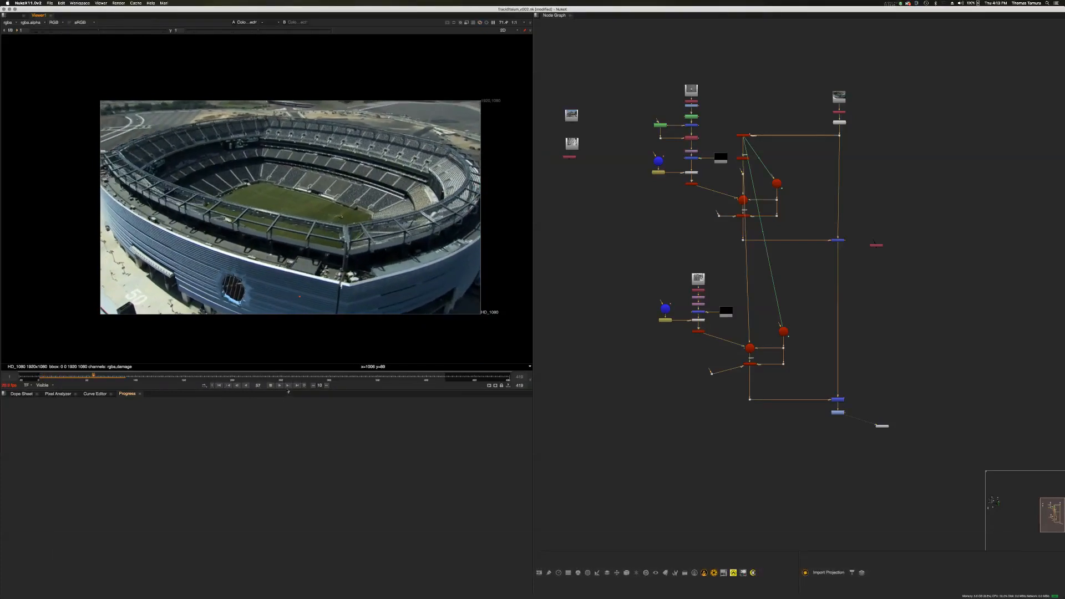
pyautogui.click(270, 386)
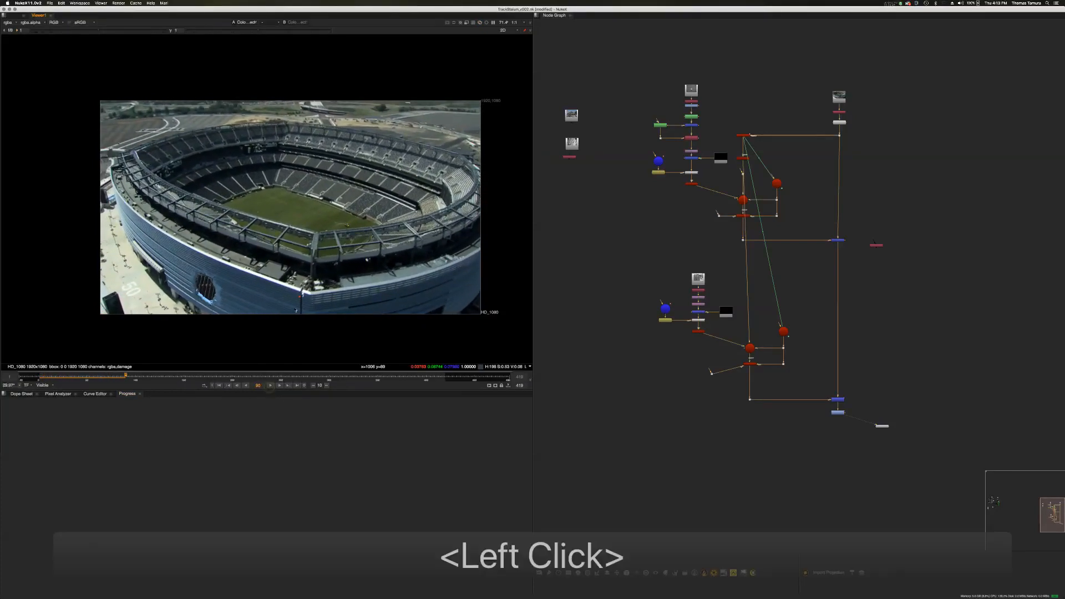
# Nudge the lower projection branch's Card slightly along its depth axis in the viewer to refine its fit to the facade
pyautogui.click(649, 347)
pyautogui.doubleClick(699, 332)
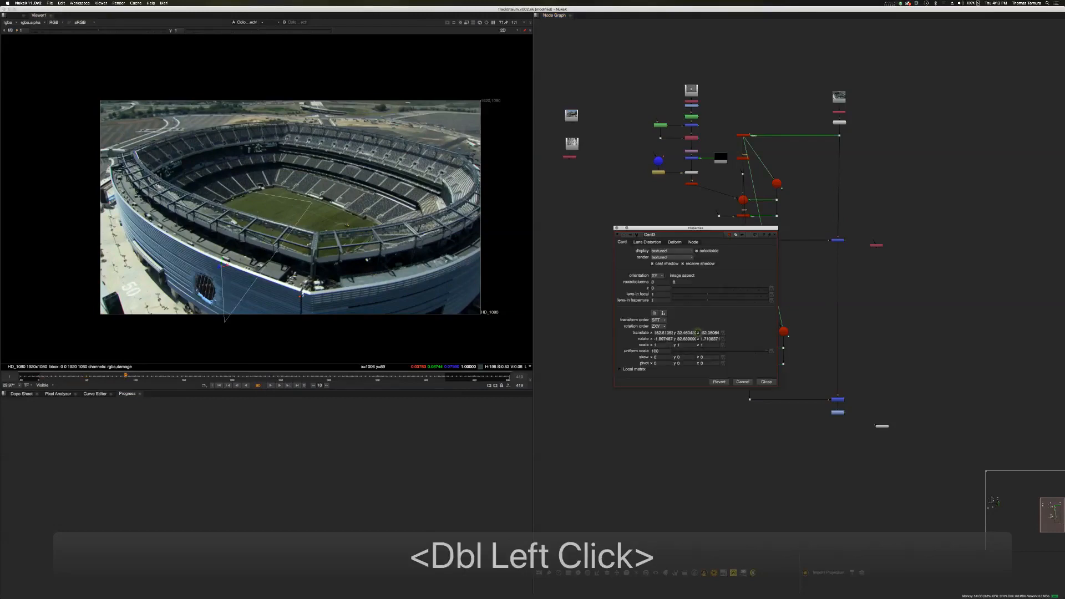
pyautogui.click(235, 251)
pyautogui.scroll(5, 235, 251)
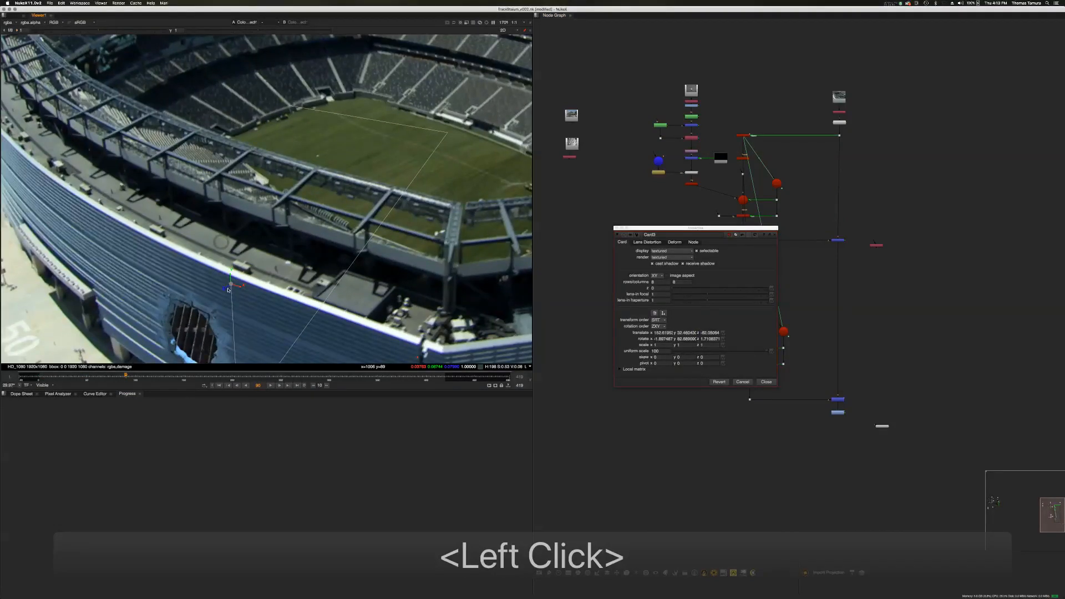
pyautogui.moveTo(228, 290); pyautogui.dragTo(226, 288)
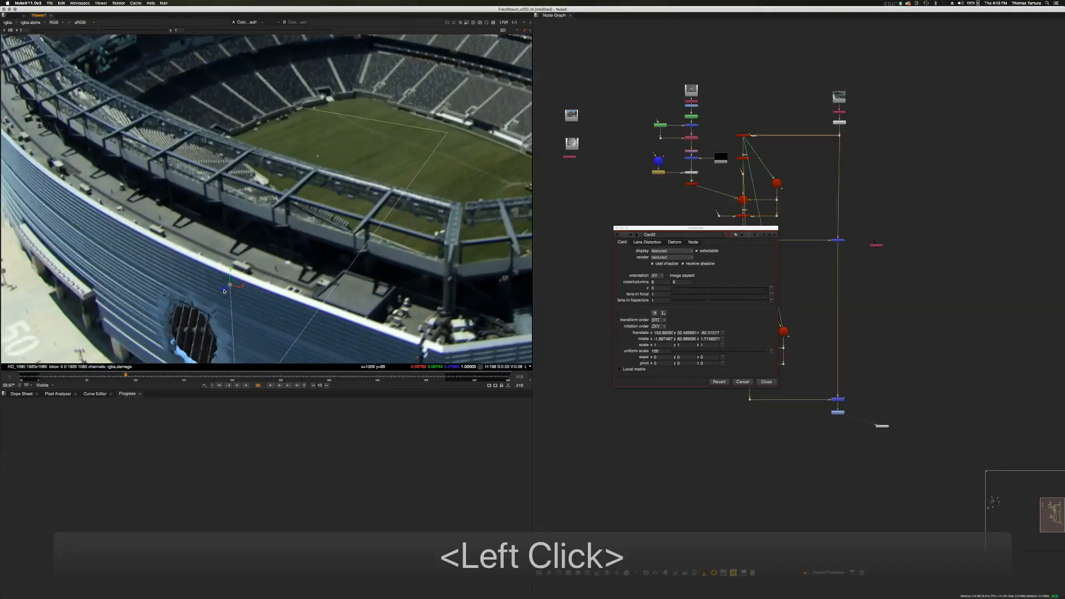
pyautogui.scroll(-4, 219, 264)
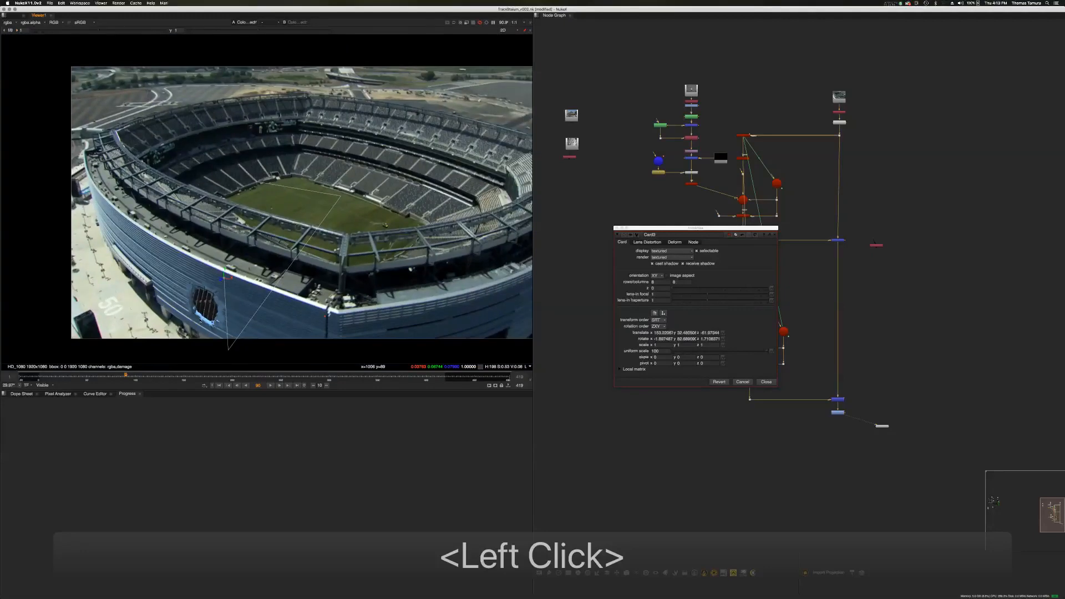
# Replay the sequence from the start to check the hole's alignment after the Card move, closing the Card's properties during playback
pyautogui.click(219, 386)
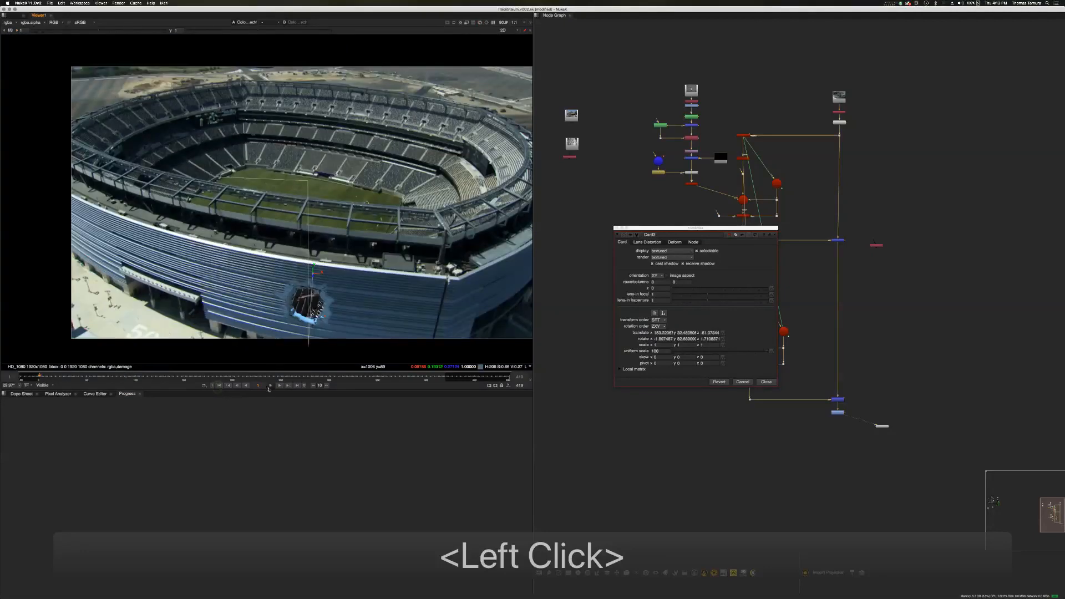
pyautogui.click(270, 386)
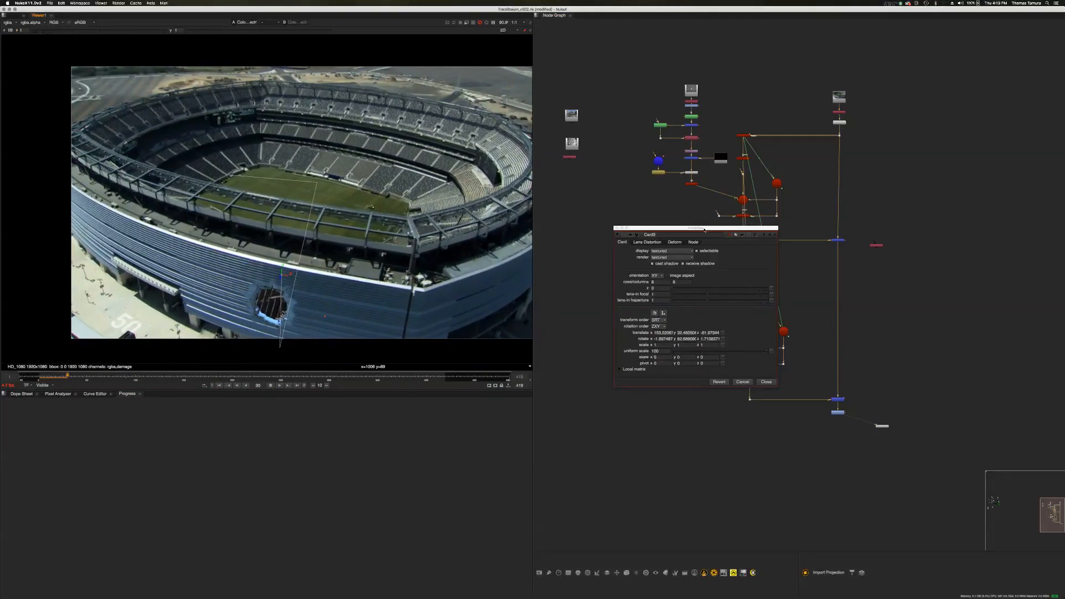
pyautogui.moveTo(703, 232); pyautogui.dragTo(901, 181)
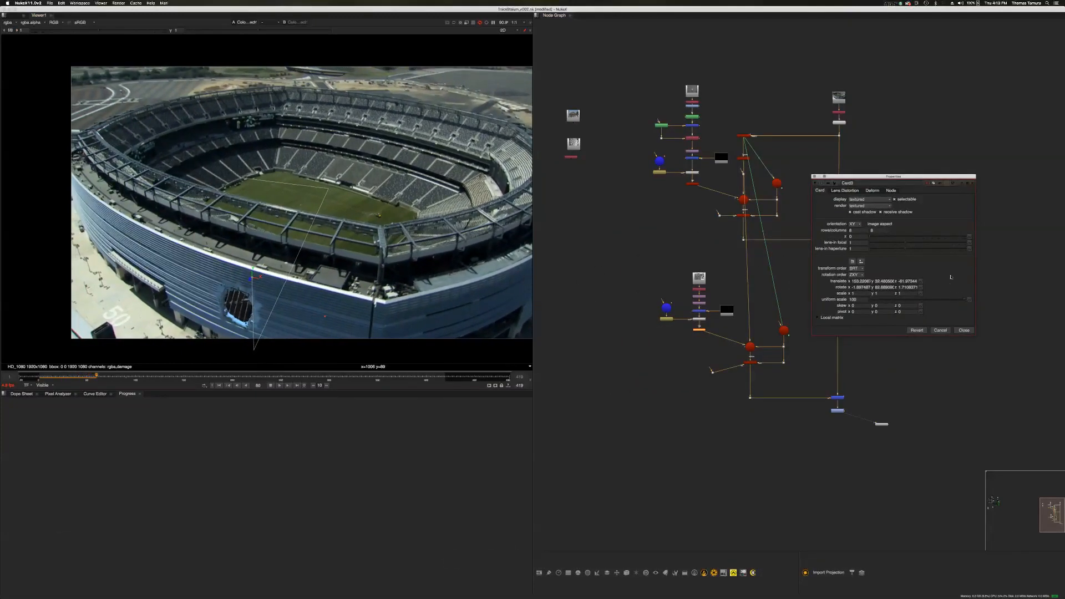
pyautogui.click(965, 330)
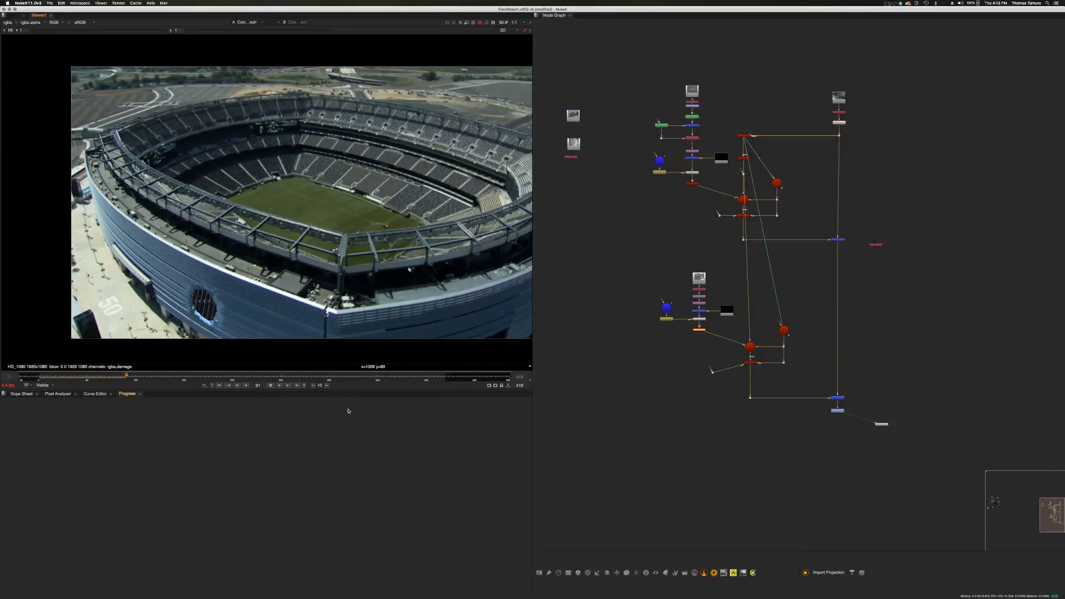
pyautogui.click(270, 385)
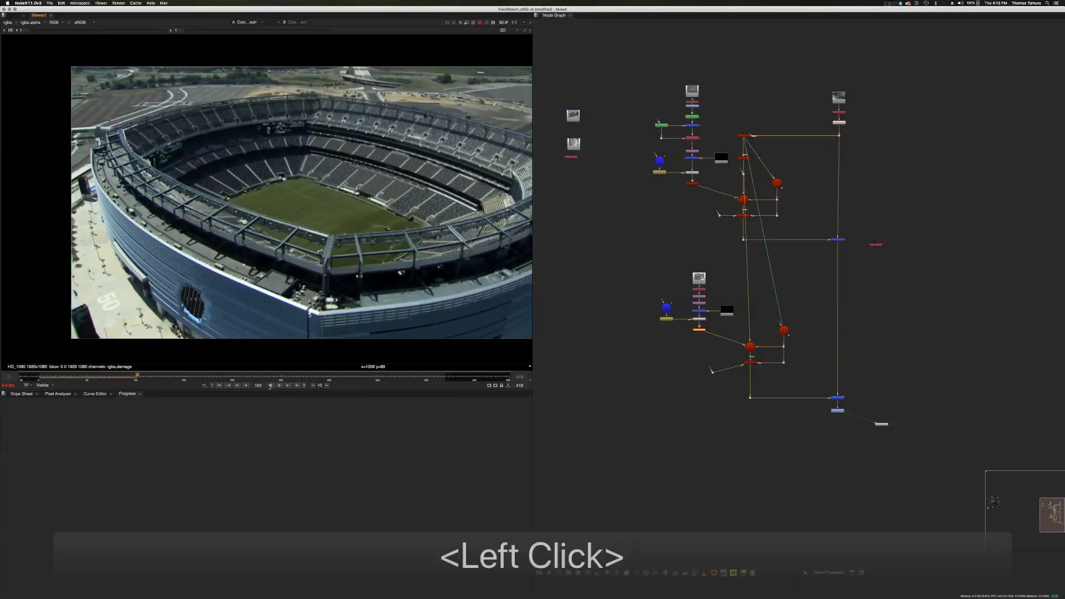